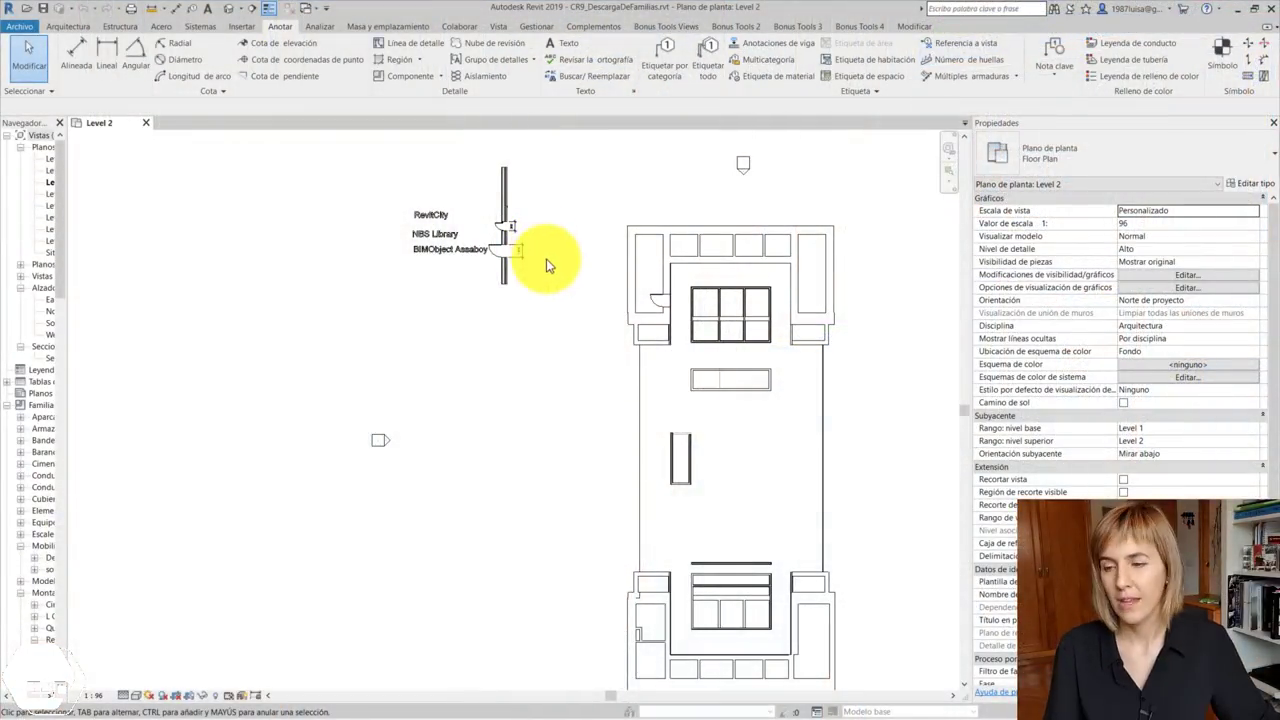
Widen the Project Browser so the full view names are readable
scroll(644, 279, "down", 1)
scroll(701, 387, "up", 2)
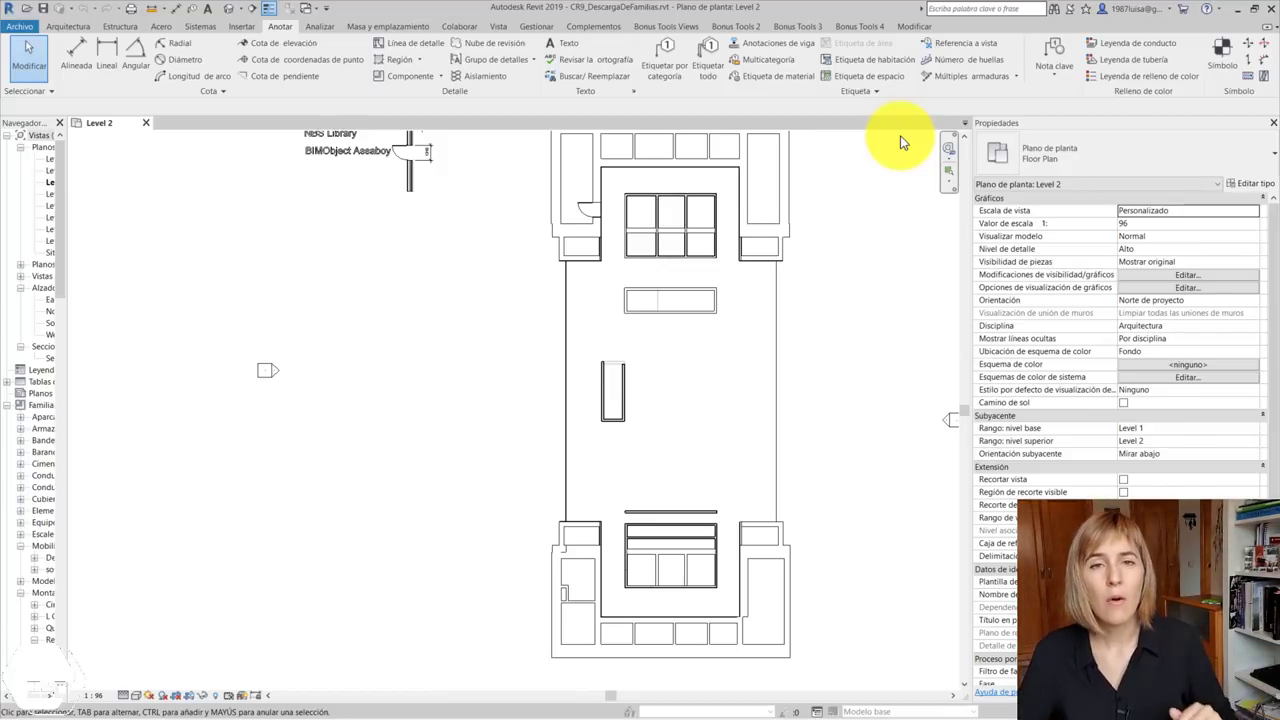
scroll(518, 285, "down", 3)
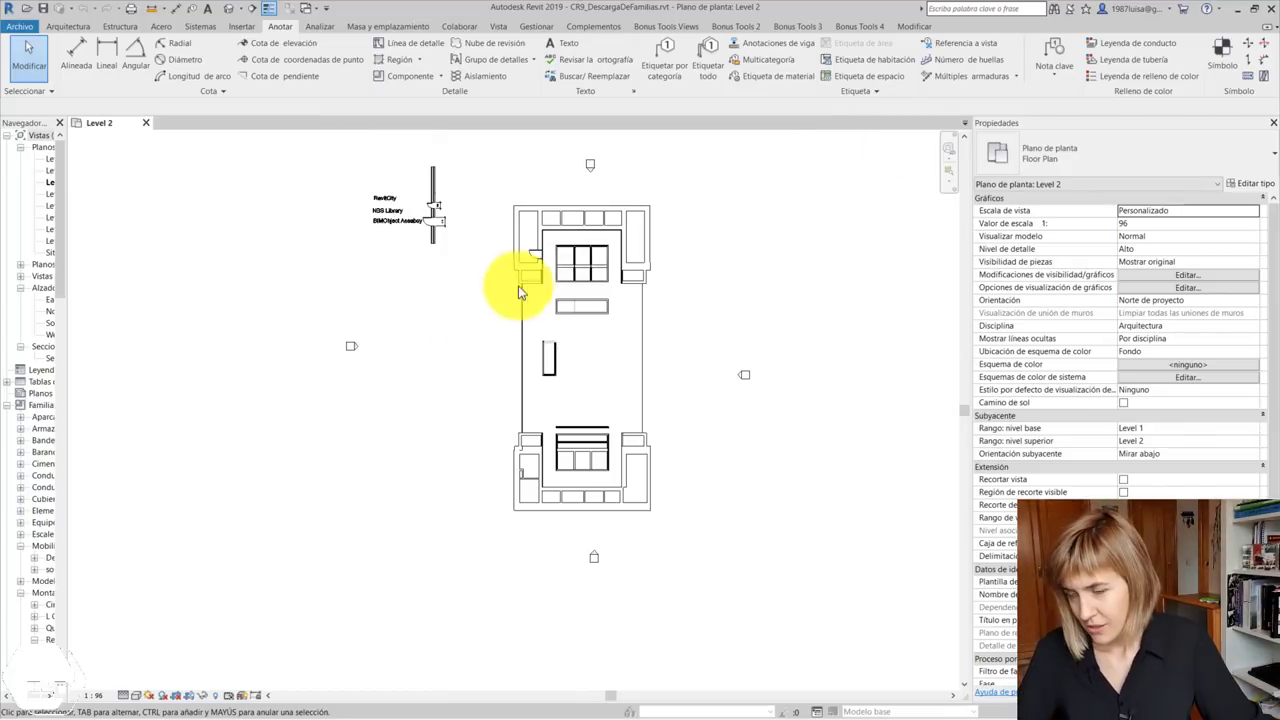
scroll(515, 208, "up", 3)
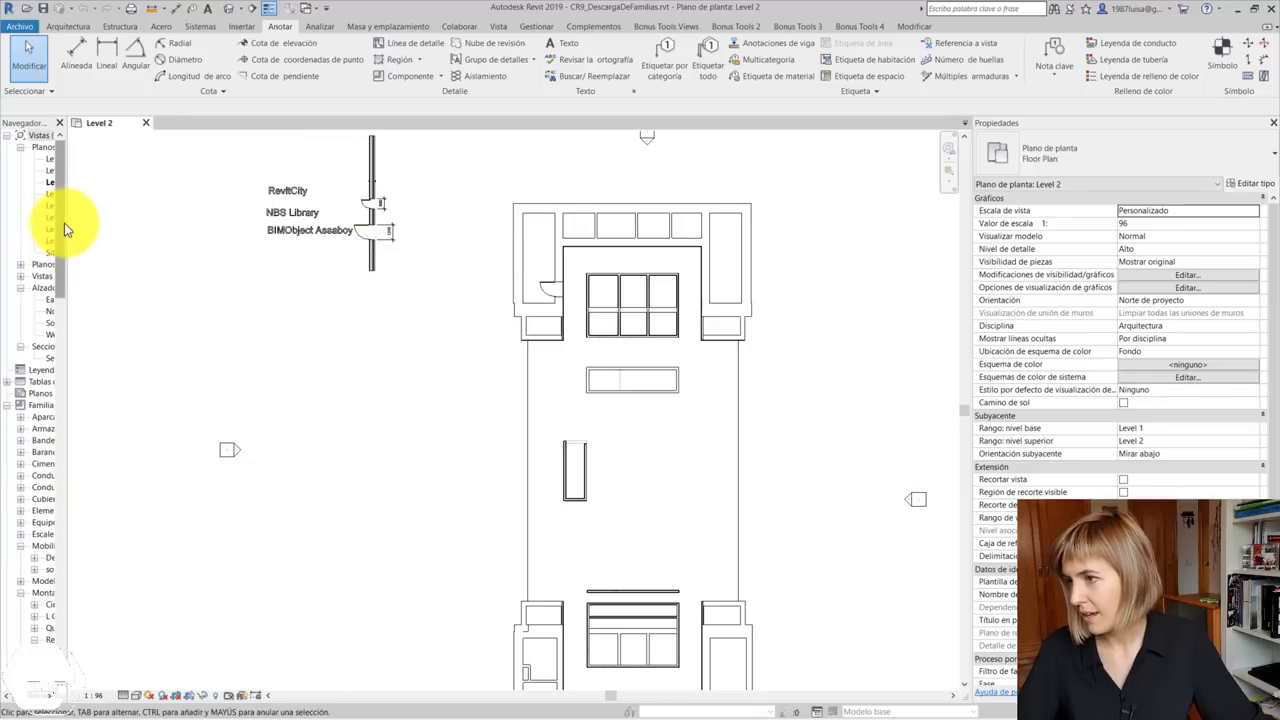
left_click_drag(67, 224, 176, 228)
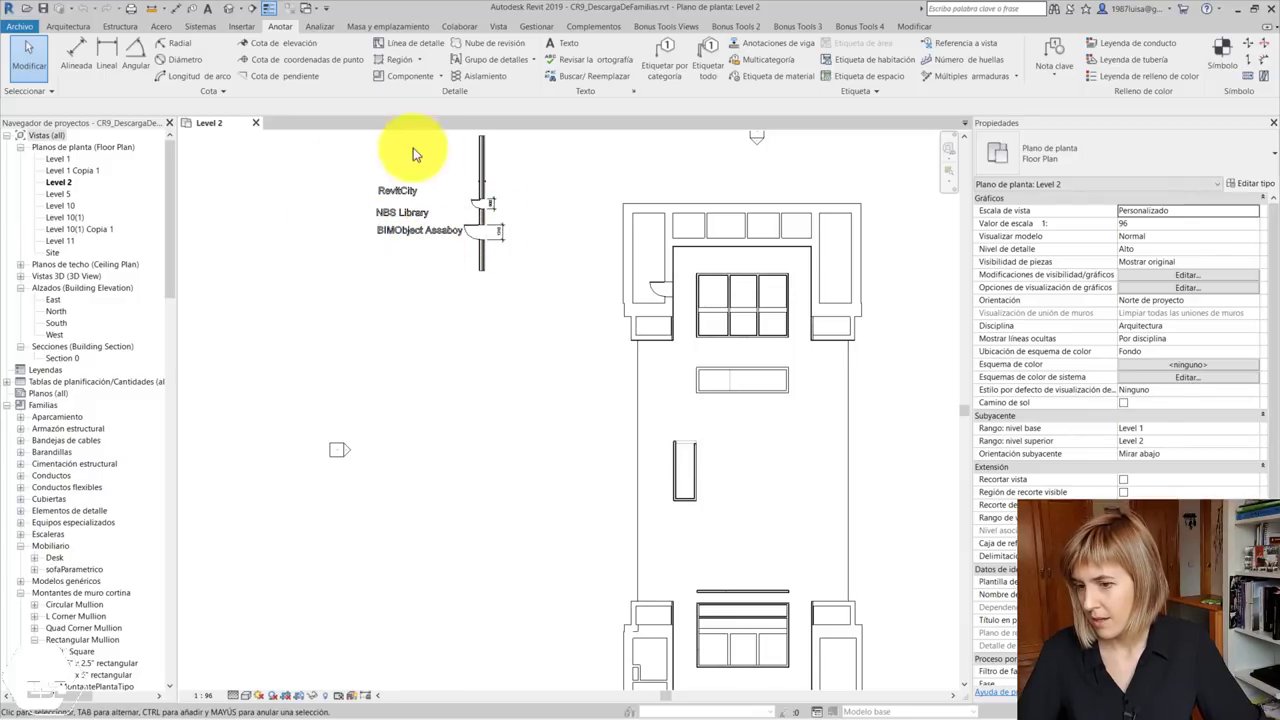
scroll(380, 198, "down", 1)
scroll(285, 168, "up", 1)
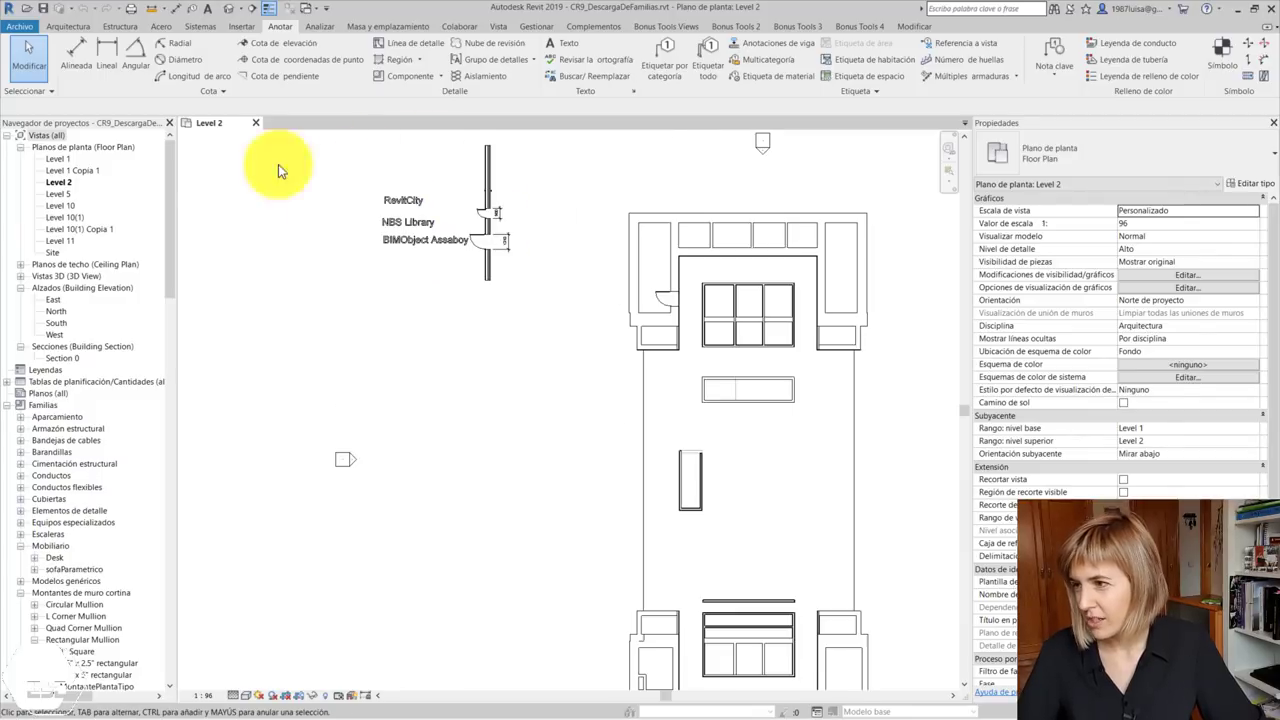
Duplicate the Level 2 plan view as Level 2 Copia 1 and select the RevitCity model text
right_click(60, 182)
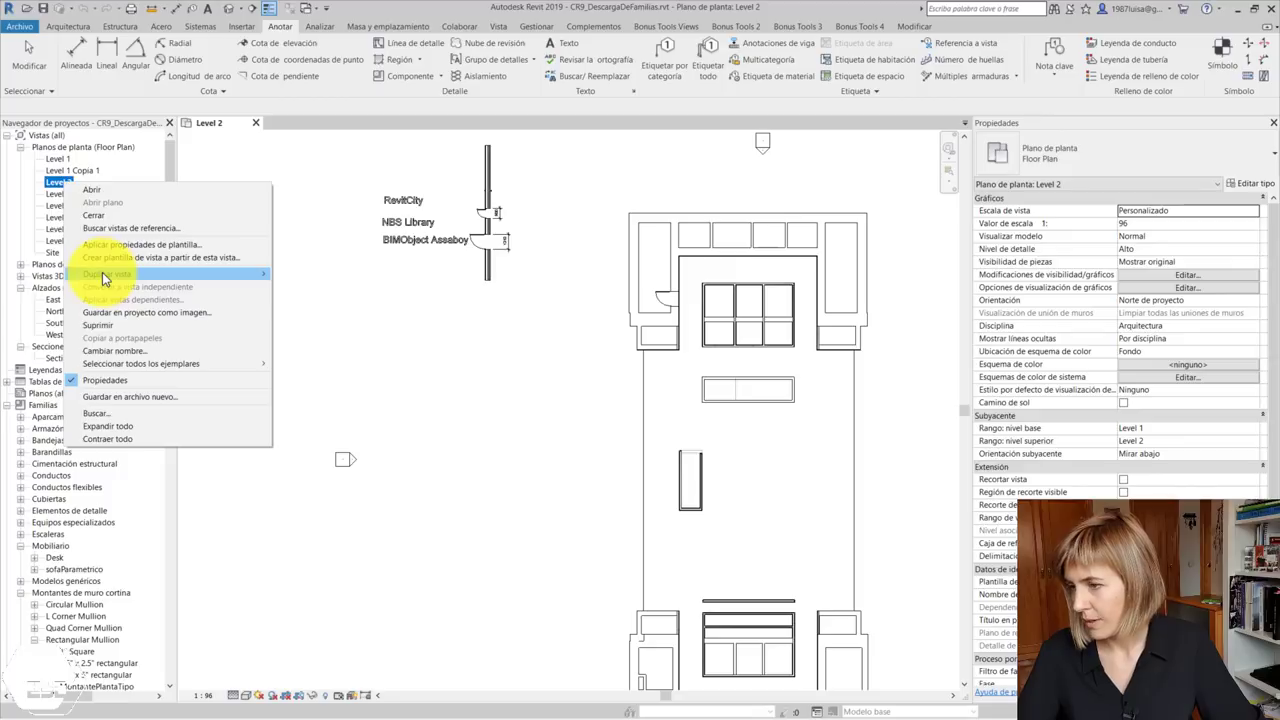
mouse_move(110, 274)
left_click(293, 272)
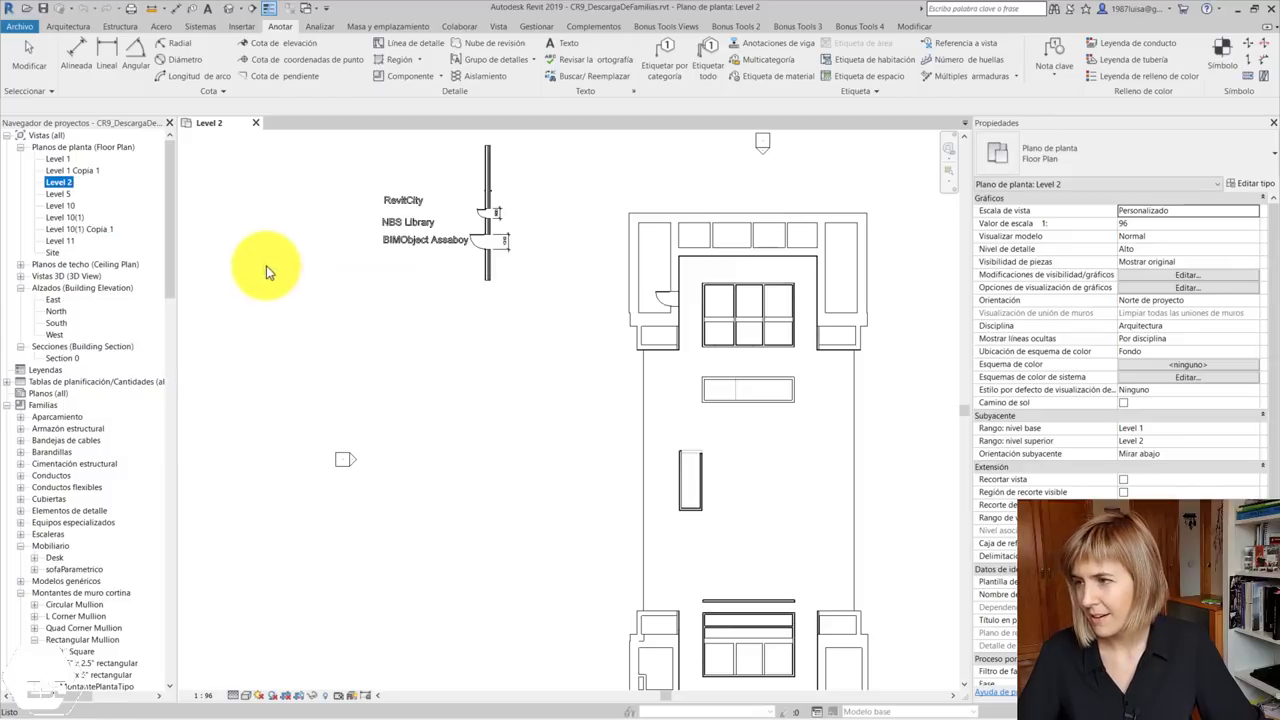
left_click(400, 200)
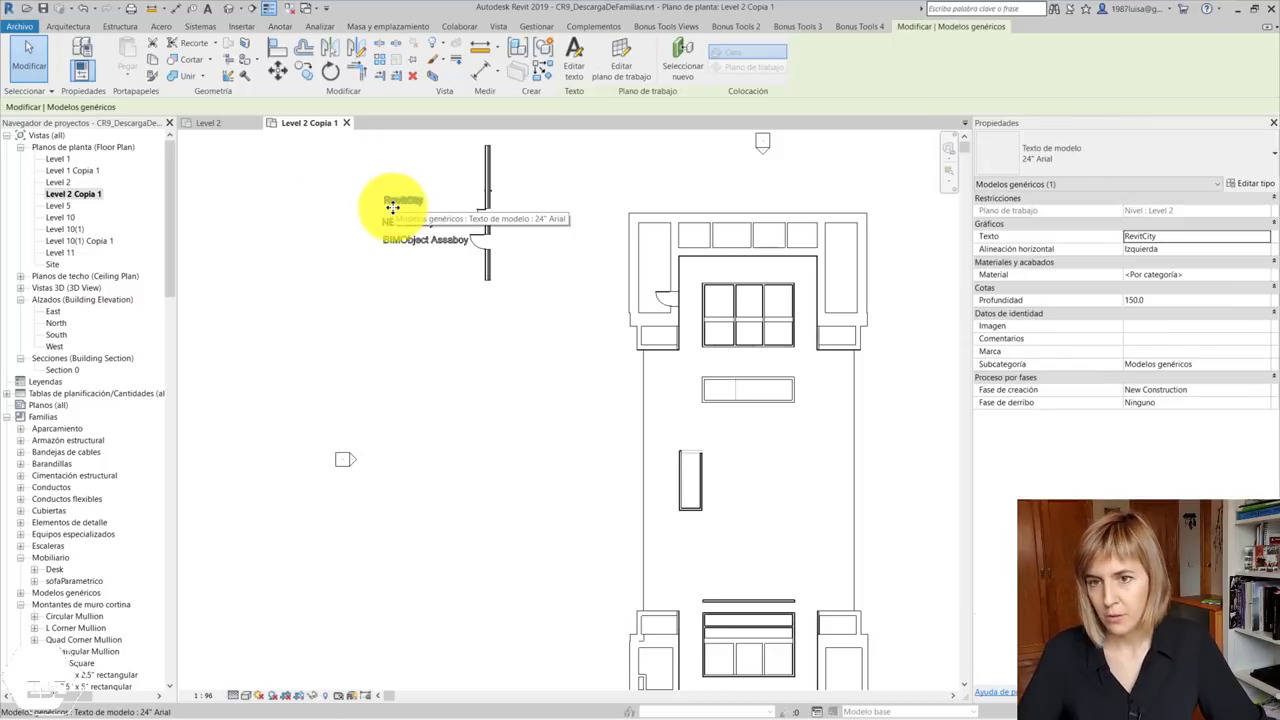
Open the default 3D view and pan toward the model text
scroll(398, 172, "up", 3)
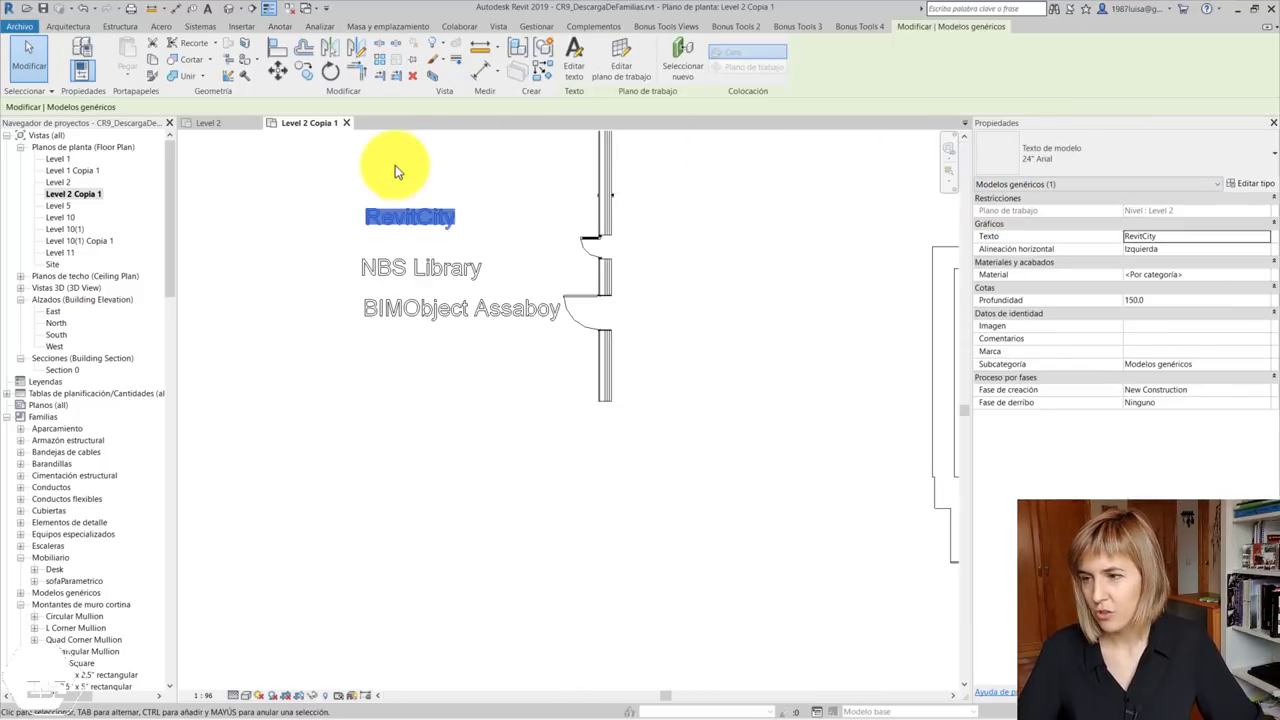
left_click(230, 10)
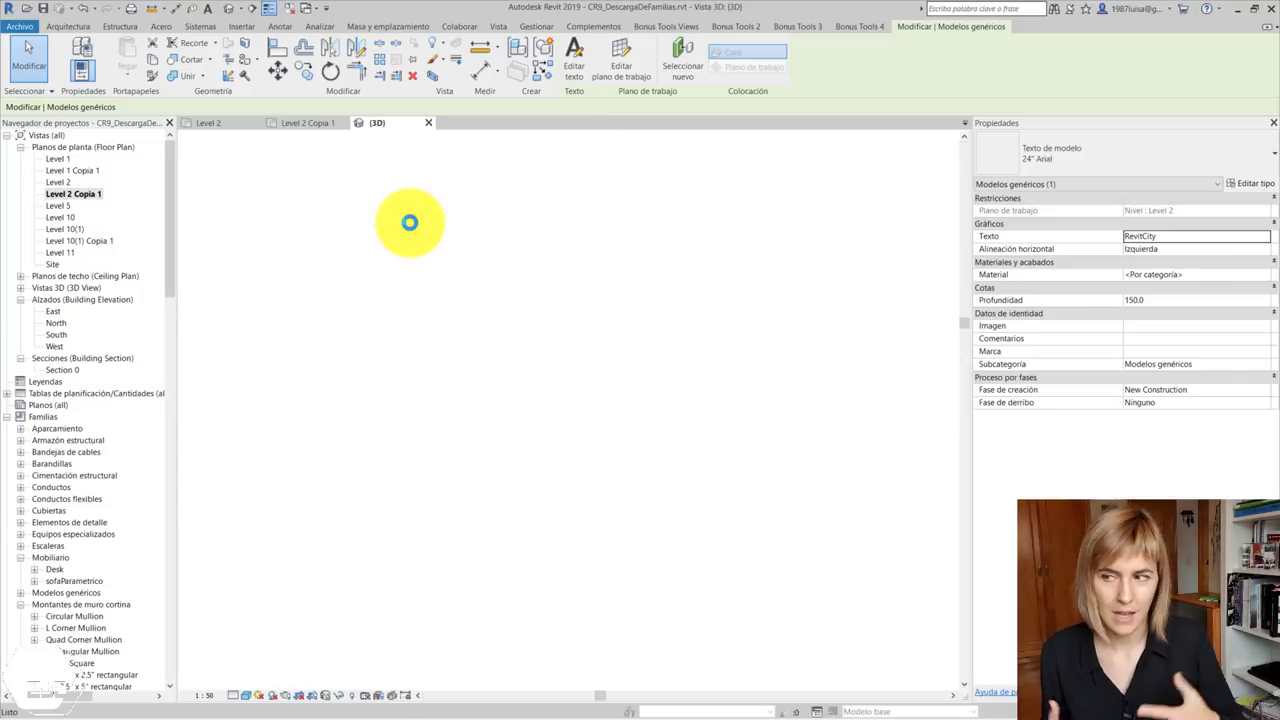
mouse_move(664, 659)
middle_mouse_down()
mouse_move(674, 654)
mouse_move(660, 608)
middle_mouse_up()
scroll(610, 580, "up", 5)
scroll(628, 563, "up", 1)
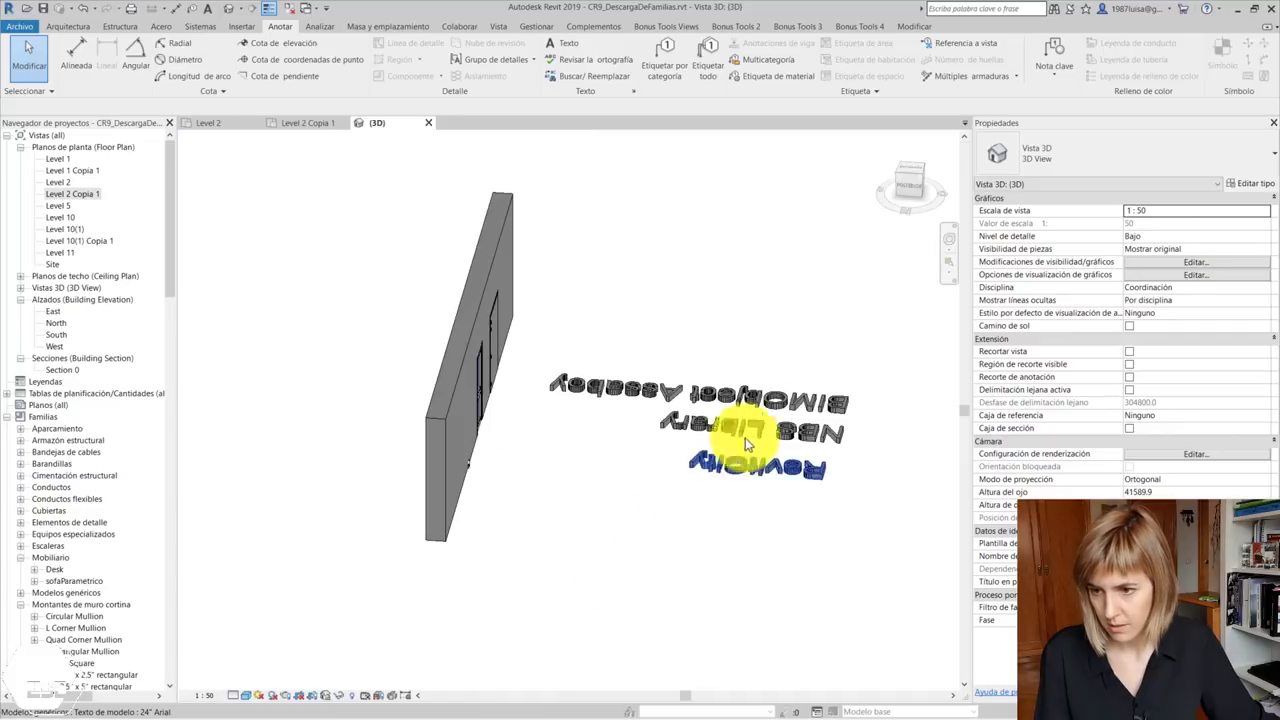
Open the Level 2 Copia 1 floor plan
double_click(70, 194)
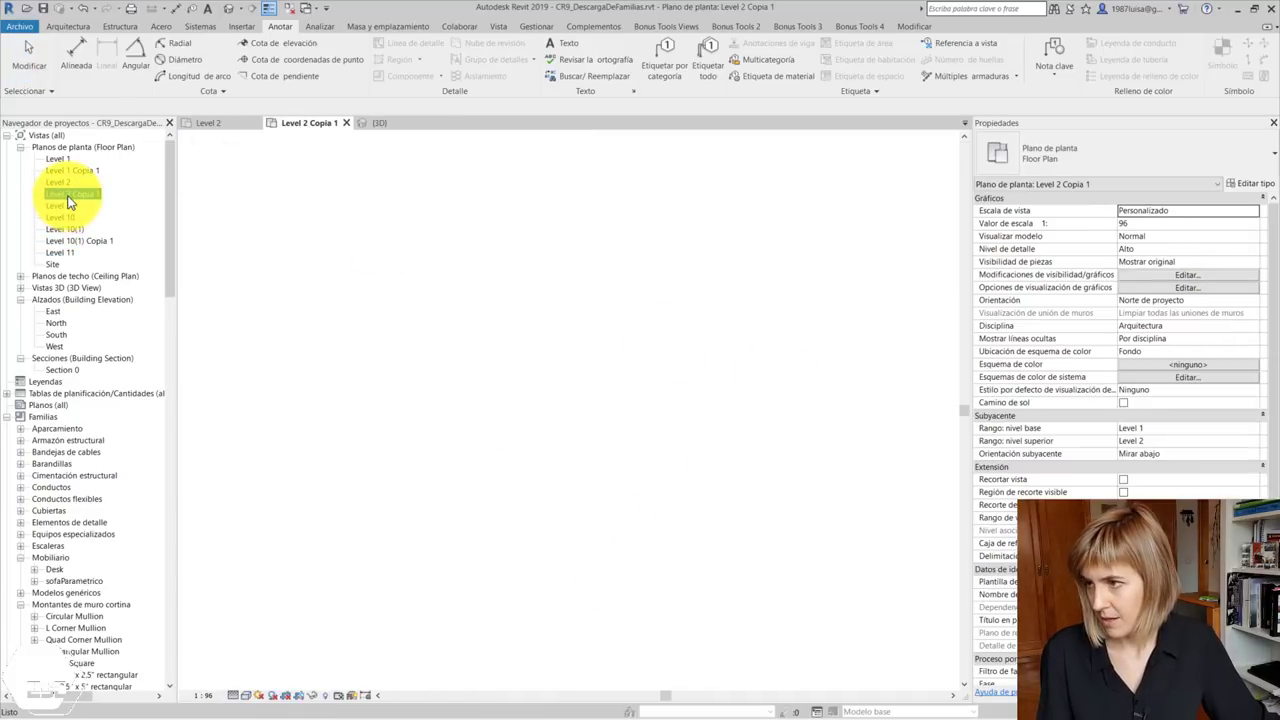
scroll(500, 265, "down", 2)
scroll(560, 315, "down", 1)
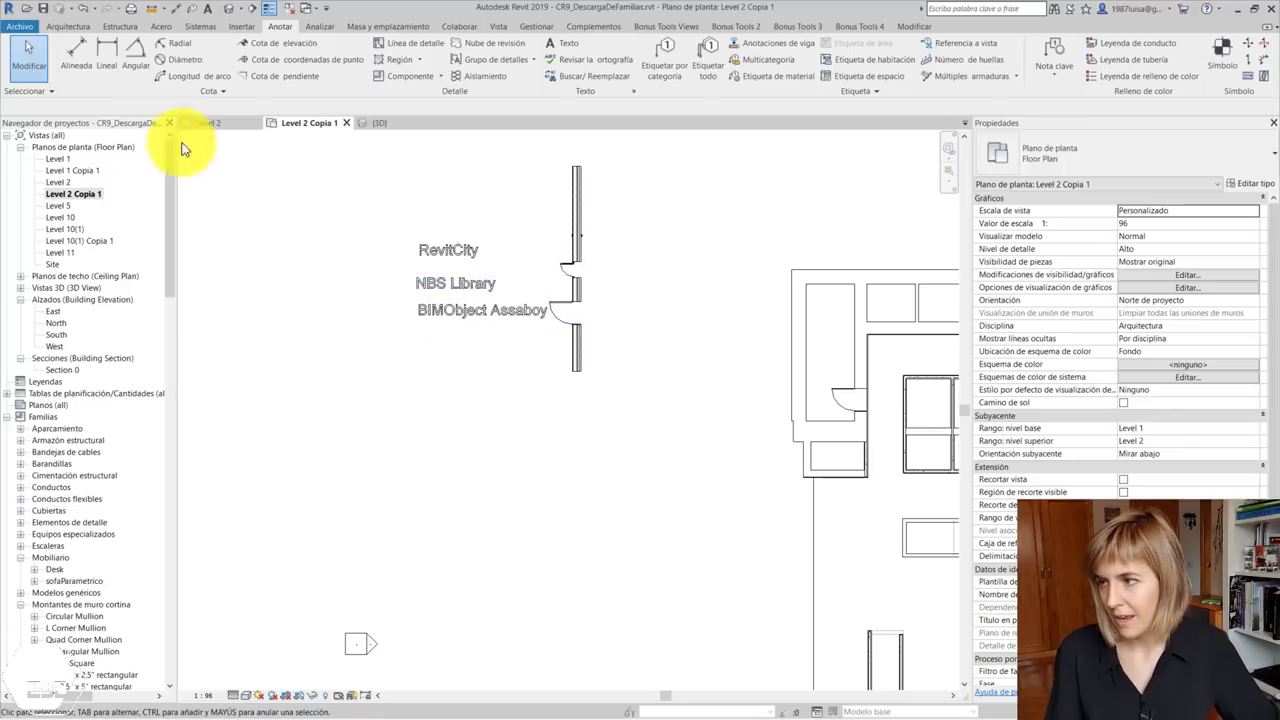
Reopen the Level 2 floor plan and check the dimension beside the door
left_click(57, 183)
double_click(57, 183)
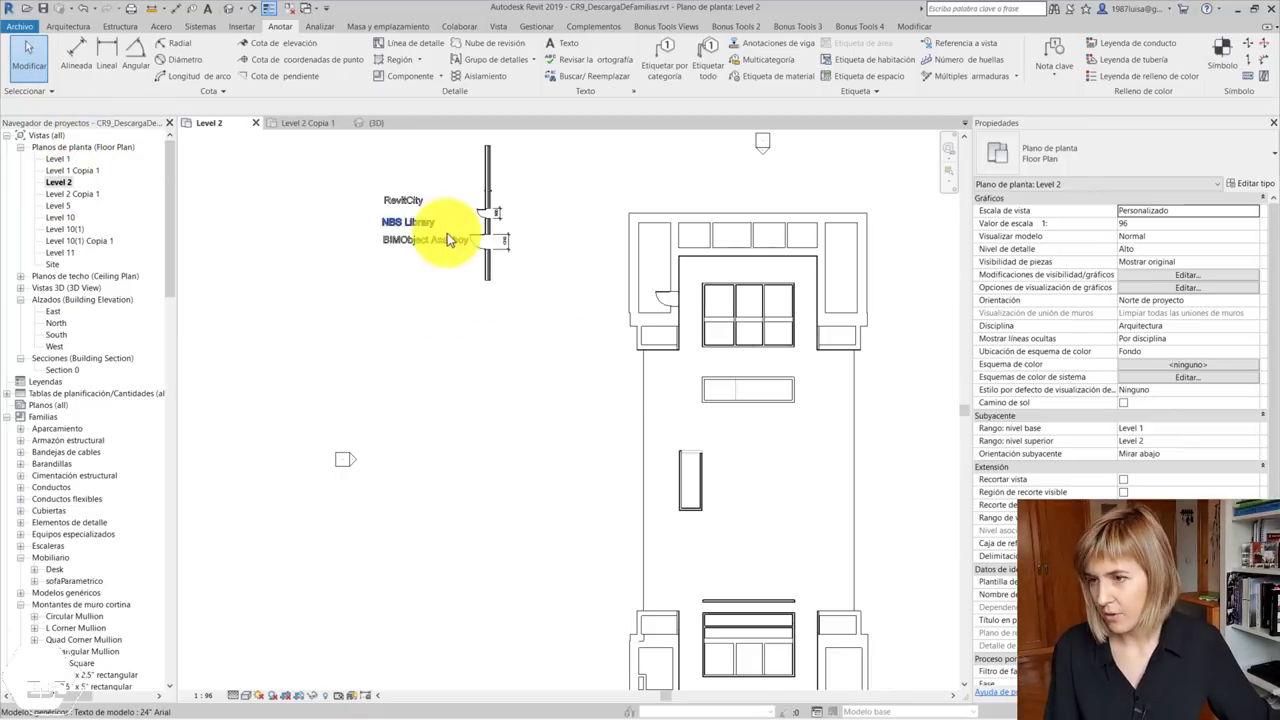
left_click(506, 237)
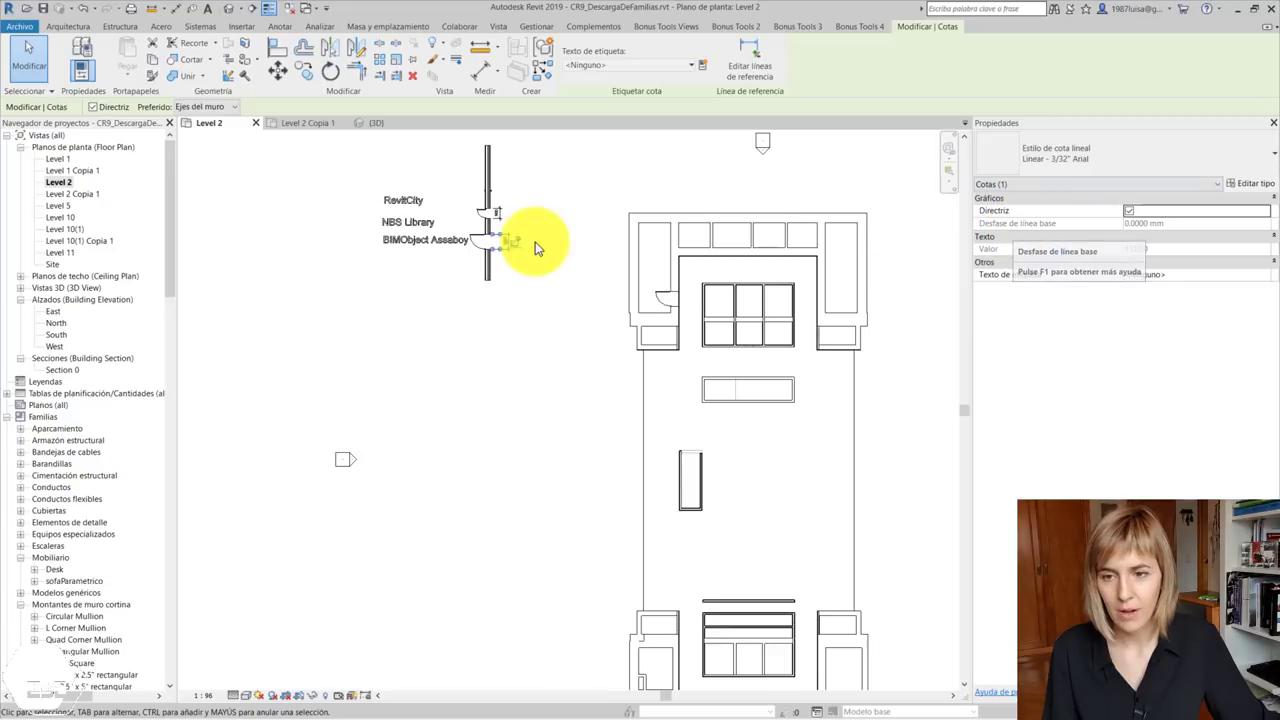
left_click(463, 246)
left_click(462, 294)
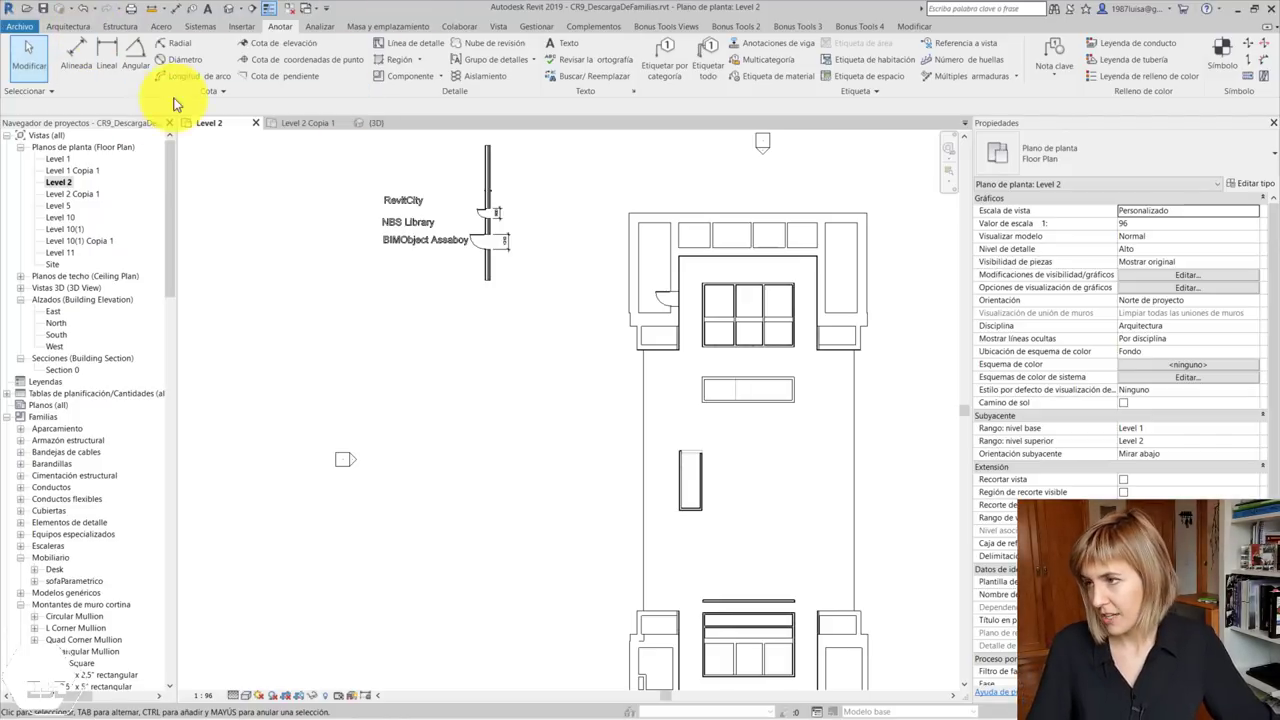
Zoom in on the door samples showing the 900 and 1310 dimensions
scroll(517, 208, "down", 2)
scroll(323, 200, "up", 3)
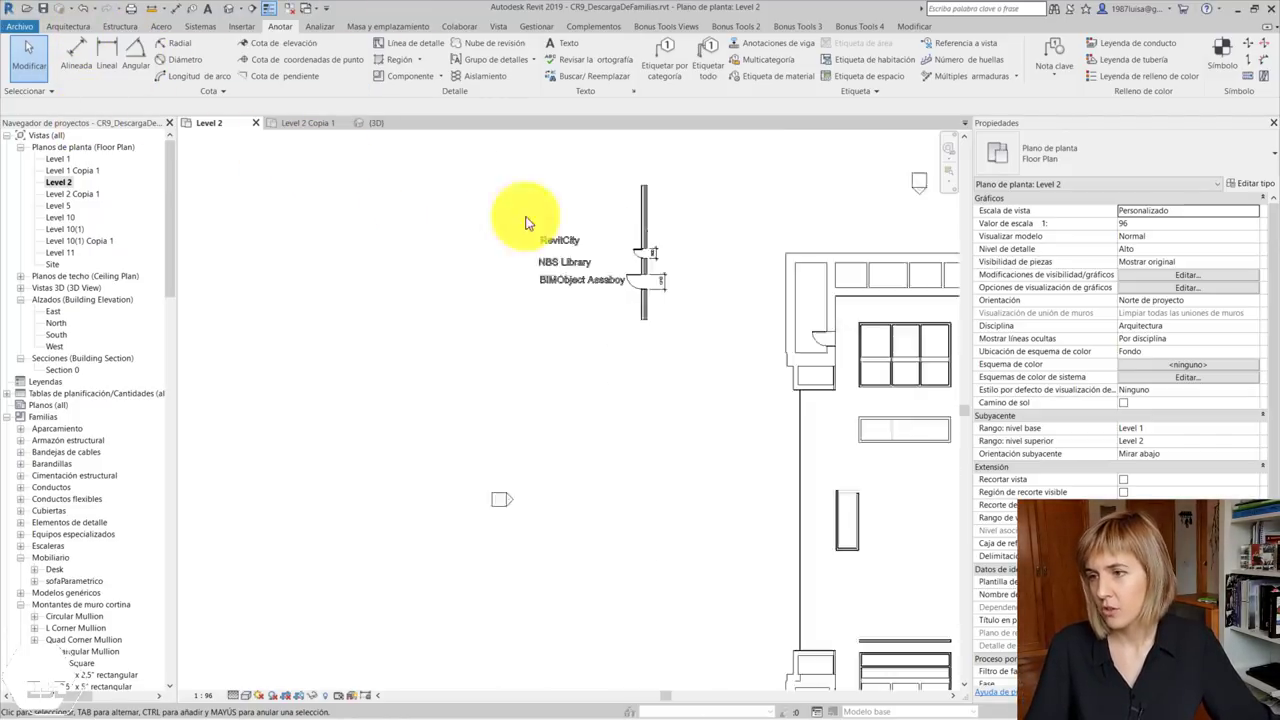
scroll(523, 214, "up", 1)
scroll(743, 243, "up", 1)
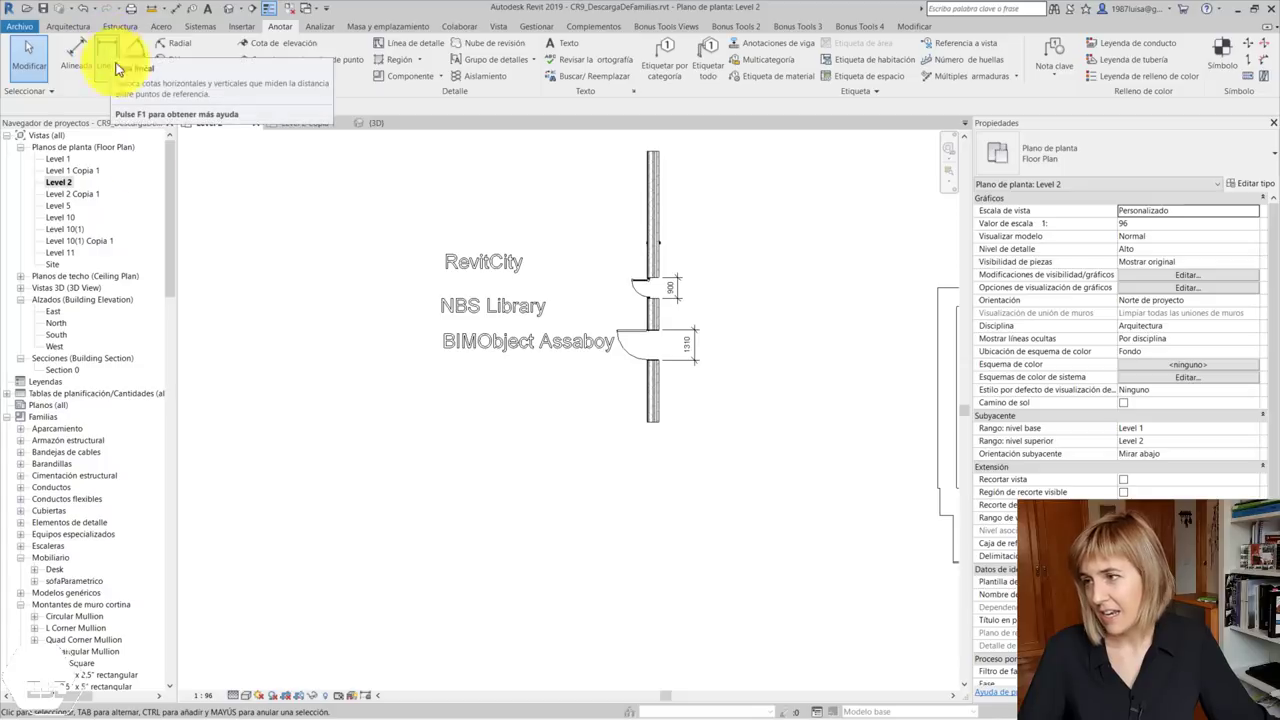
scroll(388, 279, "down", 2)
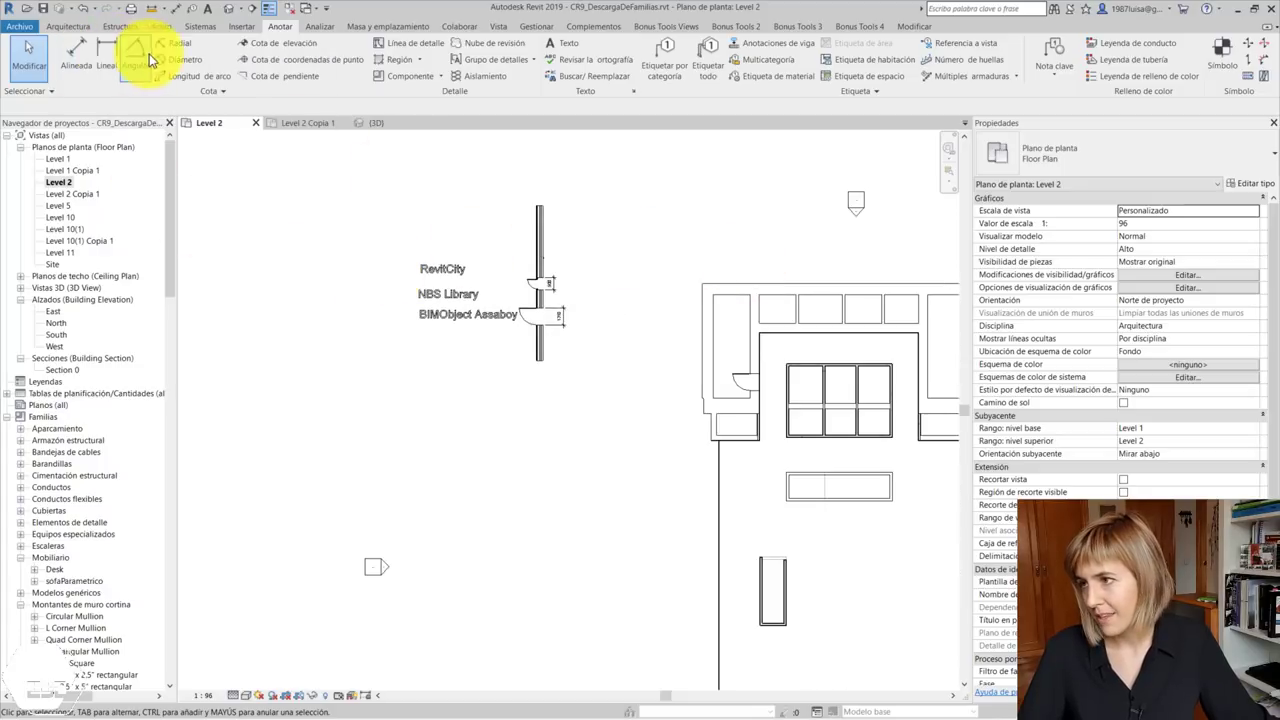
scroll(543, 314, "down", 2)
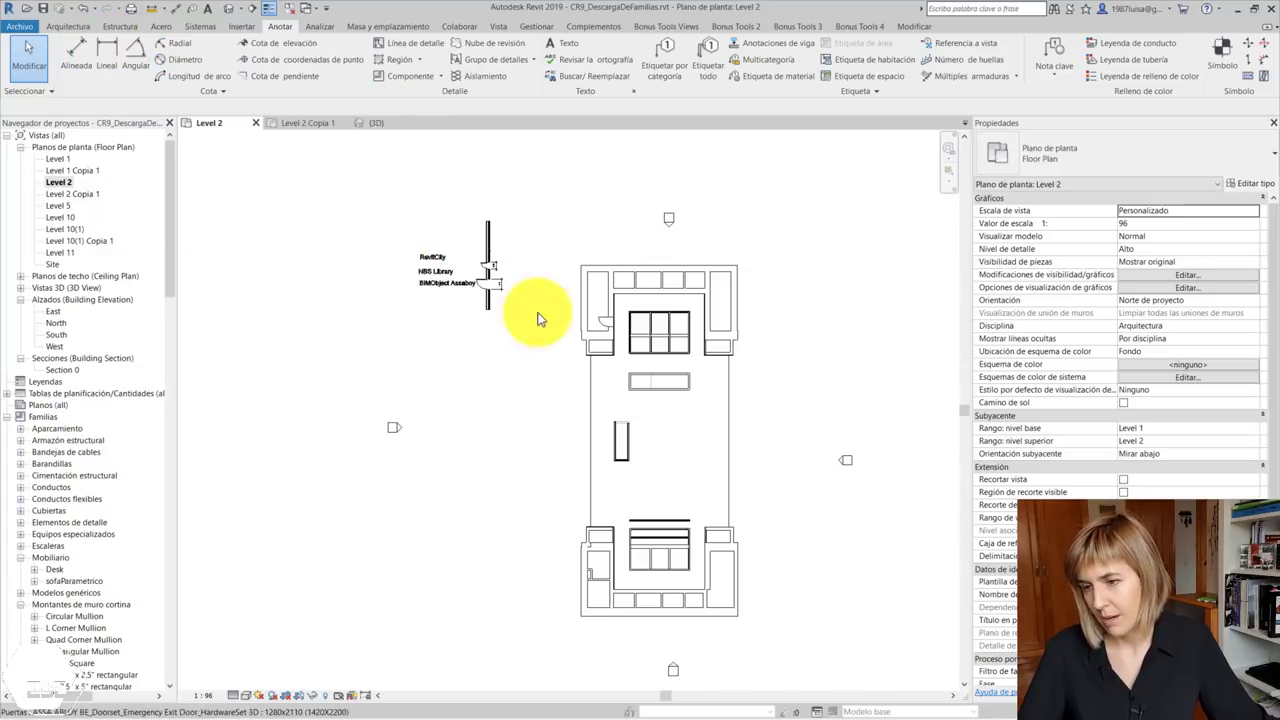
scroll(557, 329, "up", 1)
scroll(457, 251, "down", 1)
scroll(498, 254, "up", 3)
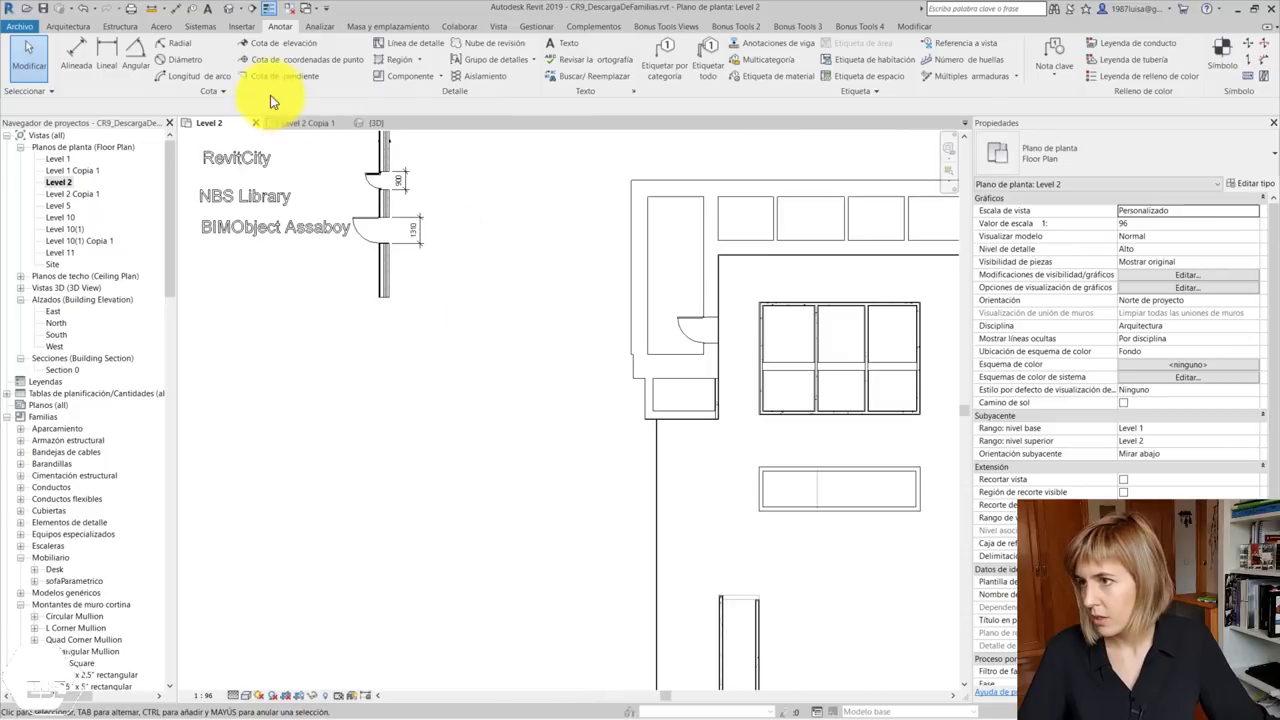
Draw a diagonal detail line below the door samples
left_click(408, 41)
left_click(370, 415)
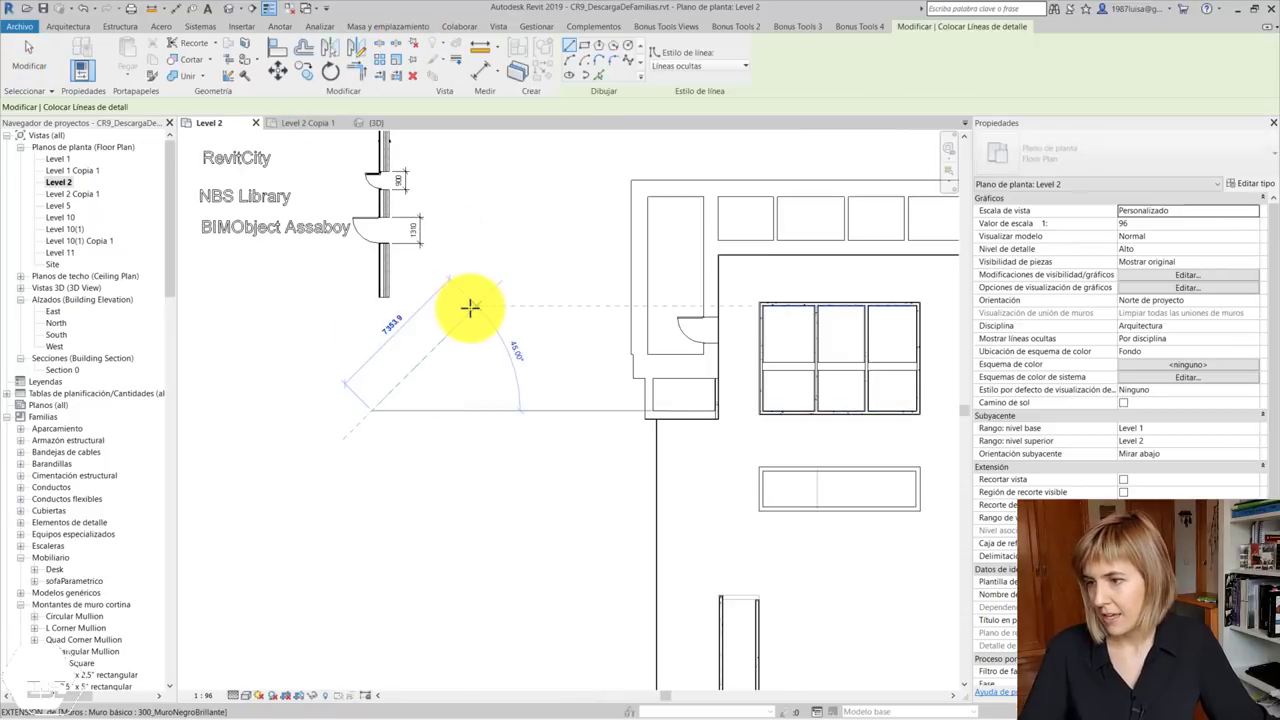
scroll(466, 306, "up", 2)
key("Escape")
key("Escape")
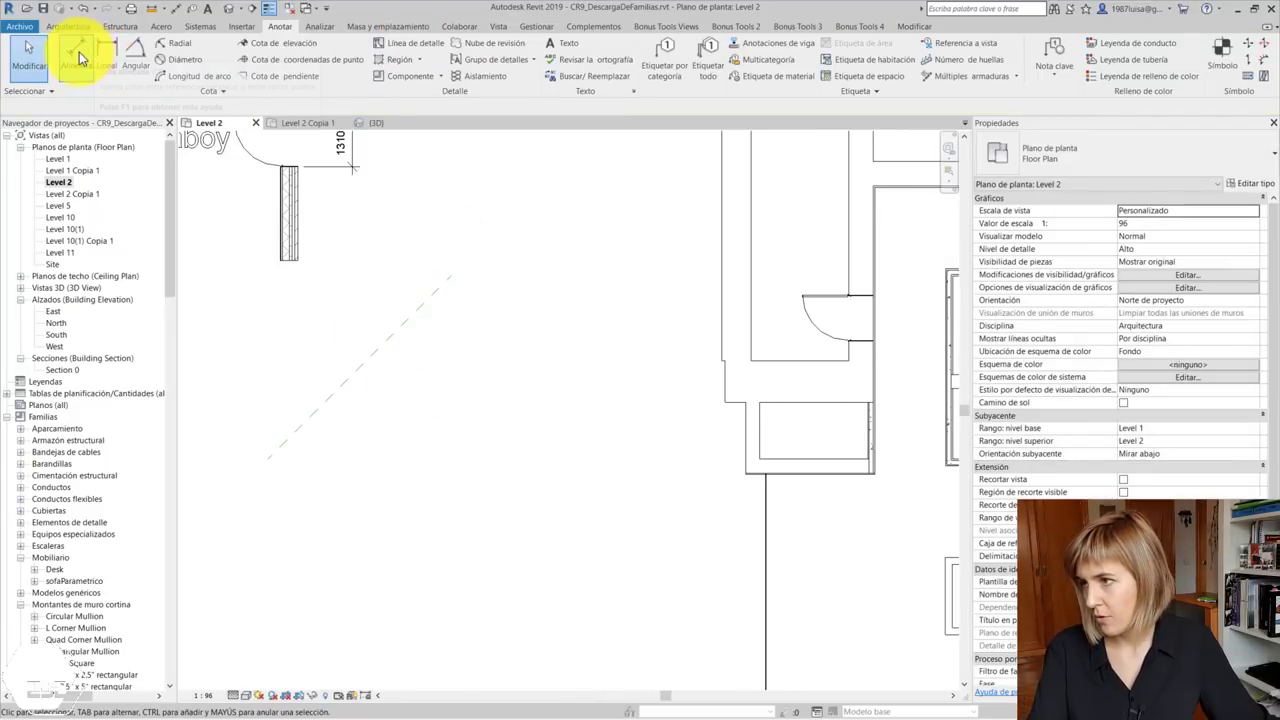
Dimension the diagonal line with an aligned dimension reading 7354, discarding the horizontal one
left_click(106, 52)
left_click(268, 459)
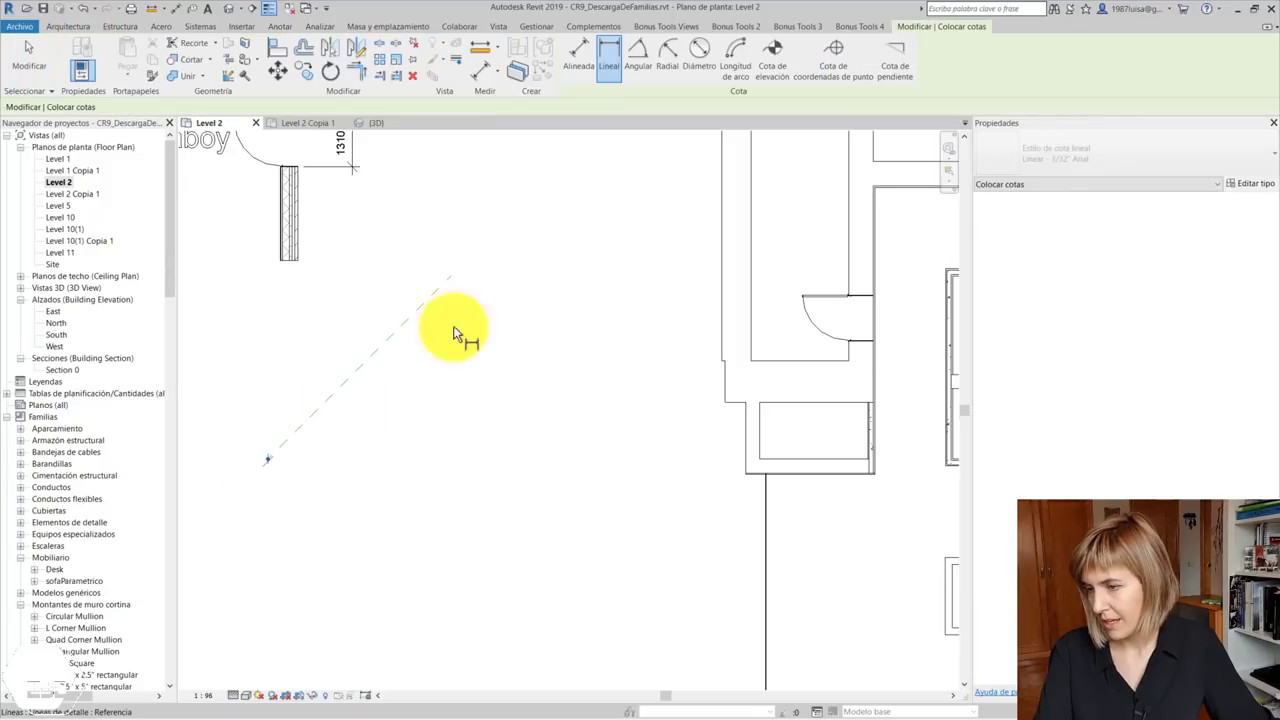
left_click(452, 276)
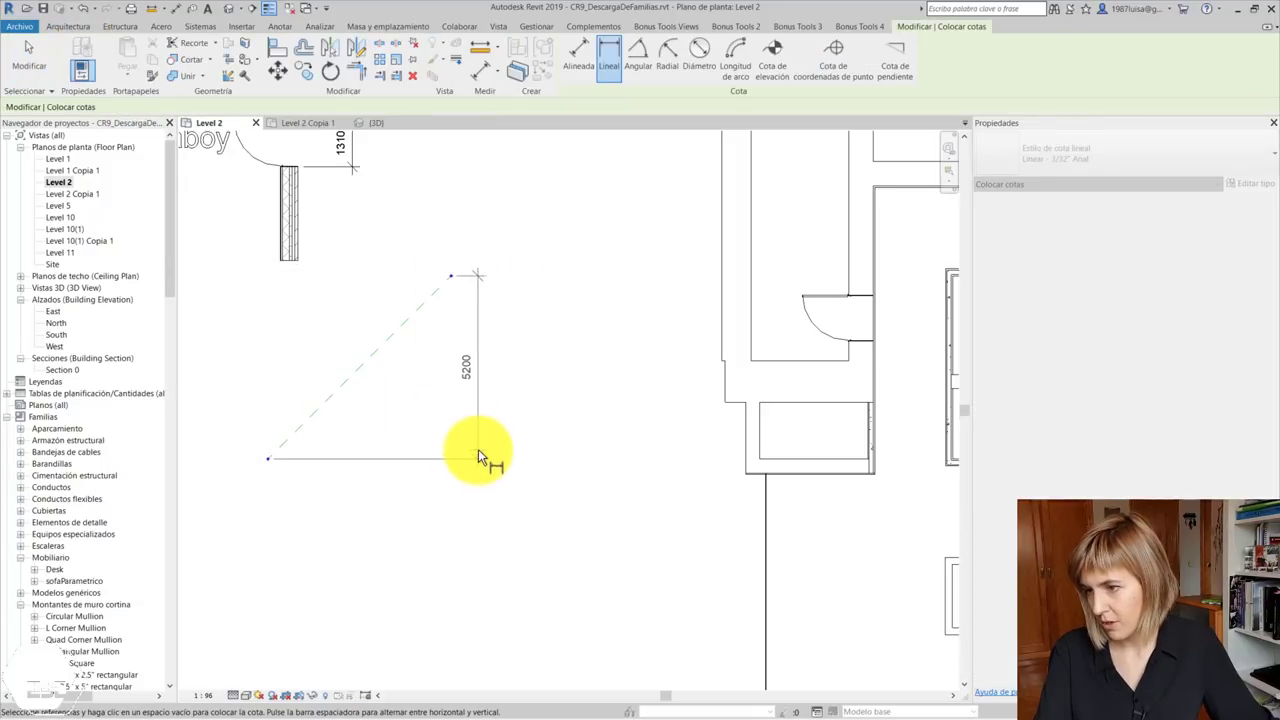
key("Escape")
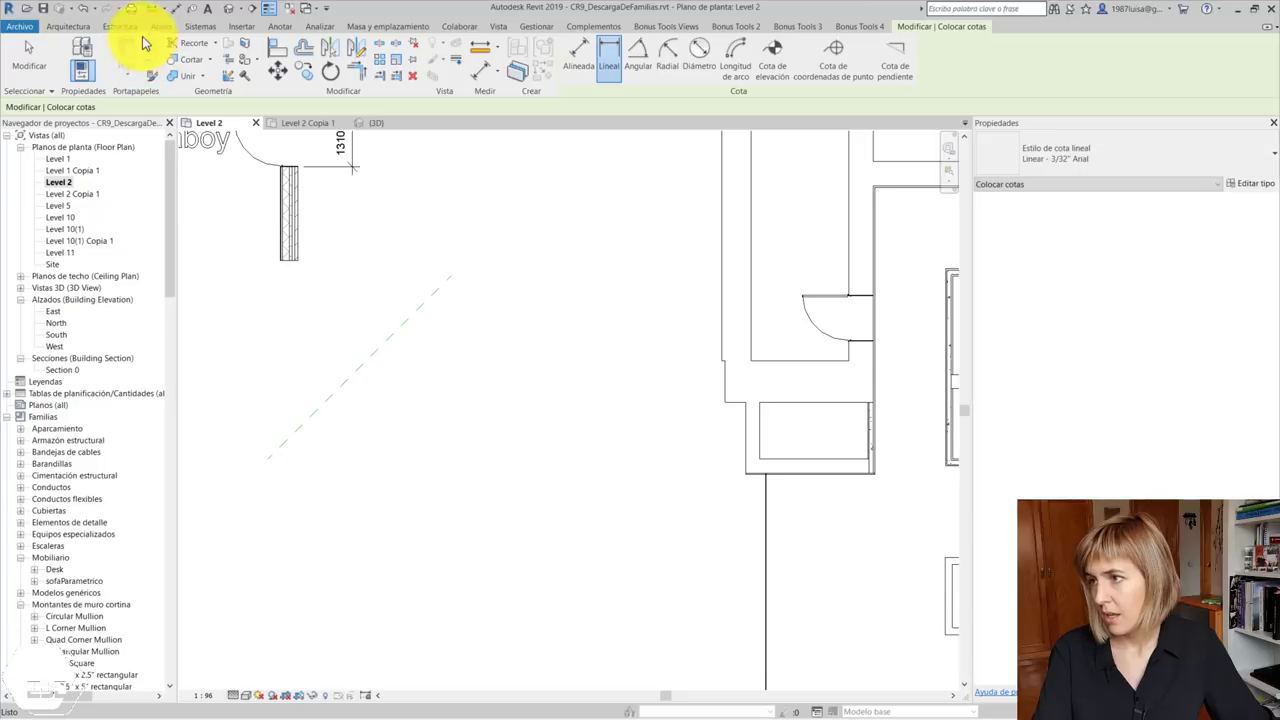
left_click(574, 55)
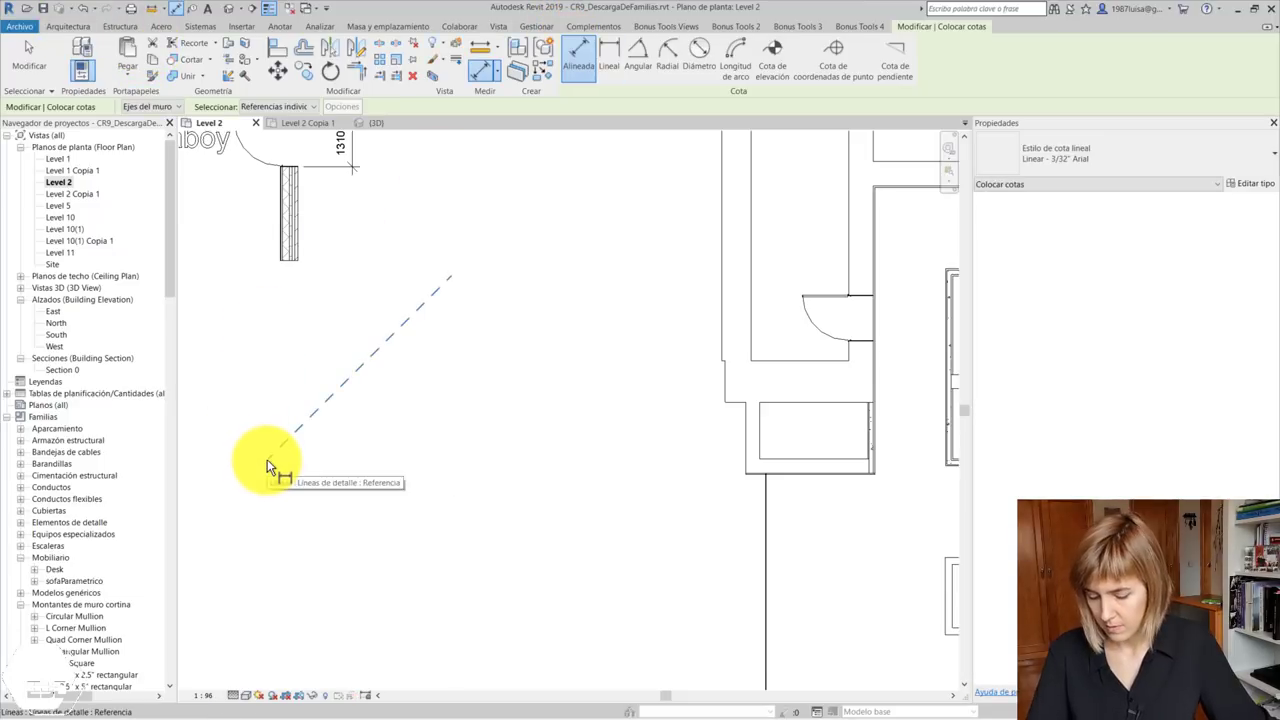
left_click(266, 459)
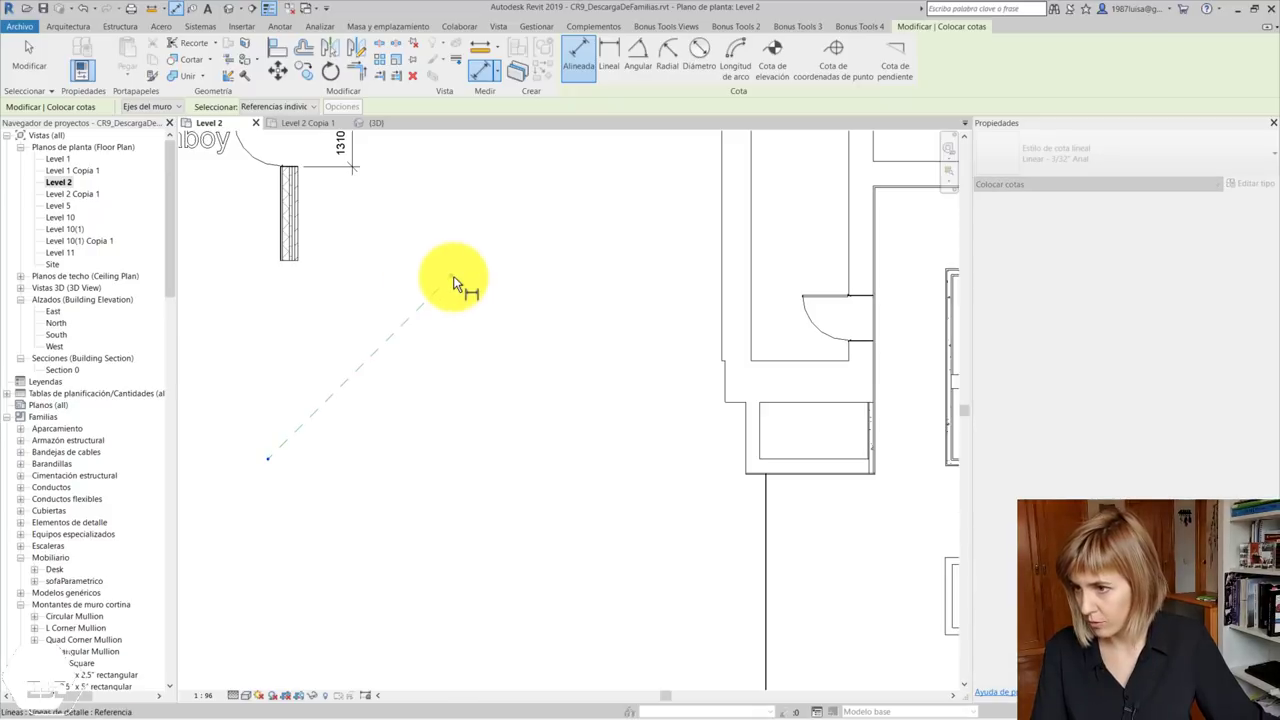
left_click(453, 284)
left_click(416, 372)
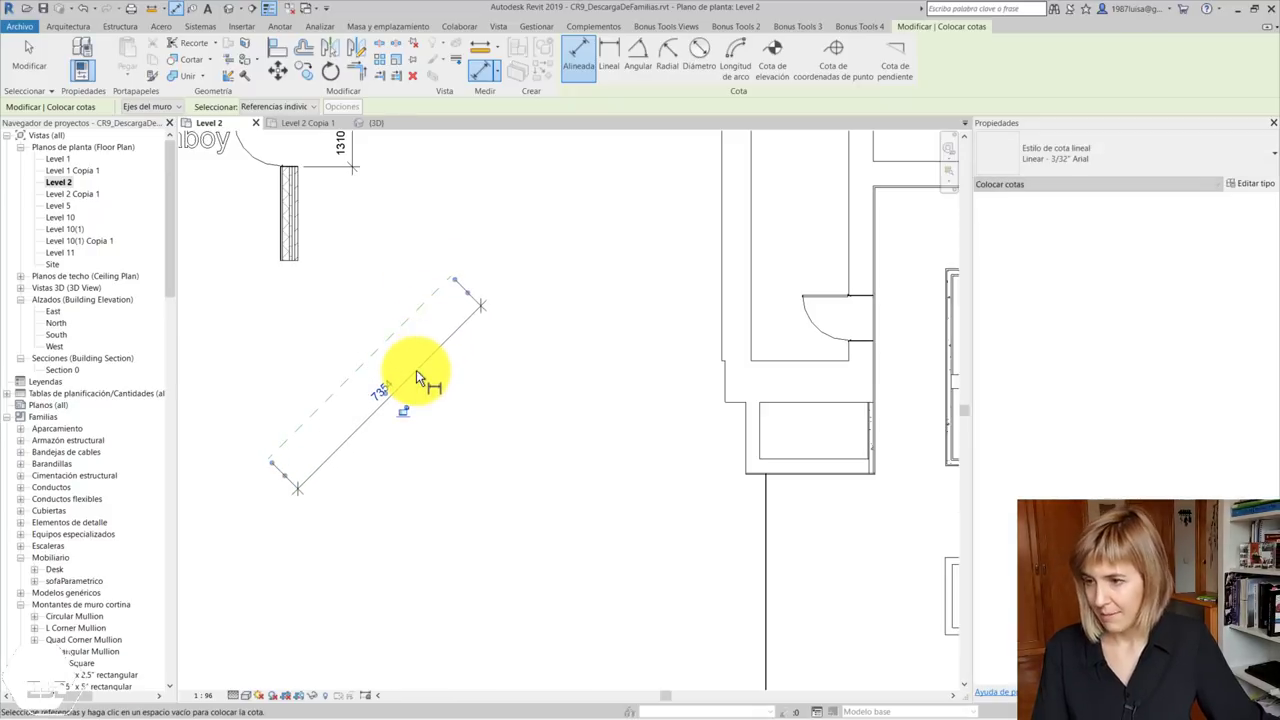
key("Escape")
key("Escape")
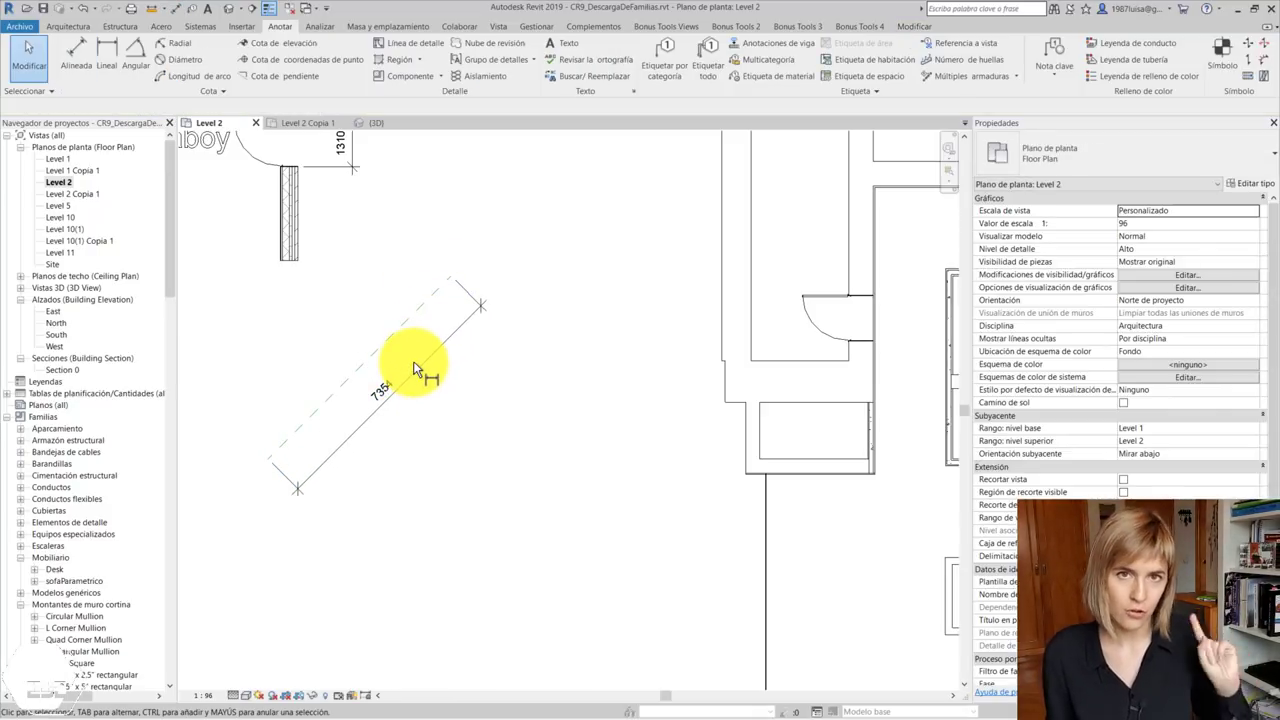
Select the diagonal 7354 dimension
scroll(425, 390, "down", 2)
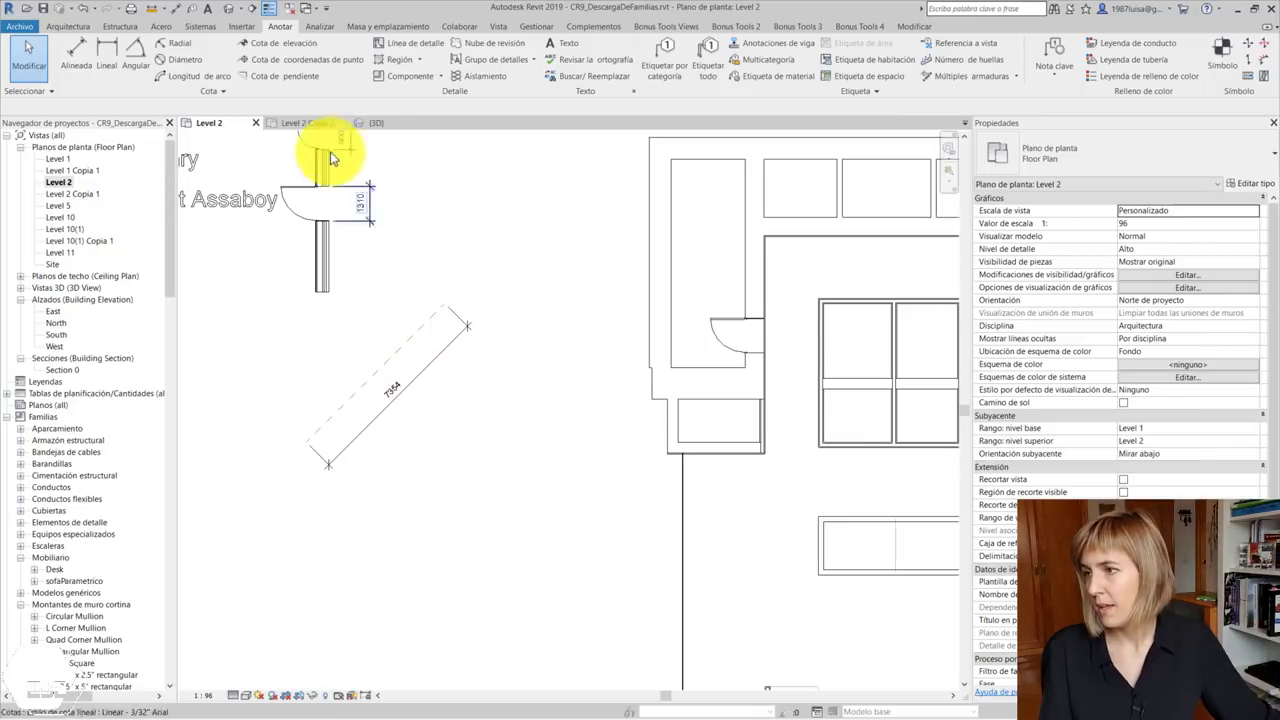
left_click(136, 55)
left_click(374, 405)
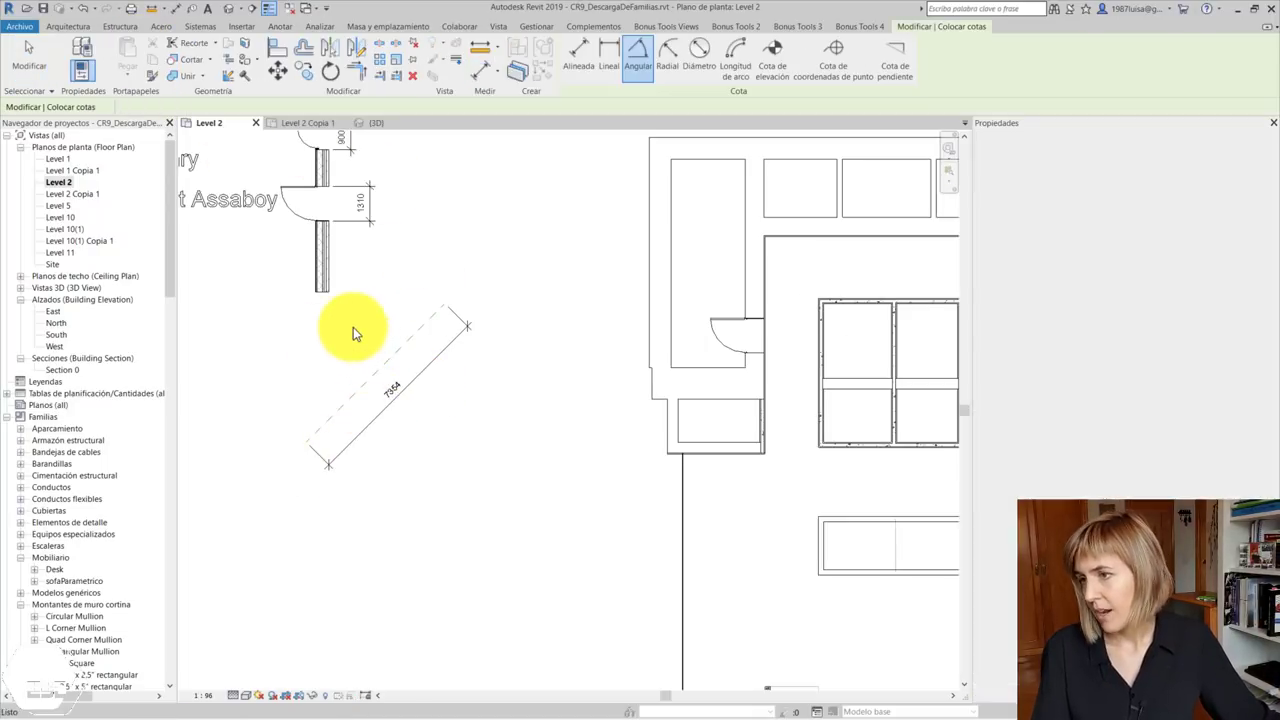
key("Escape")
key("Escape")
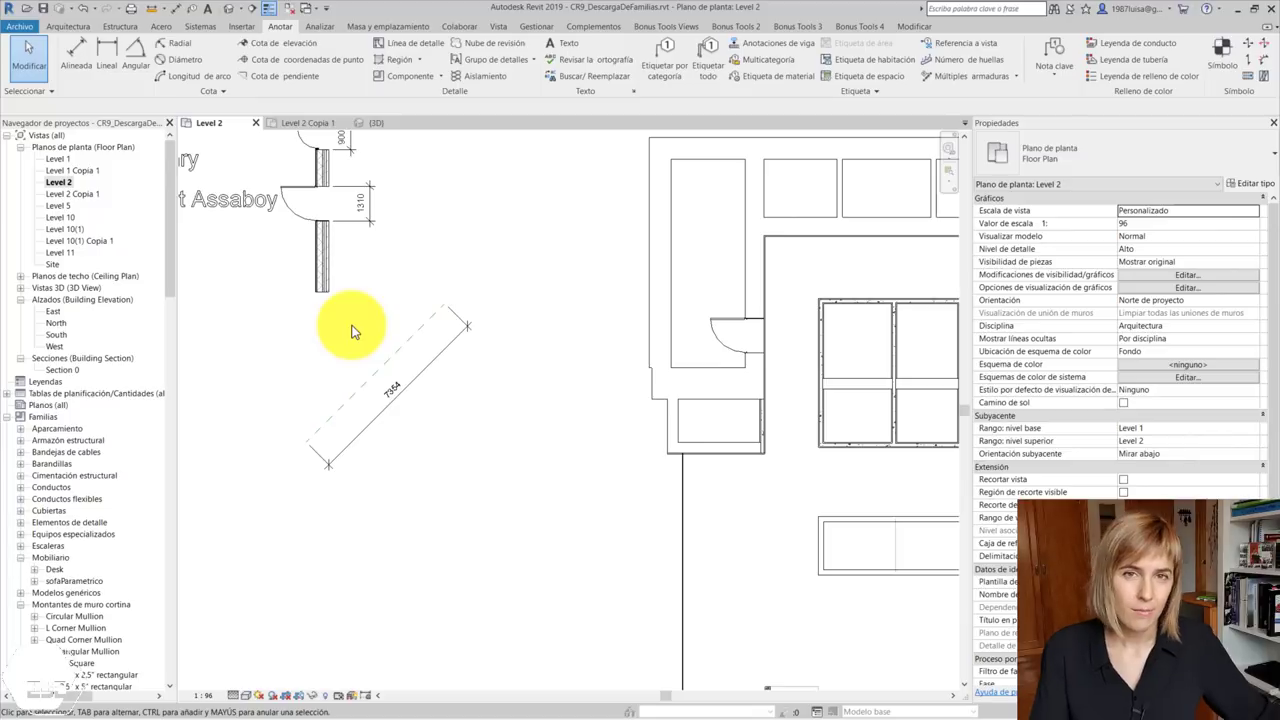
left_click(443, 362)
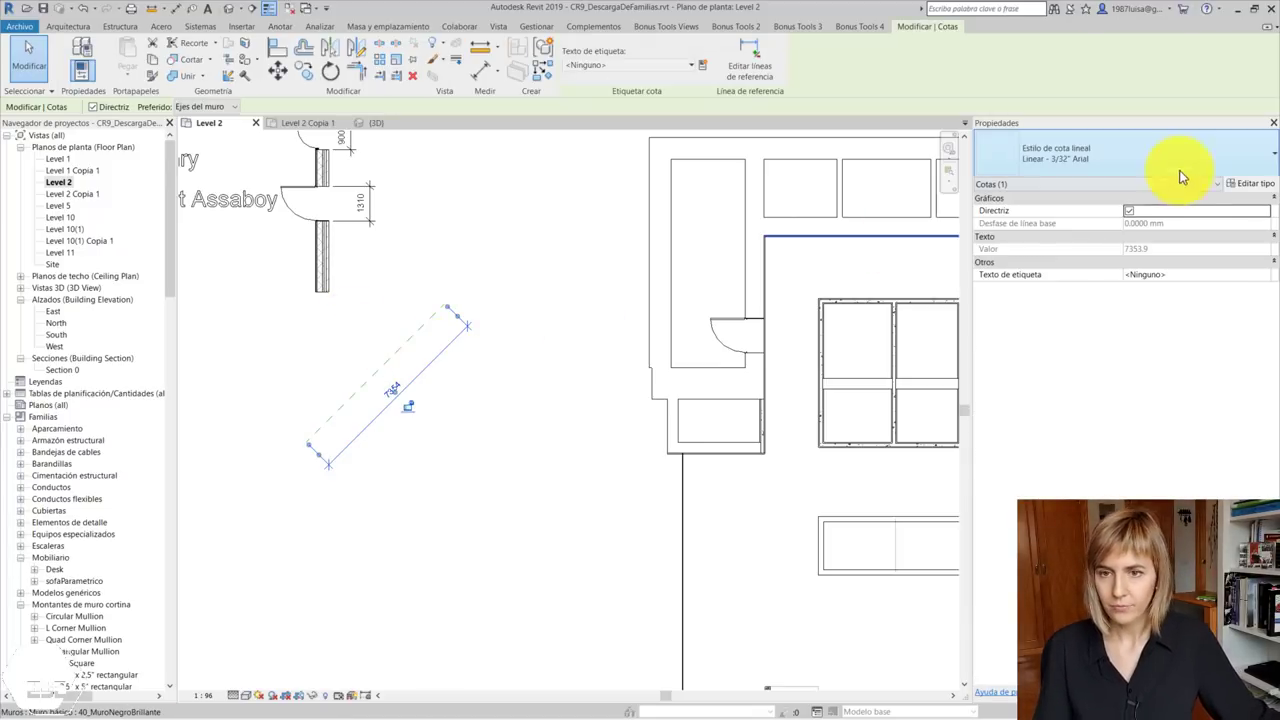
left_click(1256, 185)
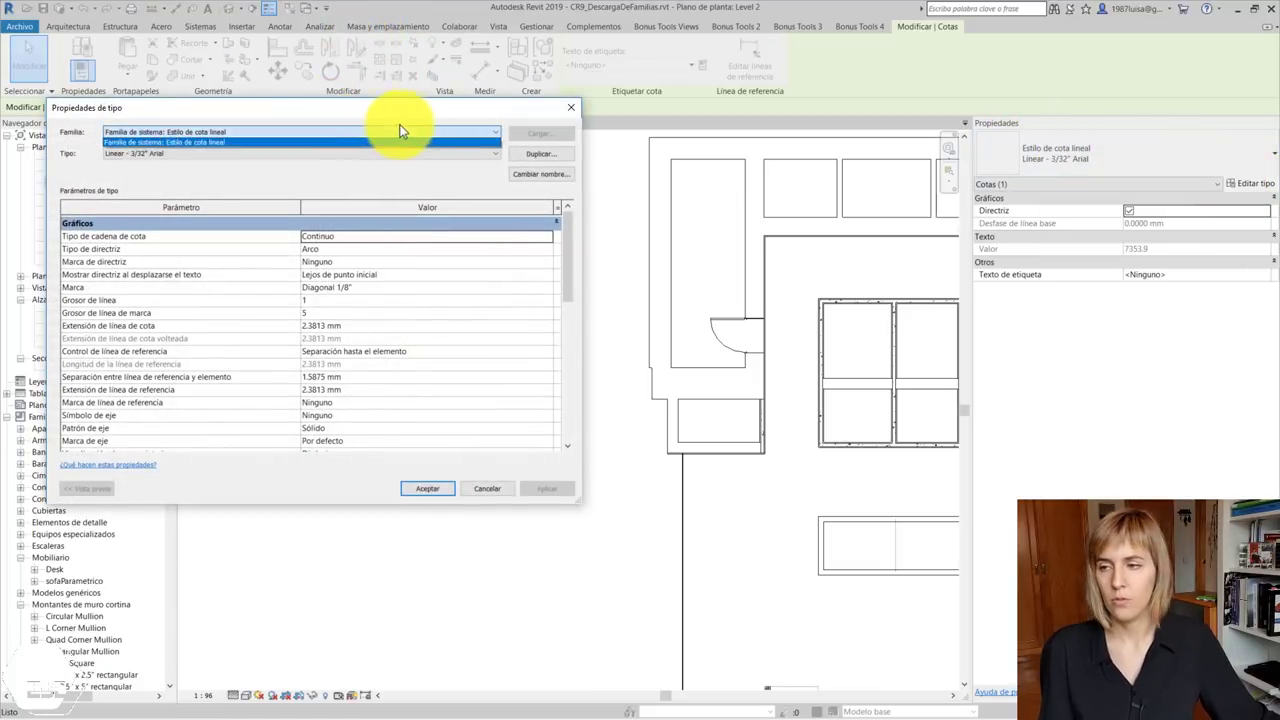
left_click_drag(405, 109, 643, 99)
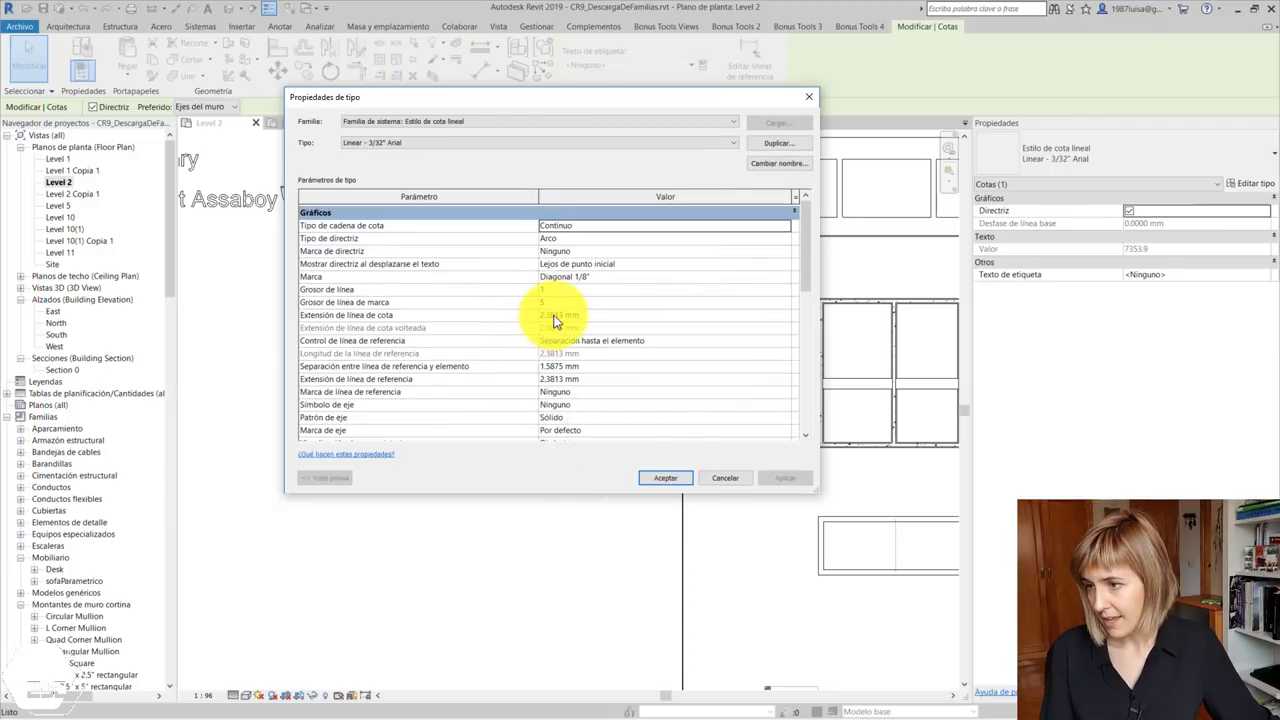
scroll(422, 264, "down", 3)
scroll(422, 263, "down", 1)
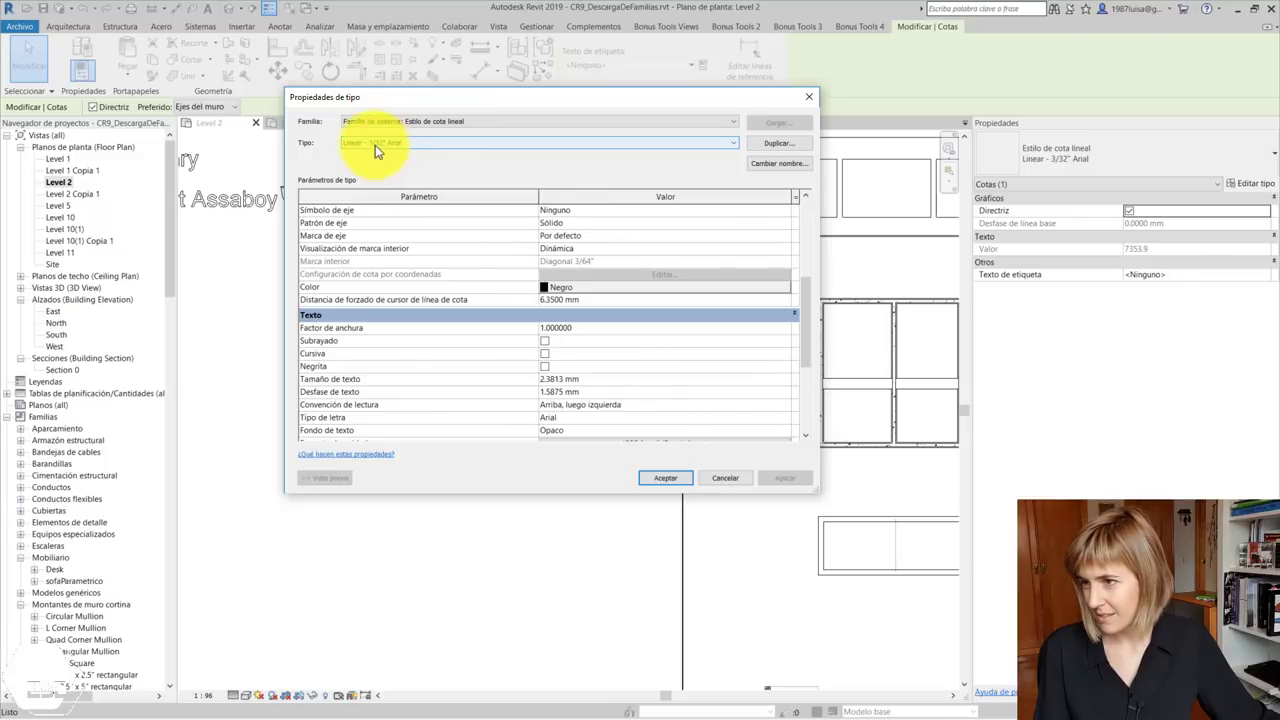
scroll(491, 408, "down", 3)
scroll(491, 412, "down", 2)
scroll(490, 408, "up", 3)
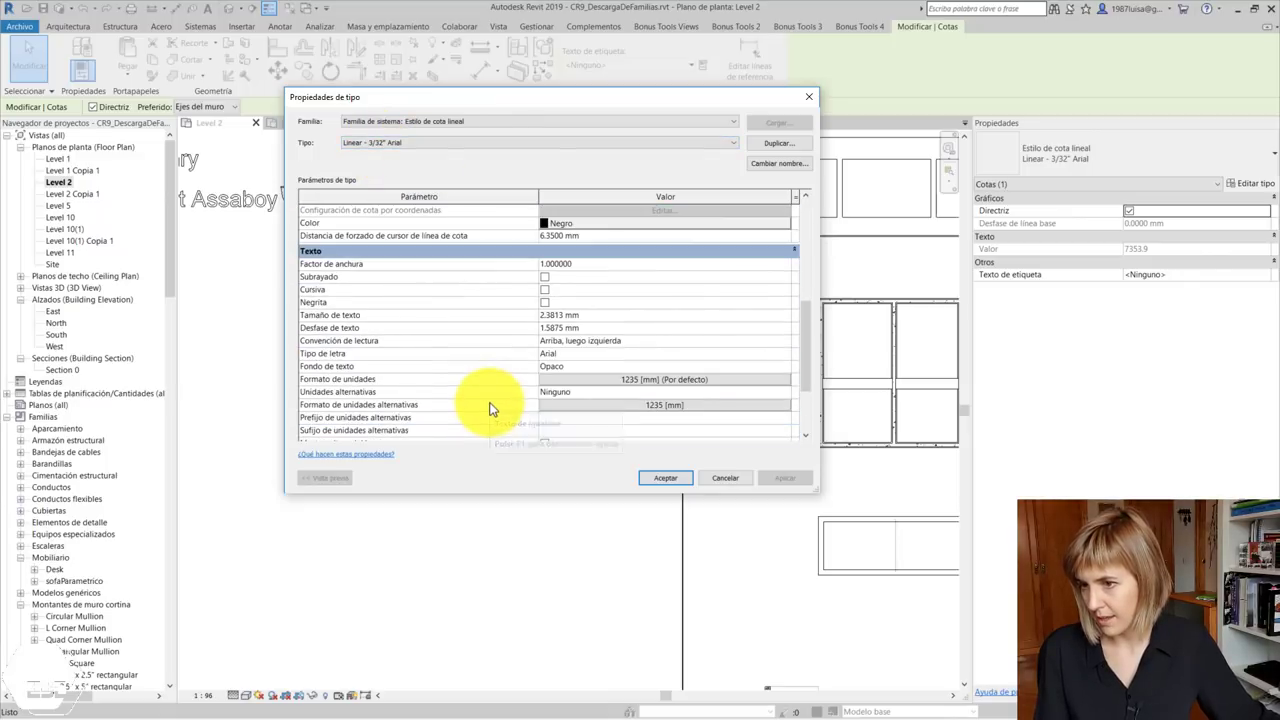
scroll(491, 408, "up", 5)
left_click(684, 276)
scroll(651, 314, "up", 3)
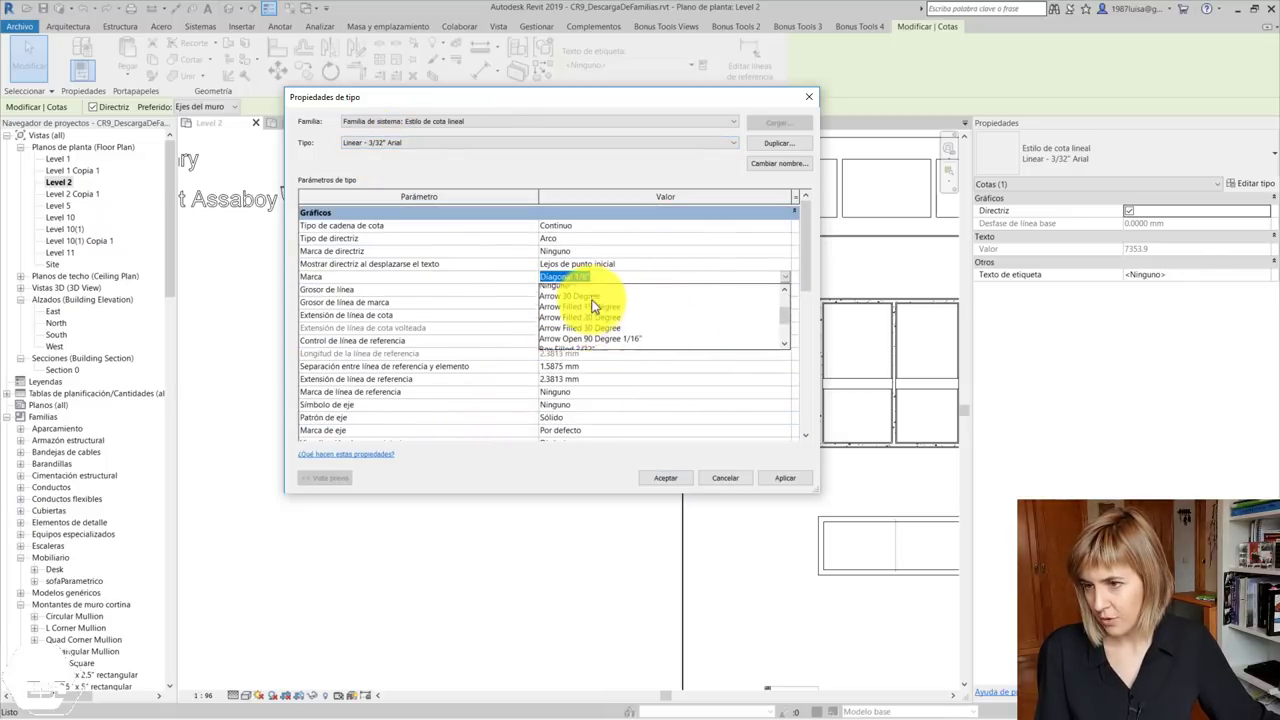
scroll(588, 305, "down", 1)
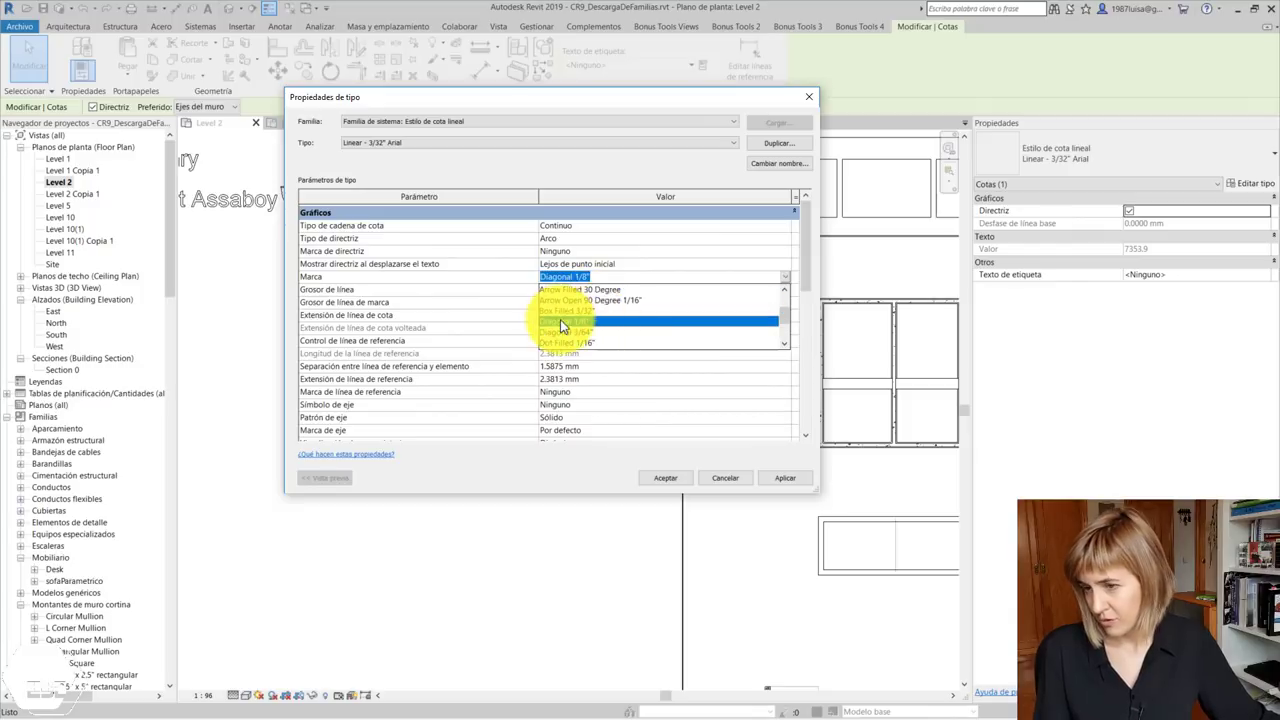
scroll(560, 319, "up", 1)
scroll(560, 319, "up", 1)
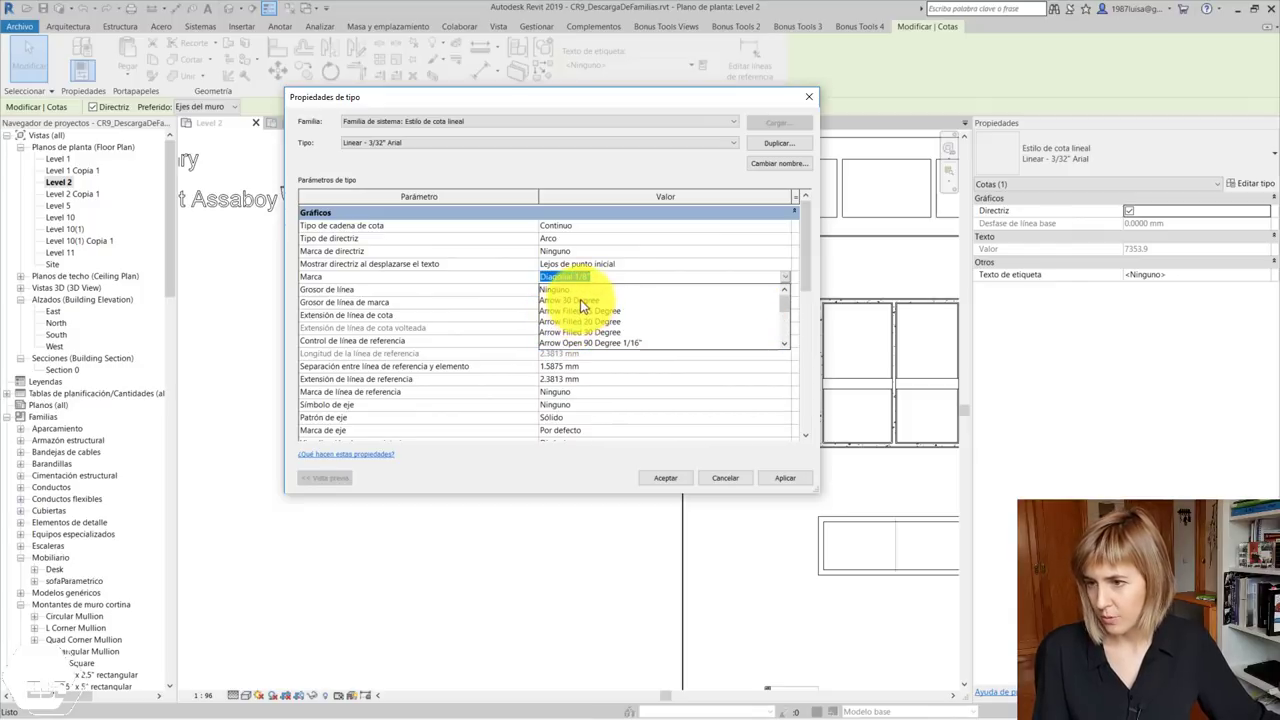
left_click(580, 299)
scroll(523, 310, "down", 3)
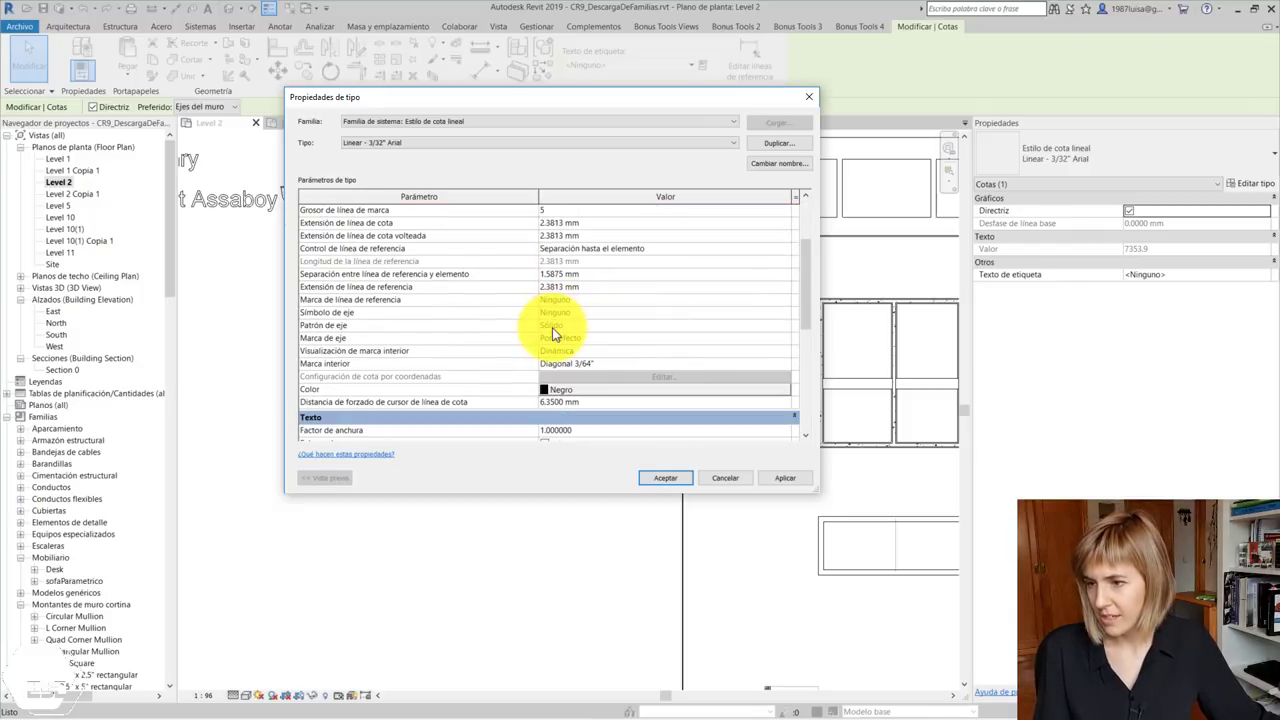
scroll(574, 395, "down", 3)
scroll(574, 395, "up", 6)
scroll(574, 395, "down", 3)
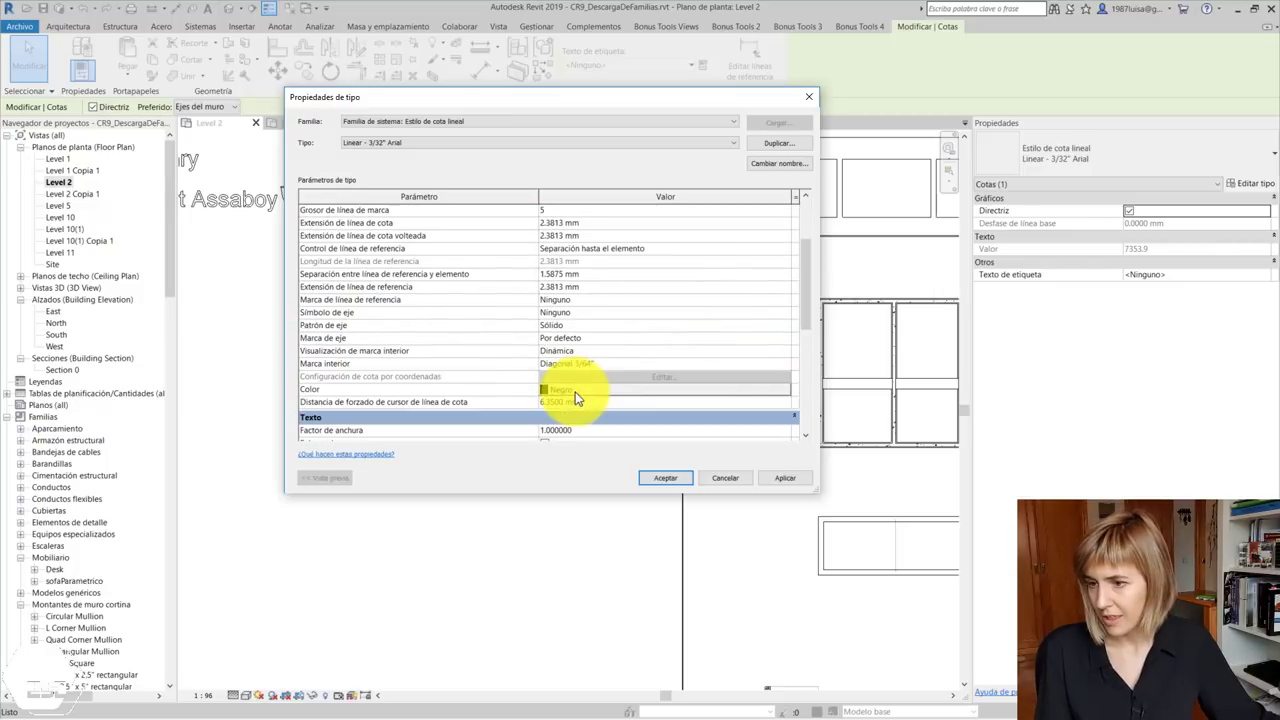
left_click(579, 366)
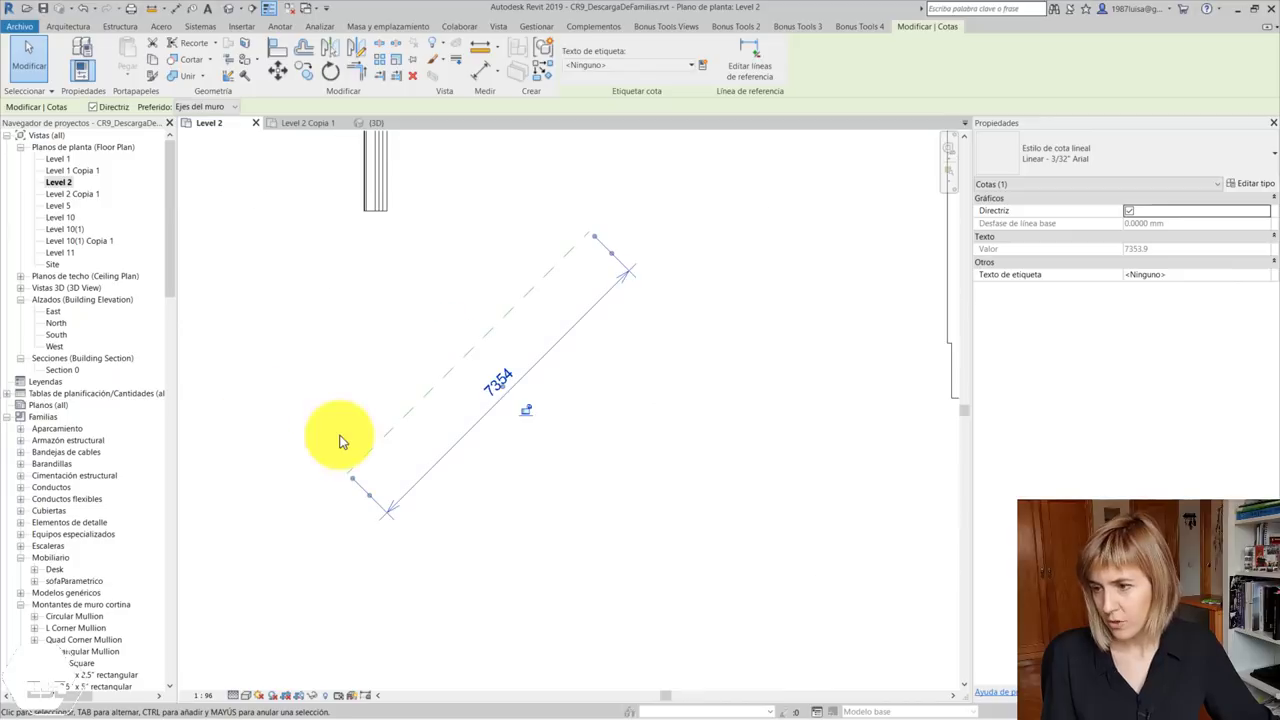
left_click(530, 545)
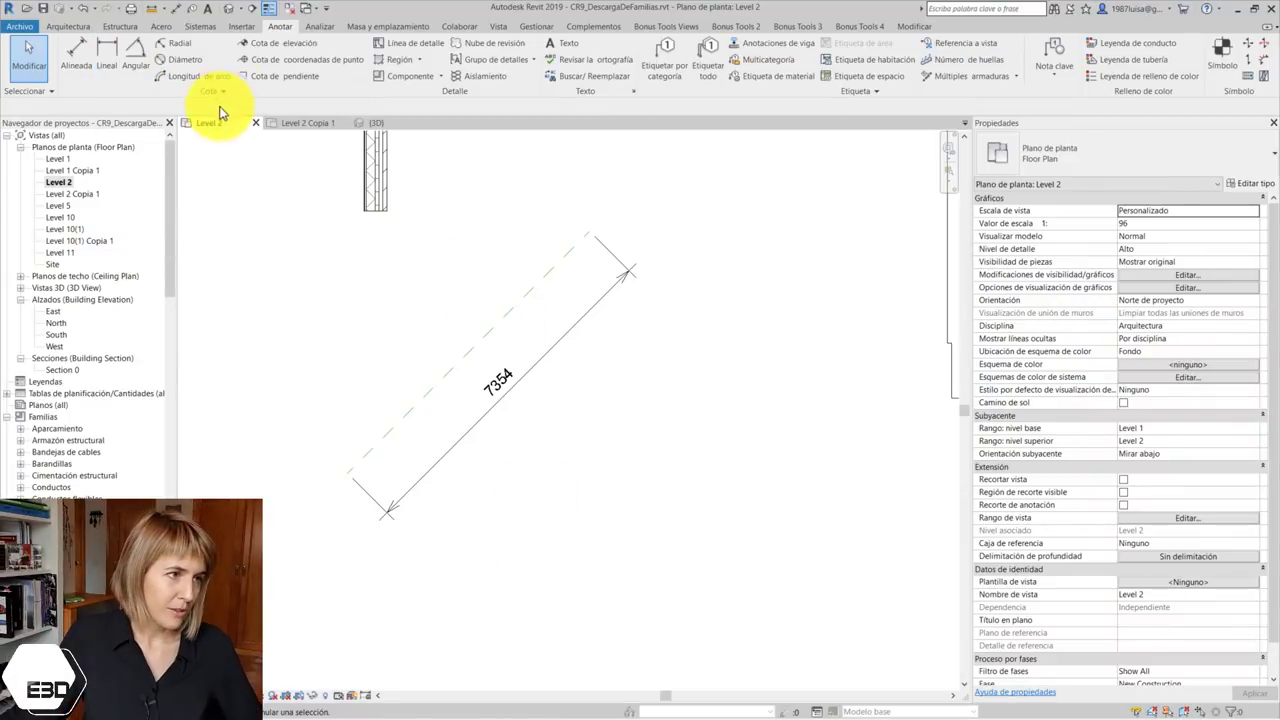
left_click(210, 91)
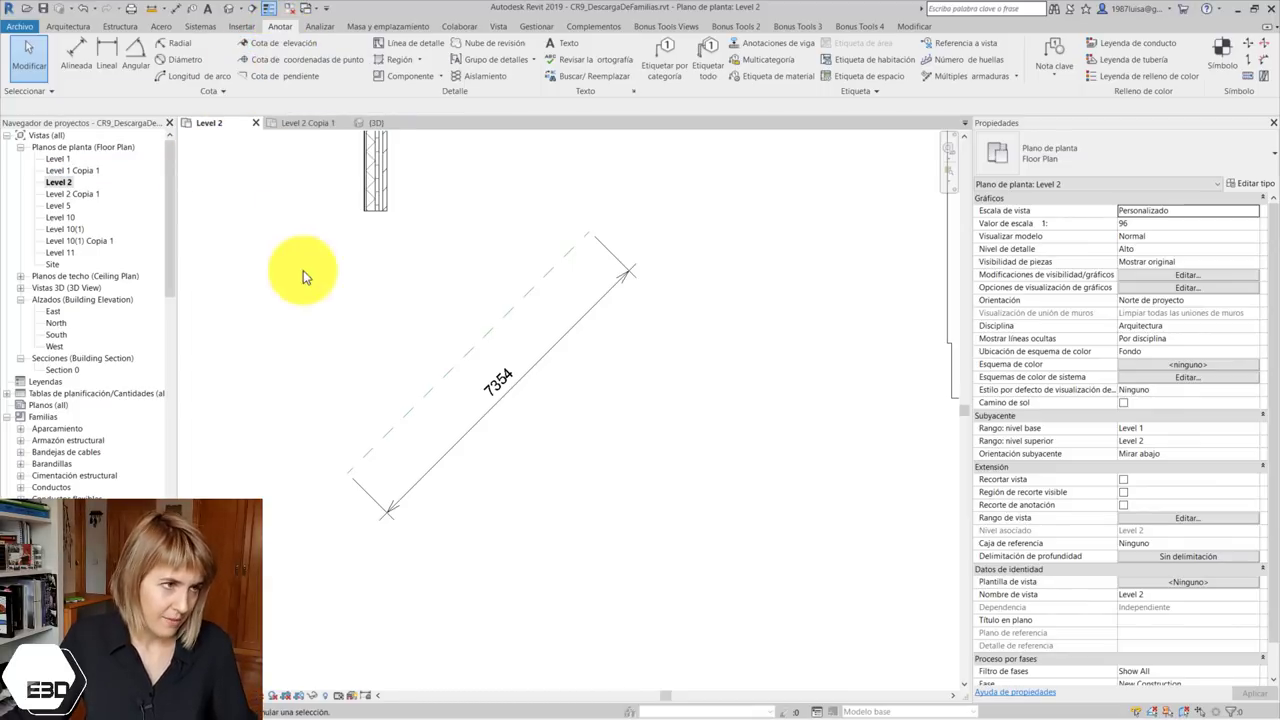
scroll(295, 192, "down", 2)
scroll(297, 183, "down", 2)
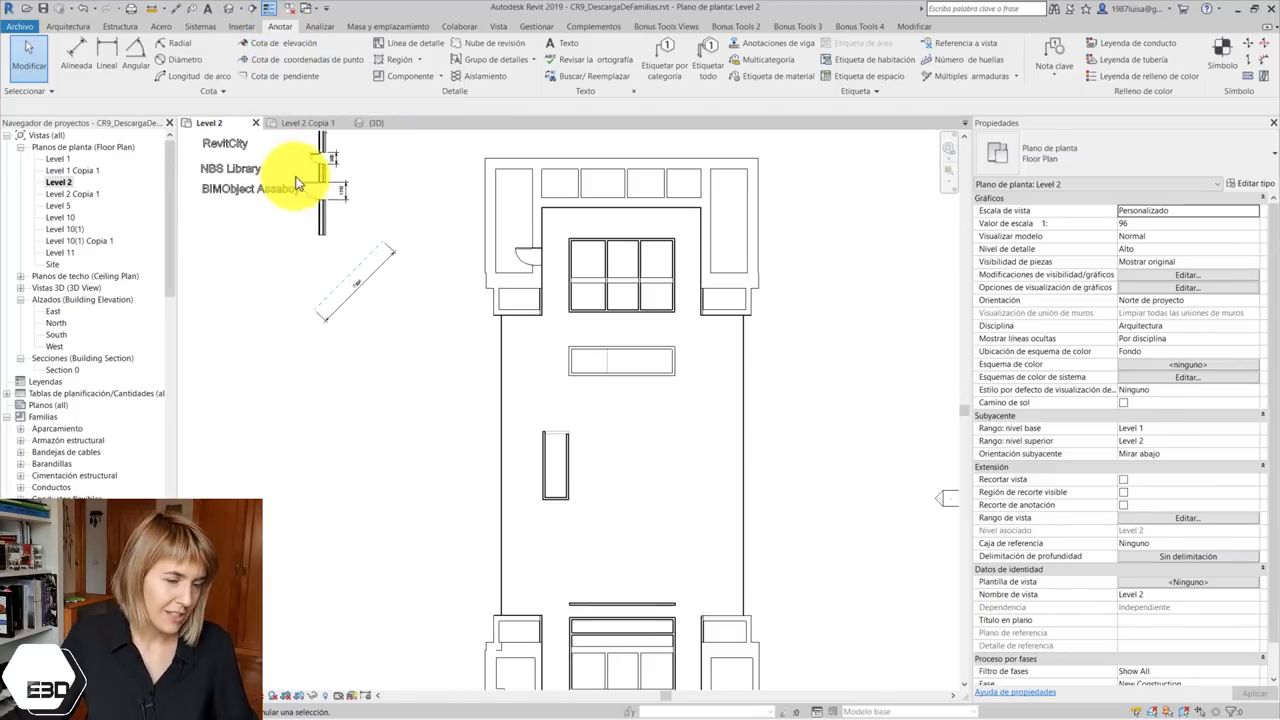
Place a spot elevation at the wall corner with its 13219 label on a leader
left_click(293, 44)
scroll(541, 180, "up", 3)
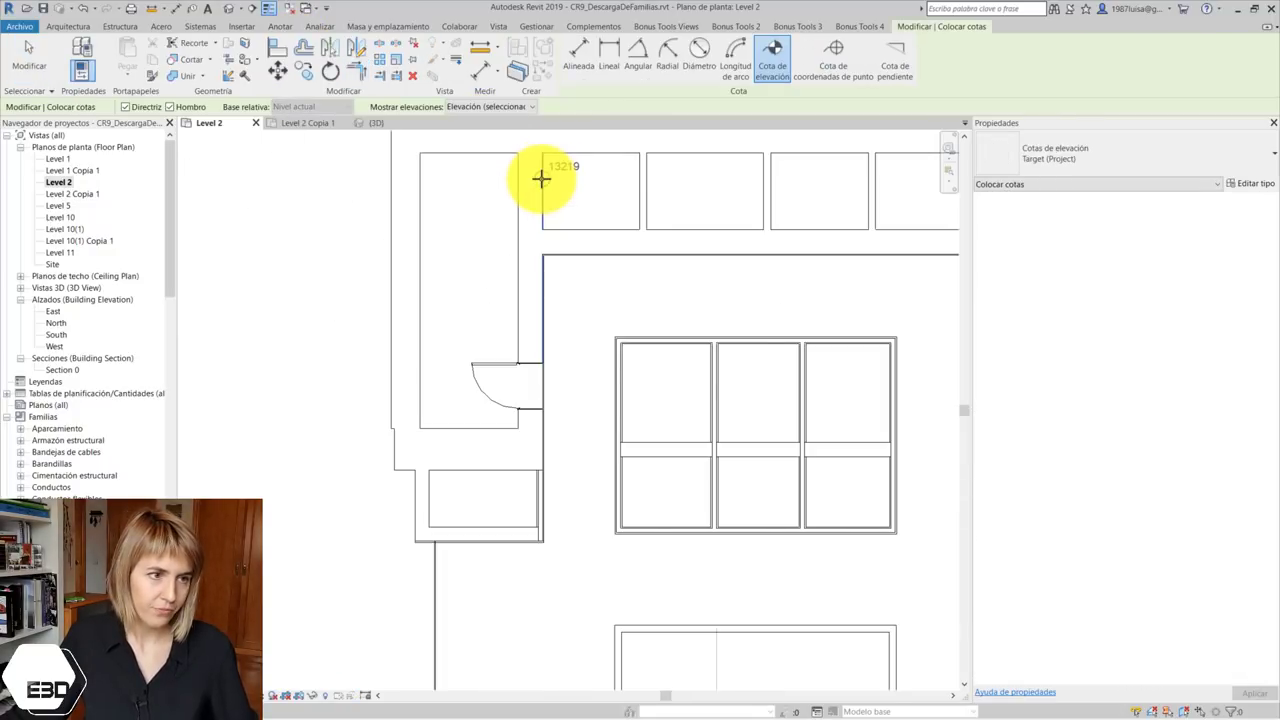
scroll(543, 177, "down", 1)
scroll(543, 180, "down", 2)
scroll(543, 214, "up", 1)
scroll(542, 221, "up", 2)
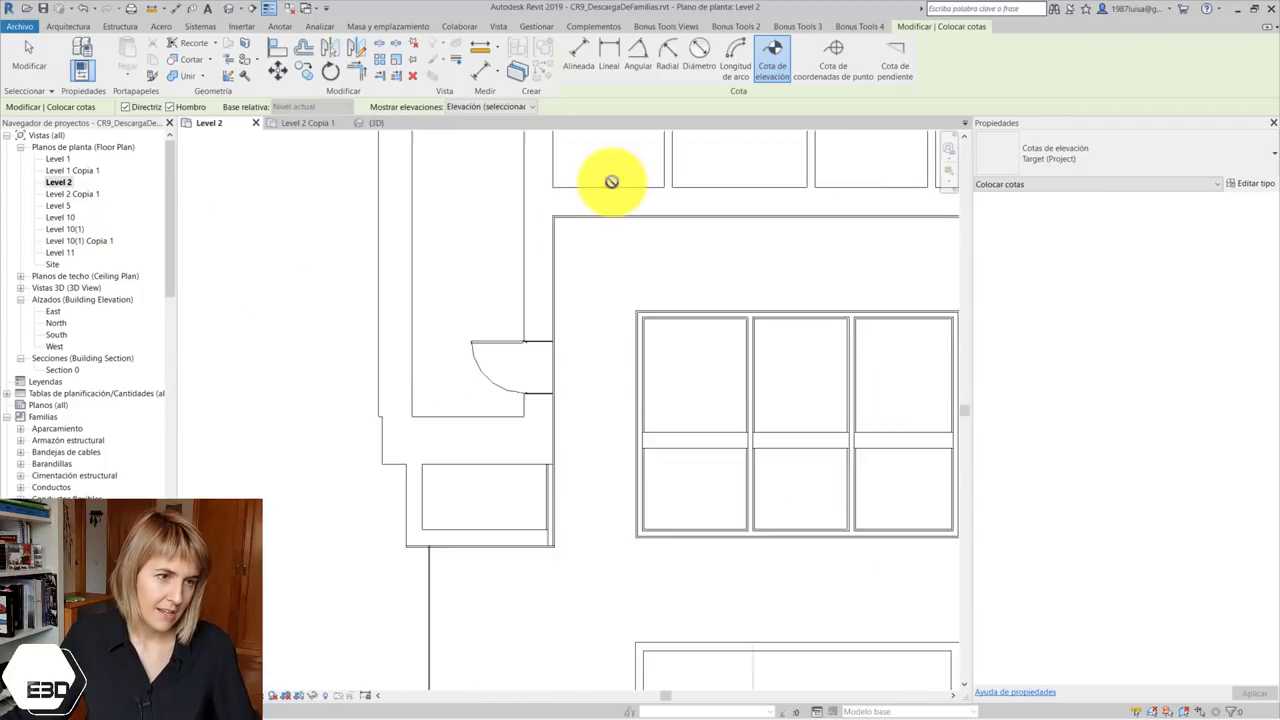
scroll(608, 184, "down", 2)
scroll(635, 290, "up", 2)
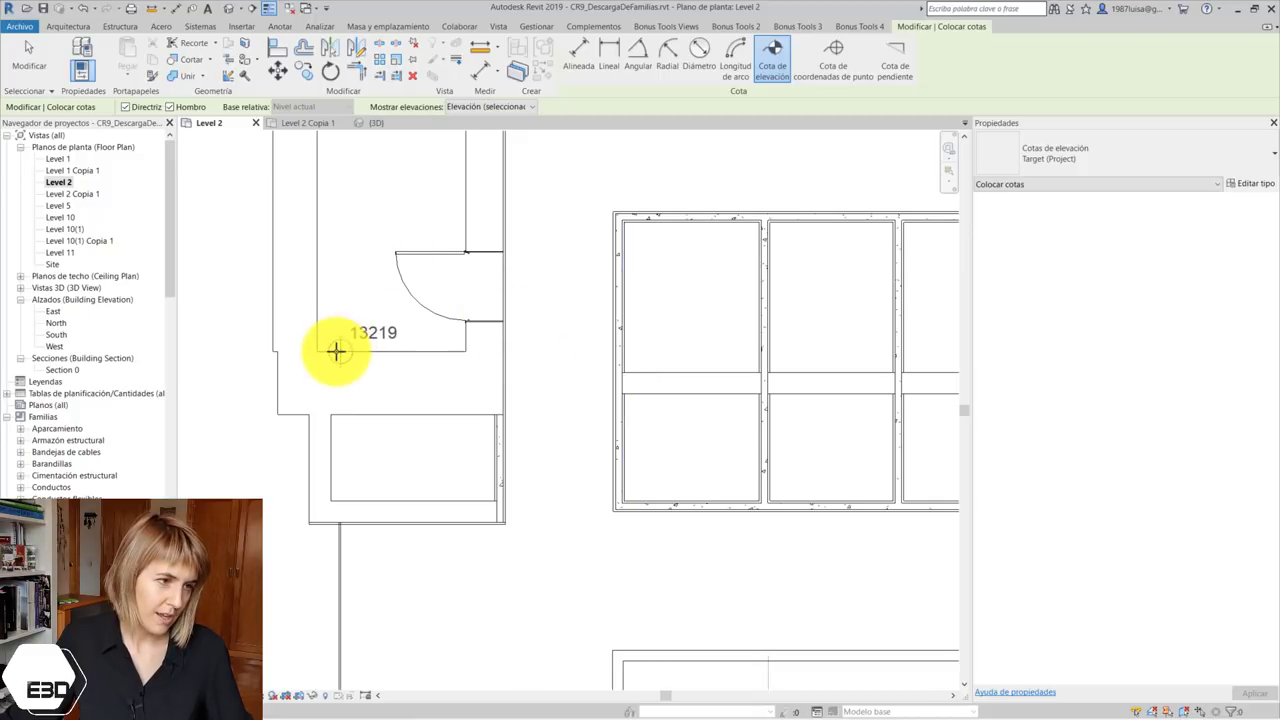
scroll(343, 214, "down", 3)
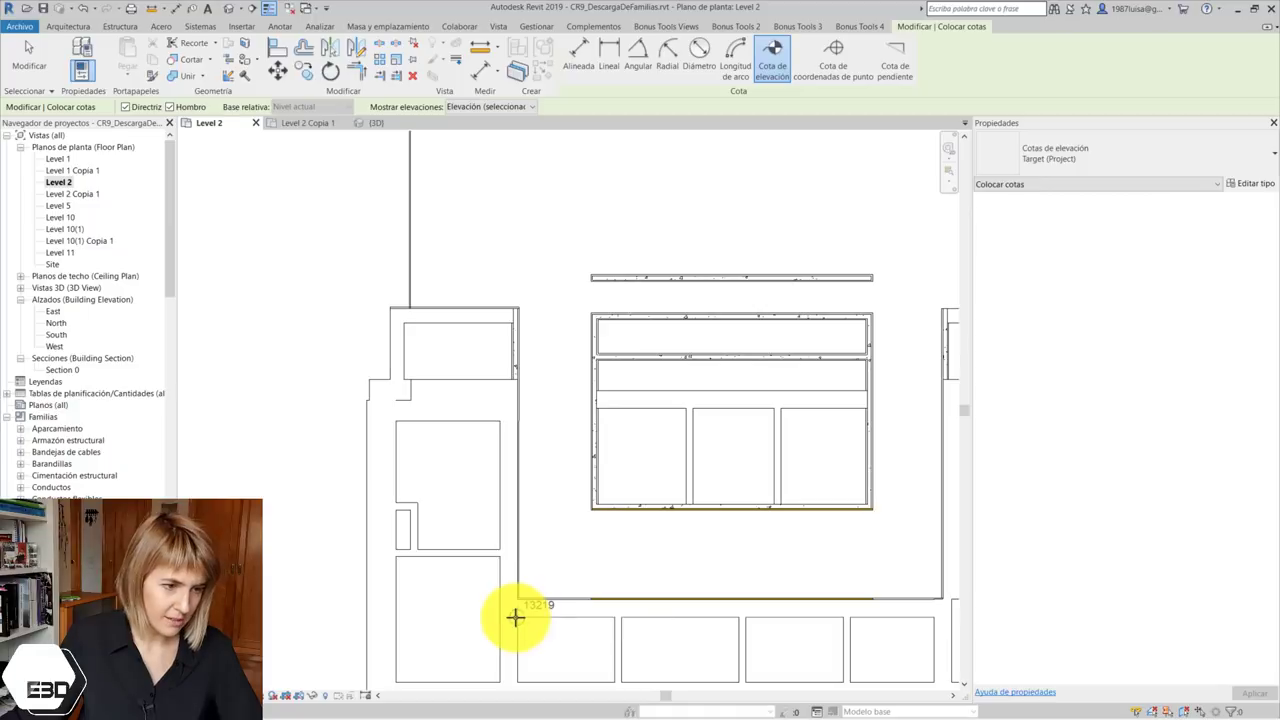
left_click(517, 610)
left_click(586, 222)
key("Escape")
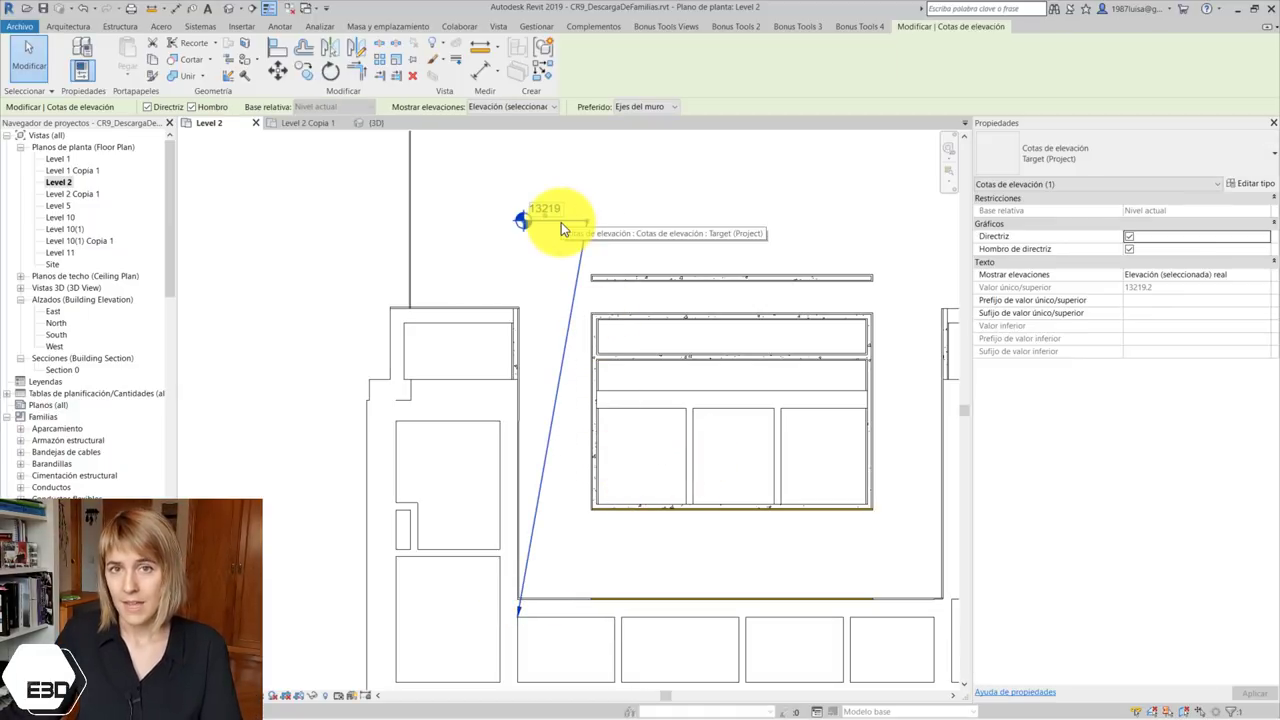
Set the Target (Project) spot elevation type's Elevation Origin to Survey Point (Punto de reconocimiento)
left_click(1250, 183)
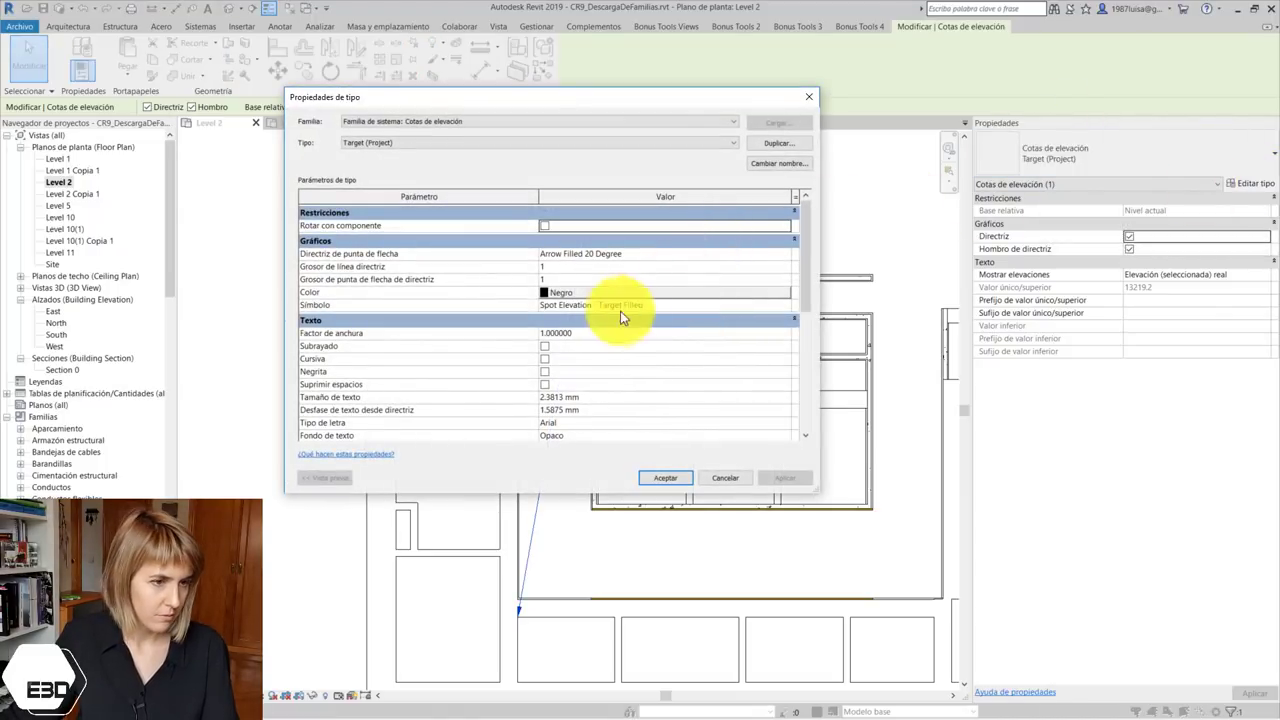
scroll(529, 277, "down", 2)
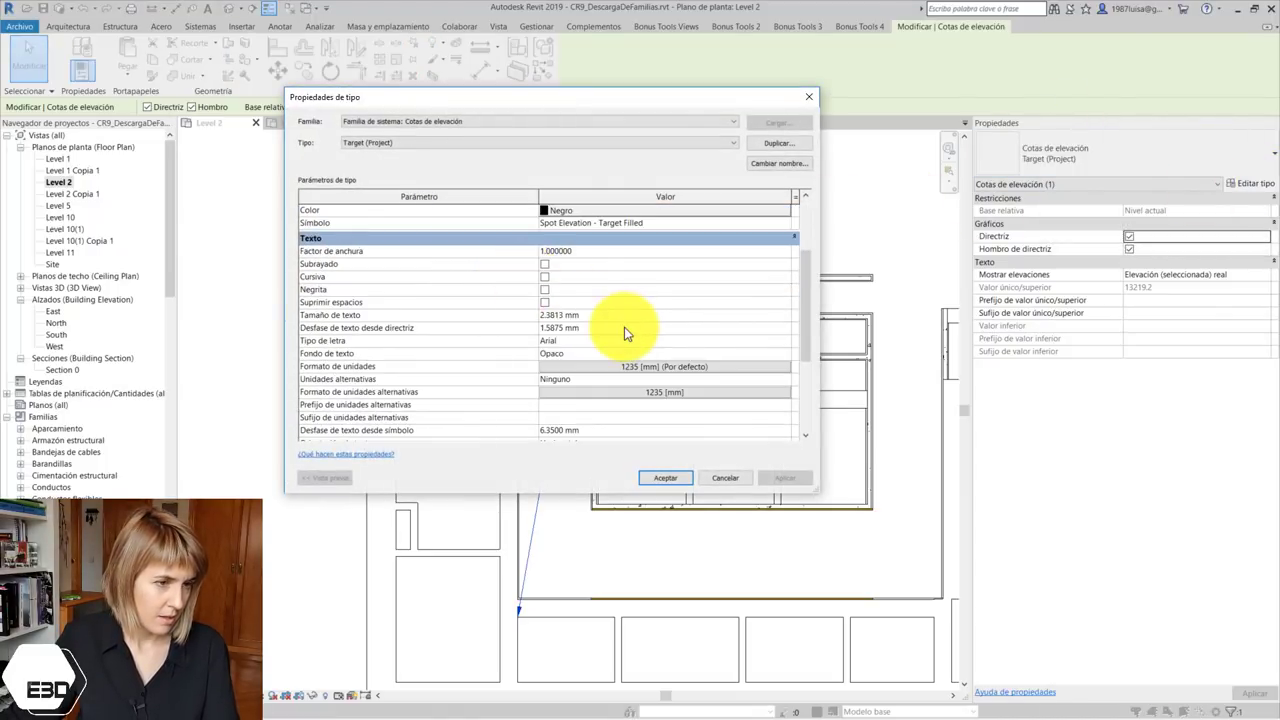
scroll(624, 327, "down", 3)
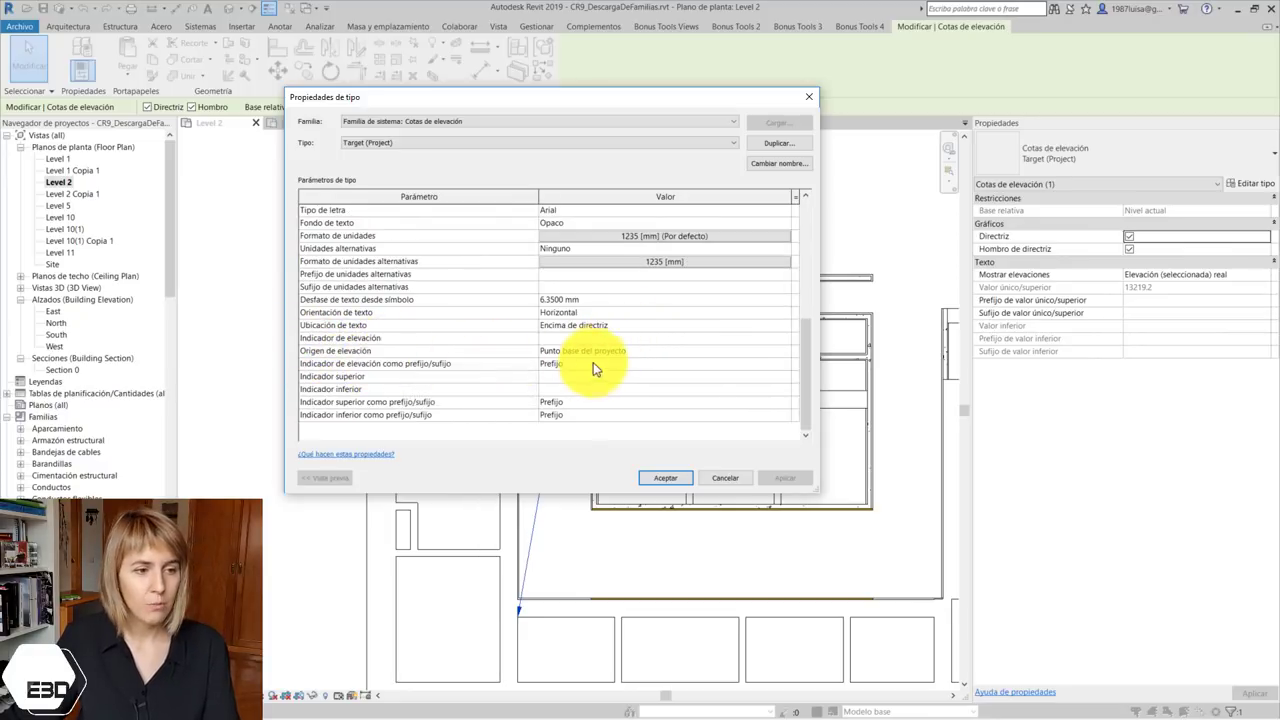
left_click(776, 349)
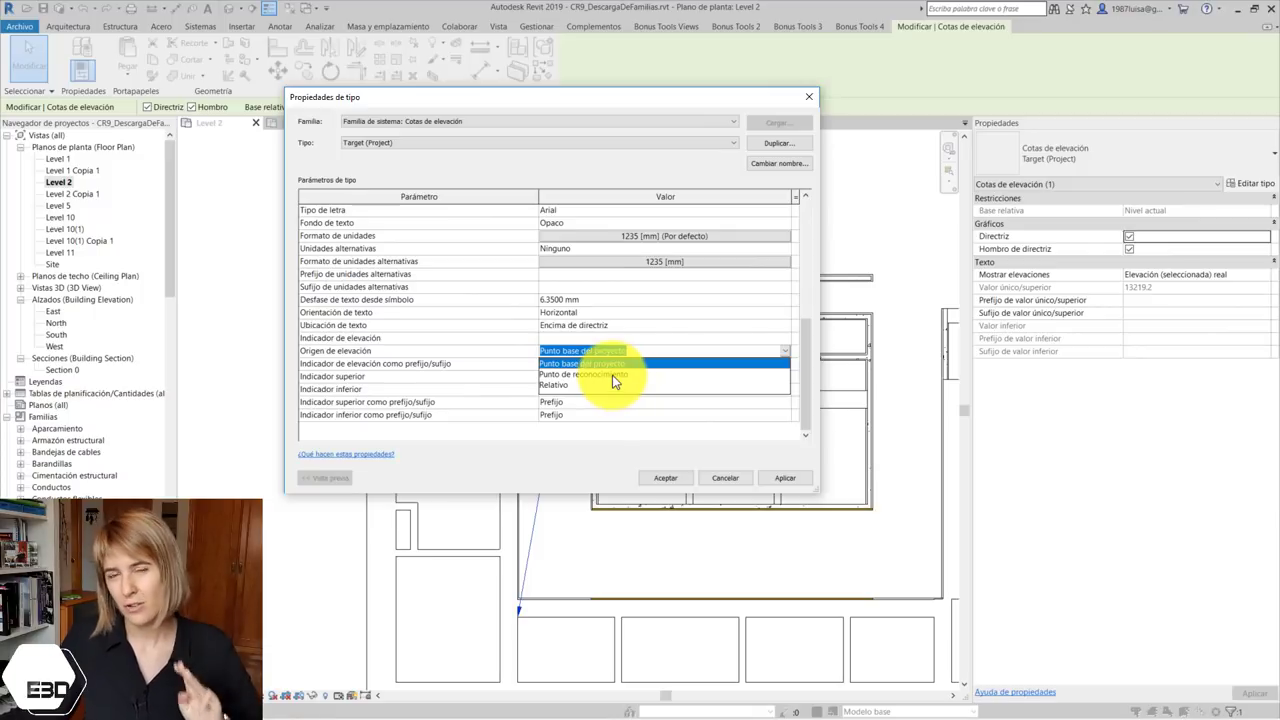
left_click(601, 376)
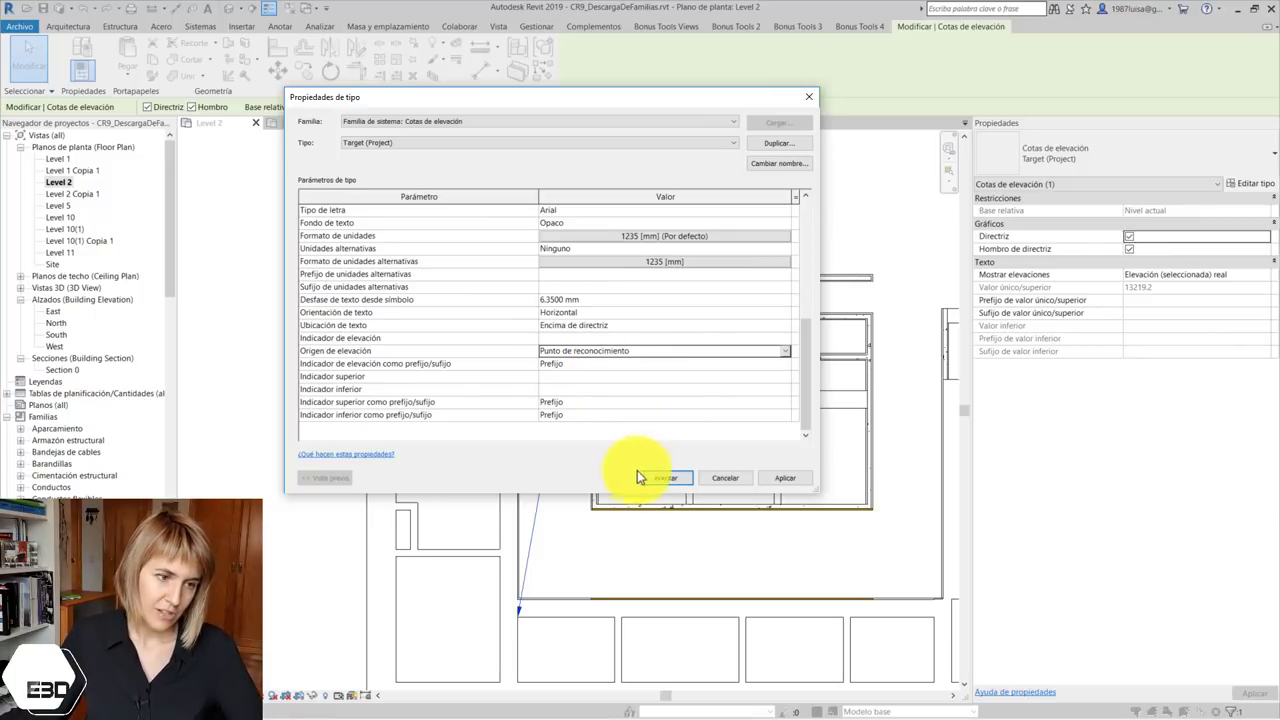
left_click(663, 478)
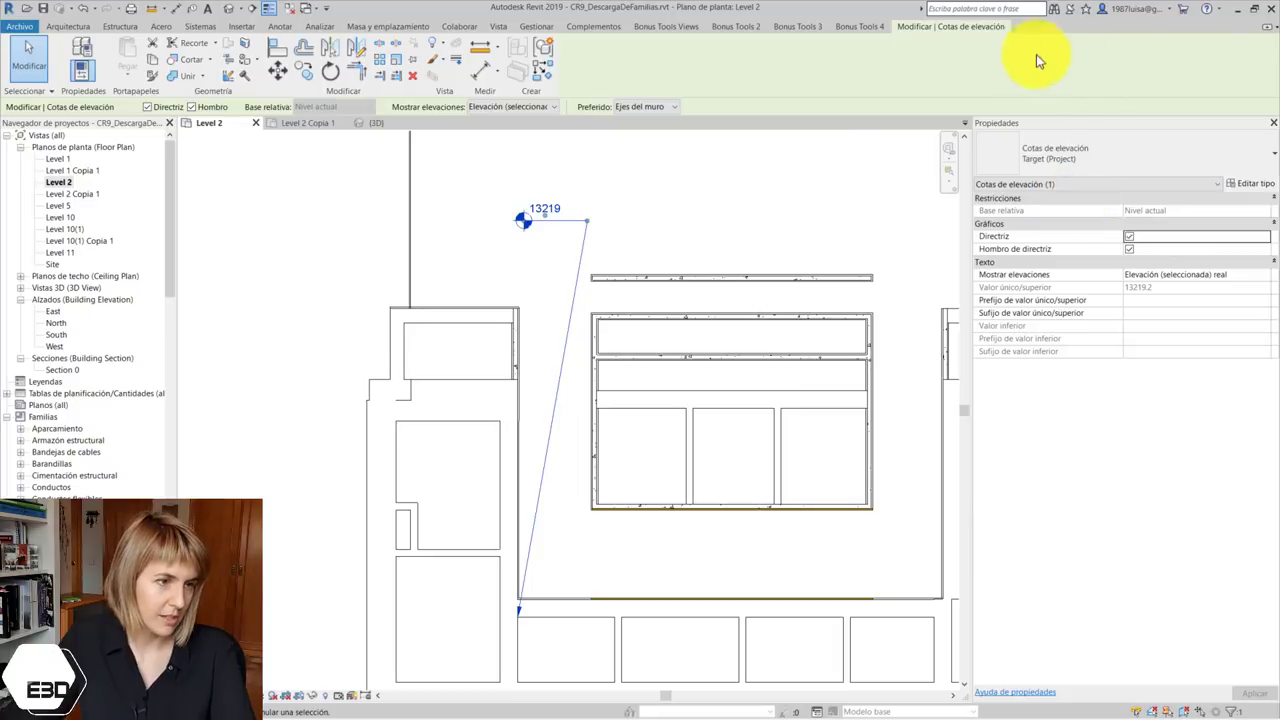
key("Escape")
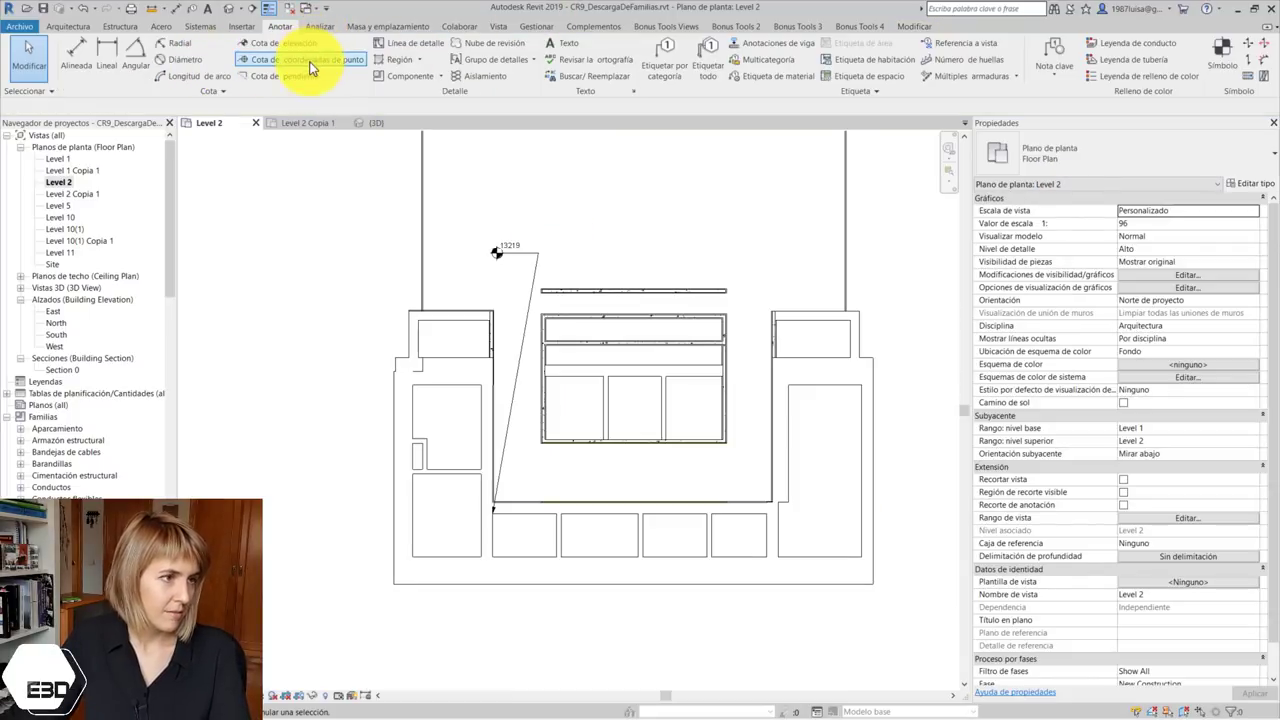
Place a spot coordinate at the right-hand cabinet corner reading N 10261 / E 25298, then select it
left_click(303, 60)
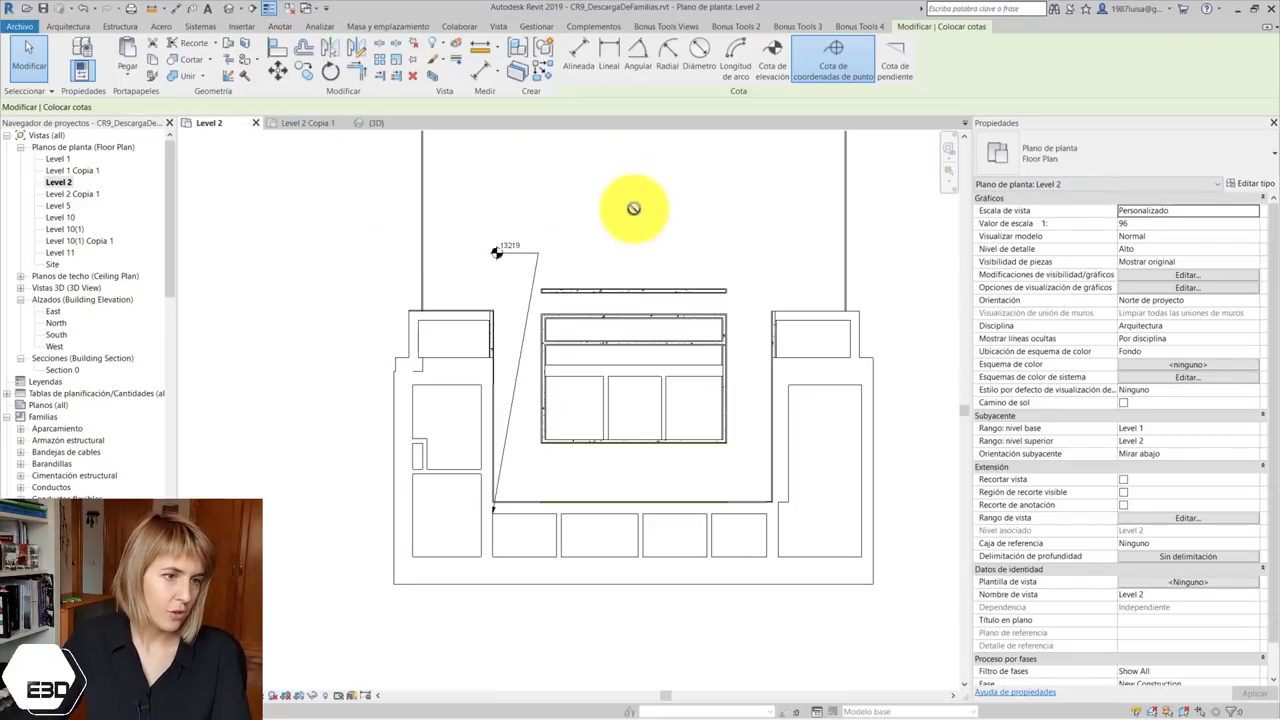
scroll(722, 290, "up", 3)
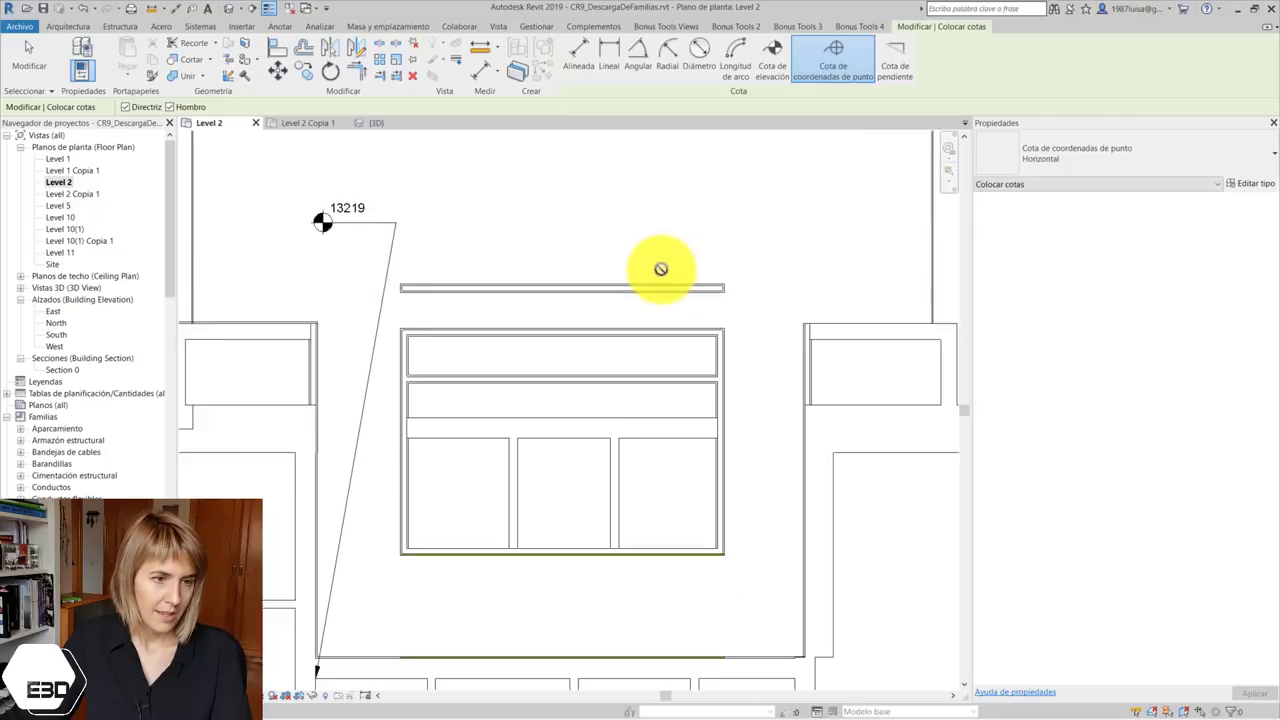
scroll(786, 311, "down", 3)
scroll(826, 303, "up", 3)
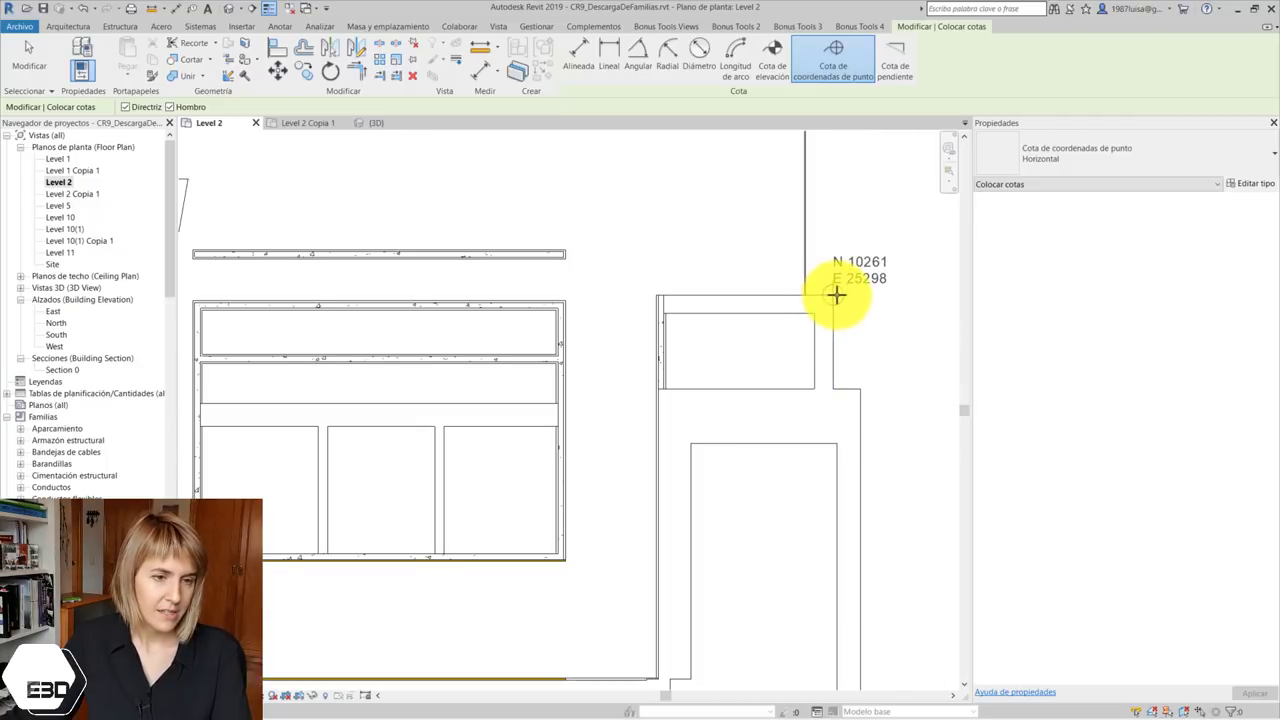
left_click(835, 295)
scroll(857, 251, "down", 3)
scroll(800, 186, "up", 3)
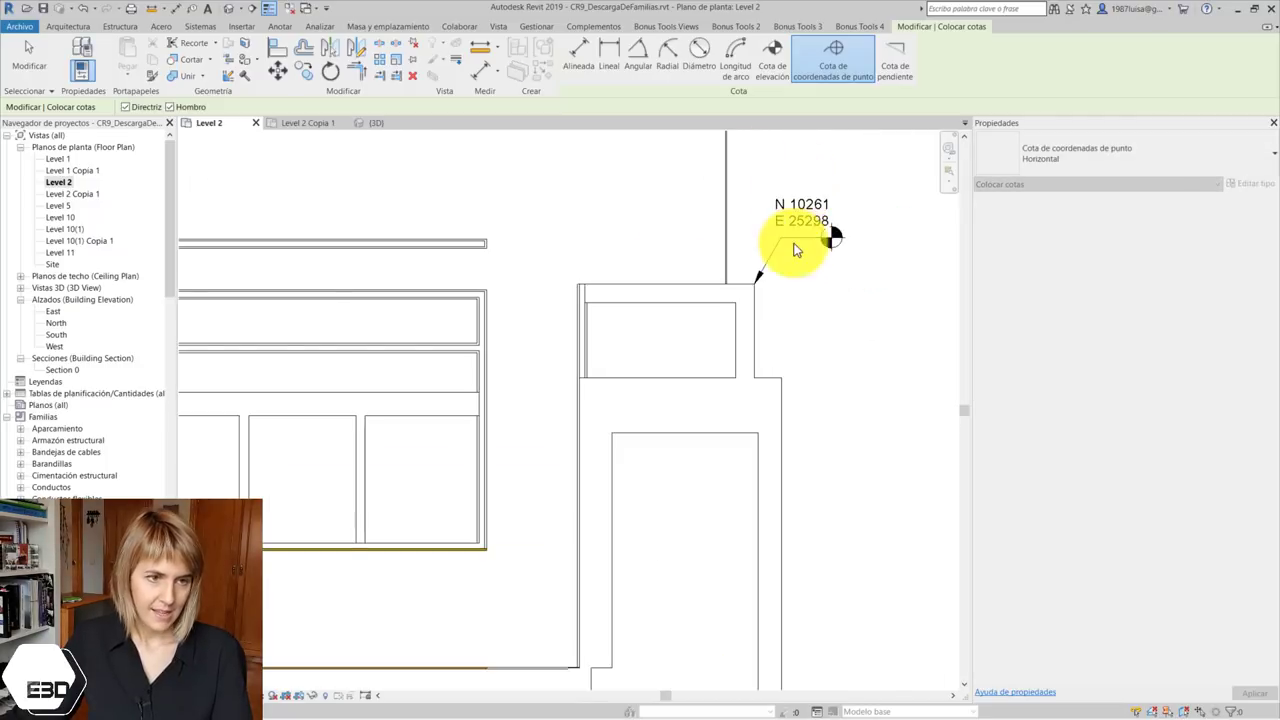
left_click(800, 237)
key("Escape")
key("Escape")
left_click(800, 237)
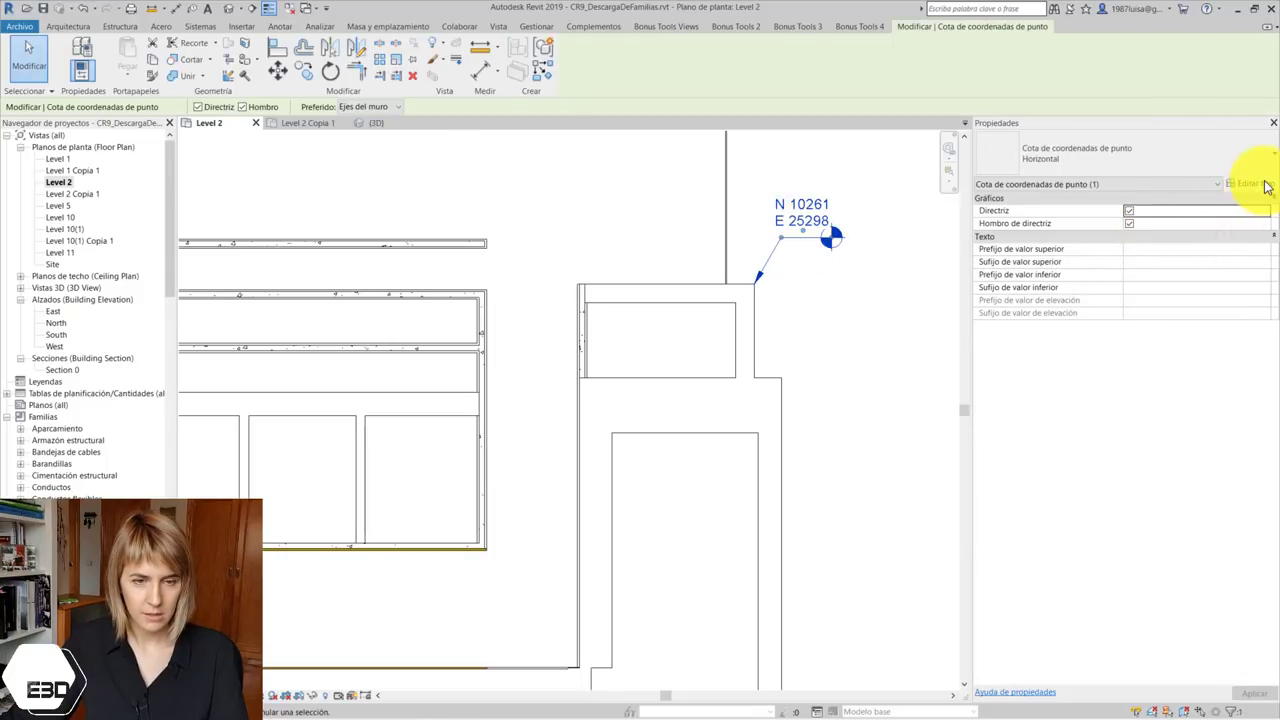
Keep Survey Point origin and Norte/Sur top value; set the bottom value to Norte/Sur
left_click(1266, 187)
scroll(568, 352, "down", 3)
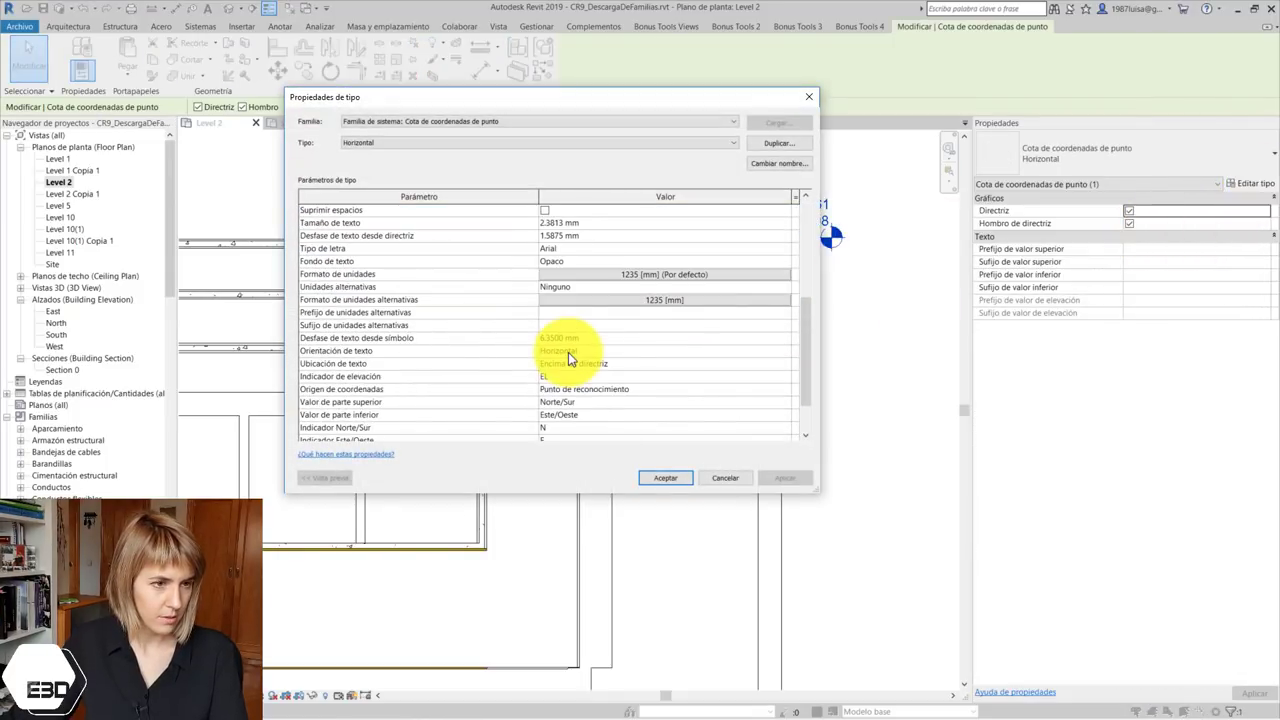
left_click(575, 340)
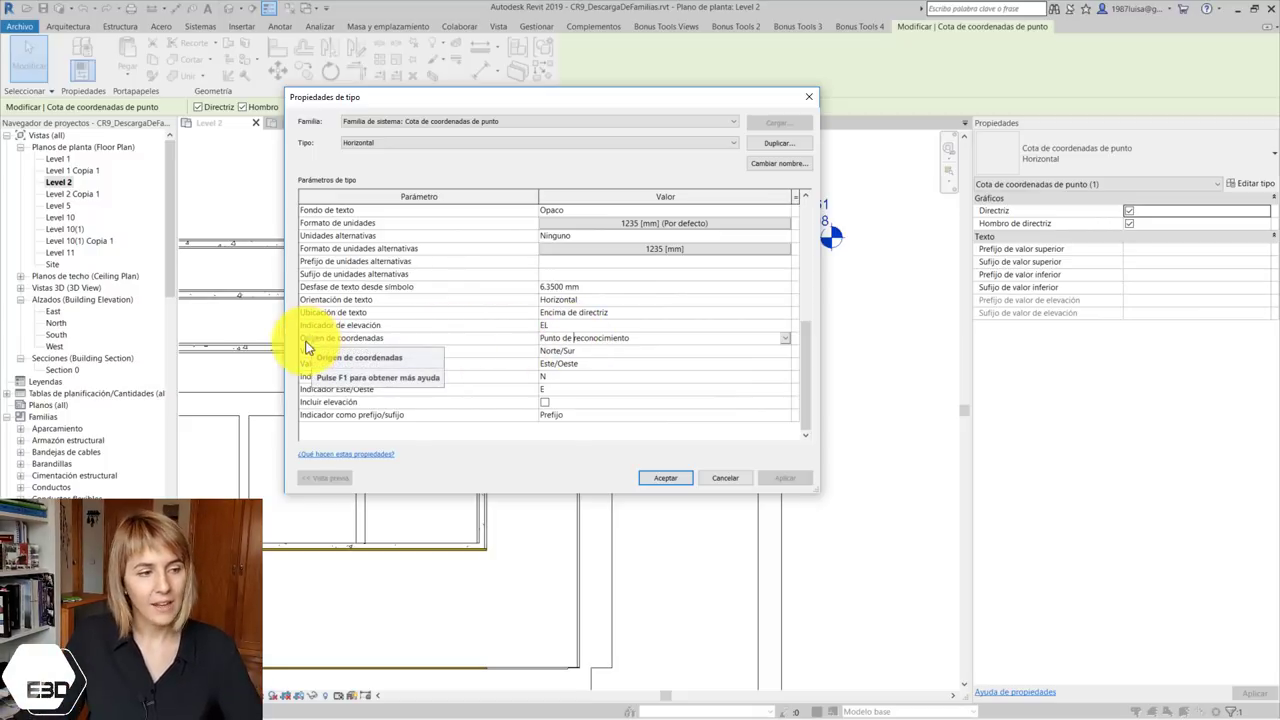
left_click(562, 339)
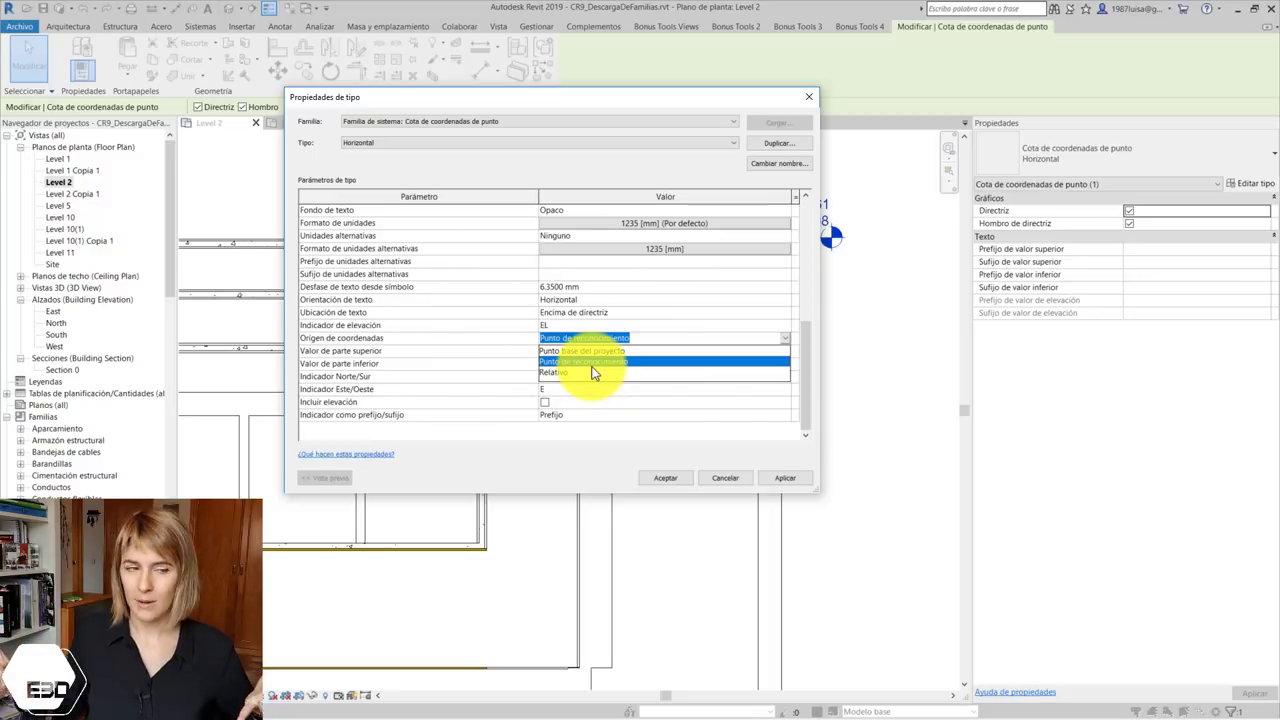
left_click(515, 356)
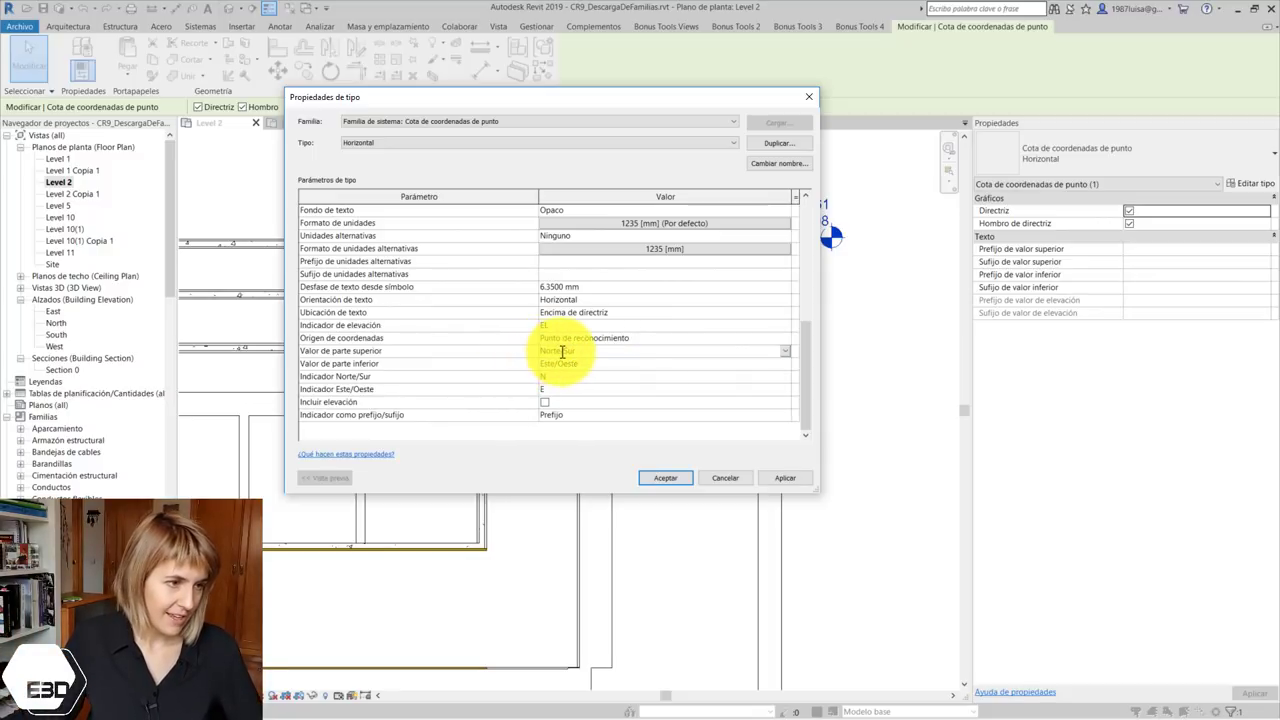
left_click(784, 350)
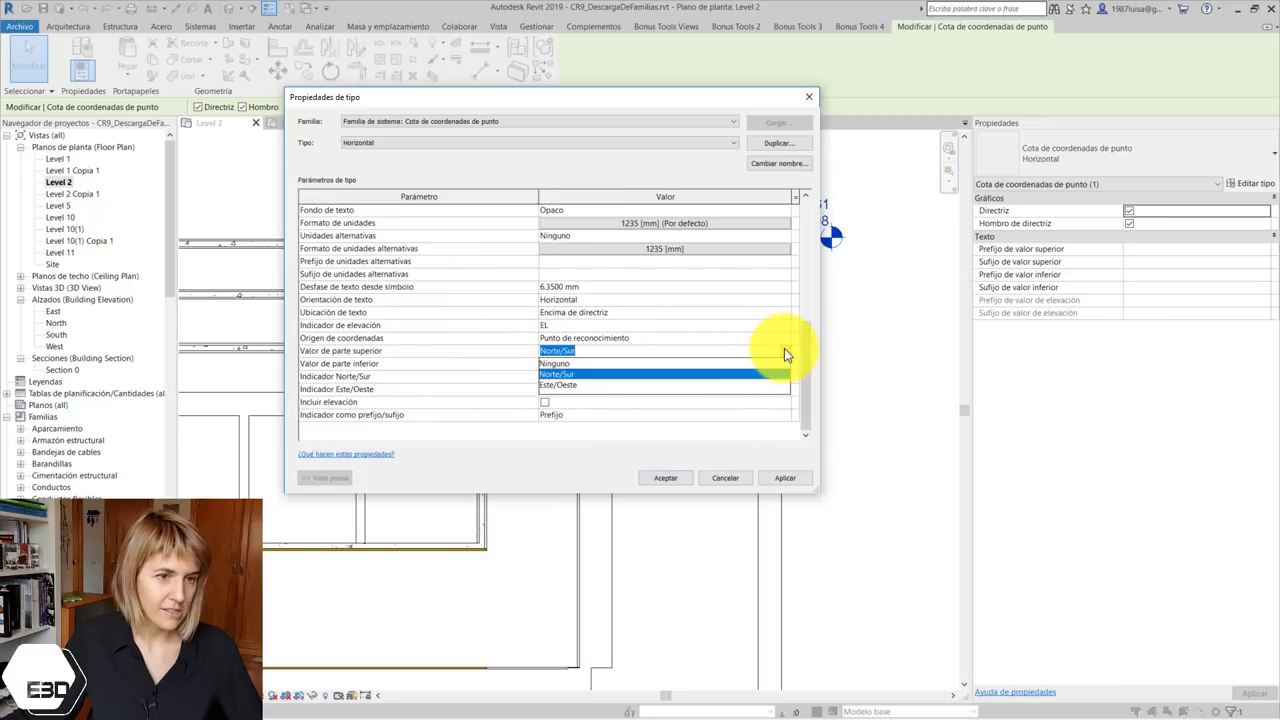
left_click(528, 363)
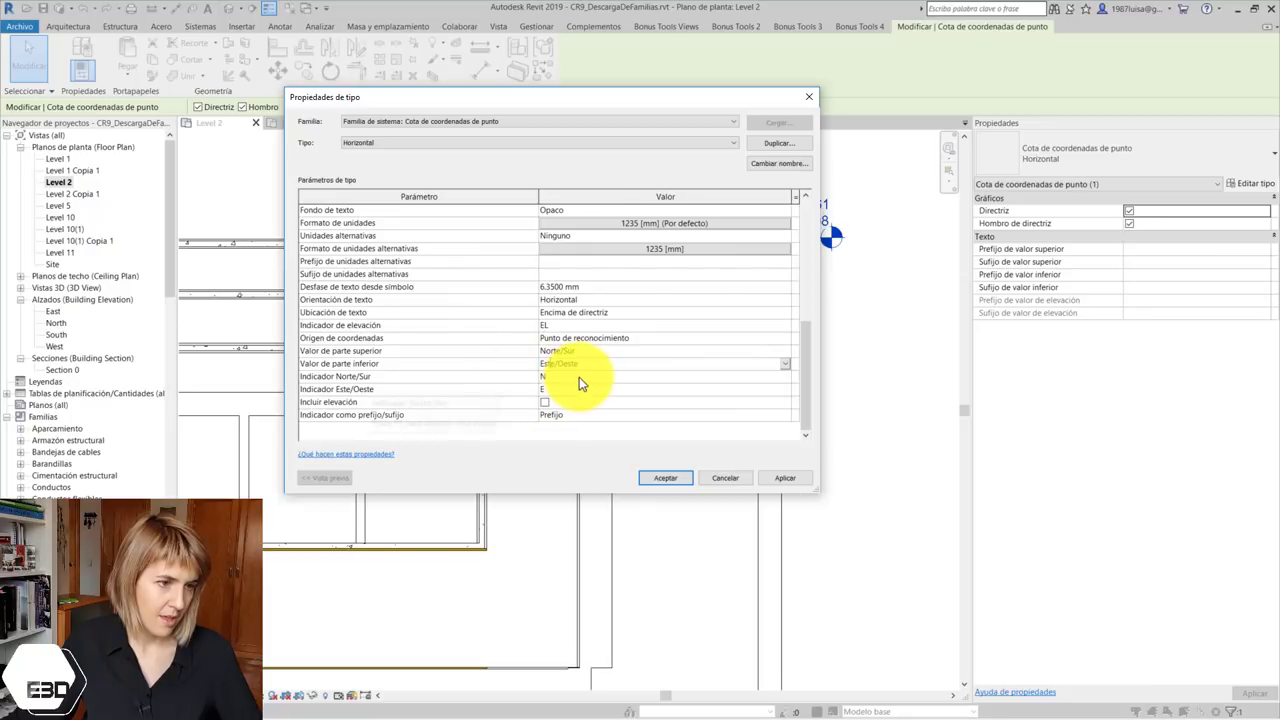
left_click(640, 363)
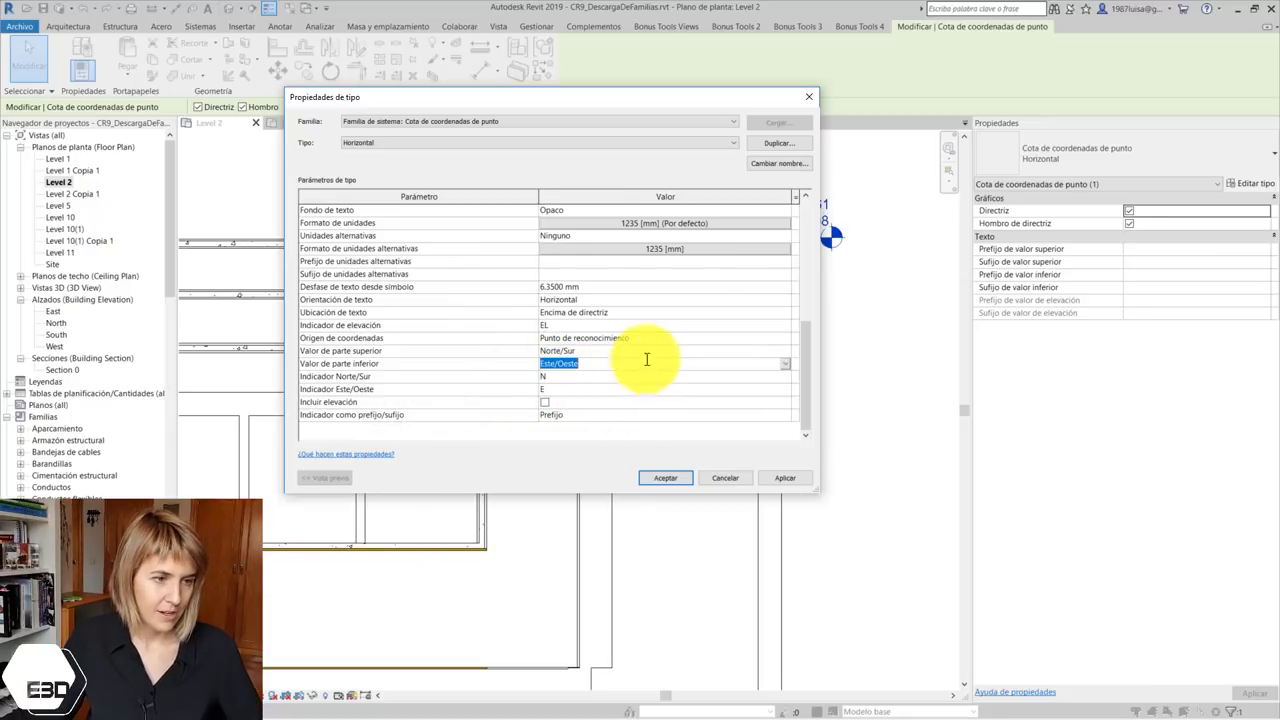
left_click(784, 363)
left_click(567, 386)
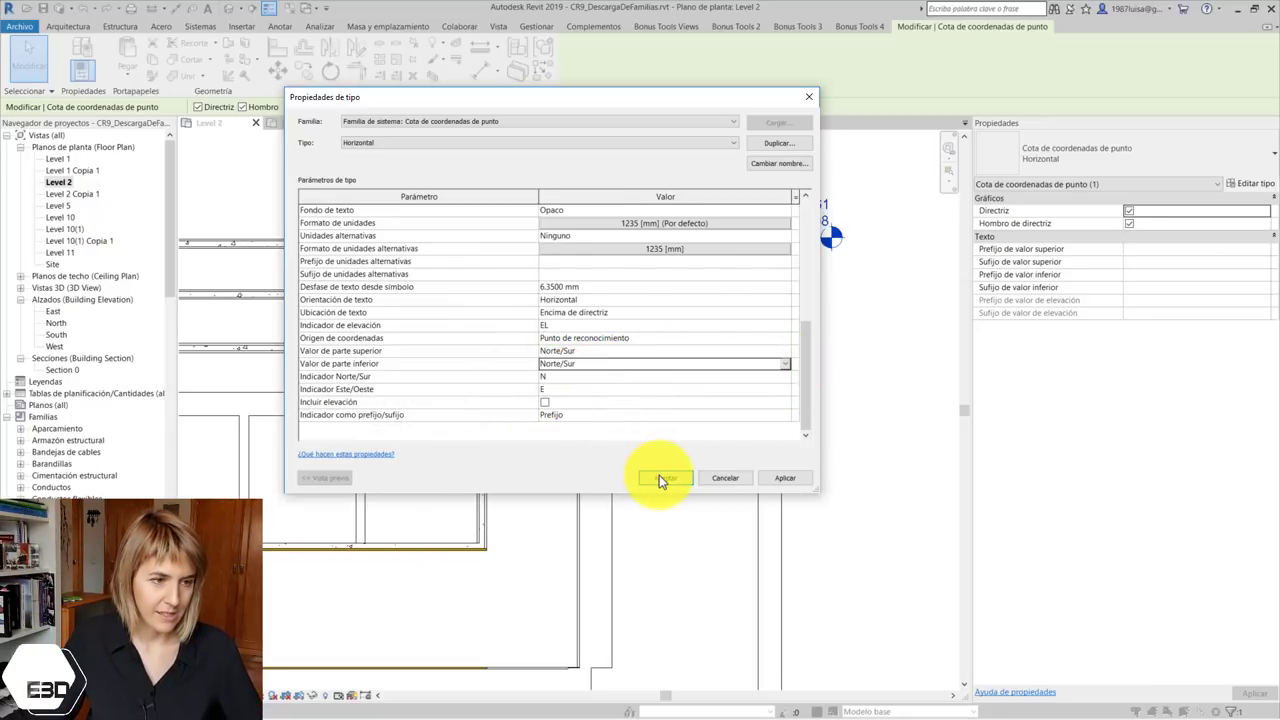
left_click(659, 477)
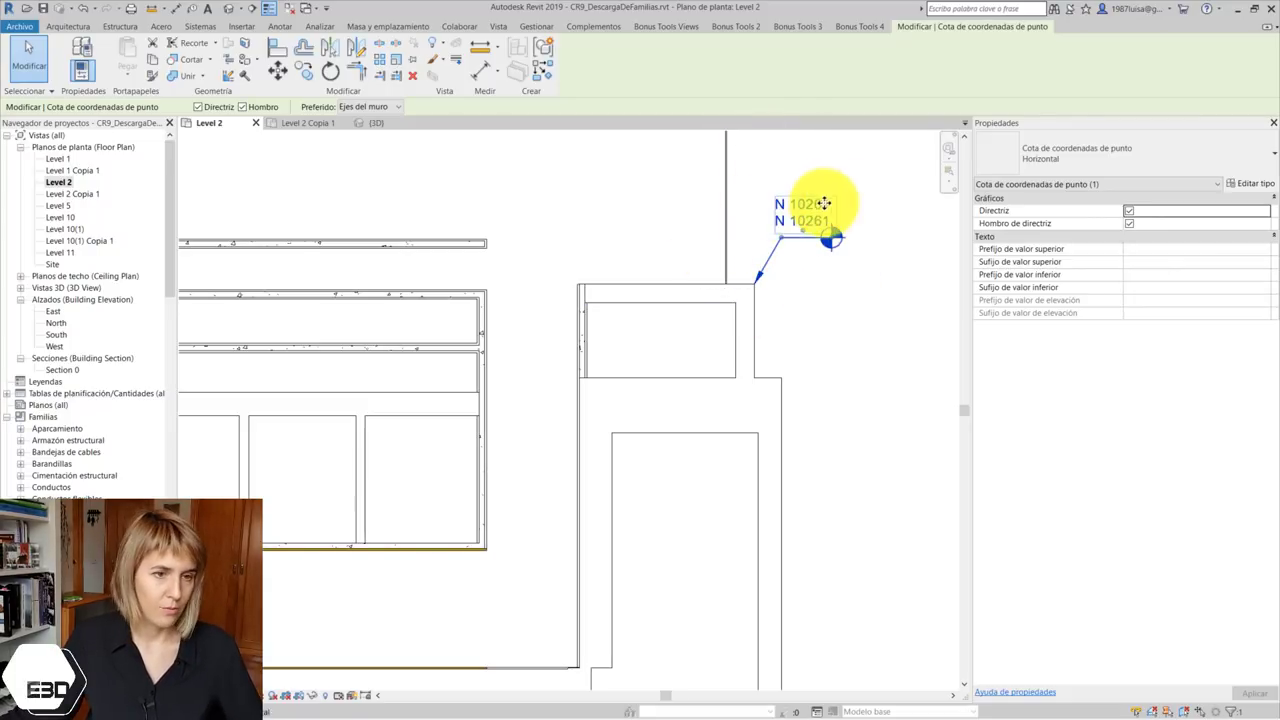
Deselect the spot coordinate and zoom out to the open space beside the building
scroll(857, 257, "down", 3)
key("Escape")
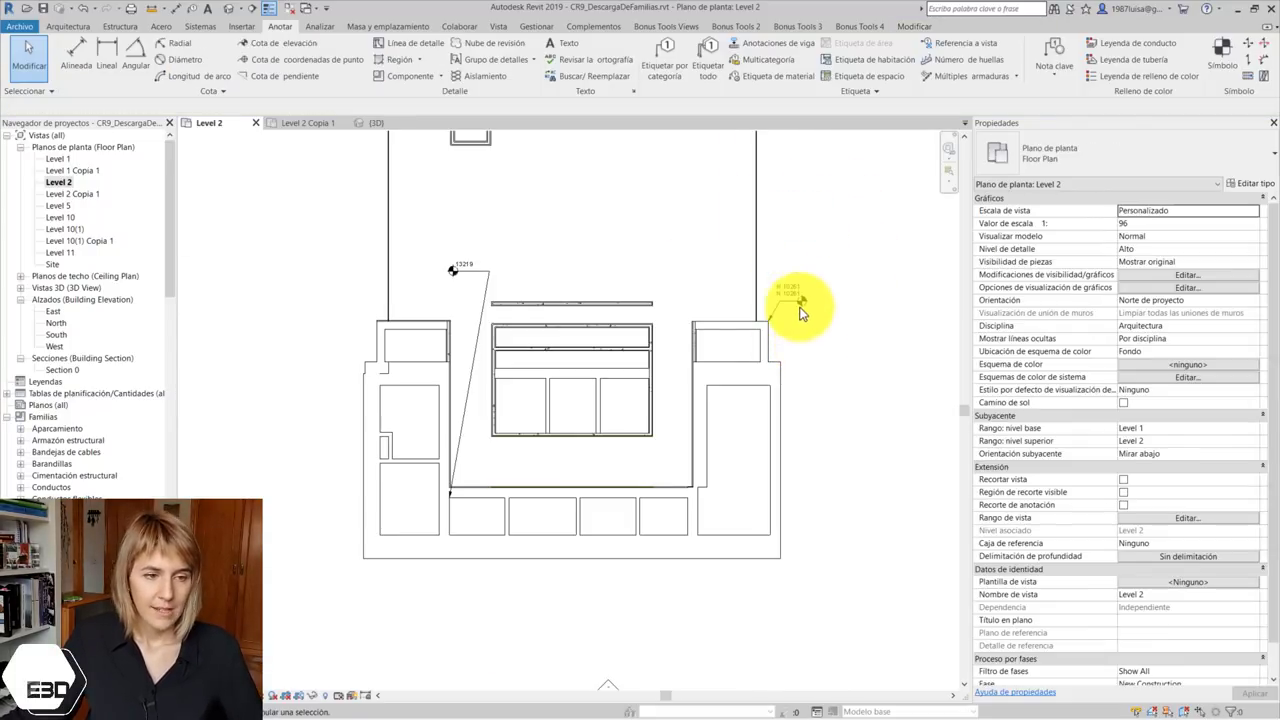
scroll(802, 312, "up", 2)
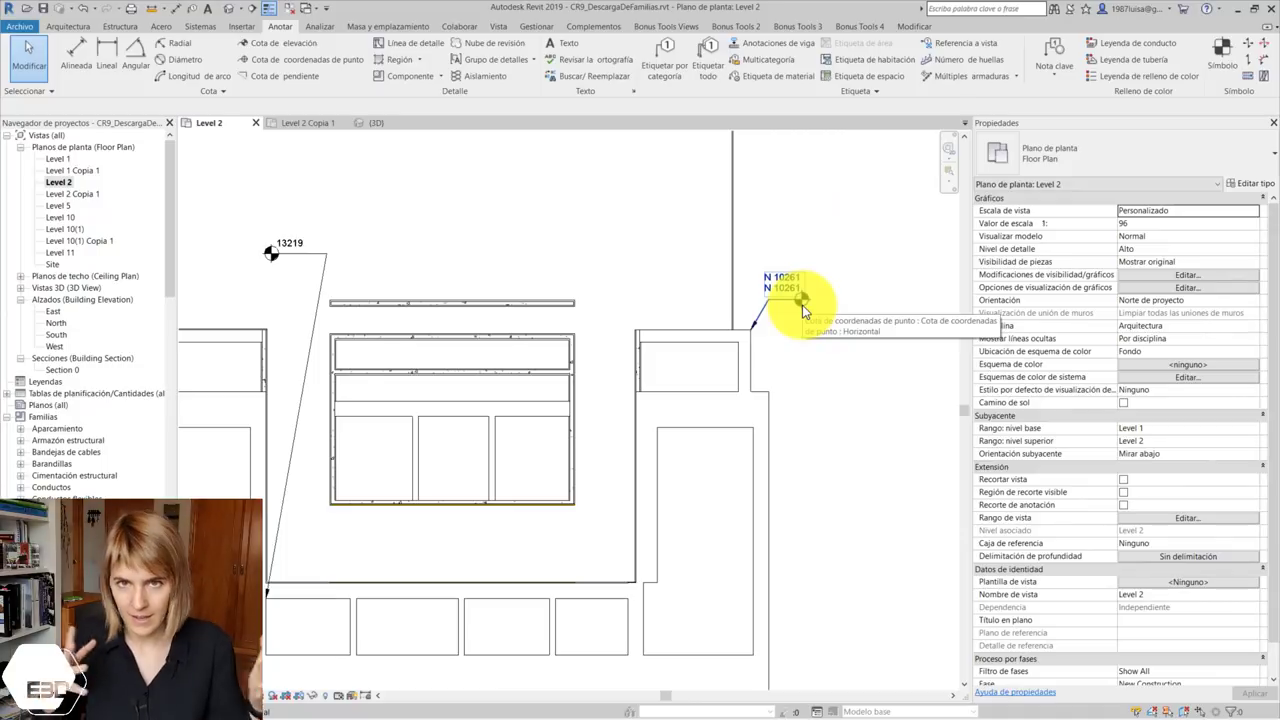
scroll(440, 453, "down", 2)
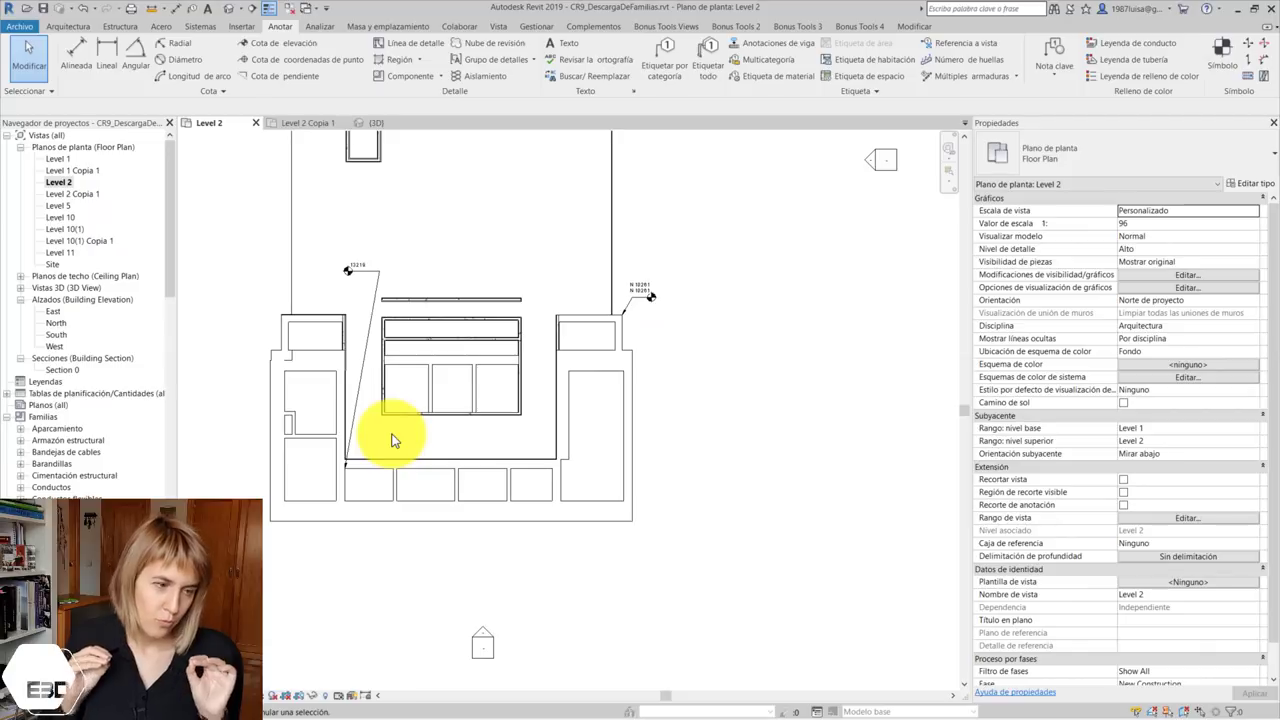
scroll(100, 429, "down", 1)
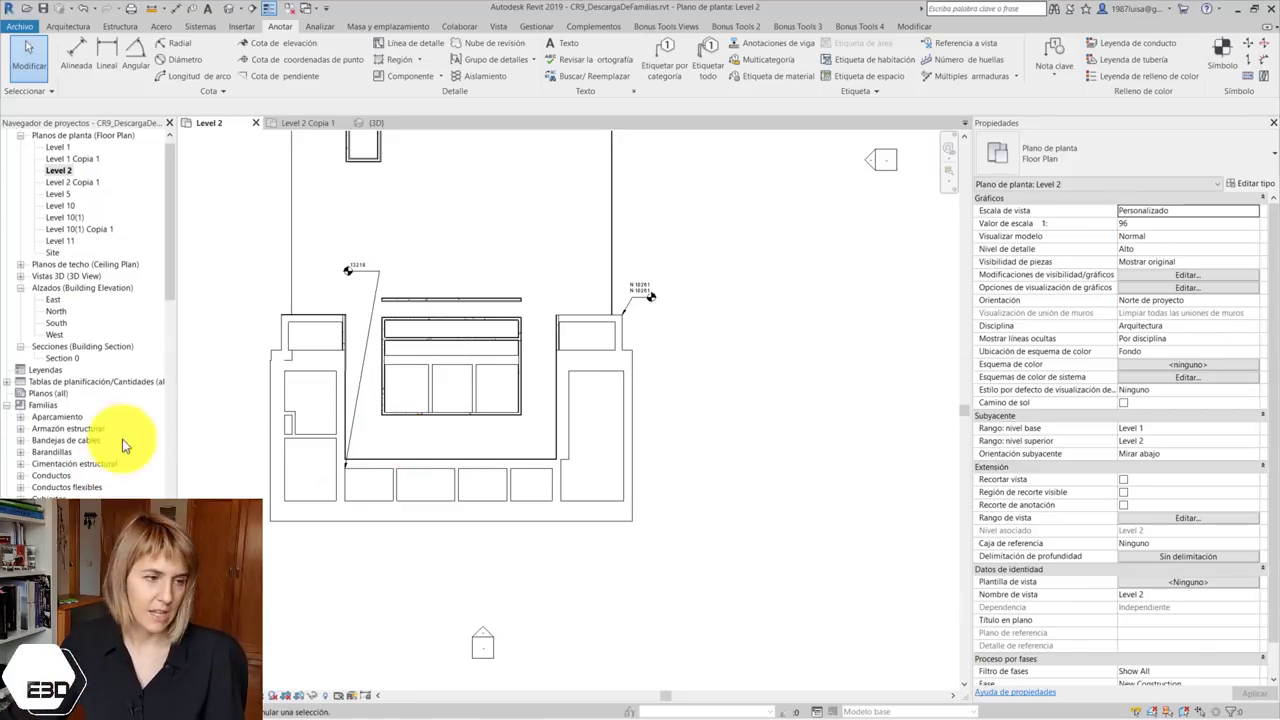
scroll(386, 366, "down", 2)
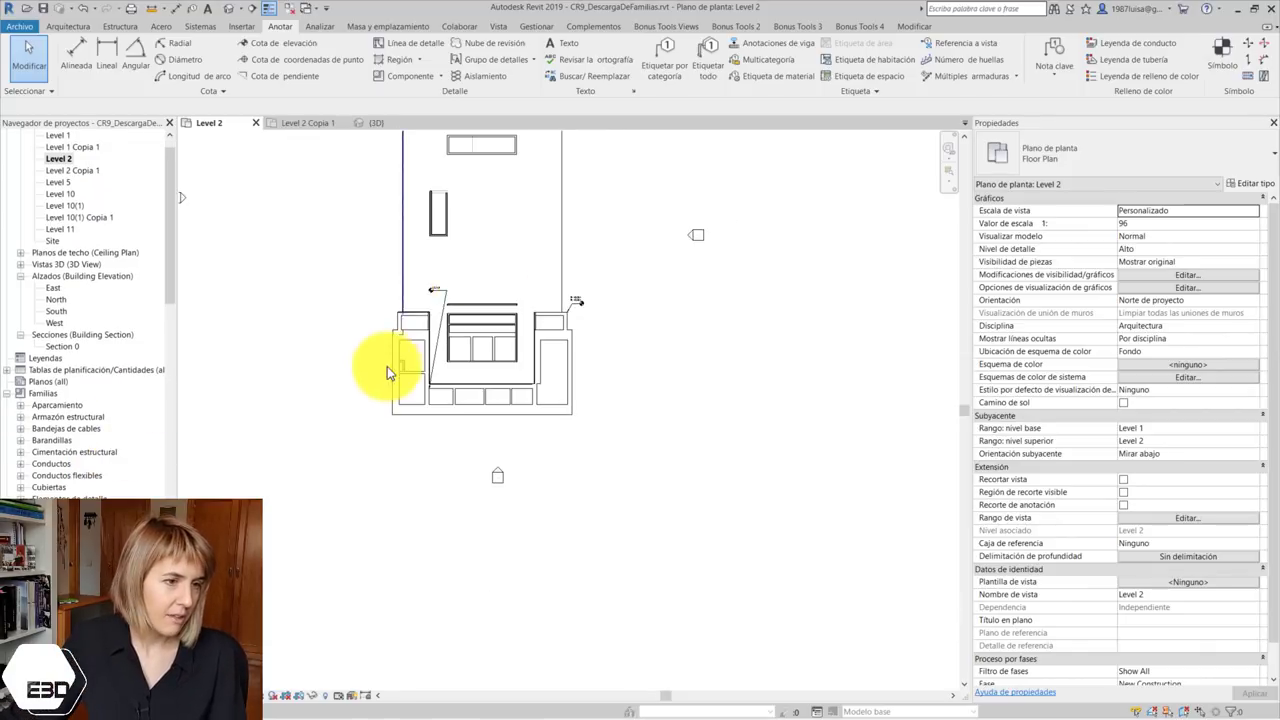
Draw four short vertical Exterior - Brick on CMU walls beside the building with WA
left_click(69, 27)
key("w")
key("a")
scroll(499, 495, "up", 3)
left_click(553, 401)
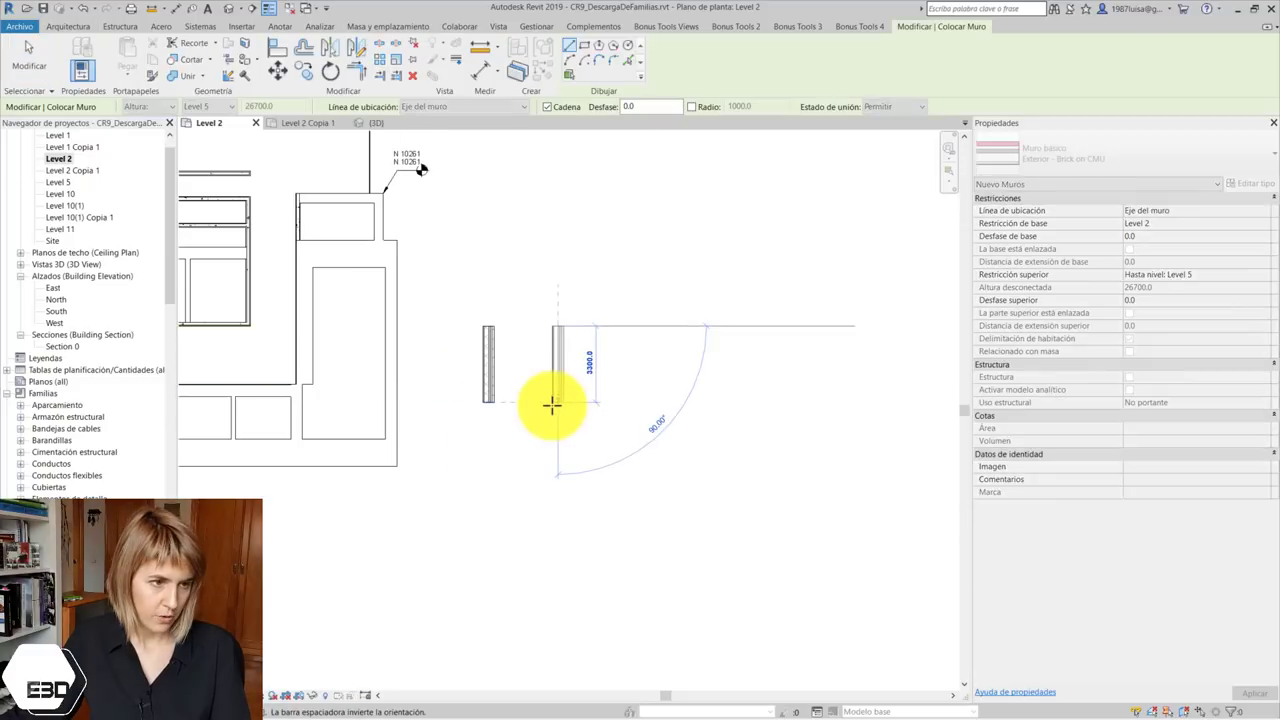
left_click(623, 346)
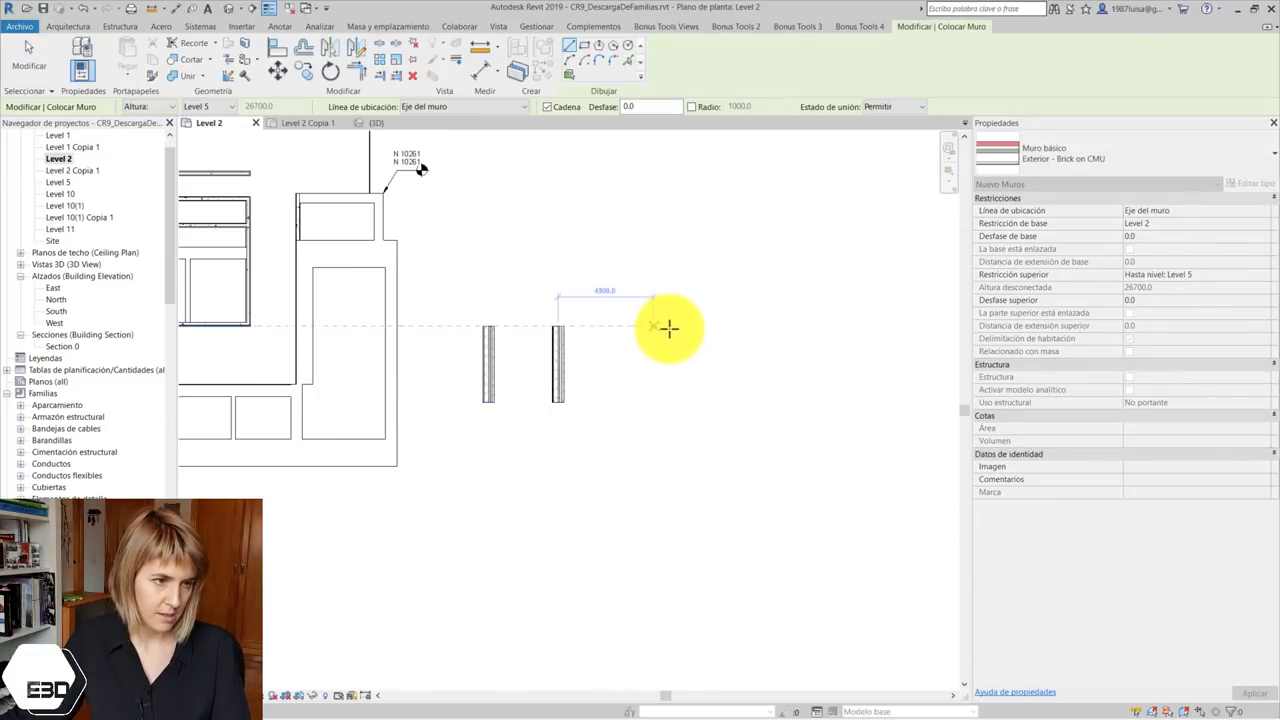
left_click(682, 326)
left_click(681, 400)
key("Escape")
key("Escape")
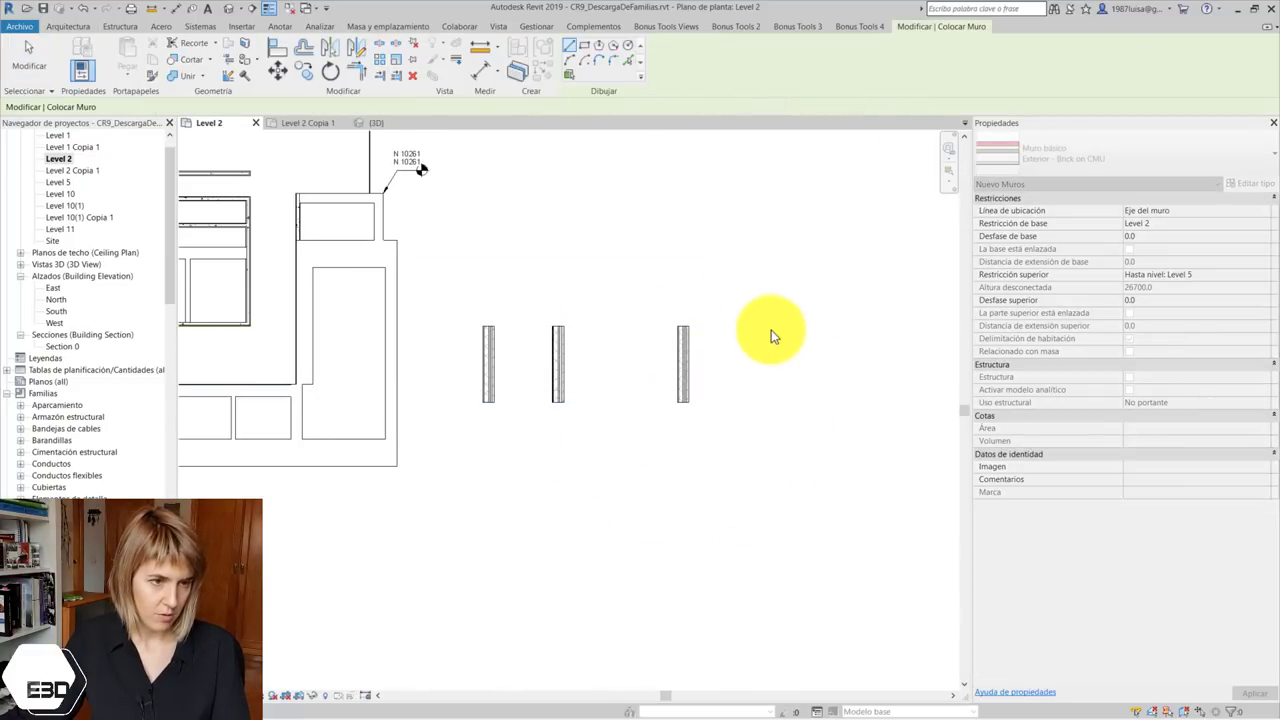
left_click(759, 332)
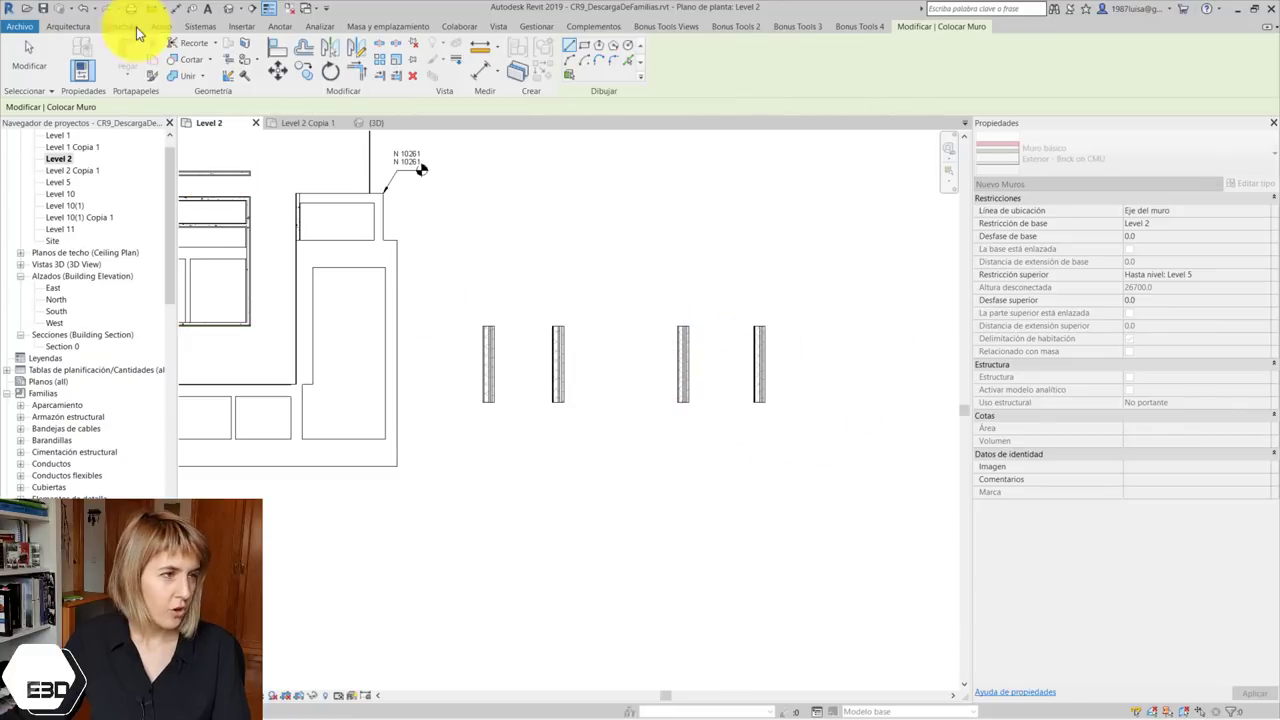
key("Escape")
key("Escape")
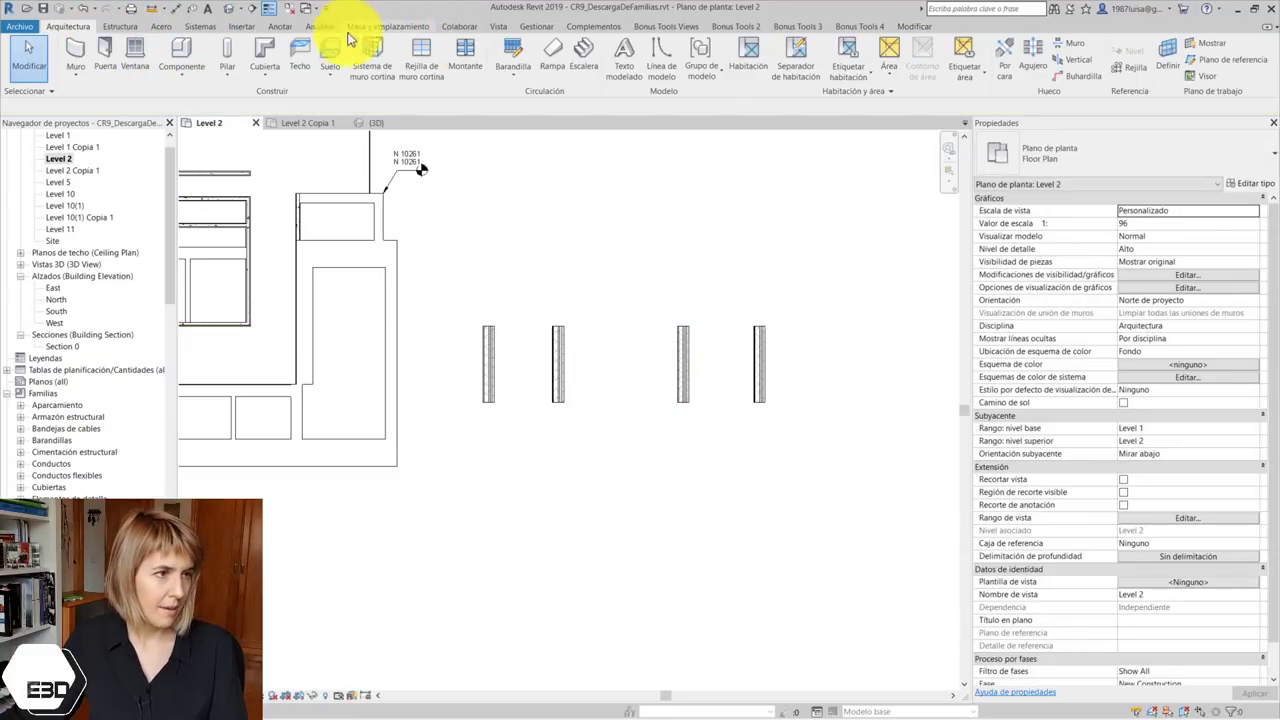
Chain an aligned dimension across the four walls above them, reading 3000, 5400 and 3300
left_click(280, 26)
left_click(80, 58)
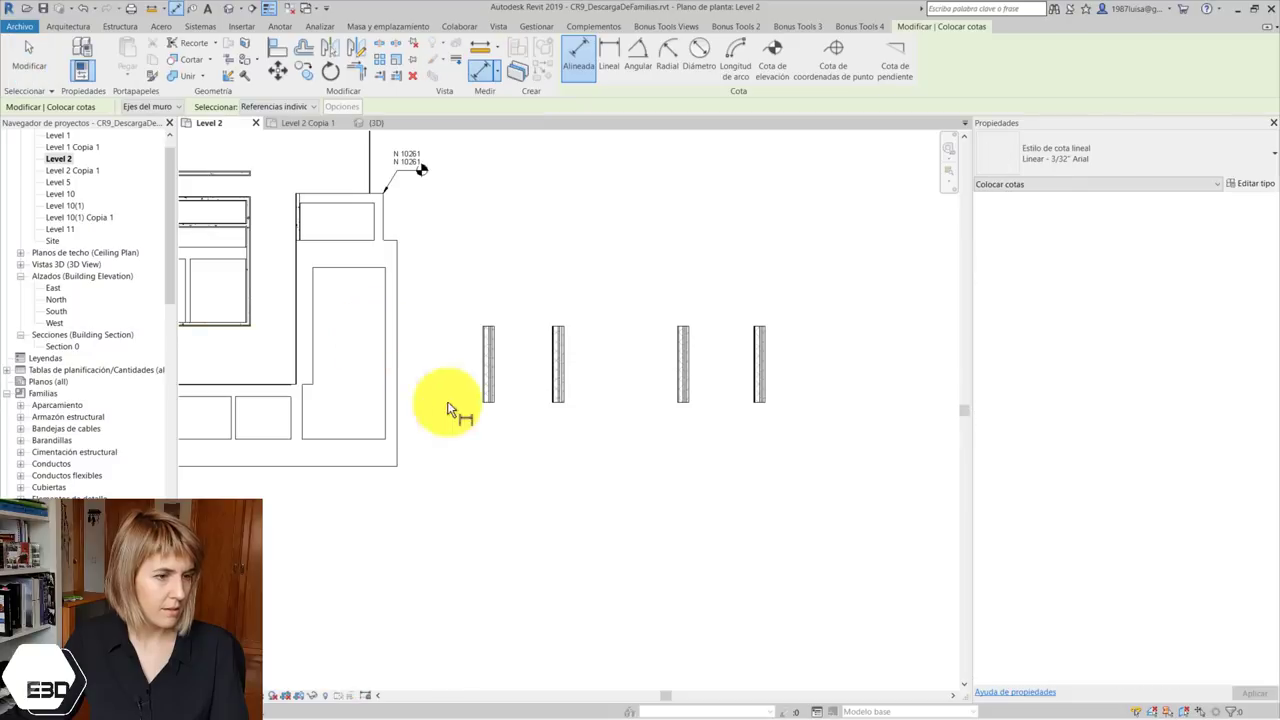
left_click(488, 370)
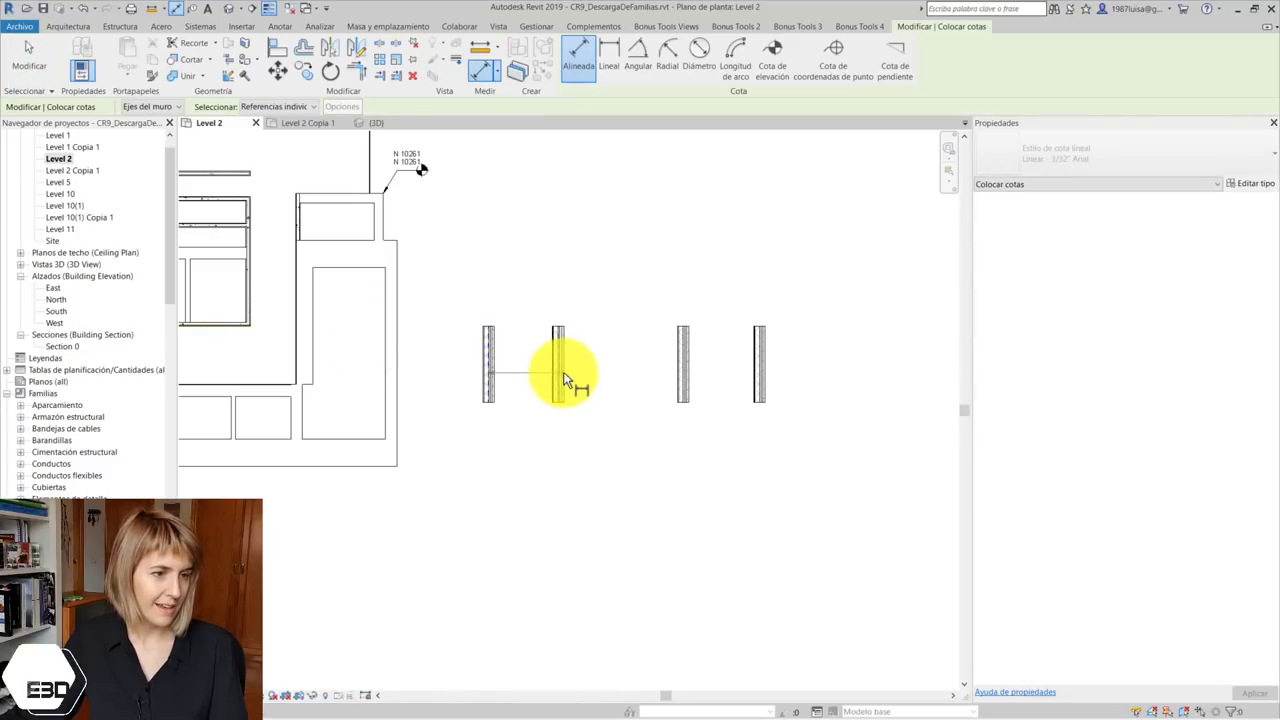
left_click(558, 370)
left_click(678, 370)
left_click(758, 370)
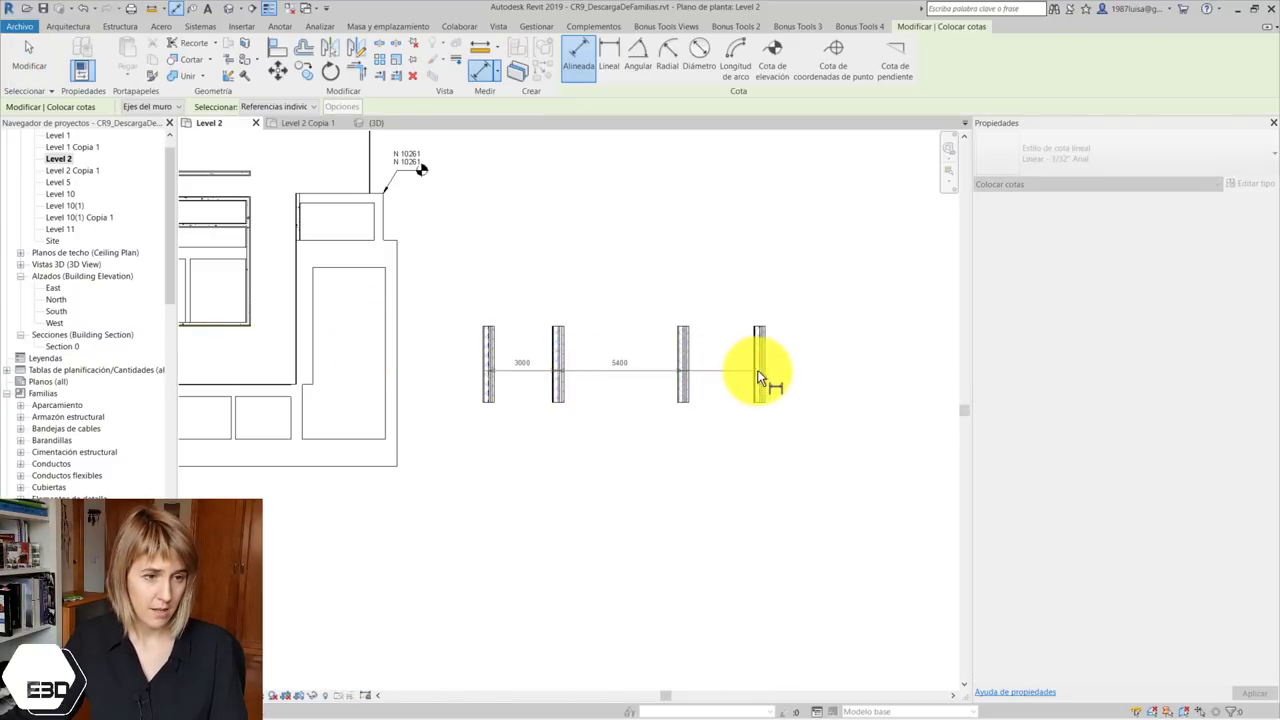
left_click(744, 226)
scroll(610, 210, "up", 2)
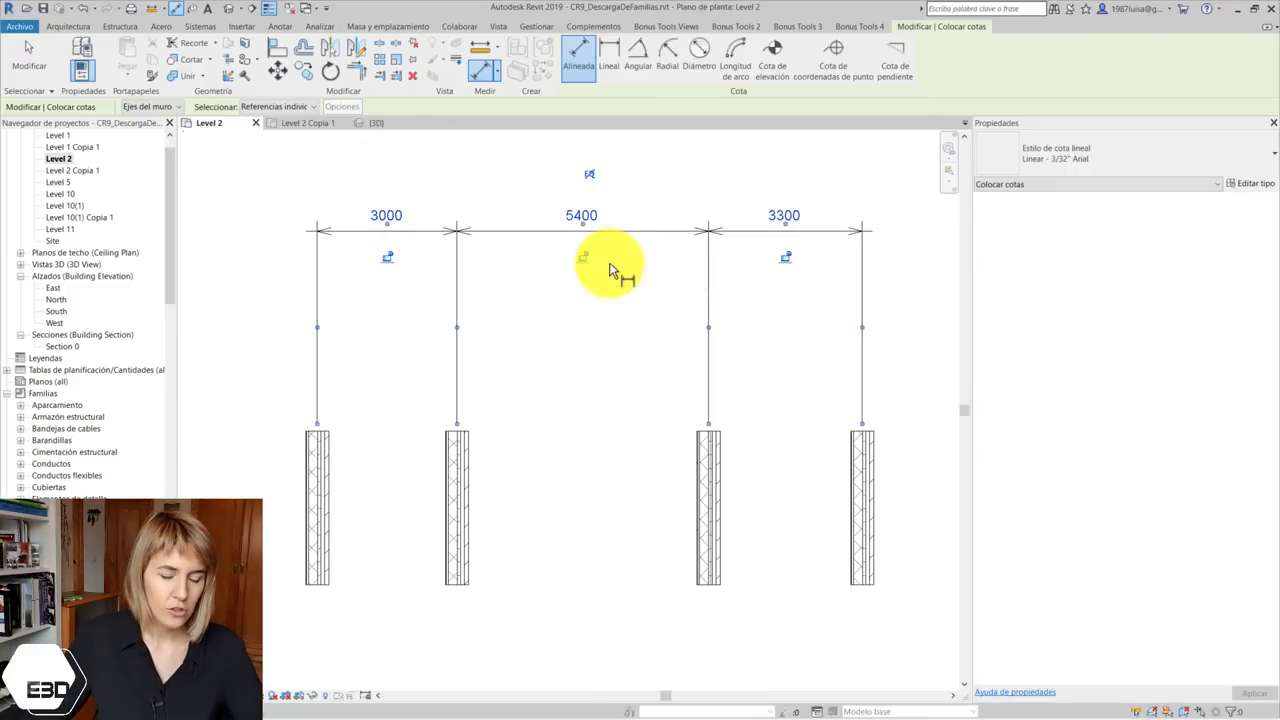
key("Escape")
key("Escape")
Change the third wall's 5400 temporary dimension to 3600, giving a 3000/3600/5100 chain
left_click(702, 445)
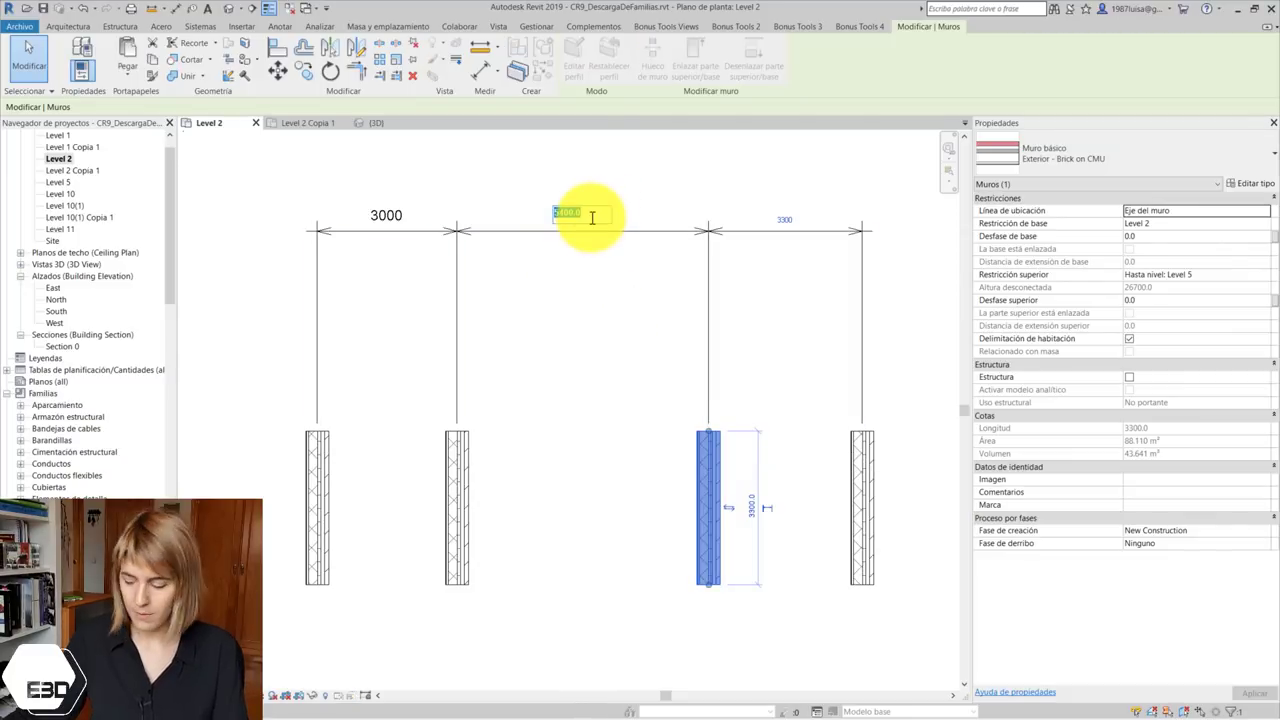
type("3600")
key("Return")
left_click(676, 321)
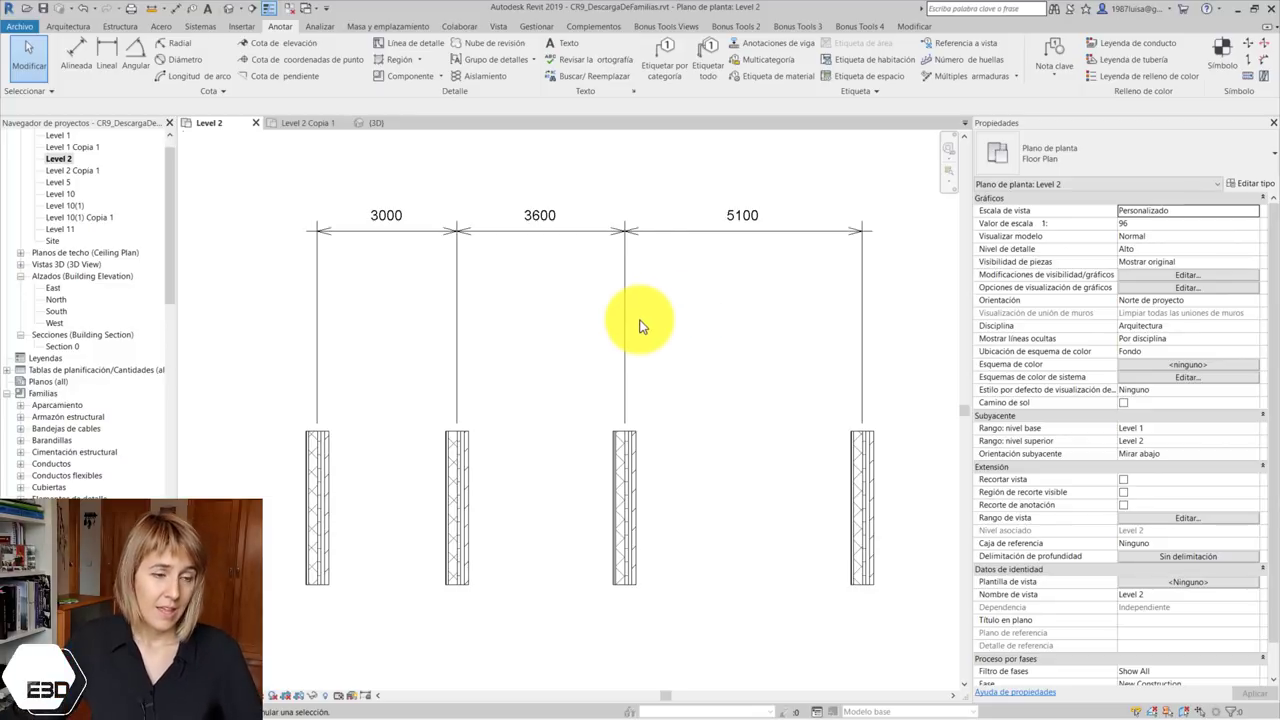
scroll(640, 315, "down", 3)
Try making the wall dimension string equal (EQ), then undo it
left_click(602, 270)
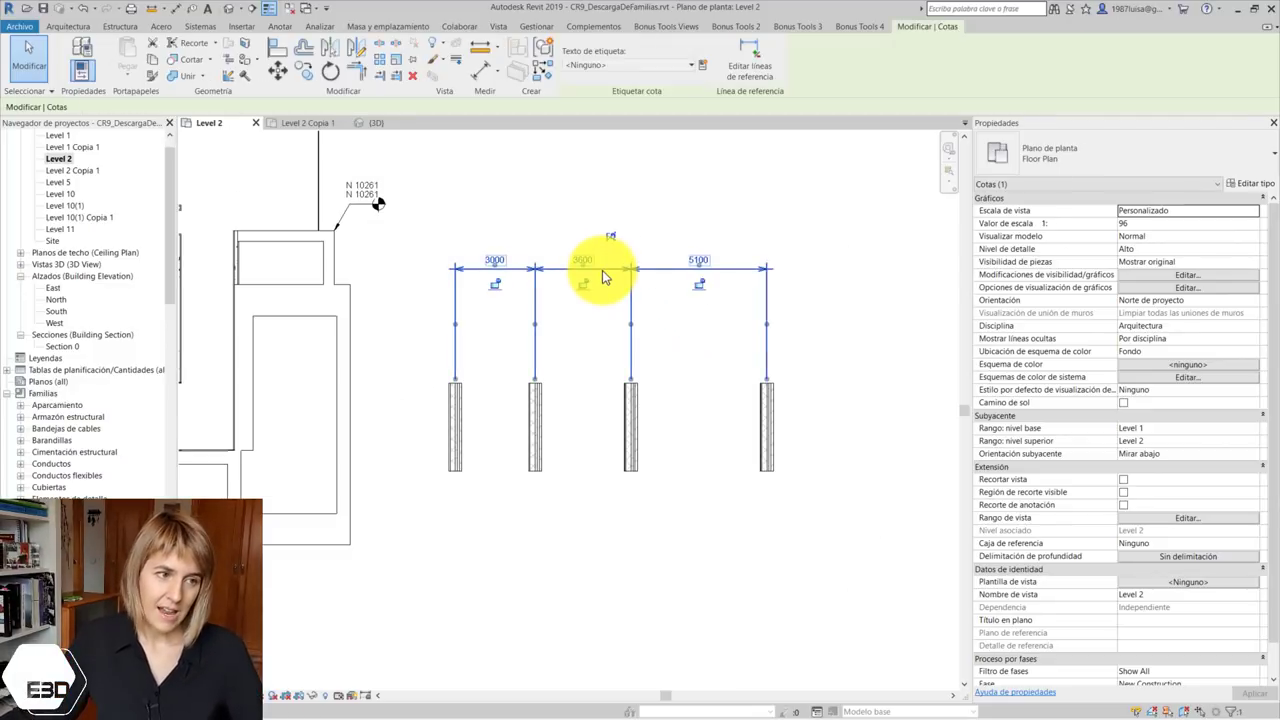
scroll(602, 272, "up", 2)
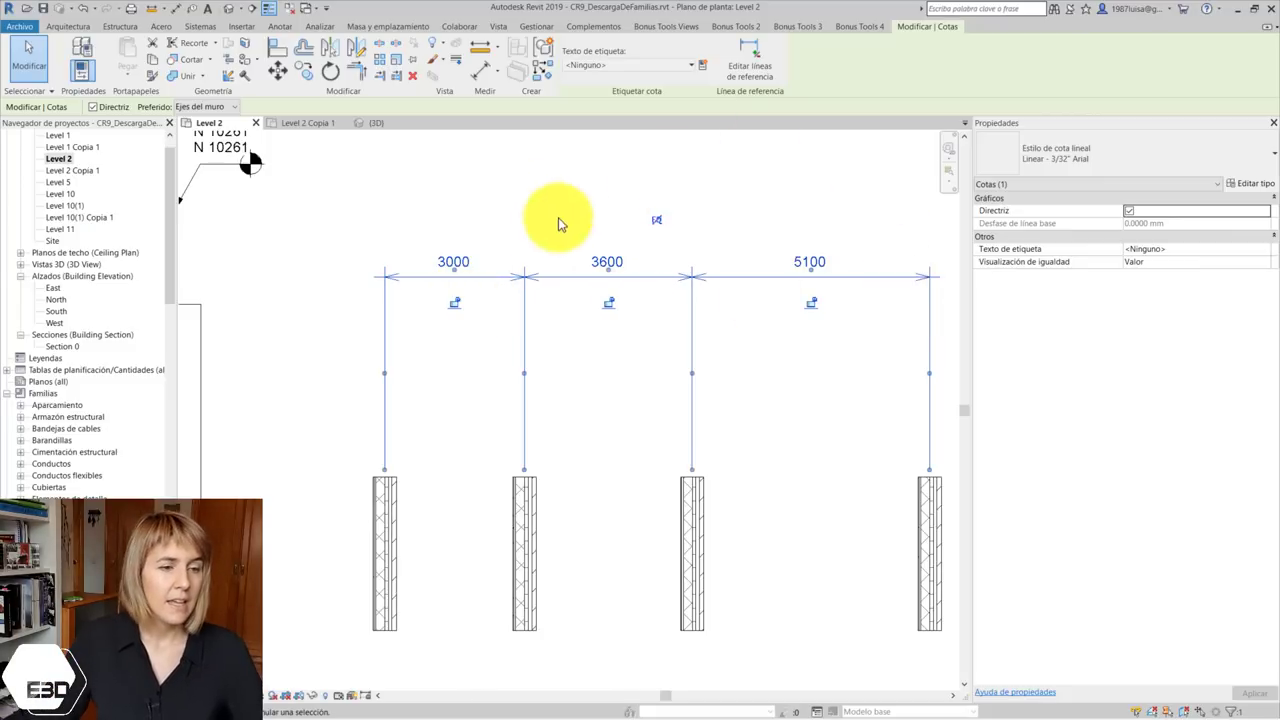
scroll(635, 207, "up", 4)
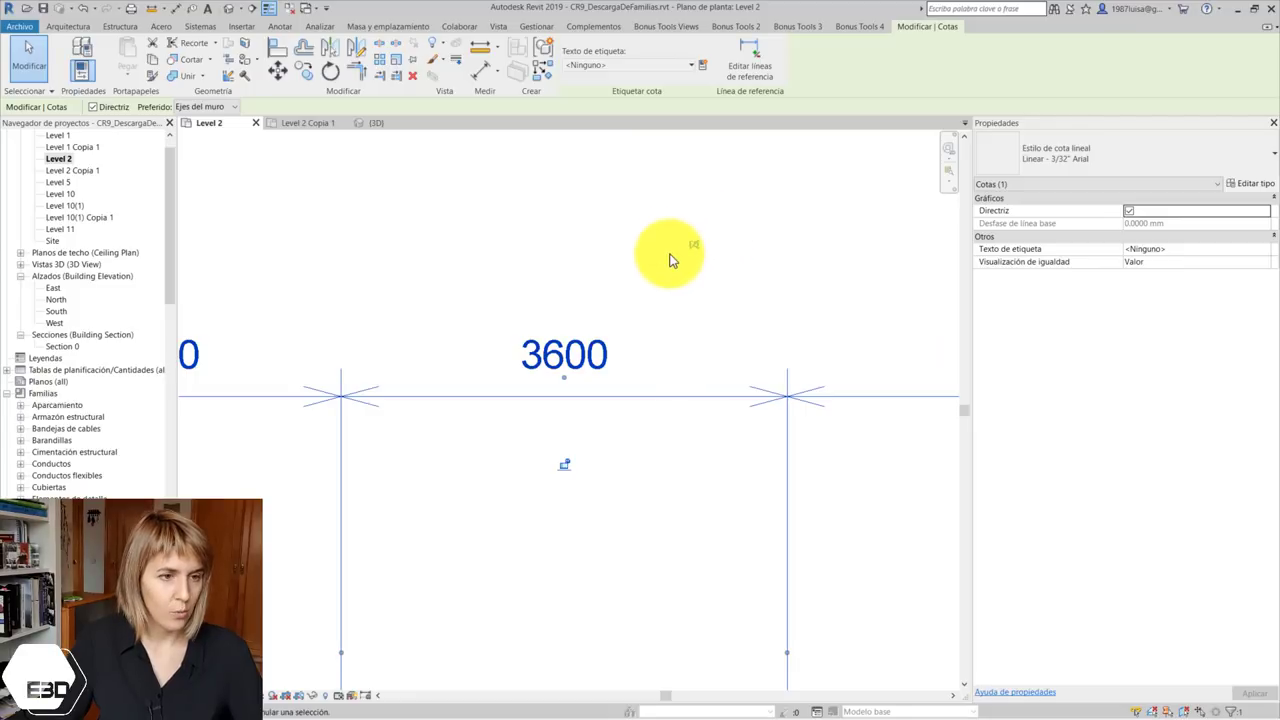
scroll(630, 237, "down", 3)
scroll(630, 214, "down", 2)
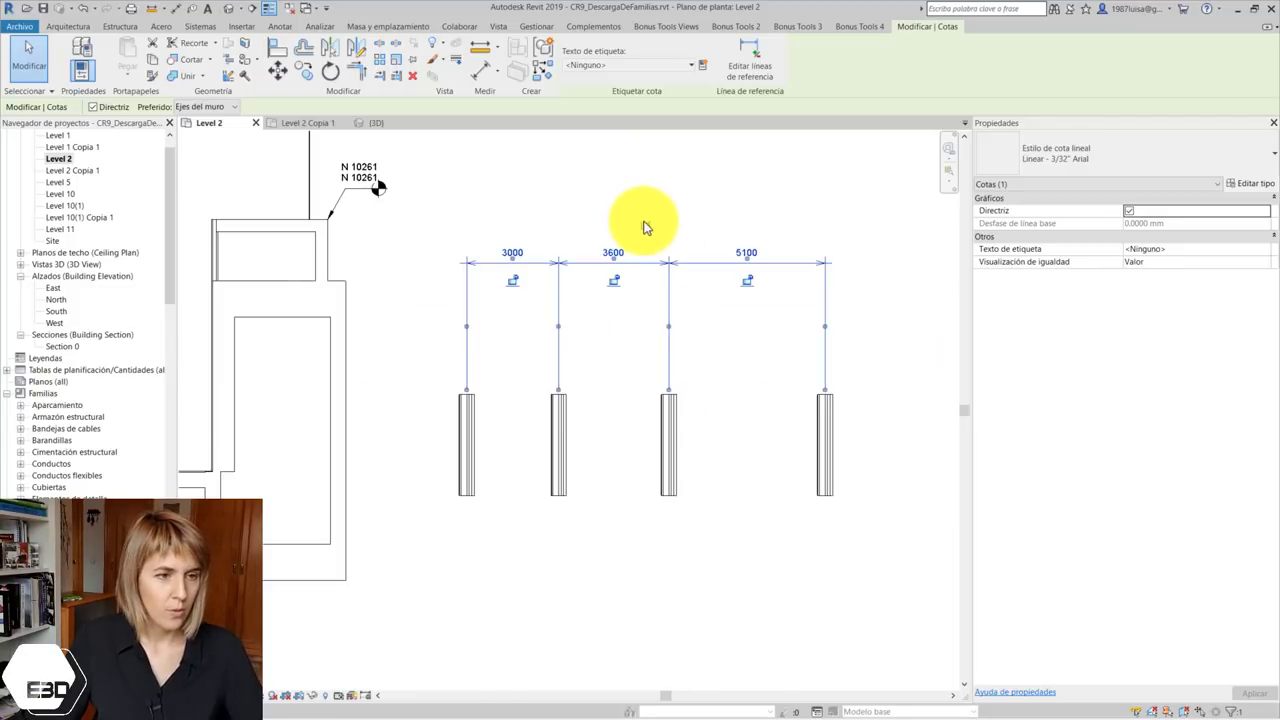
left_click(645, 228)
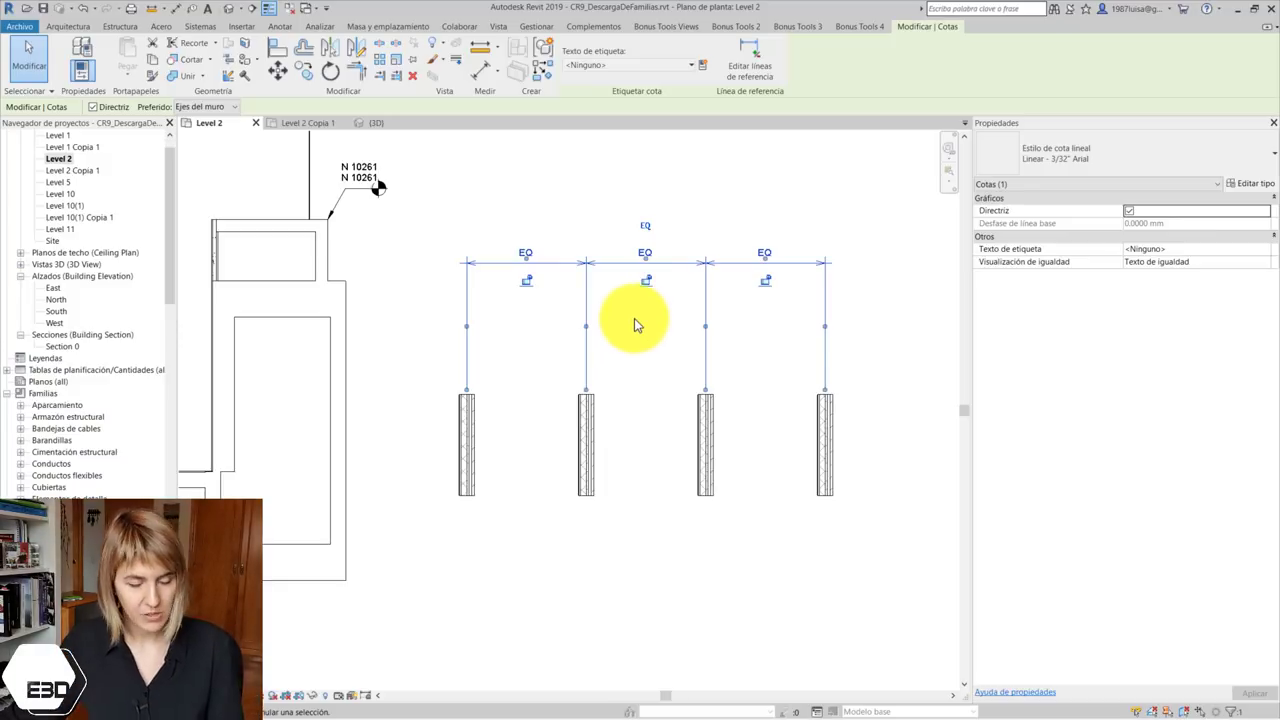
key("ctrl+z")
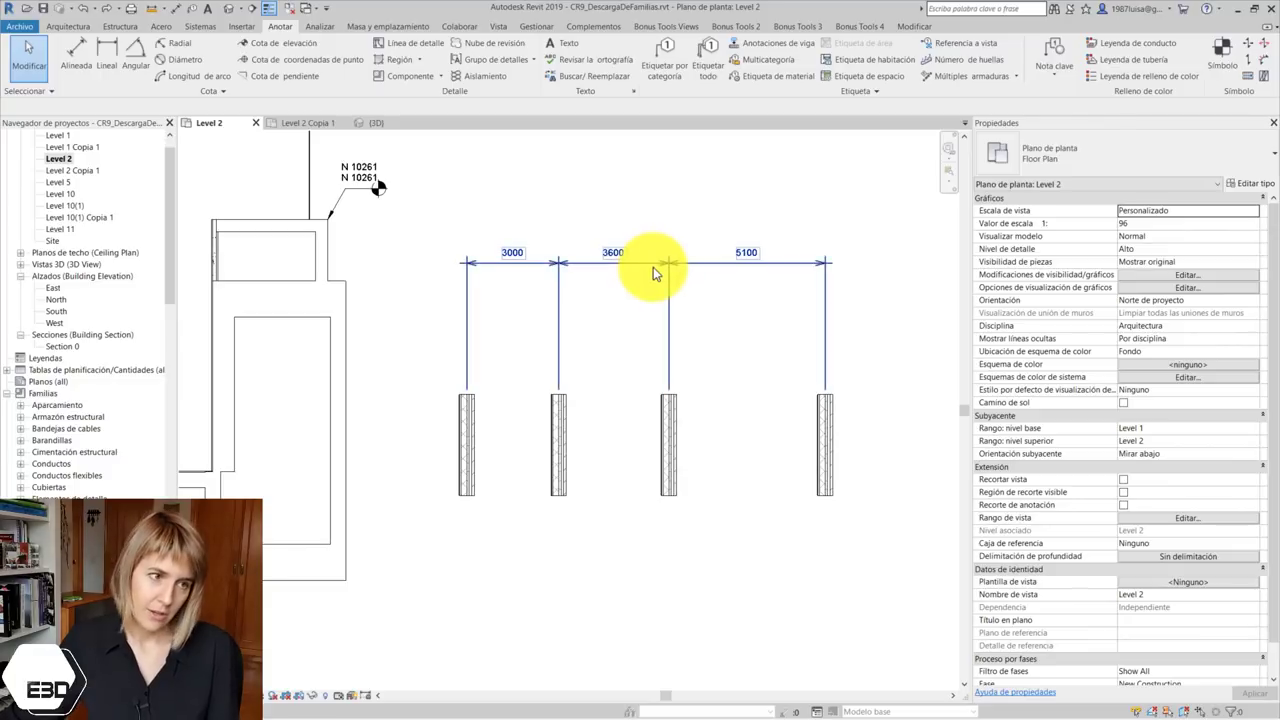
Lock the 5100 segment of the 3000/3600/5100 dimension string
left_click(654, 272)
left_click(748, 281)
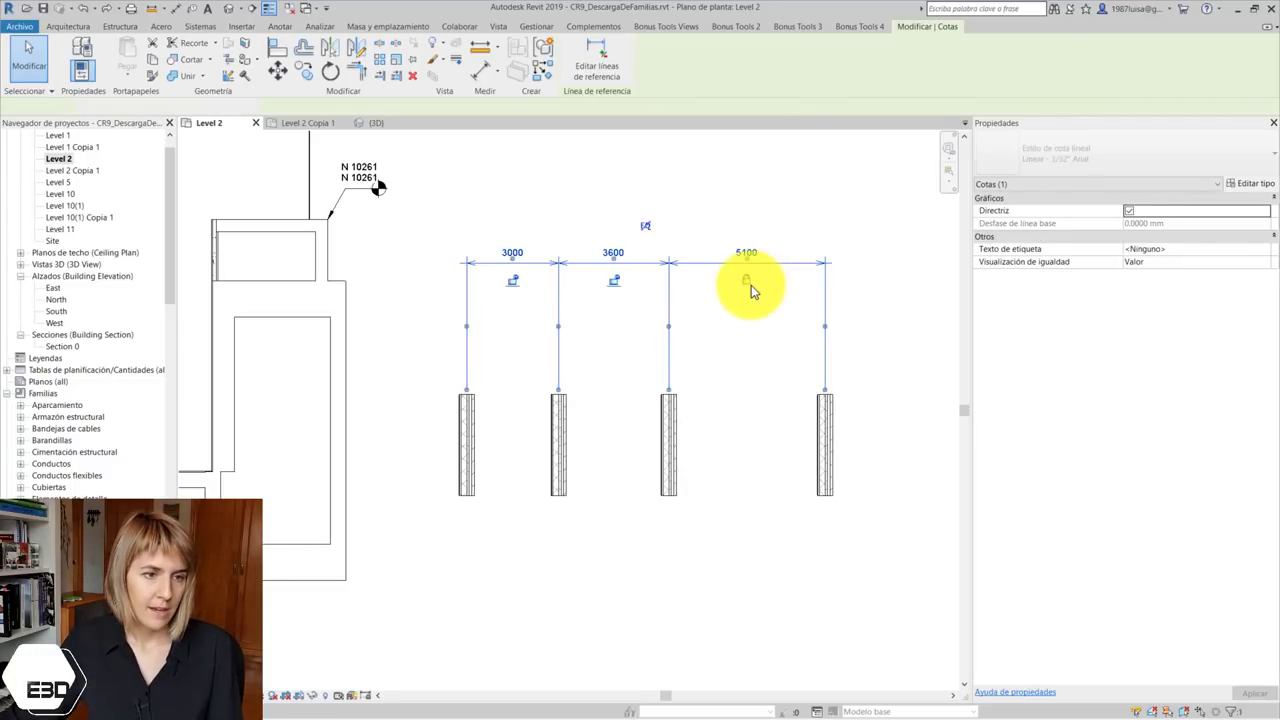
left_click(724, 357)
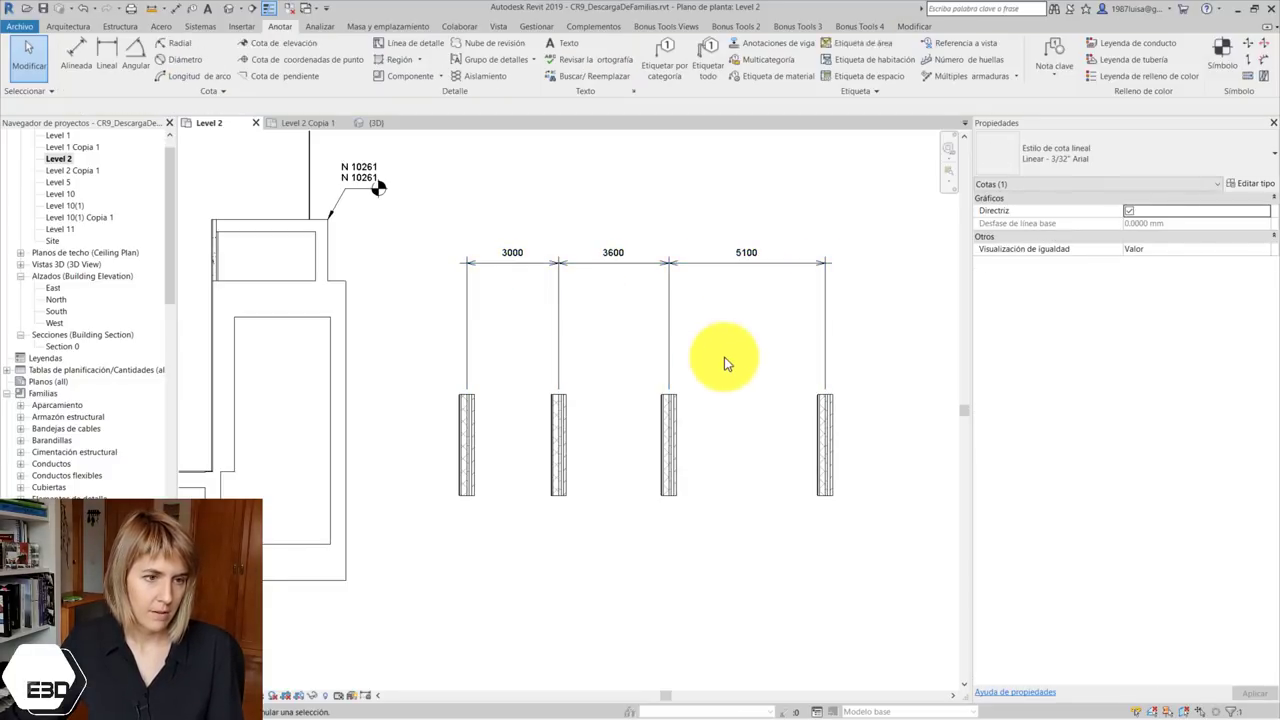
Drag the third wall right so the middle spacing reads 5800, with the locked 5100 carrying the last wall
left_click(668, 426)
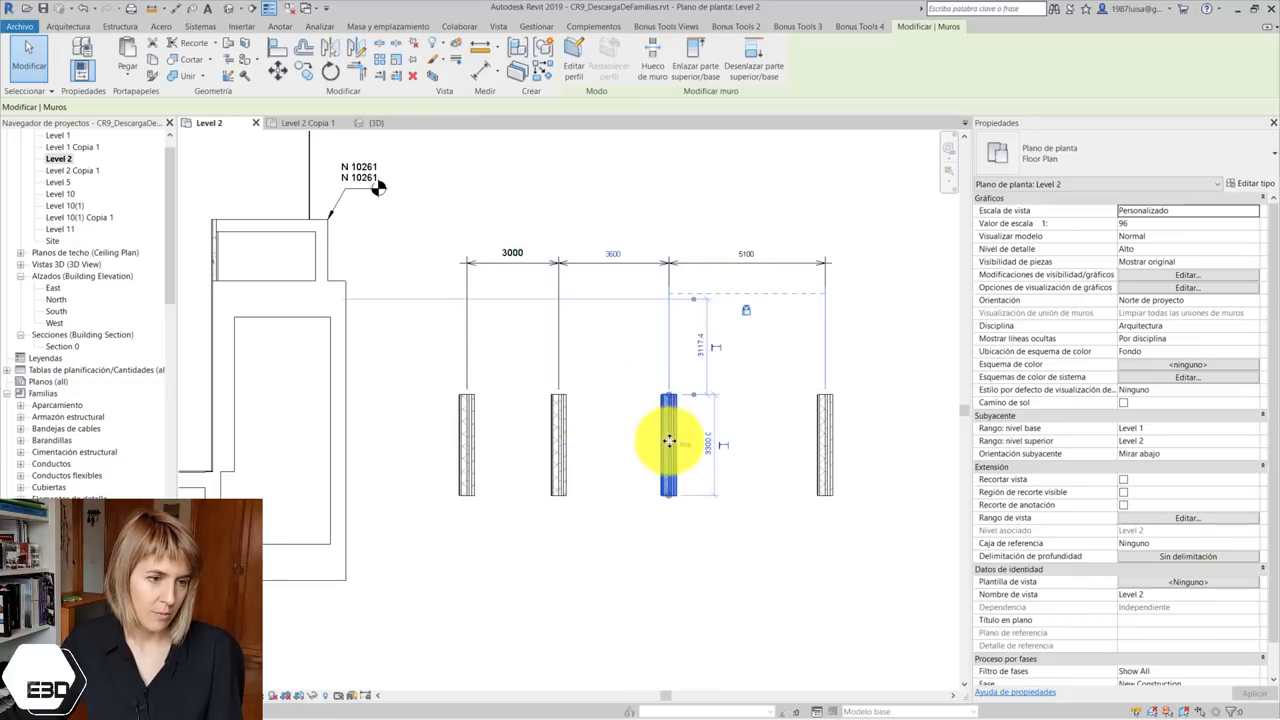
left_click_drag(668, 430, 738, 430)
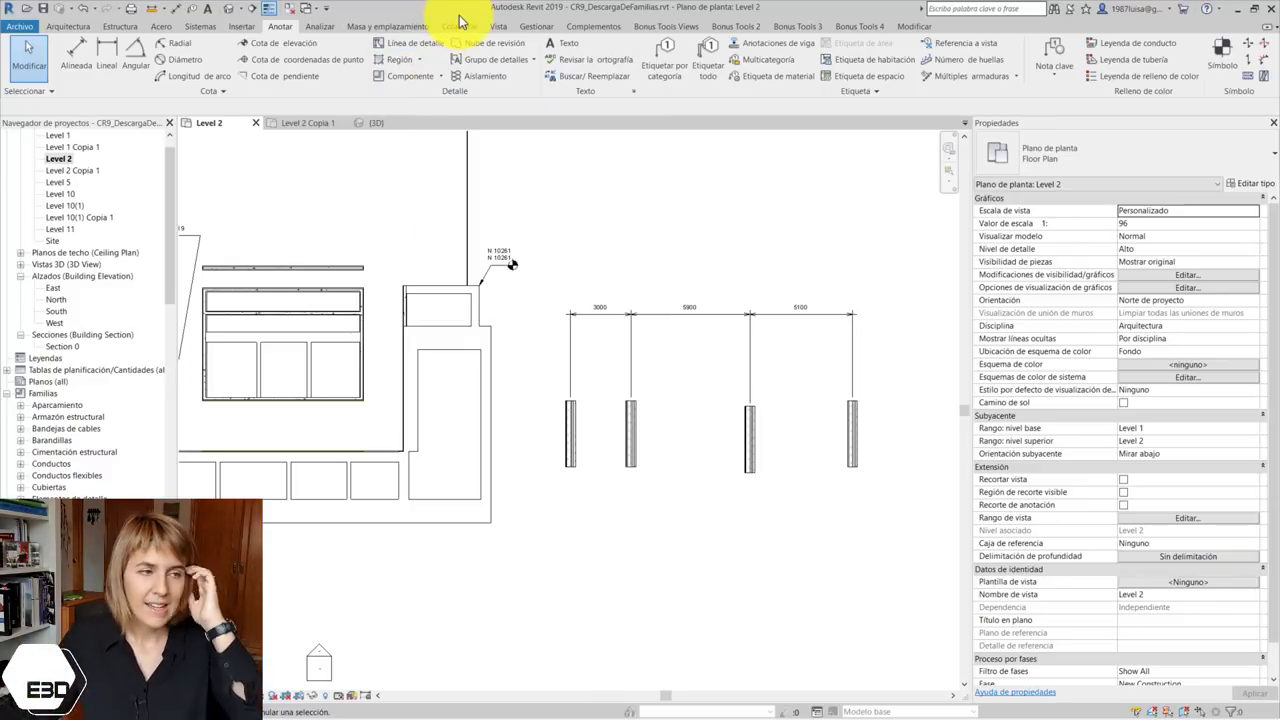
Draw a view-only dashed detail line above the walls
left_click(419, 43)
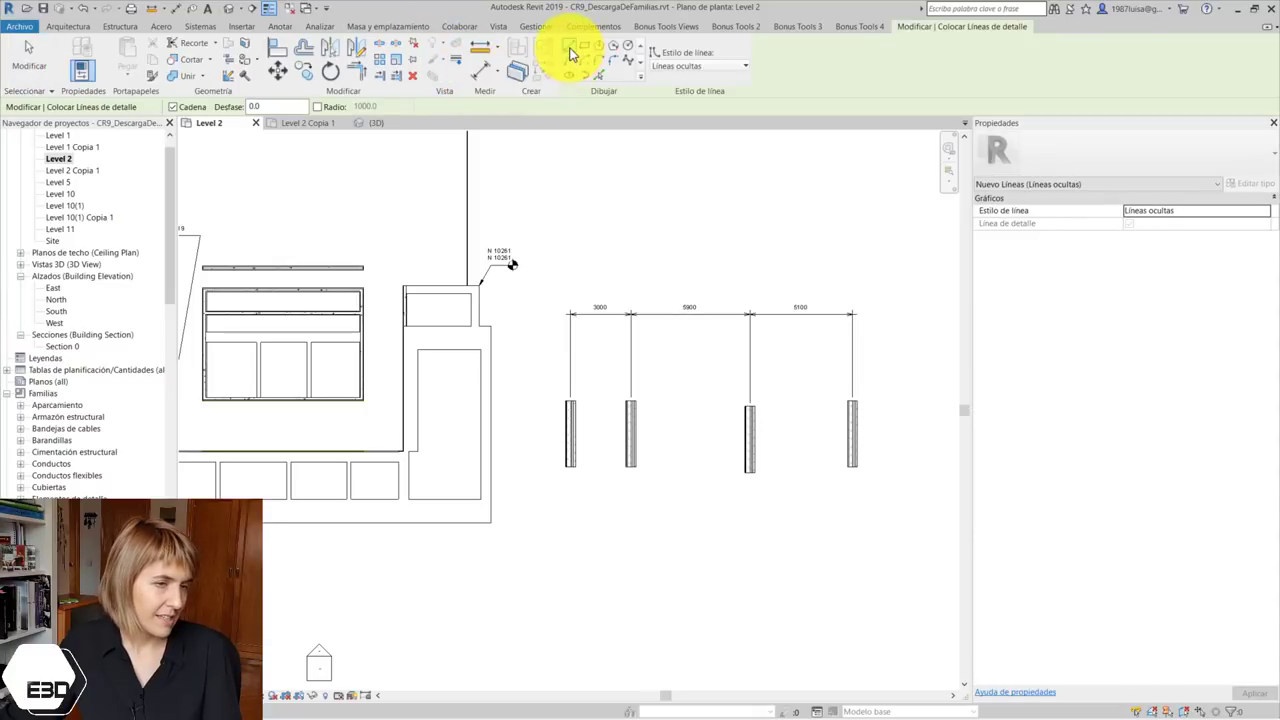
left_click(872, 175)
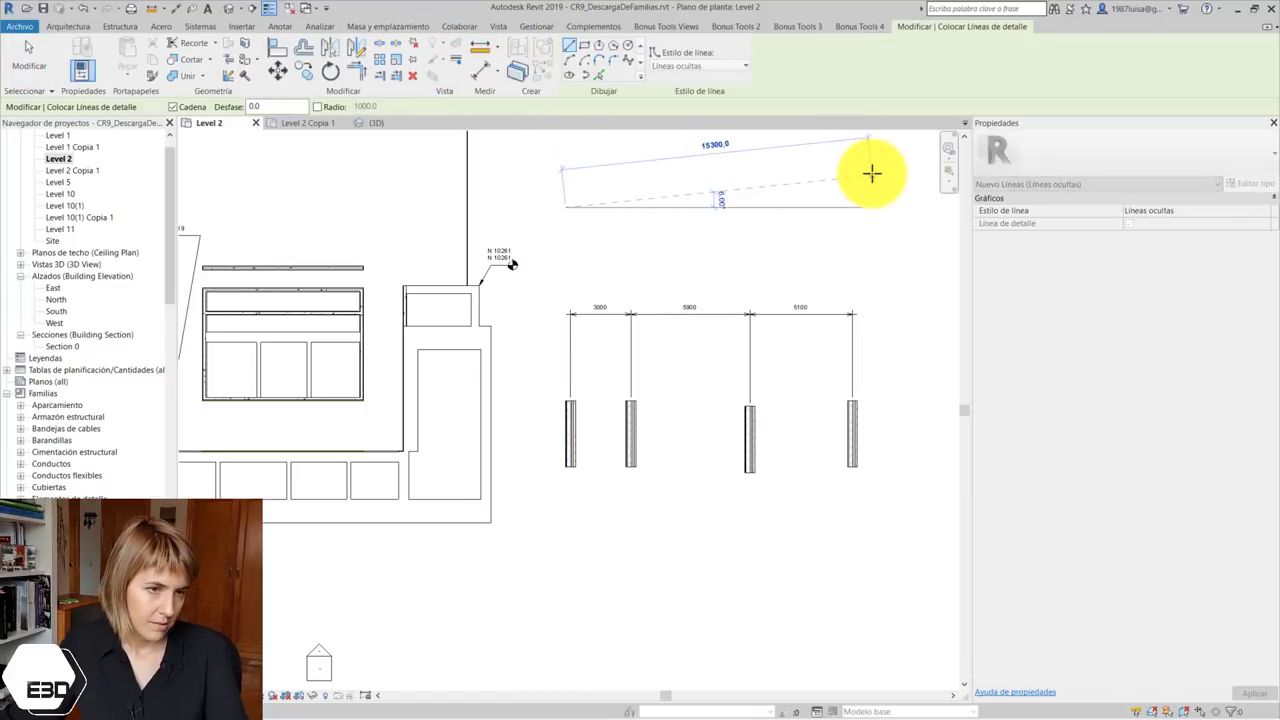
key("Escape")
key("Escape")
scroll(500, 206, "down", 2)
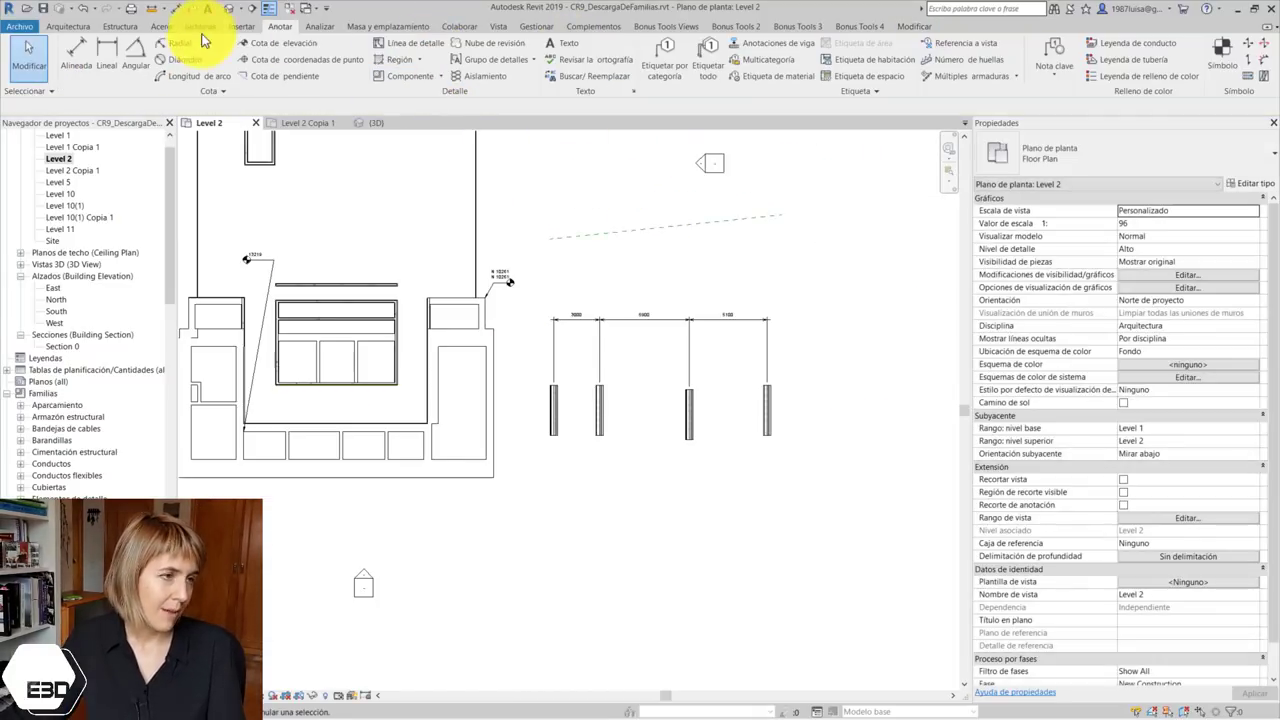
Draw a sloped solid model line beside the dashed detail line
left_click(56, 27)
left_click(660, 52)
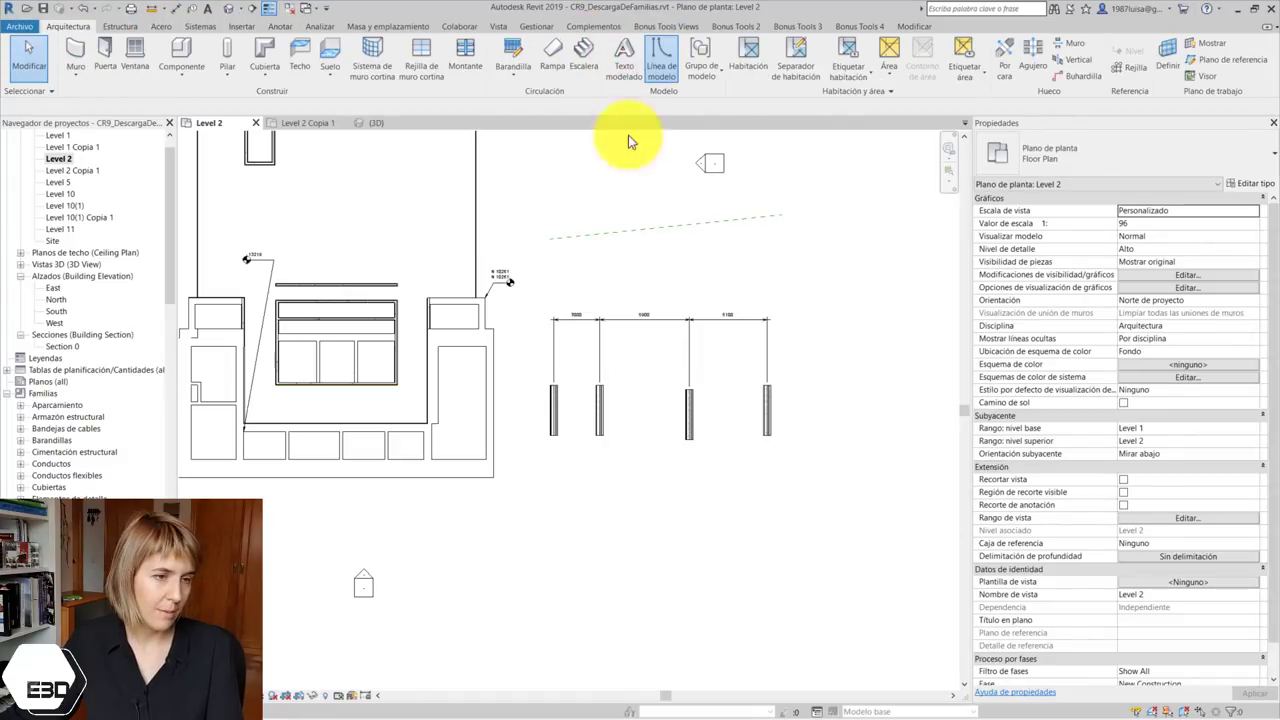
left_click(549, 236)
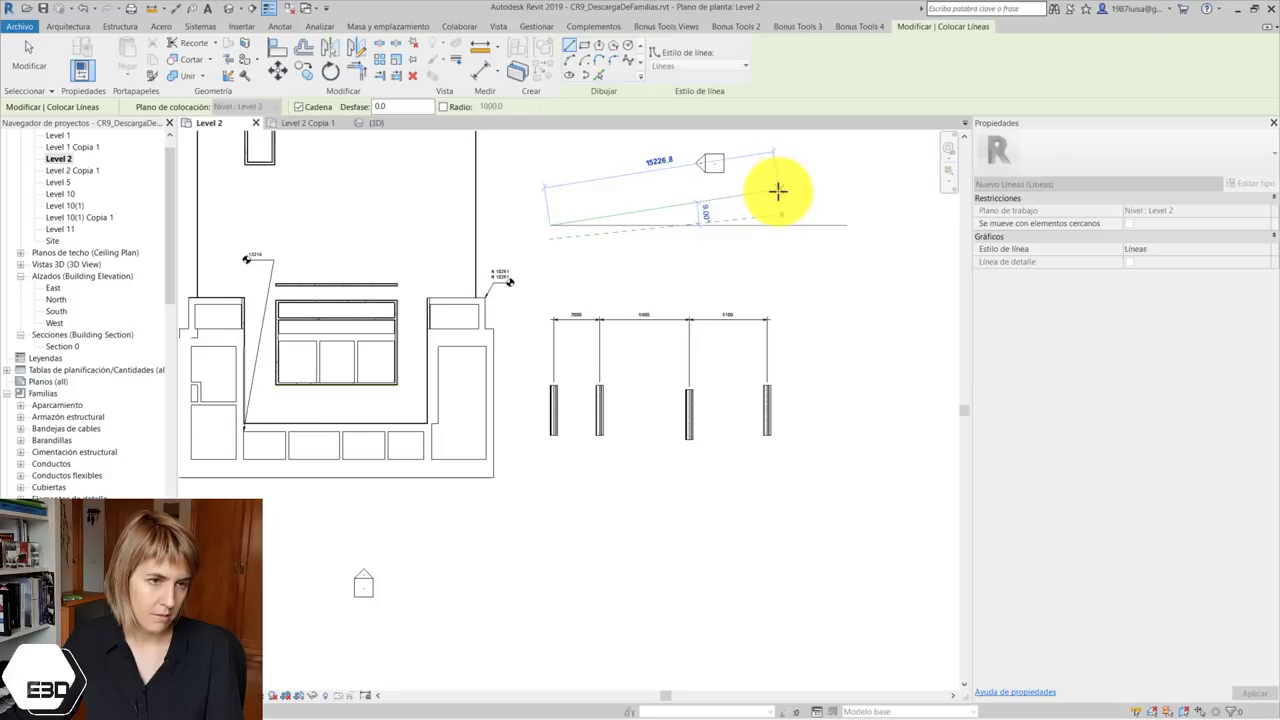
left_click(778, 190)
key("Escape")
key("Escape")
scroll(680, 217, "up", 1)
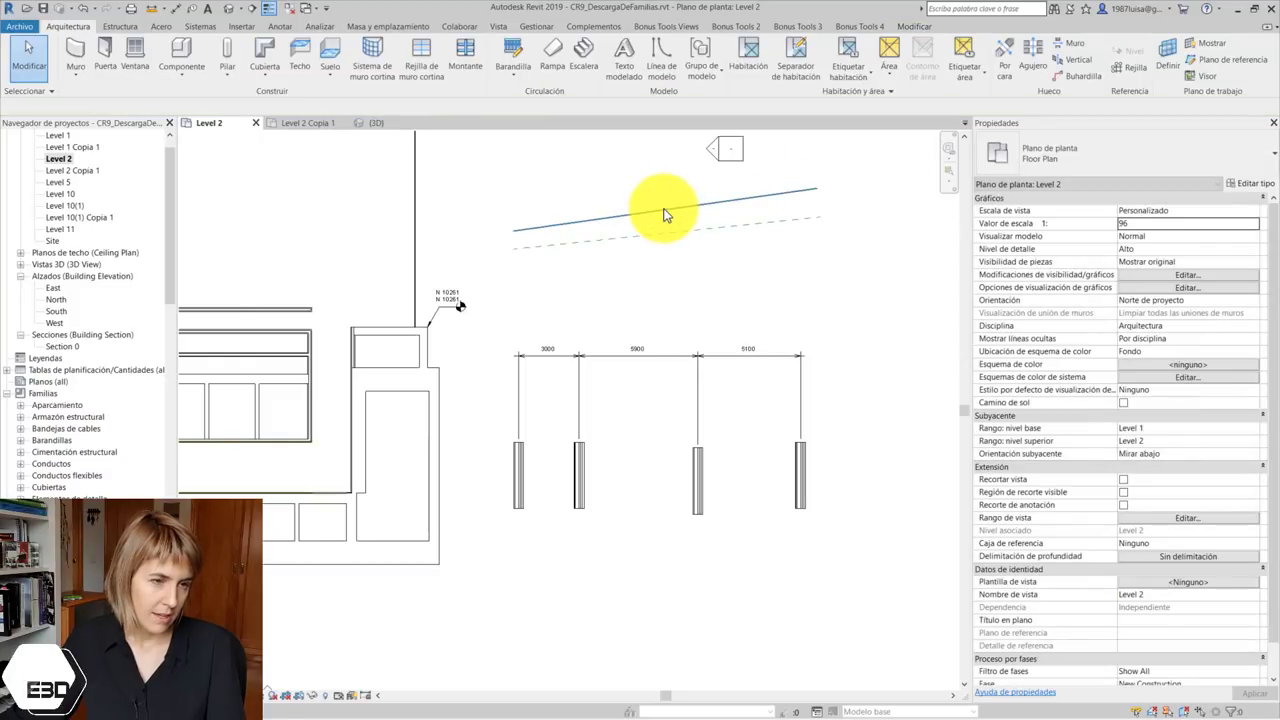
Select the model line and the dashed detail line in turn to compare them
left_click(665, 215)
left_click(663, 226)
left_click(651, 229)
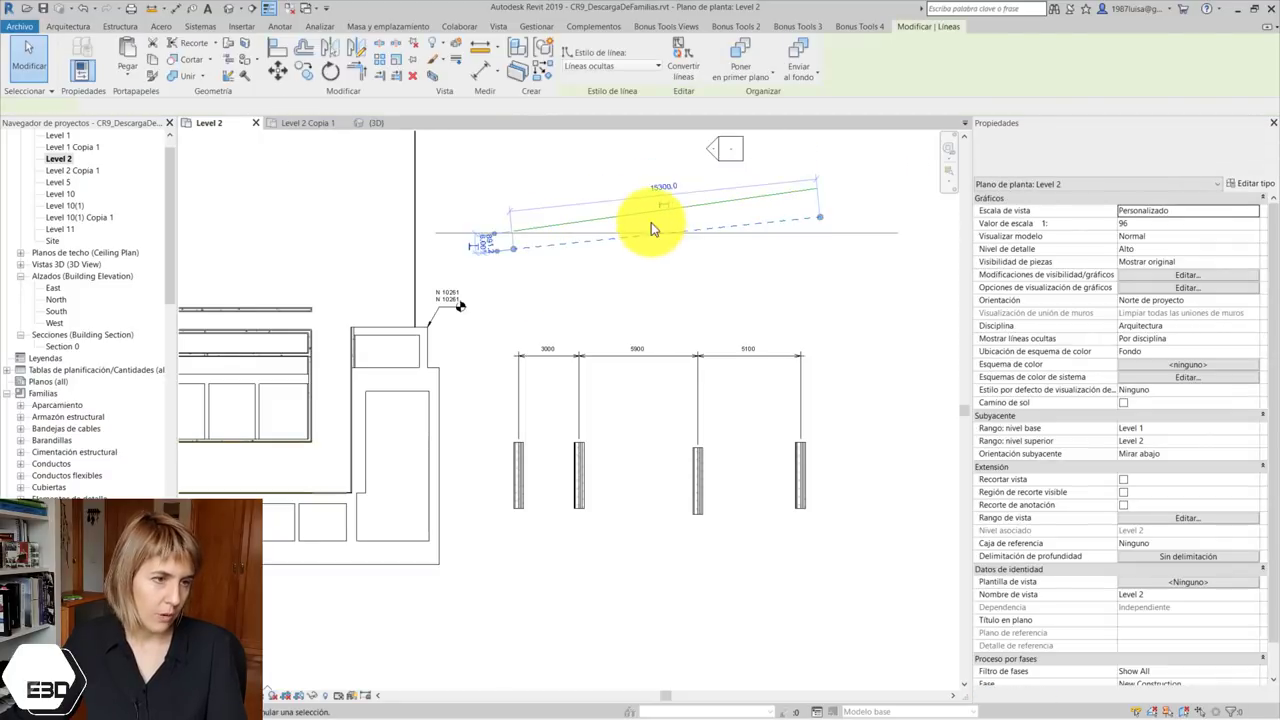
key("Escape")
scroll(598, 242, "down", 3)
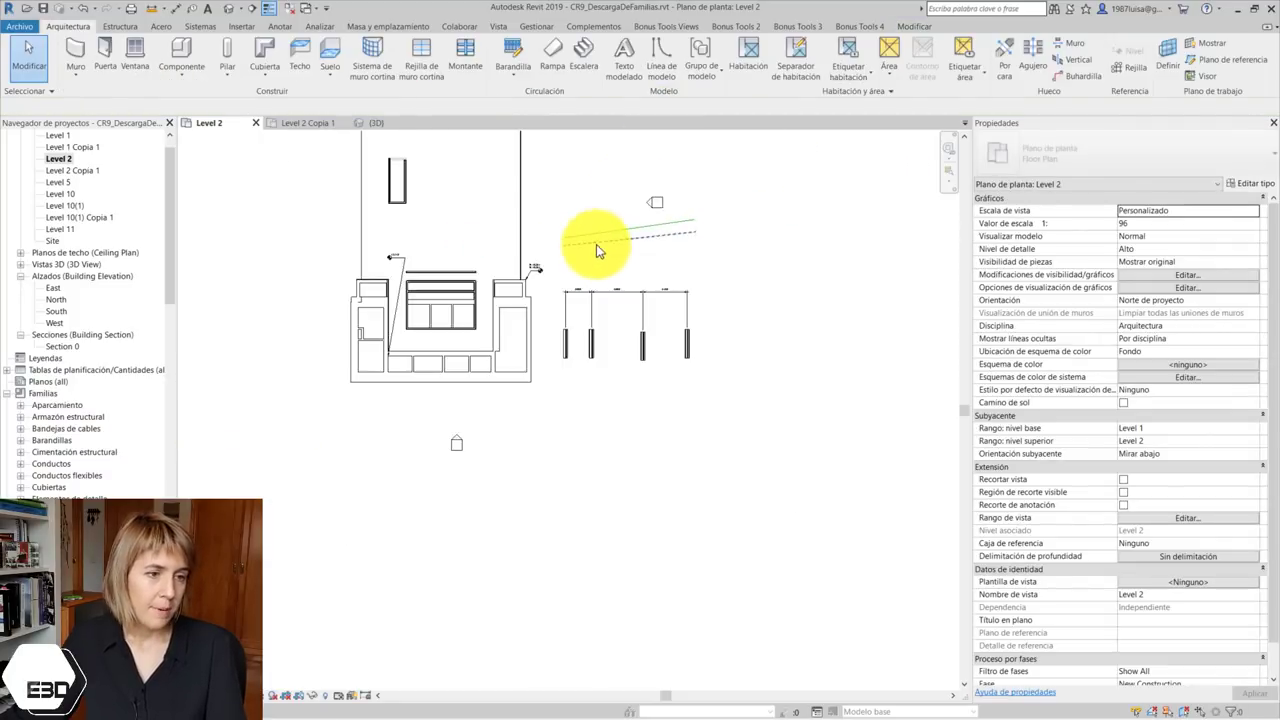
Find the 15215.2-long model line in the default 3D view, then return to the Level 2 plan
left_click(230, 10)
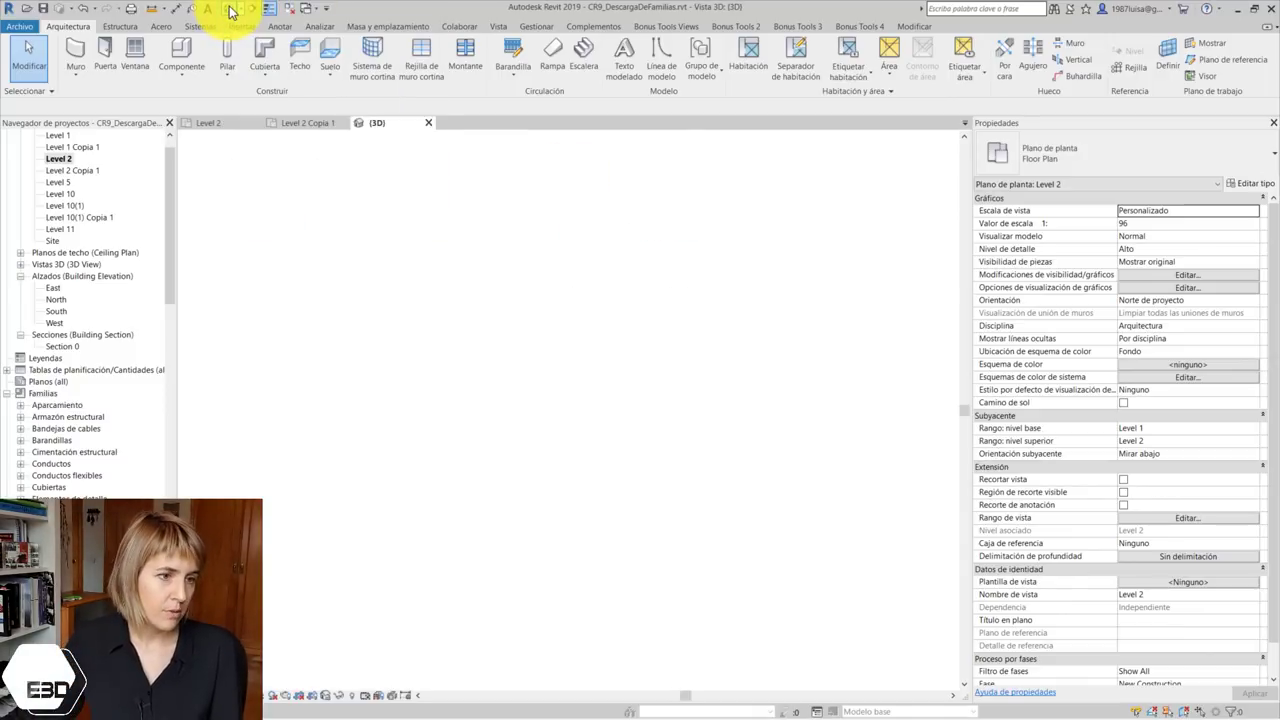
mouse_move(570, 252)
middle_mouse_down("shift")
mouse_move(686, 229)
mouse_move(686, 257)
mouse_move(586, 277)
middle_mouse_up("shift")
left_click(591, 271)
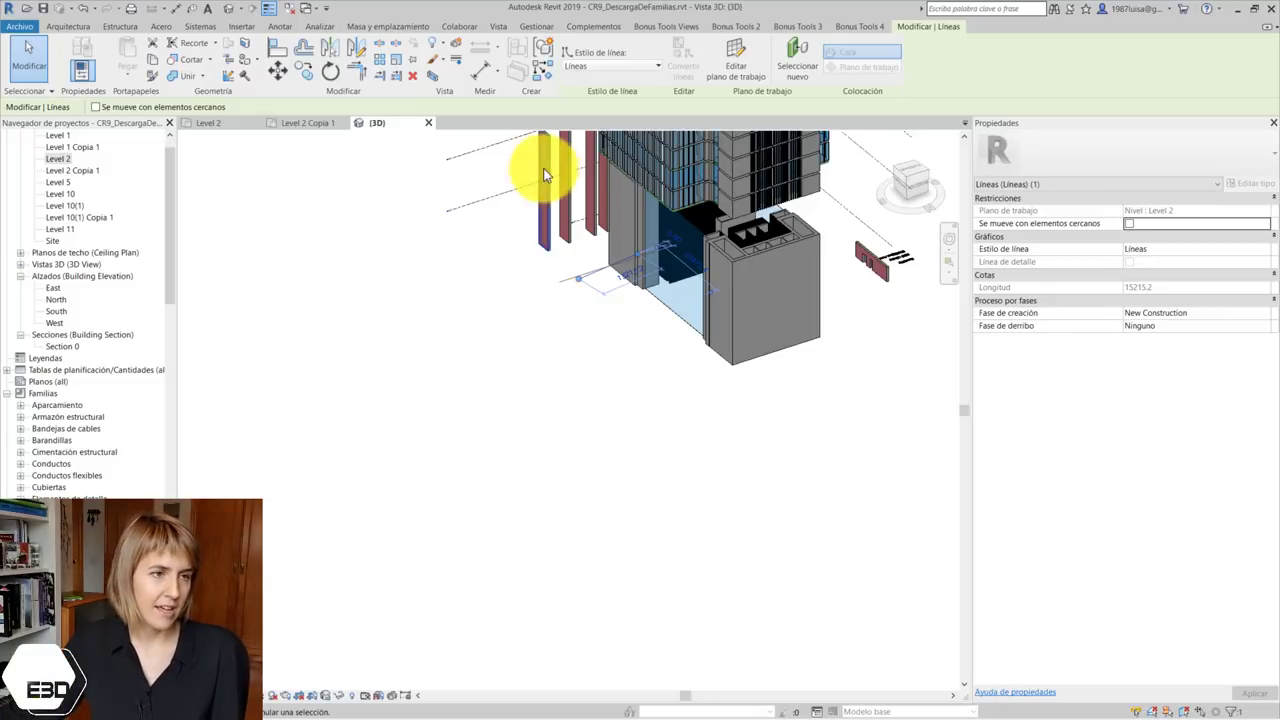
double_click(60, 158)
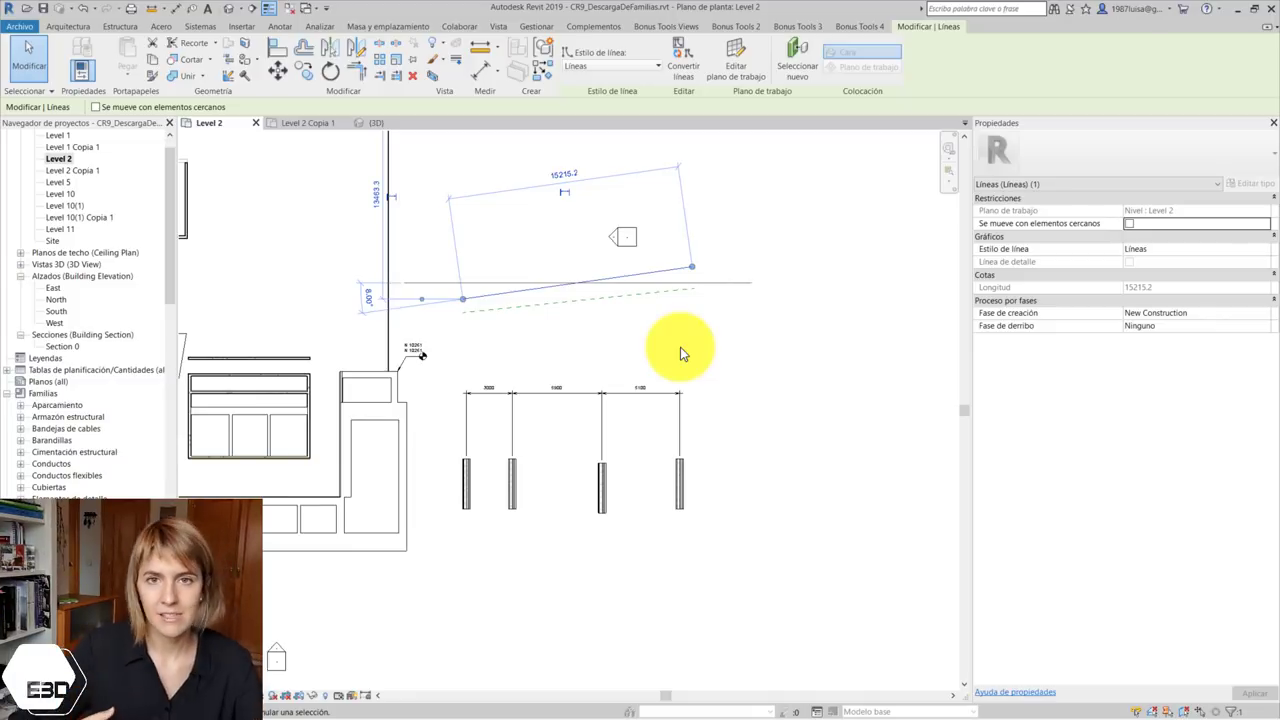
key("Escape")
left_click(680, 347)
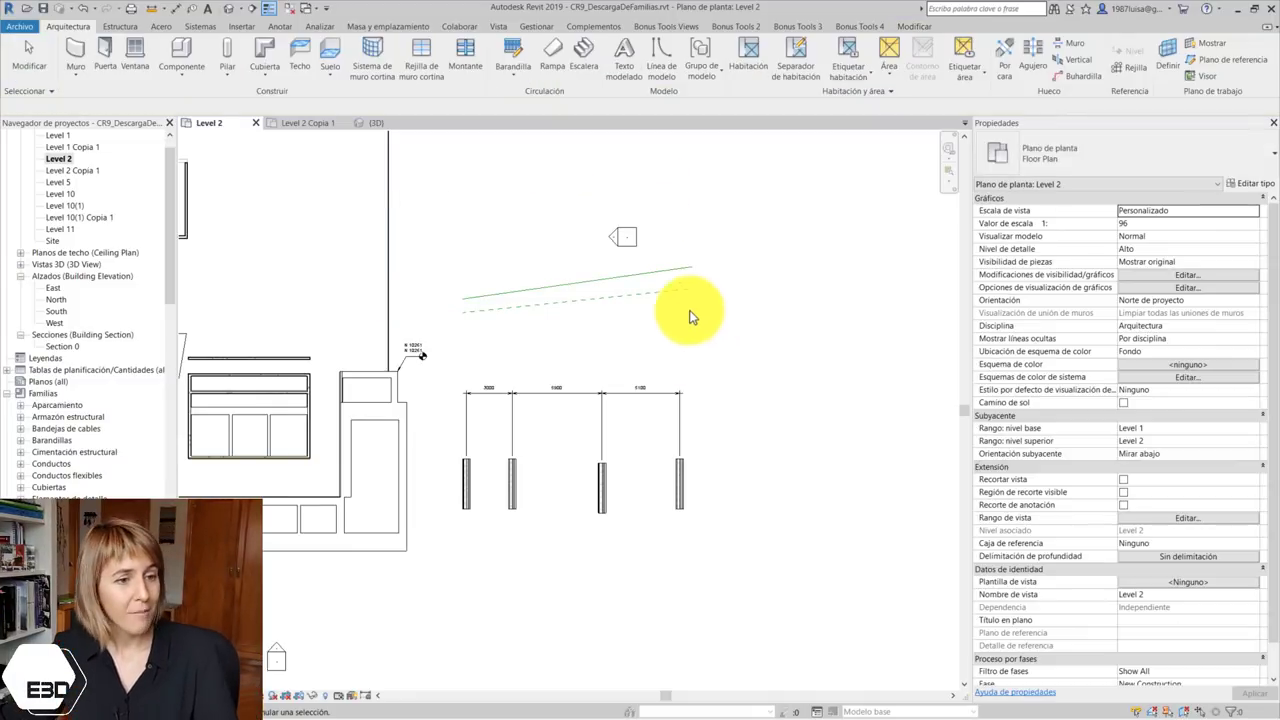
Delete an unwanted line from the Level 2 plan
left_click(630, 273)
key("Delete")
scroll(760, 310, "up", 2)
scroll(457, 366, "up", 2)
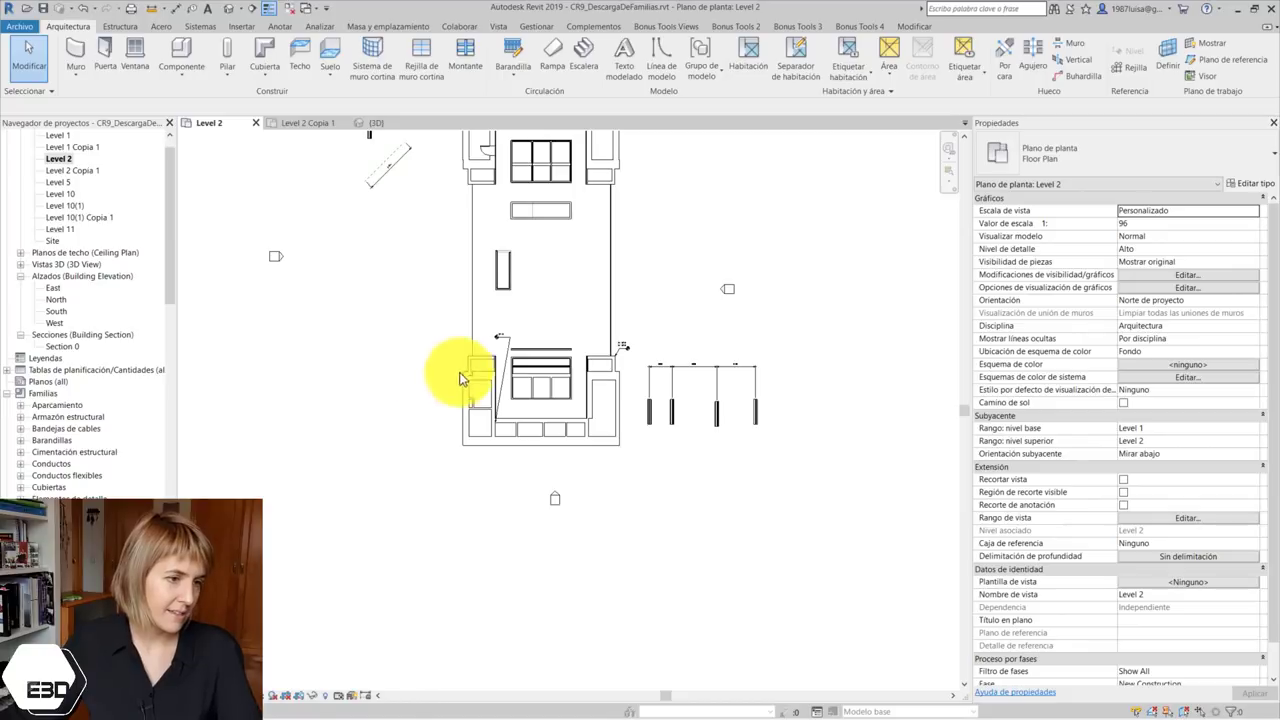
scroll(457, 366, "up", 2)
Draw a dashed diagonal detail line corner to corner across the central window's lower-left panel
left_click(280, 26)
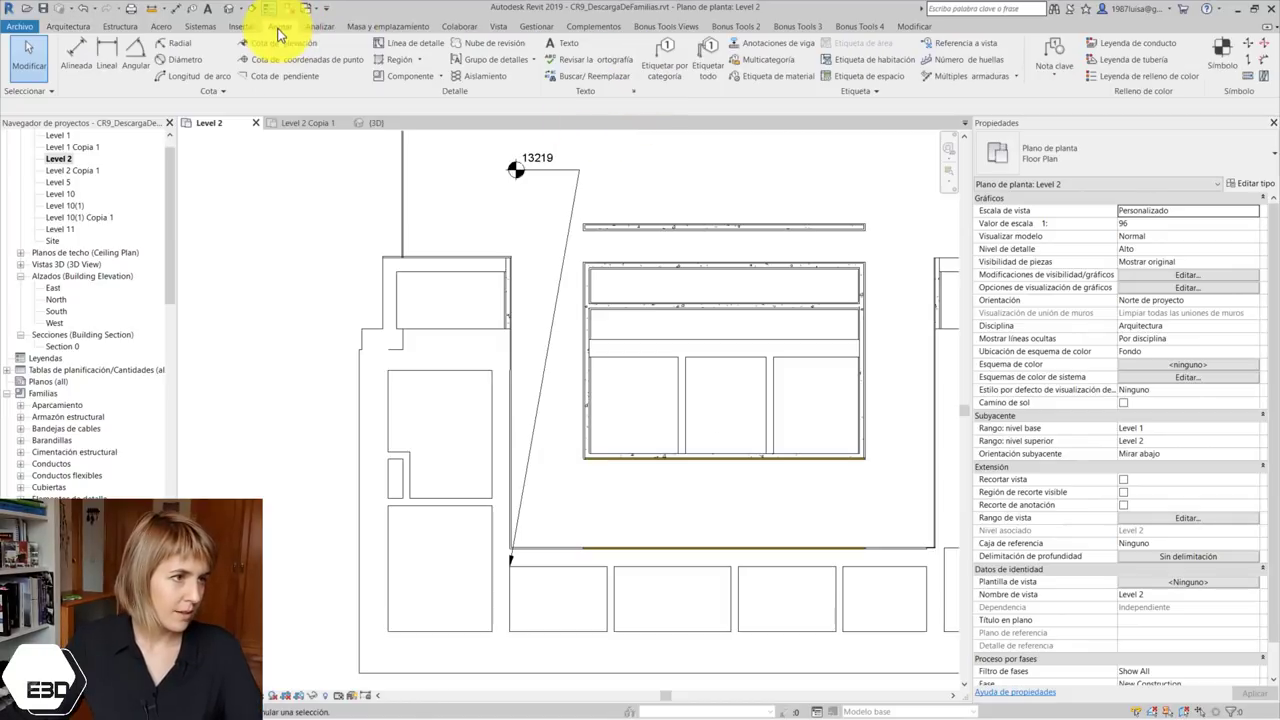
left_click(395, 43)
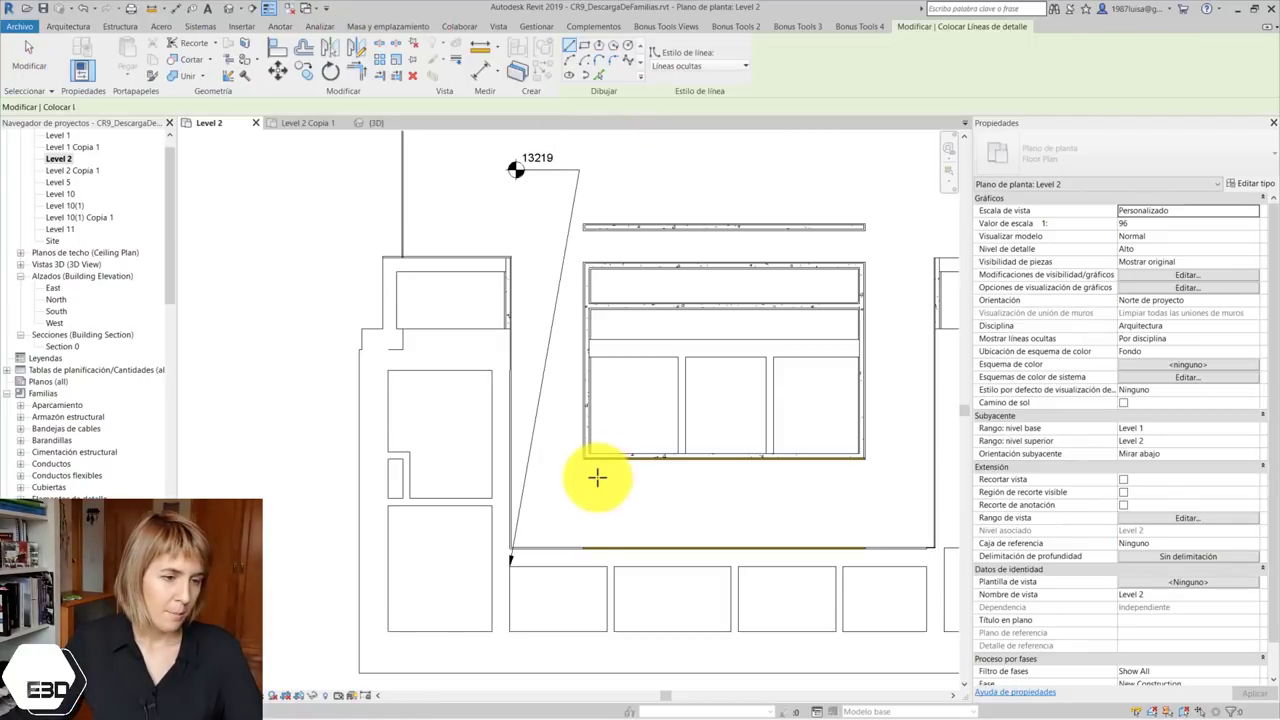
scroll(590, 450, "up", 3)
scroll(587, 433, "down", 4)
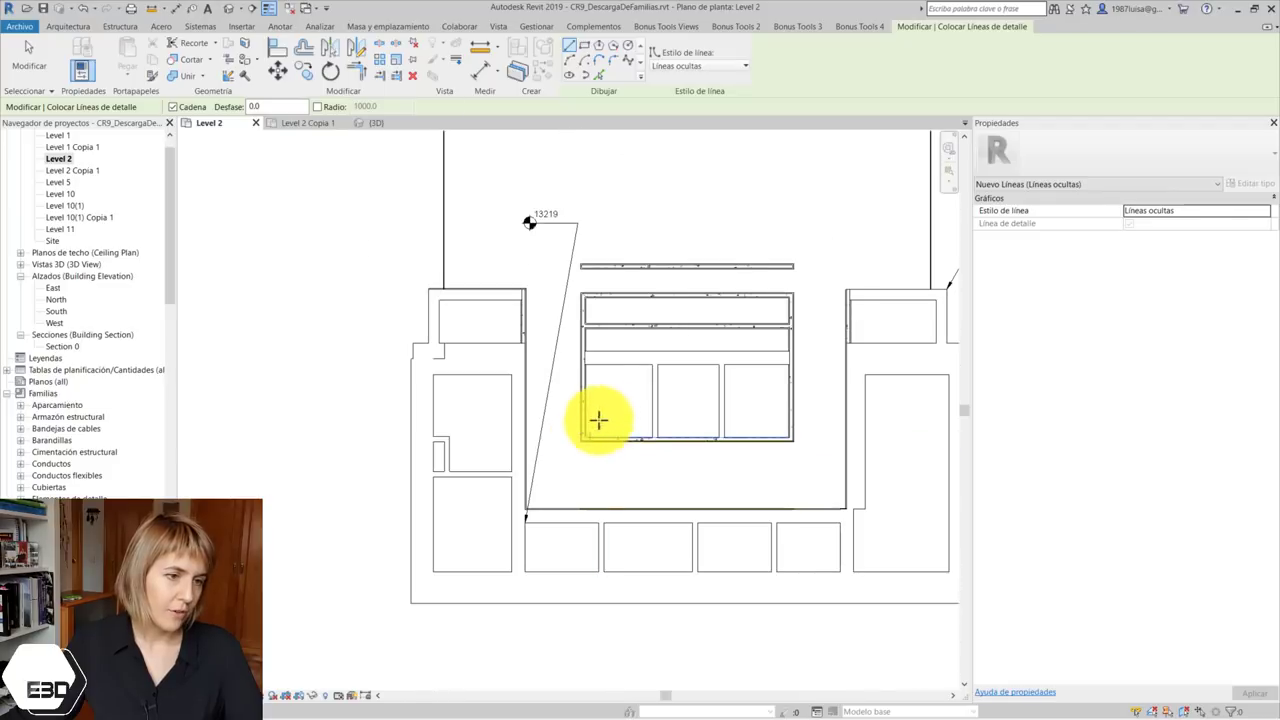
scroll(600, 340, "up", 3)
left_click(590, 368)
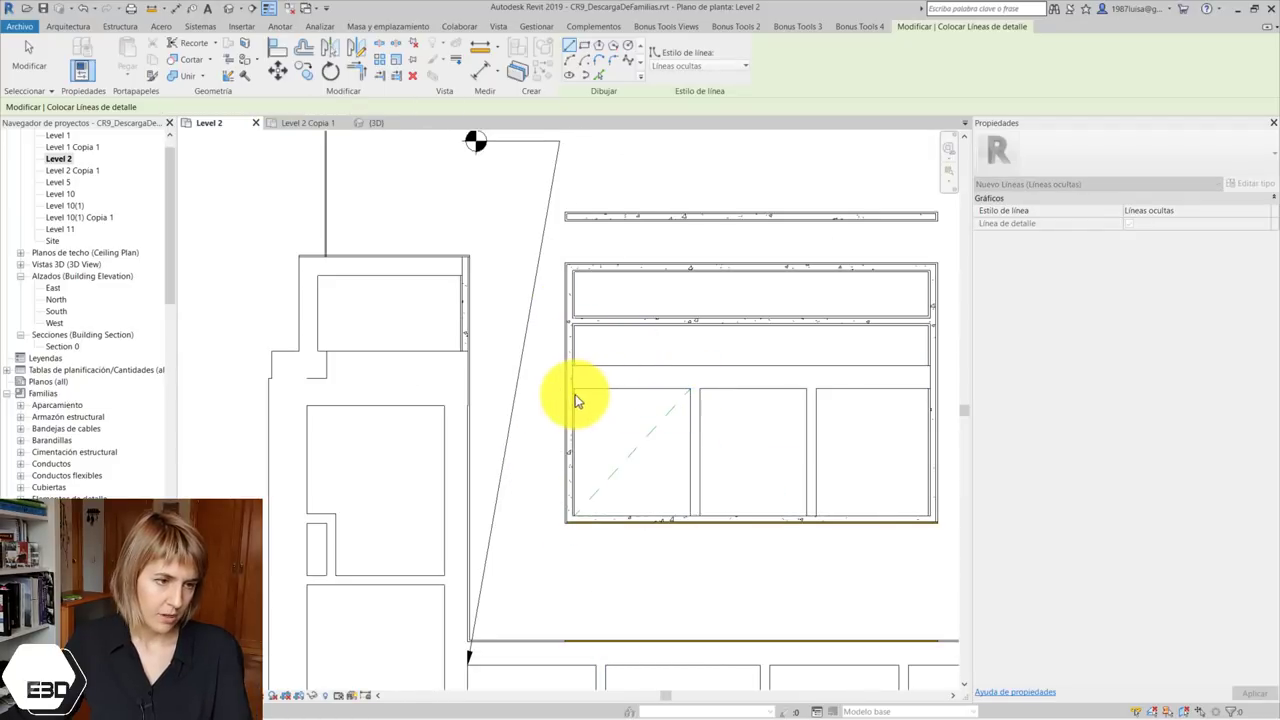
left_click(686, 517)
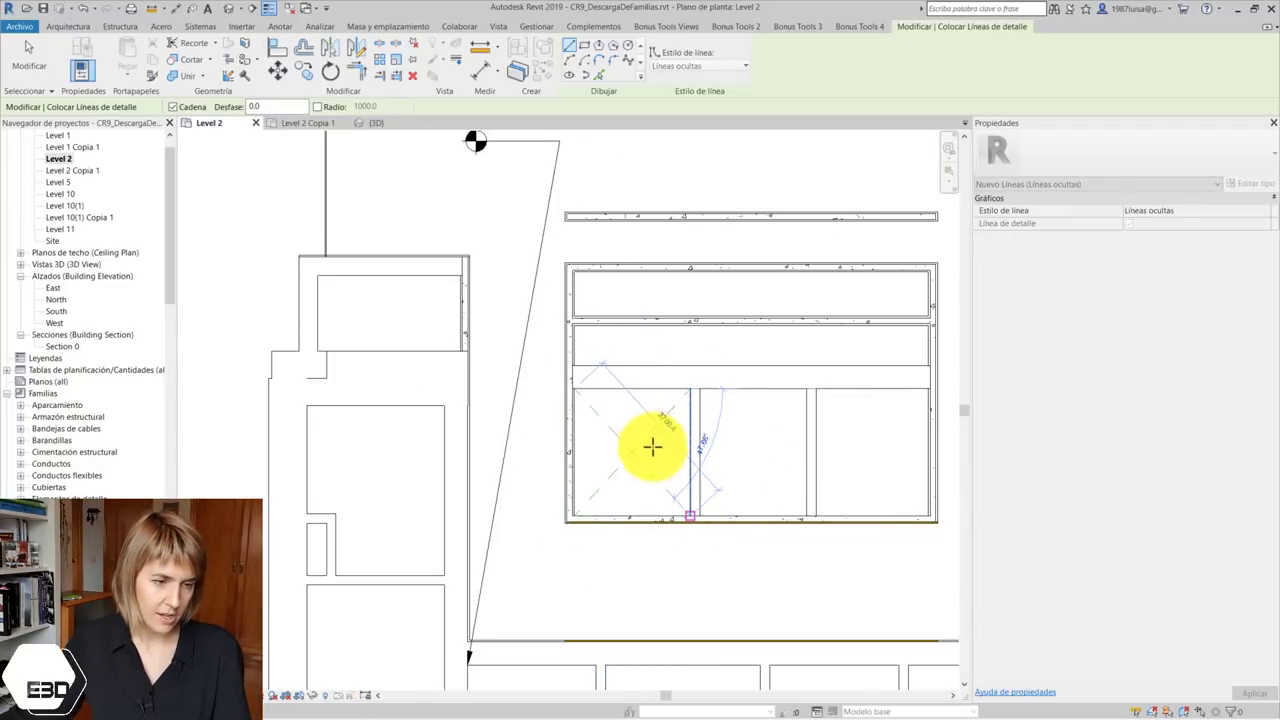
key("Escape")
key("Escape")
scroll(640, 445, "down", 3)
scroll(635, 455, "down", 1)
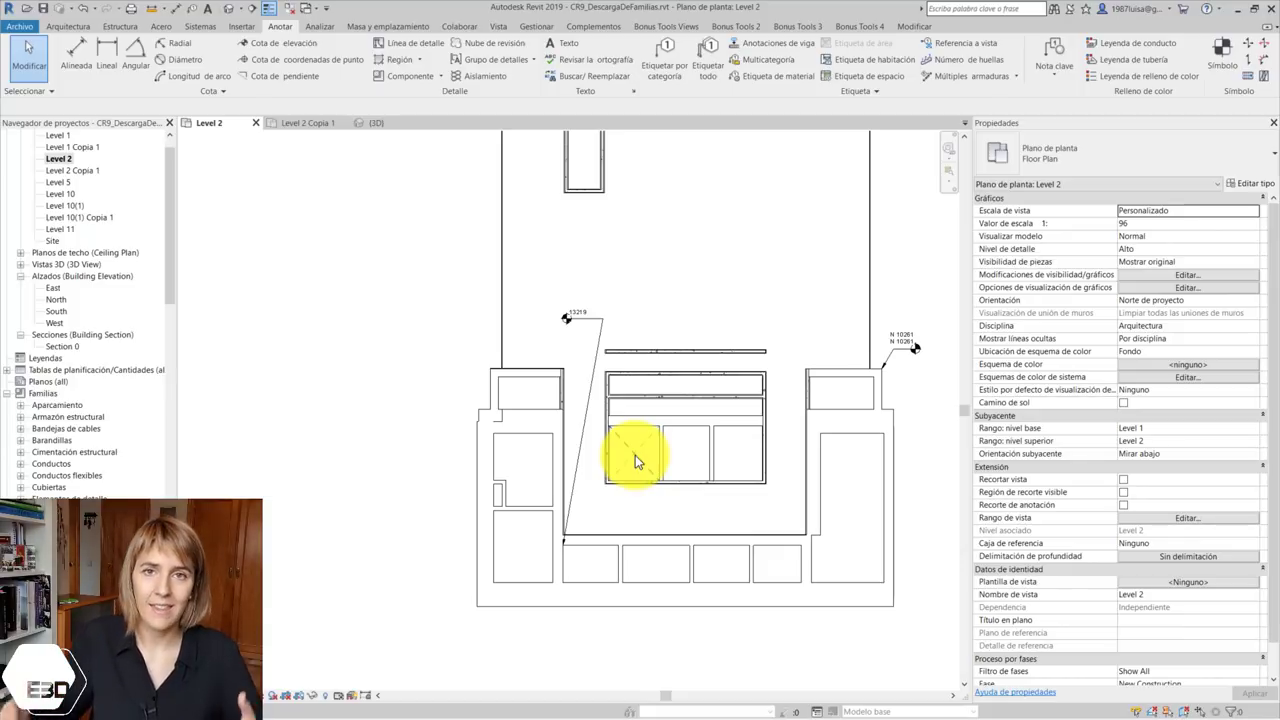
left_click(421, 60)
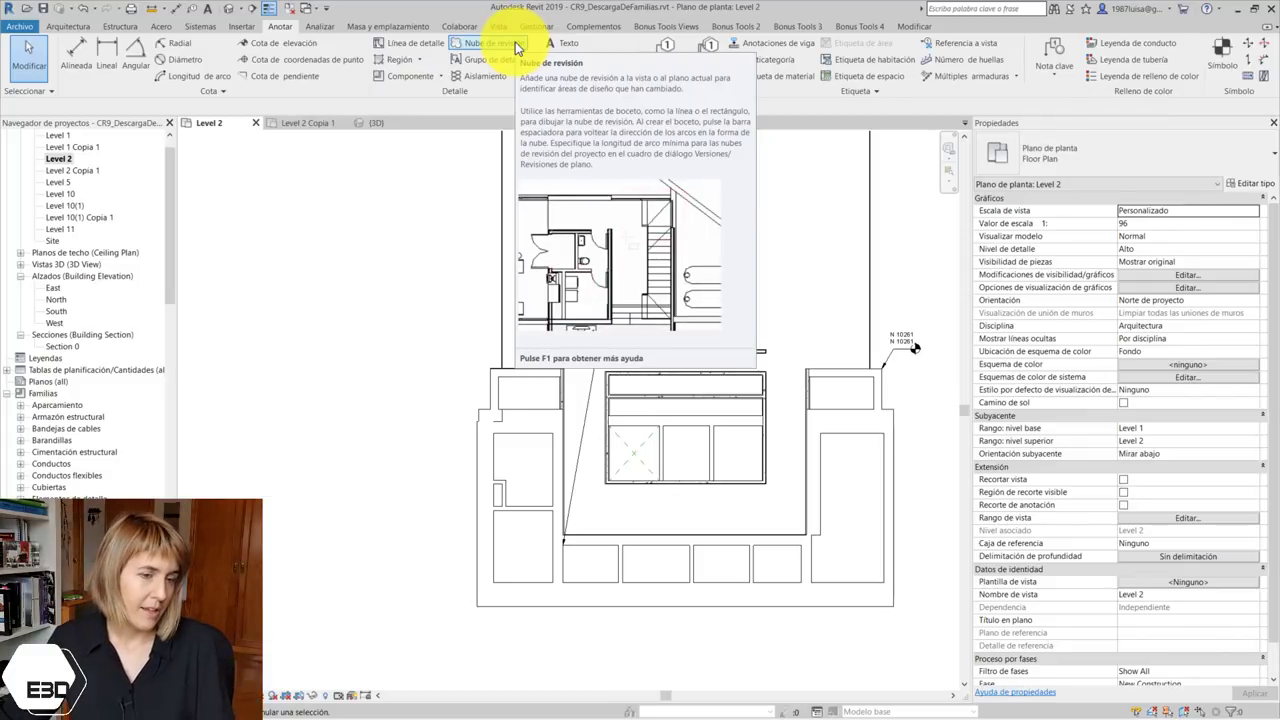
Sketch a rectangular revision cloud over the plan and finish it
left_click(515, 47)
left_click(665, 252)
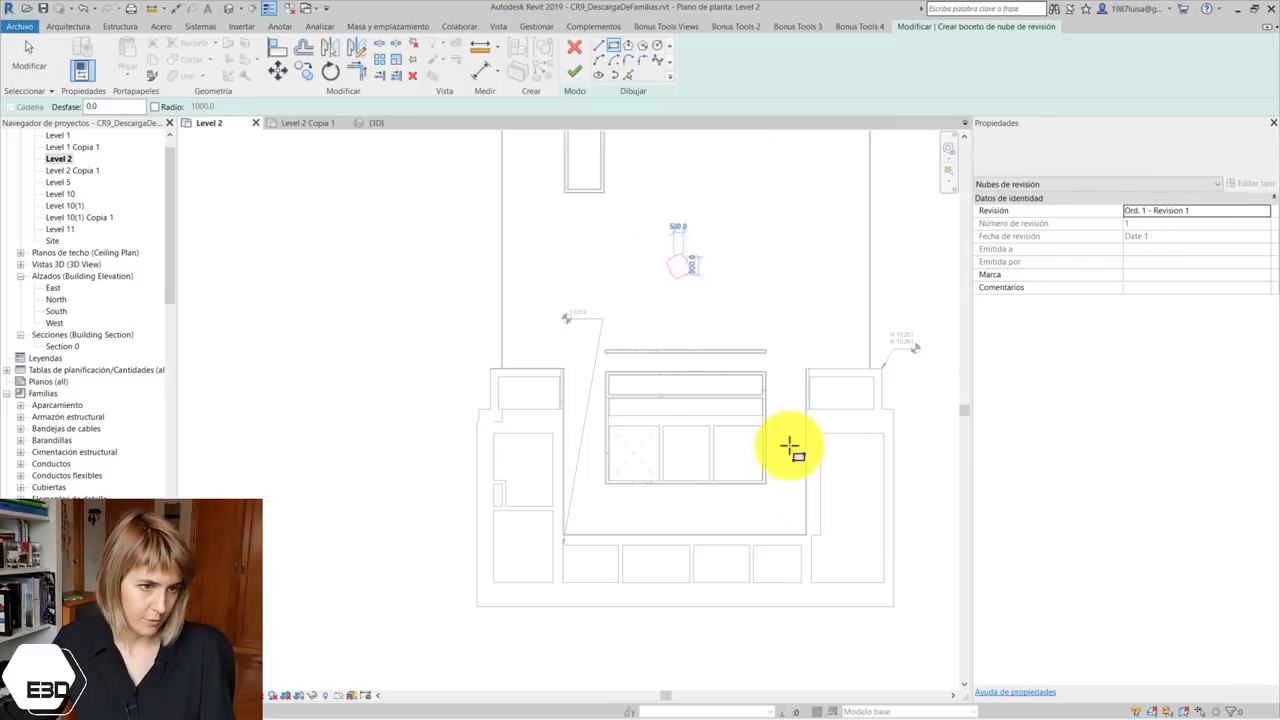
left_click(915, 640)
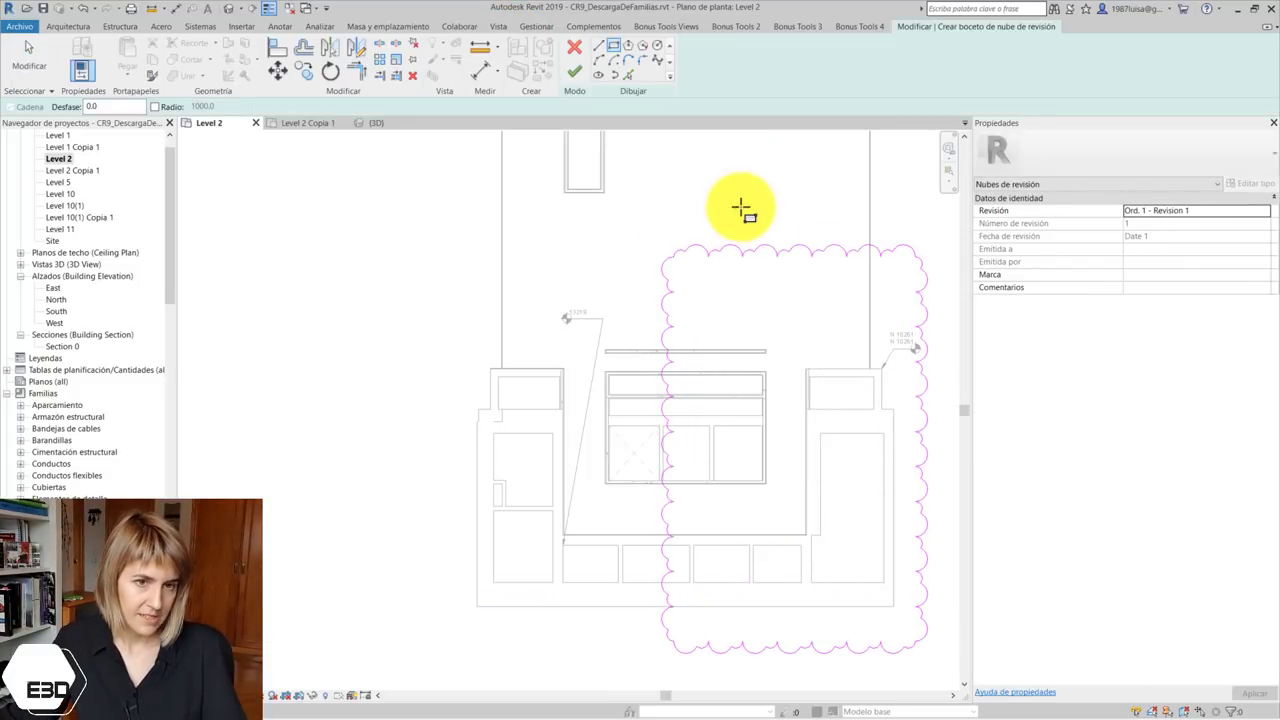
scroll(636, 217, "down", 1)
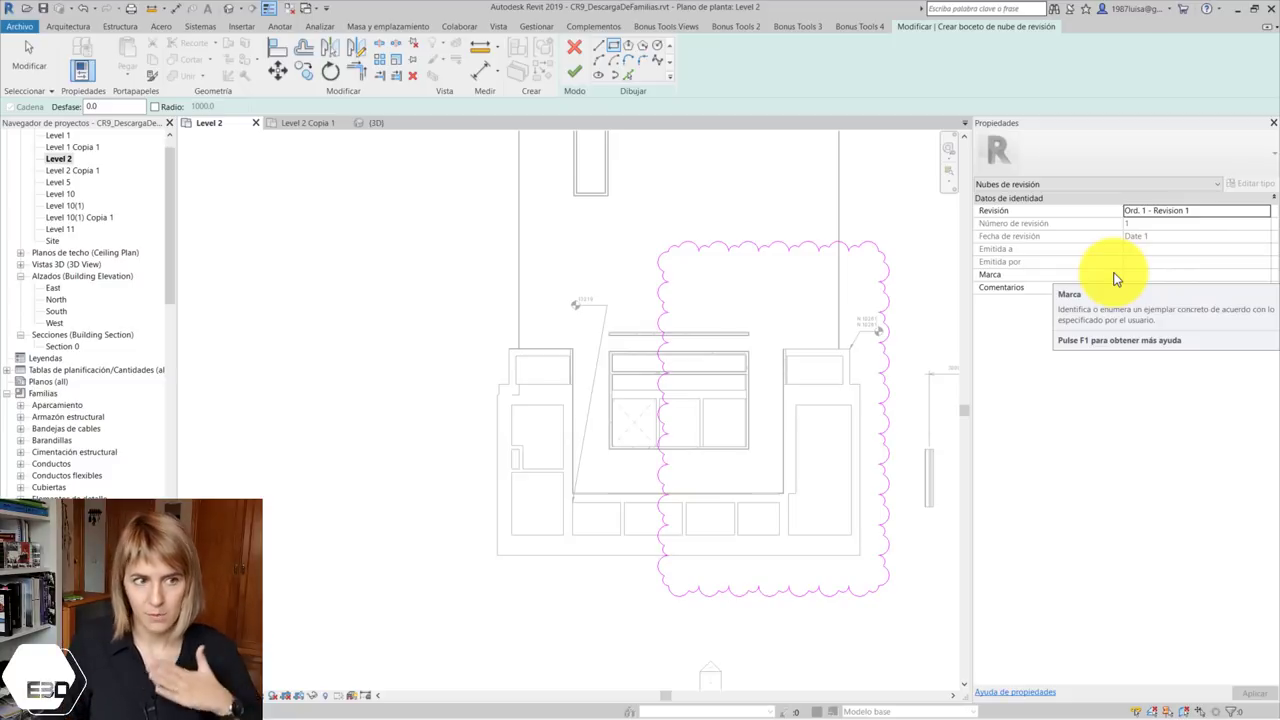
left_click(574, 72)
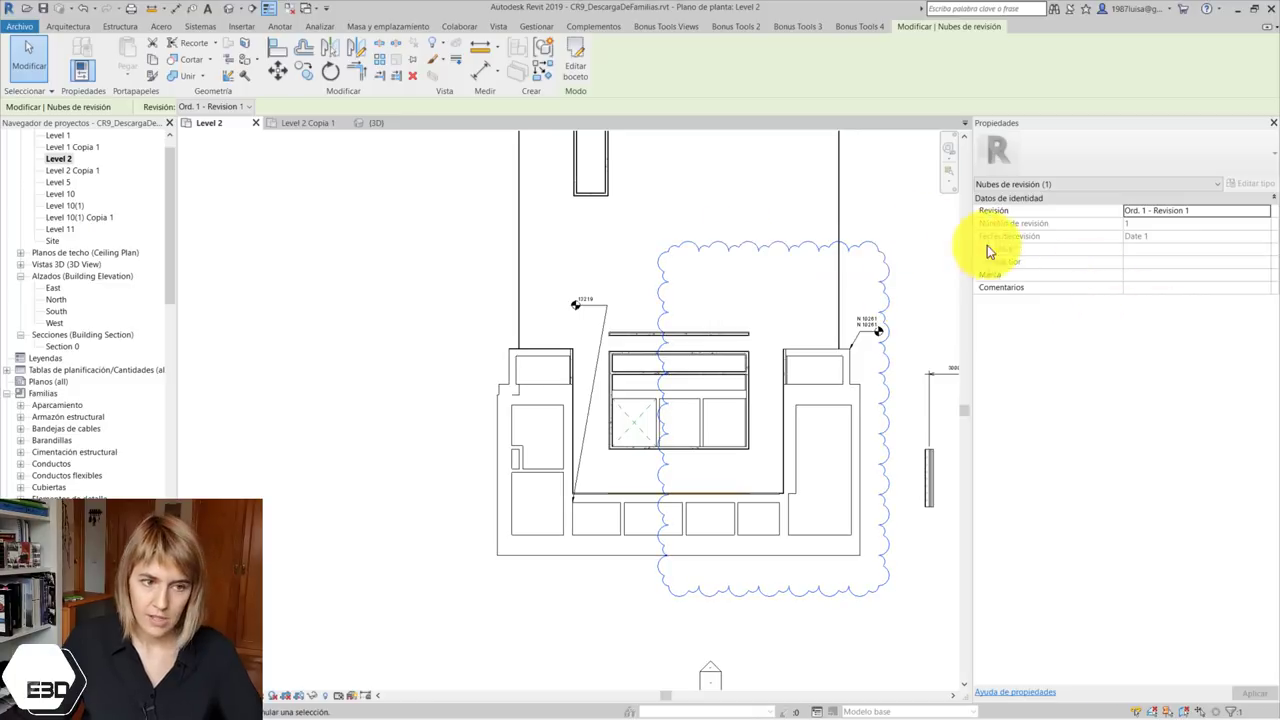
Window-select the revision cloud and delete it
scroll(651, 363, "down", 1)
scroll(757, 296, "down", 3)
scroll(737, 394, "up", 3)
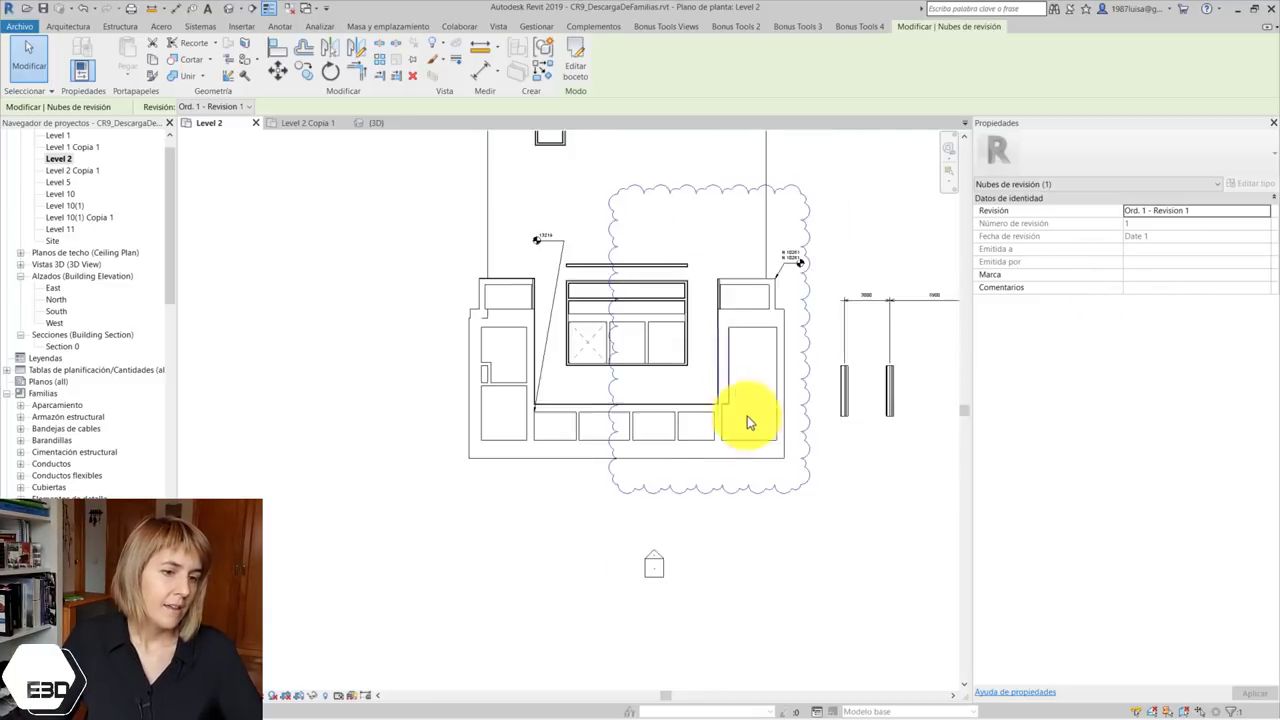
left_click_drag(855, 490, 808, 445)
key("Delete")
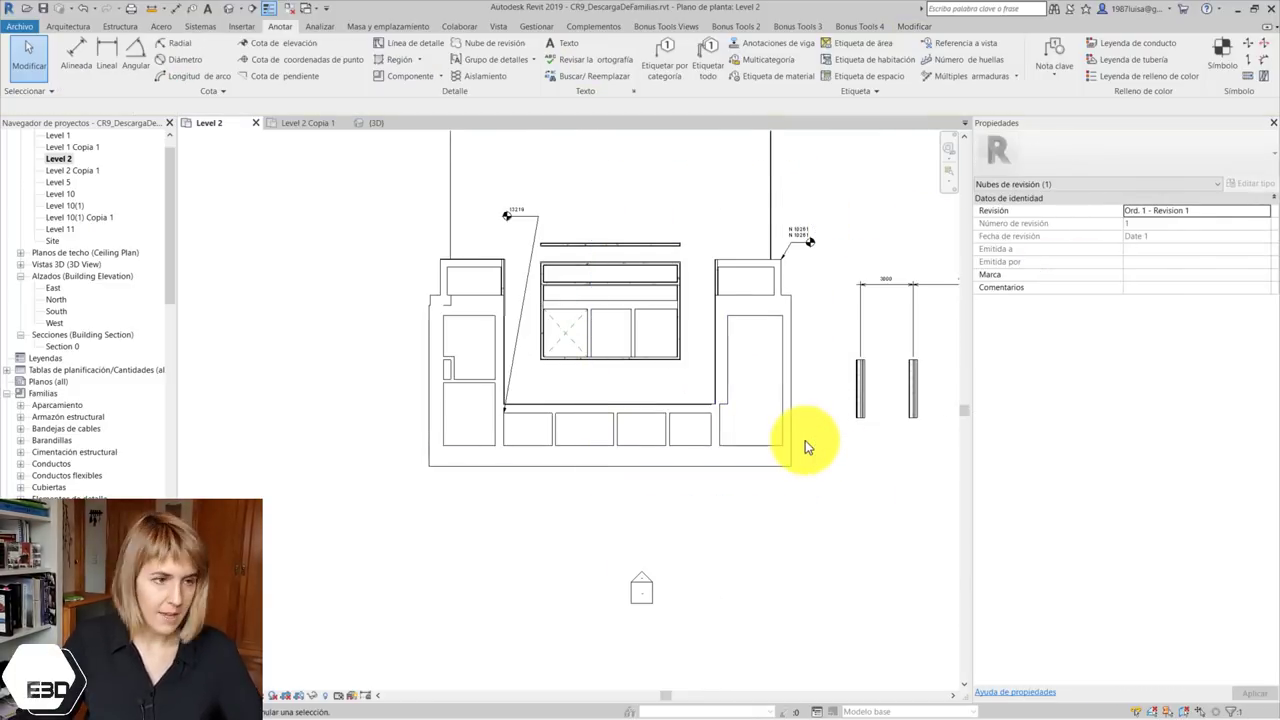
Start a text note in the plan, close it empty, and return to the Annotate tools
left_click(573, 50)
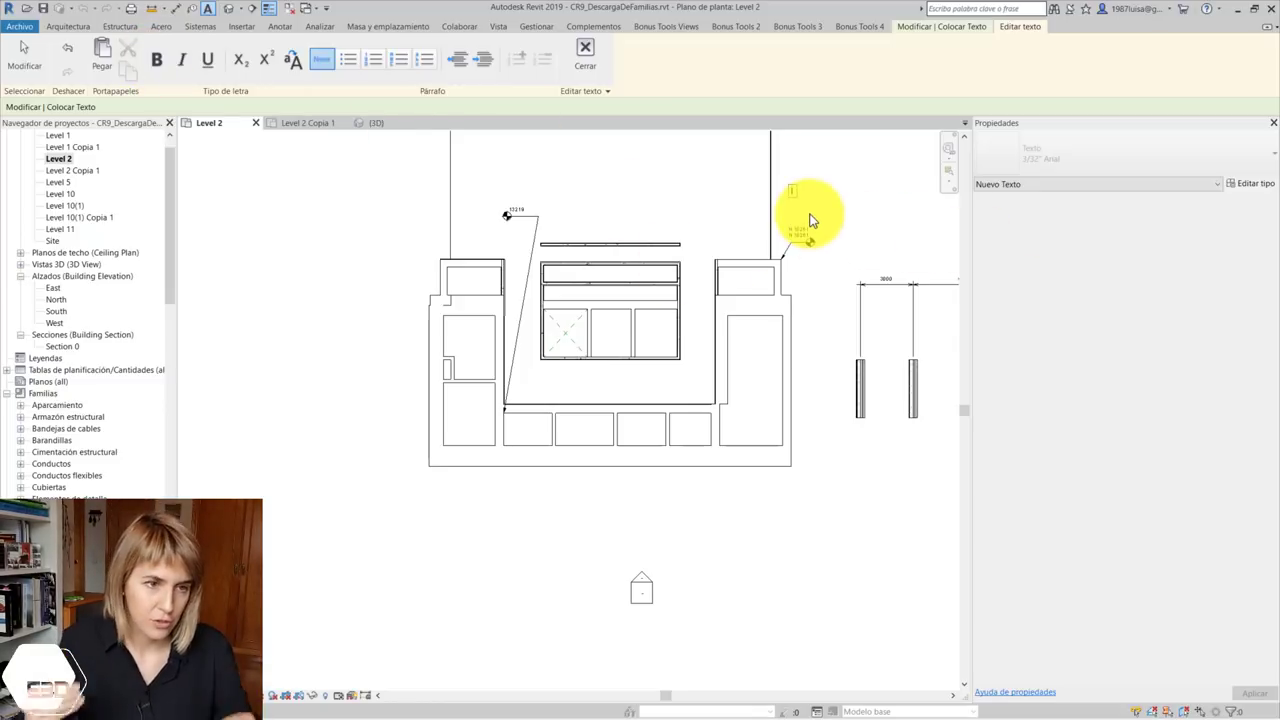
left_click(585, 52)
scroll(437, 294, "down", 1)
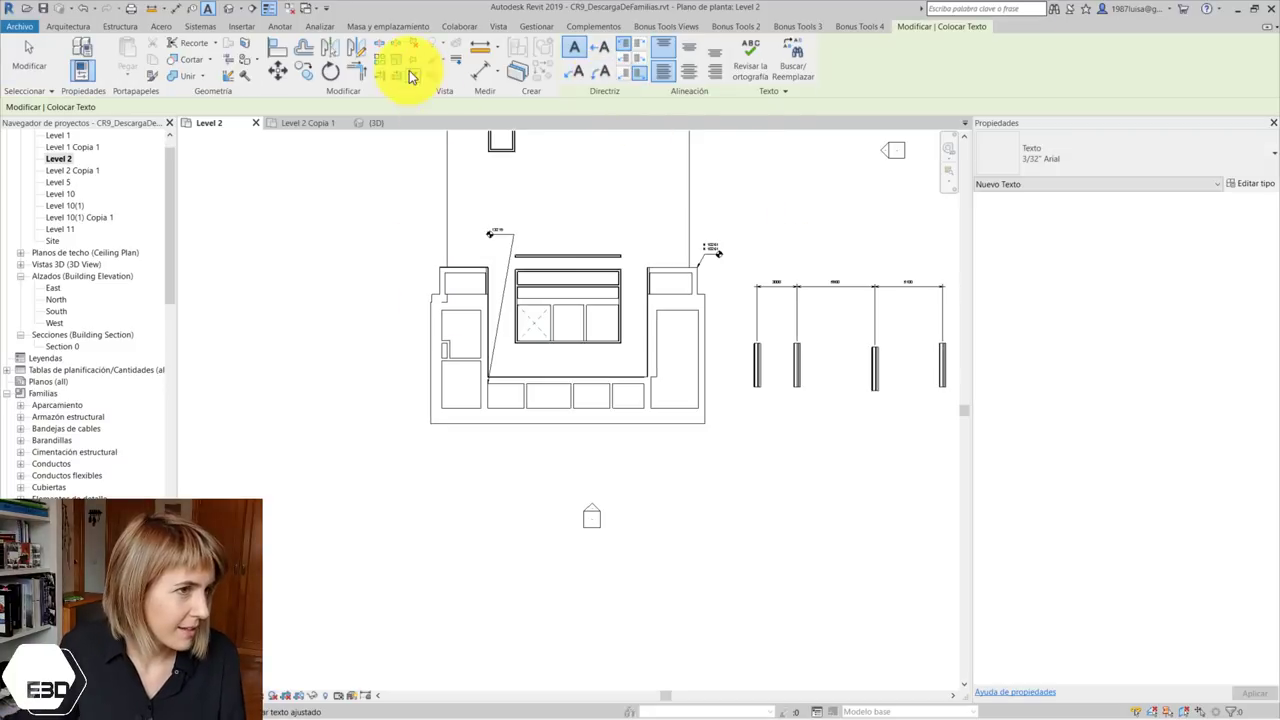
left_click(283, 27)
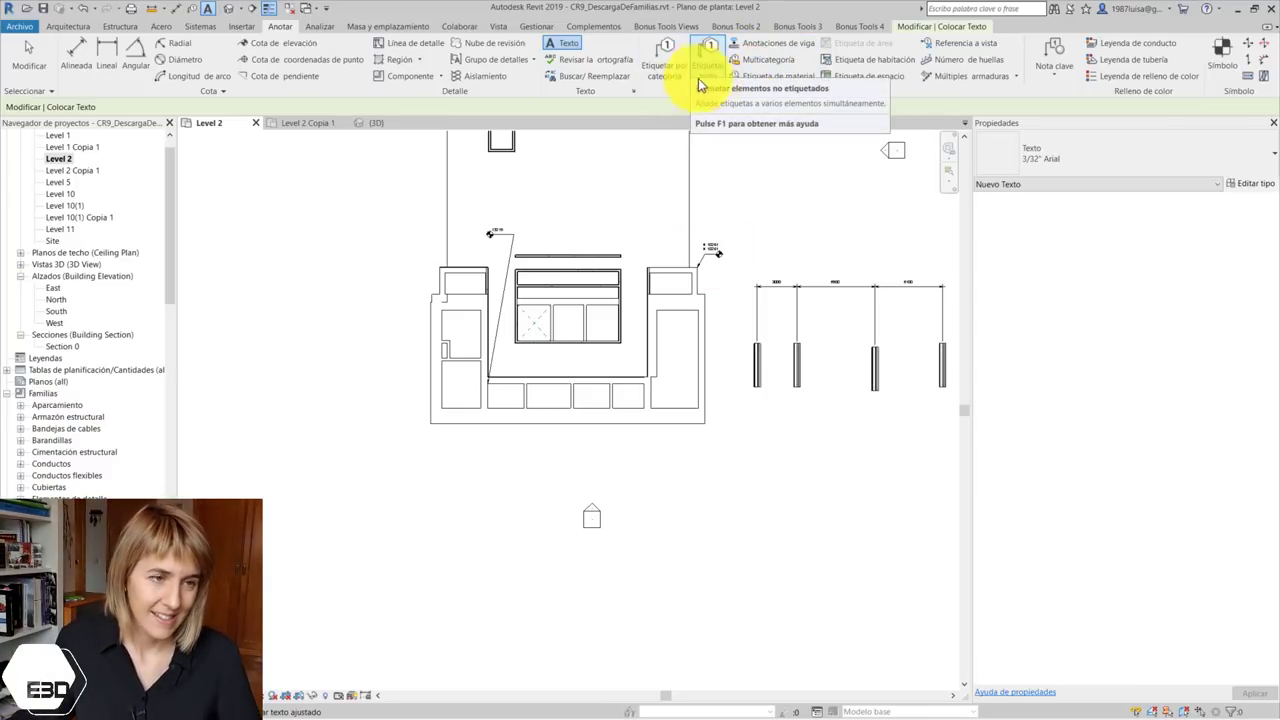
Tag the door near the top of the plan with Tag by Category and select the resulting tag 7
scroll(753, 193, "down", 2)
scroll(657, 266, "up", 2)
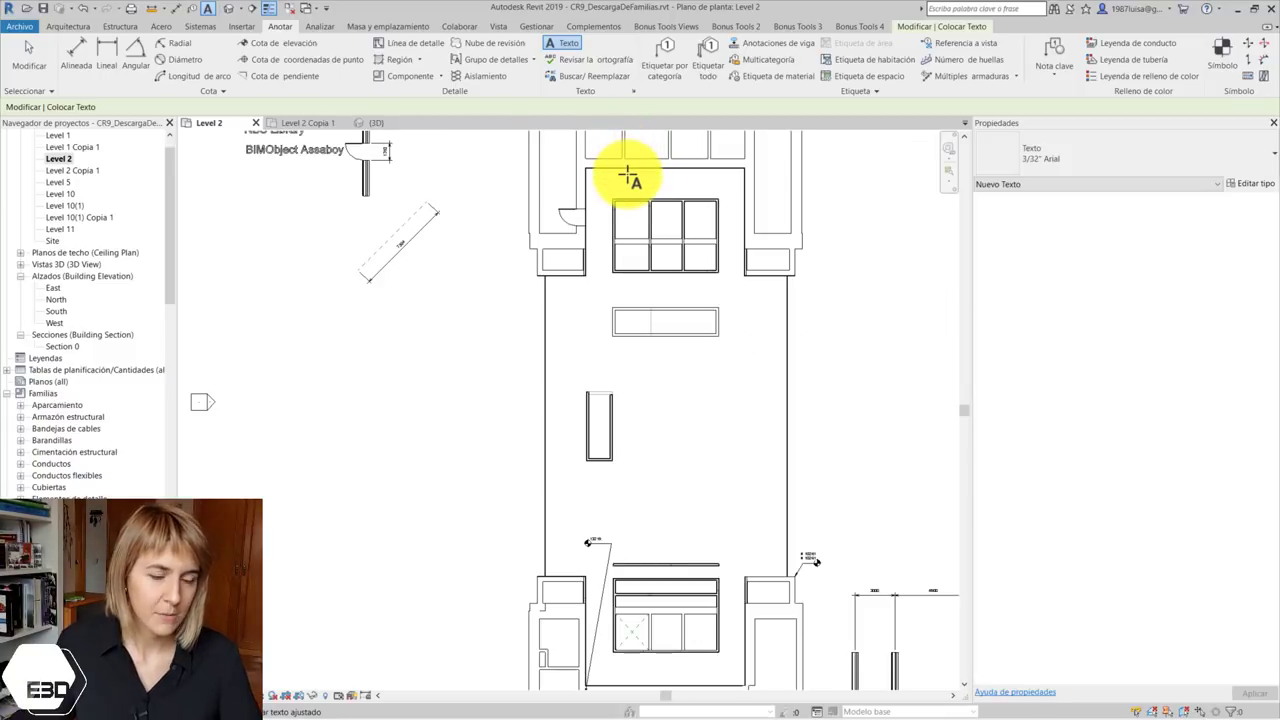
key("Escape")
left_click(659, 50)
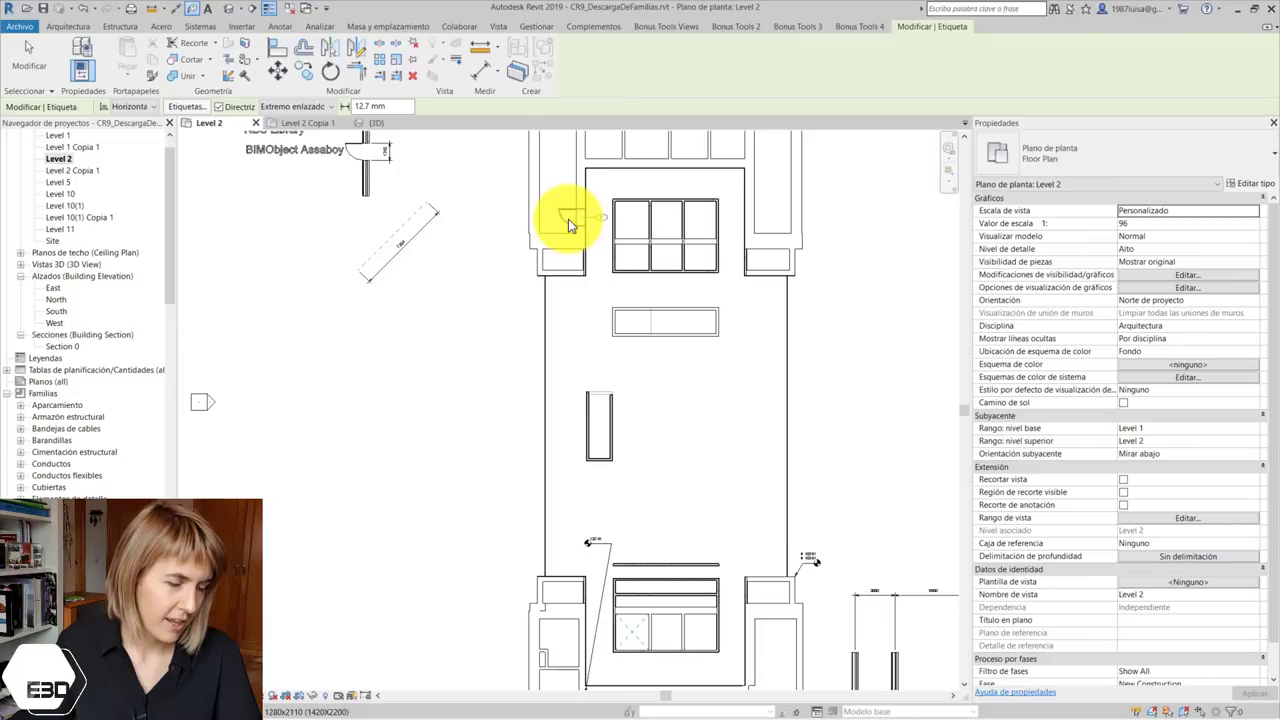
scroll(568, 219, "up", 2)
left_click(551, 200)
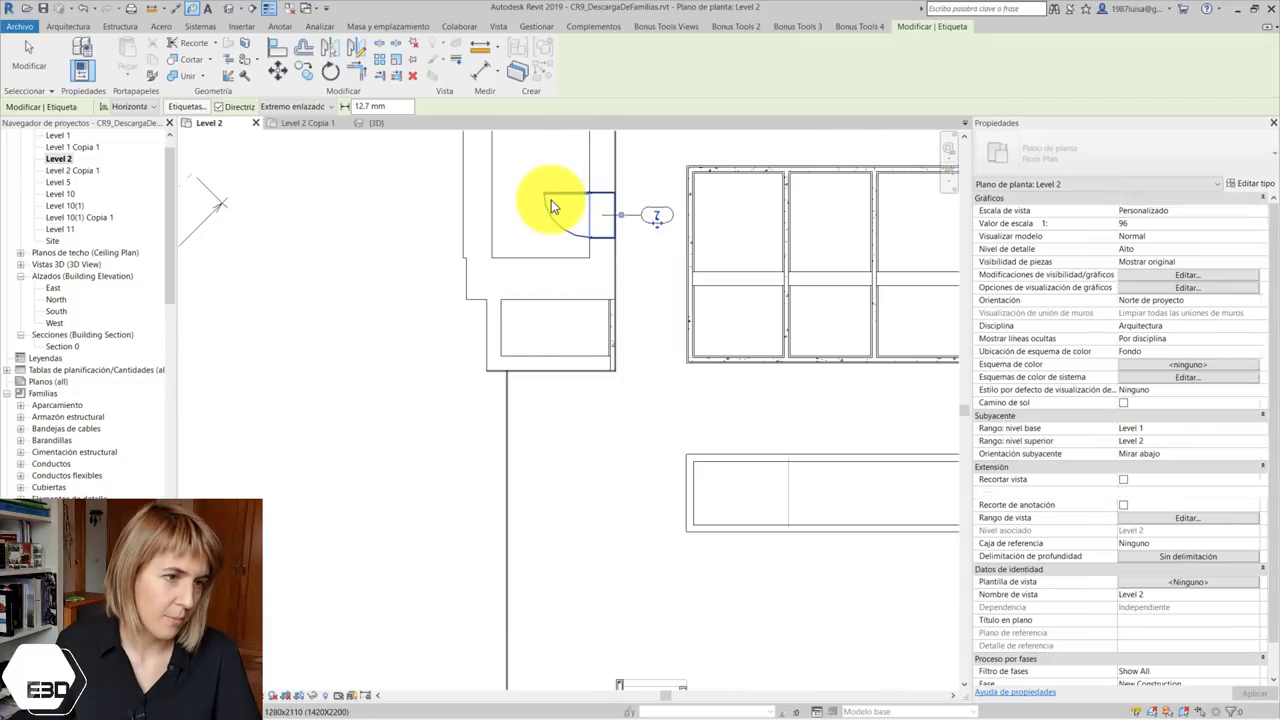
scroll(663, 271, "up", 1)
key("Escape")
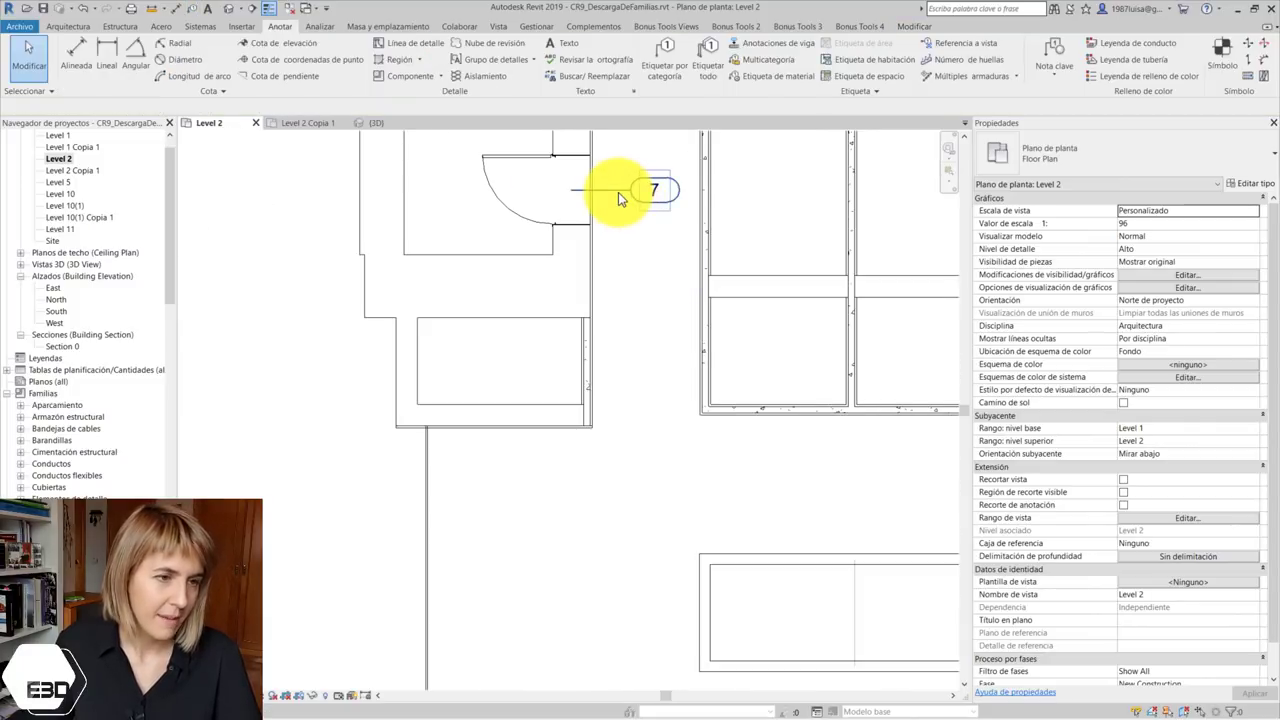
left_click(618, 192)
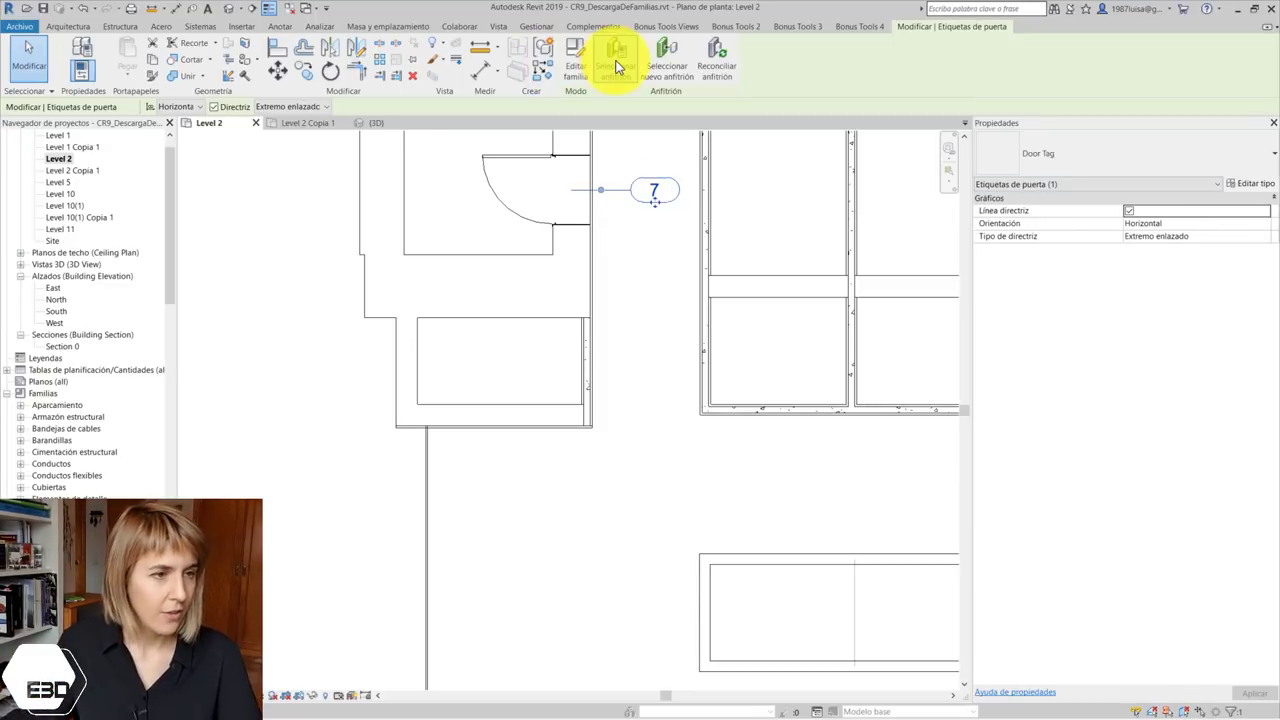
Open the Door Tag family, confirm its 101 label uses the Marca parameter, then return to Level 2
left_click(567, 65)
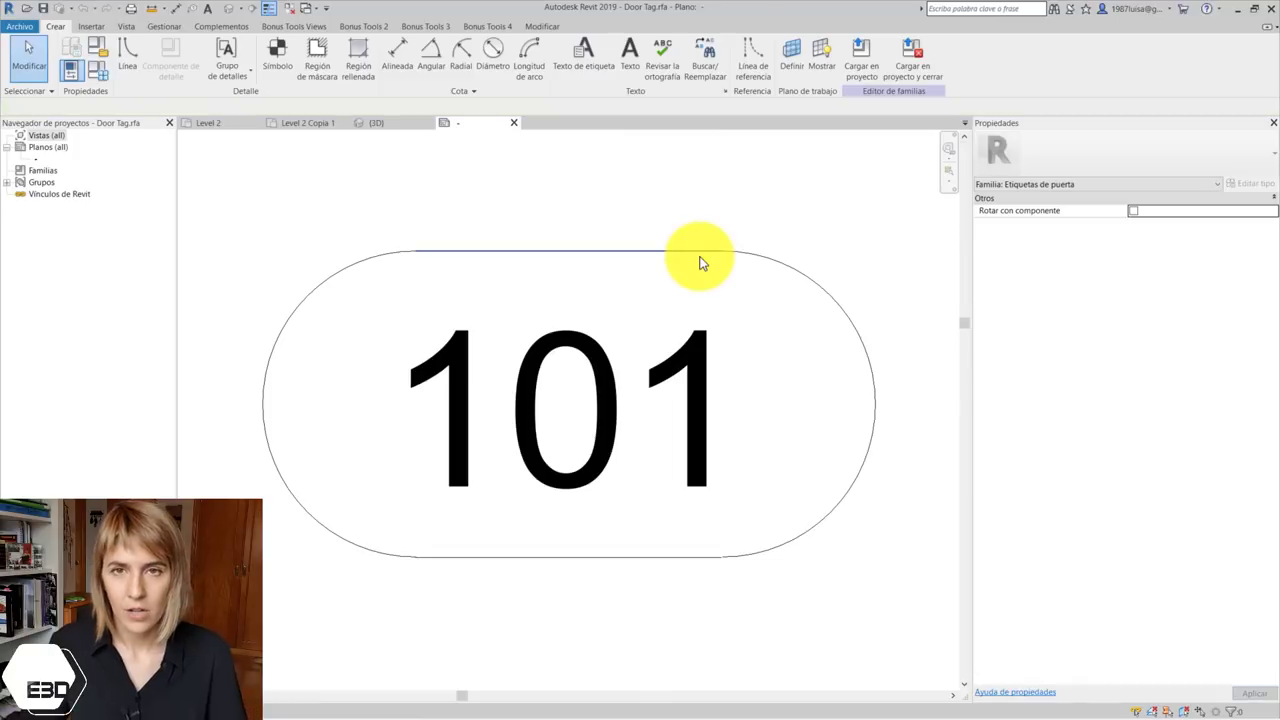
left_click(660, 268)
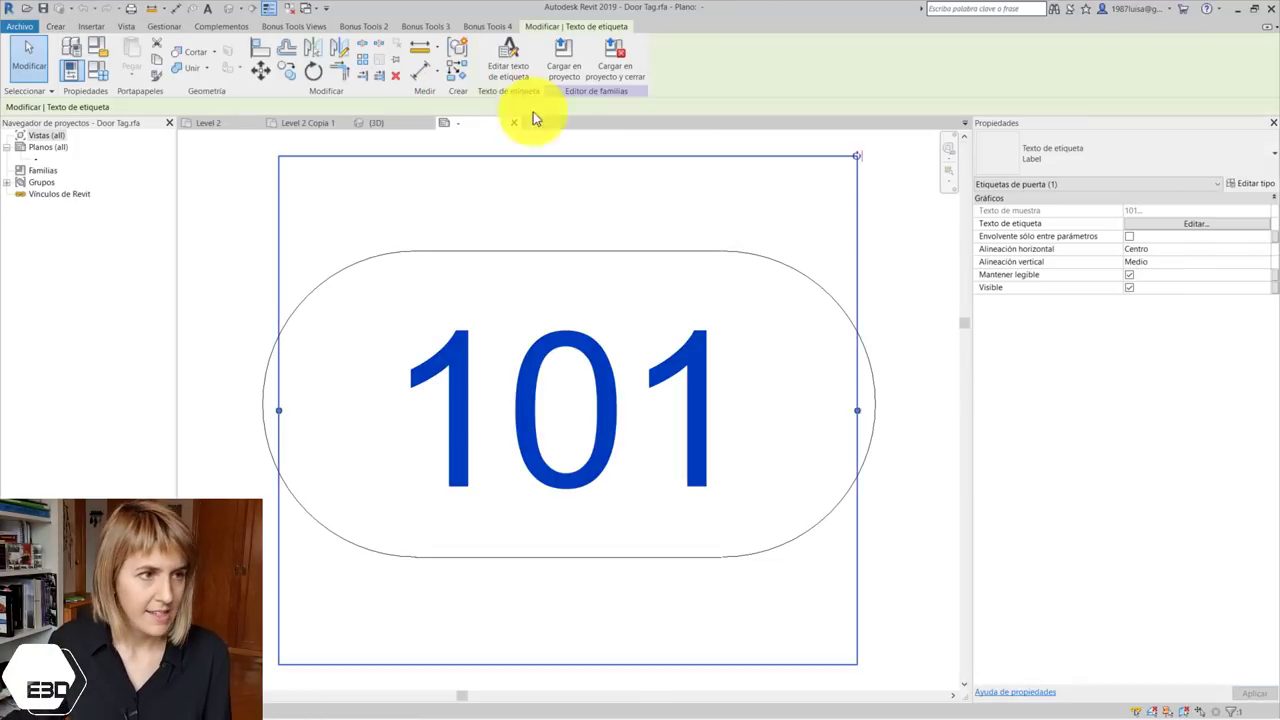
left_click(490, 68)
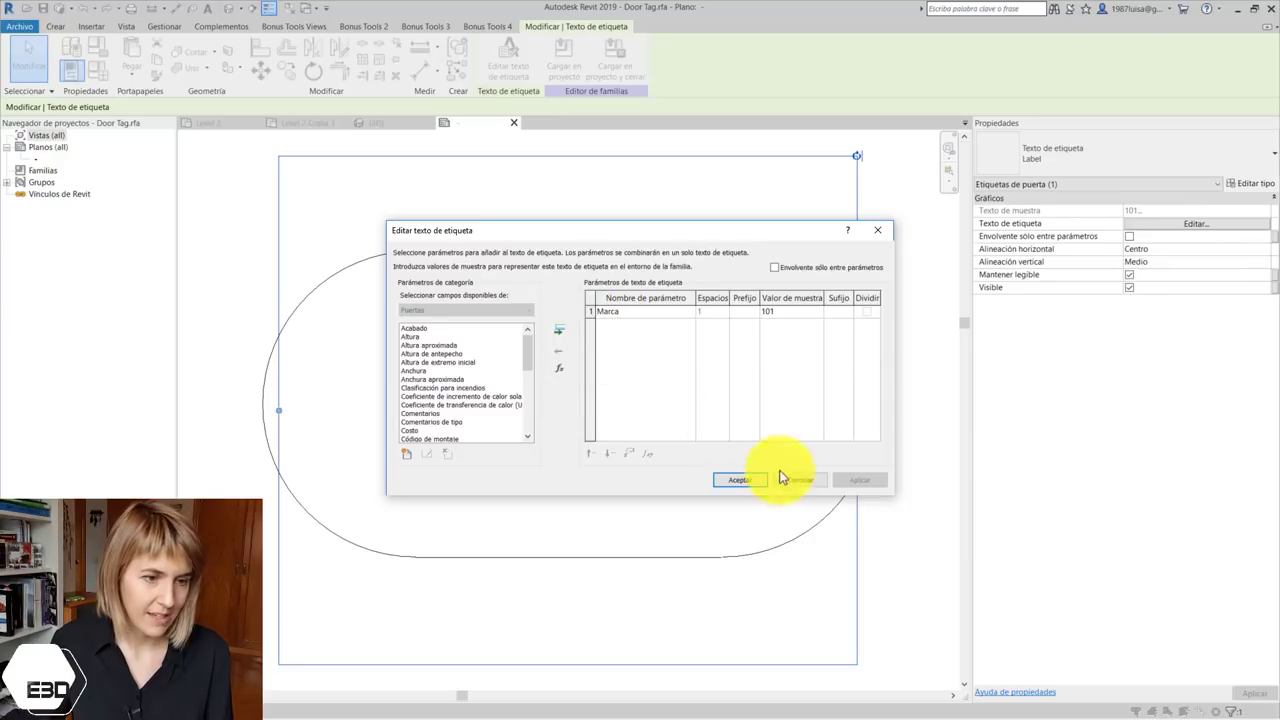
left_click(803, 482)
scroll(658, 390, "down", 2)
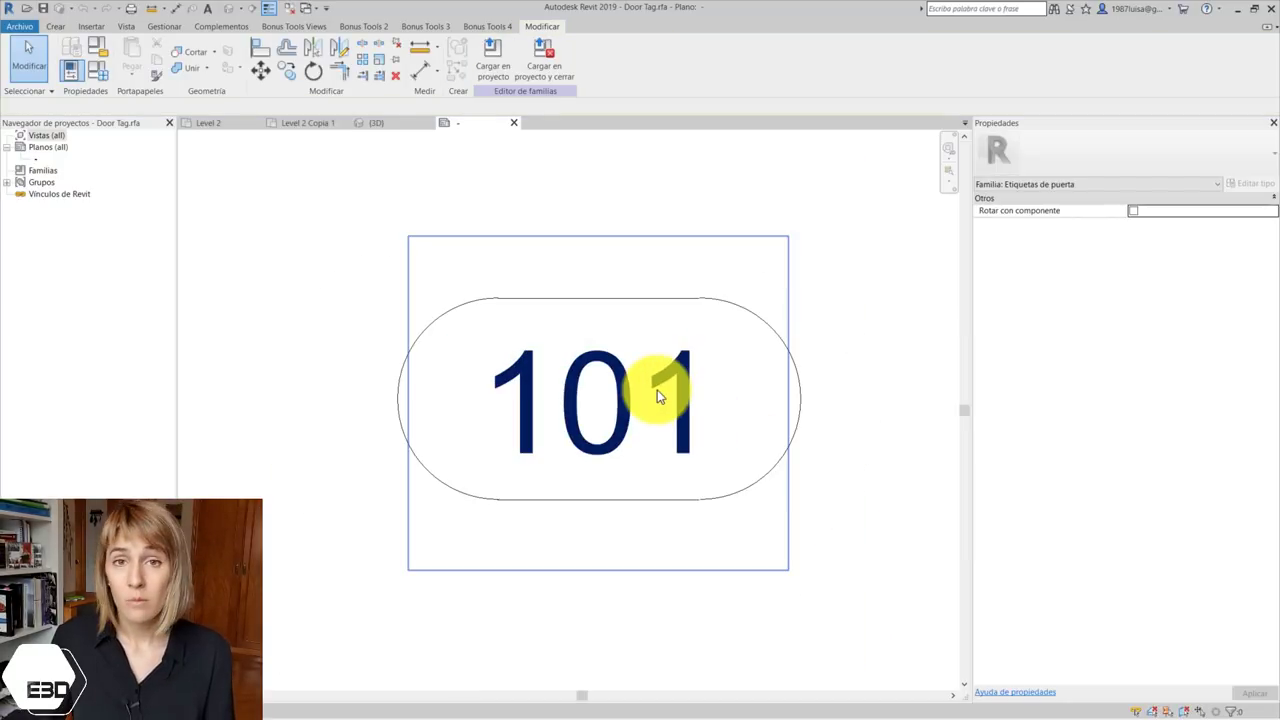
key("ctrl+Tab")
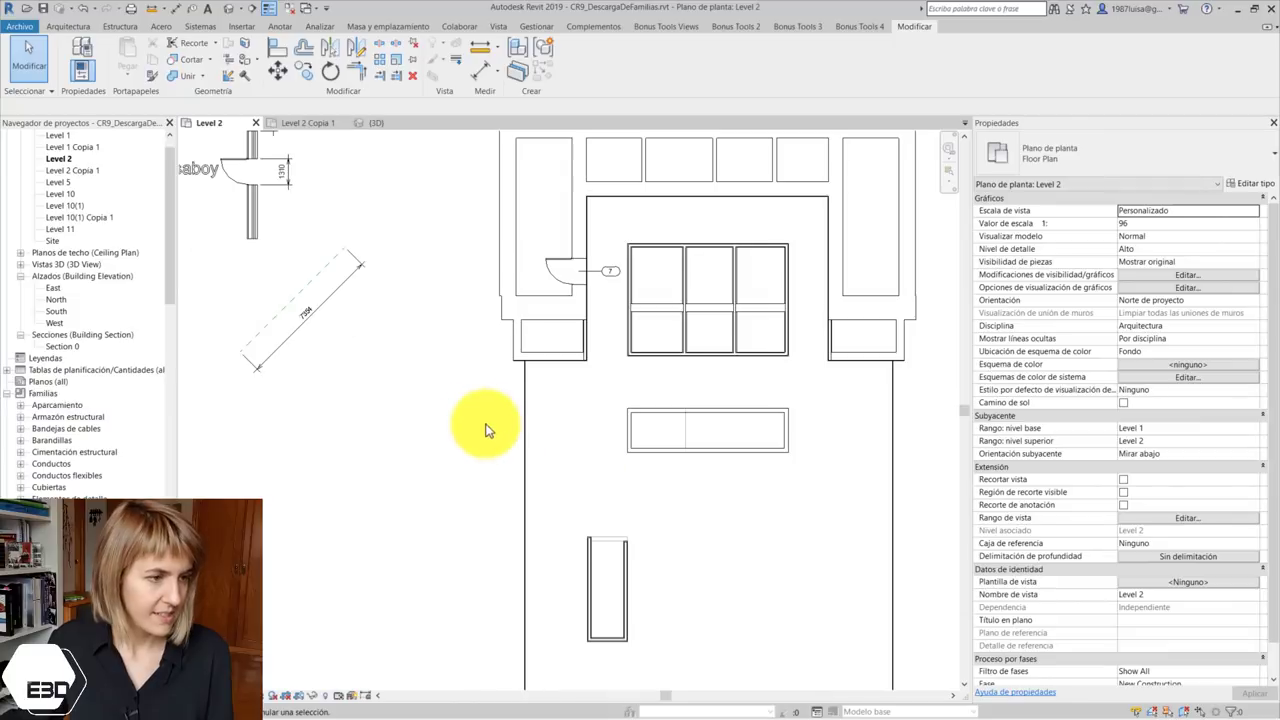
Create family Familia1 from the Anotaciones template Etiqueta de puerta métrica.rft
left_click(10, 27)
mouse_move(45, 79)
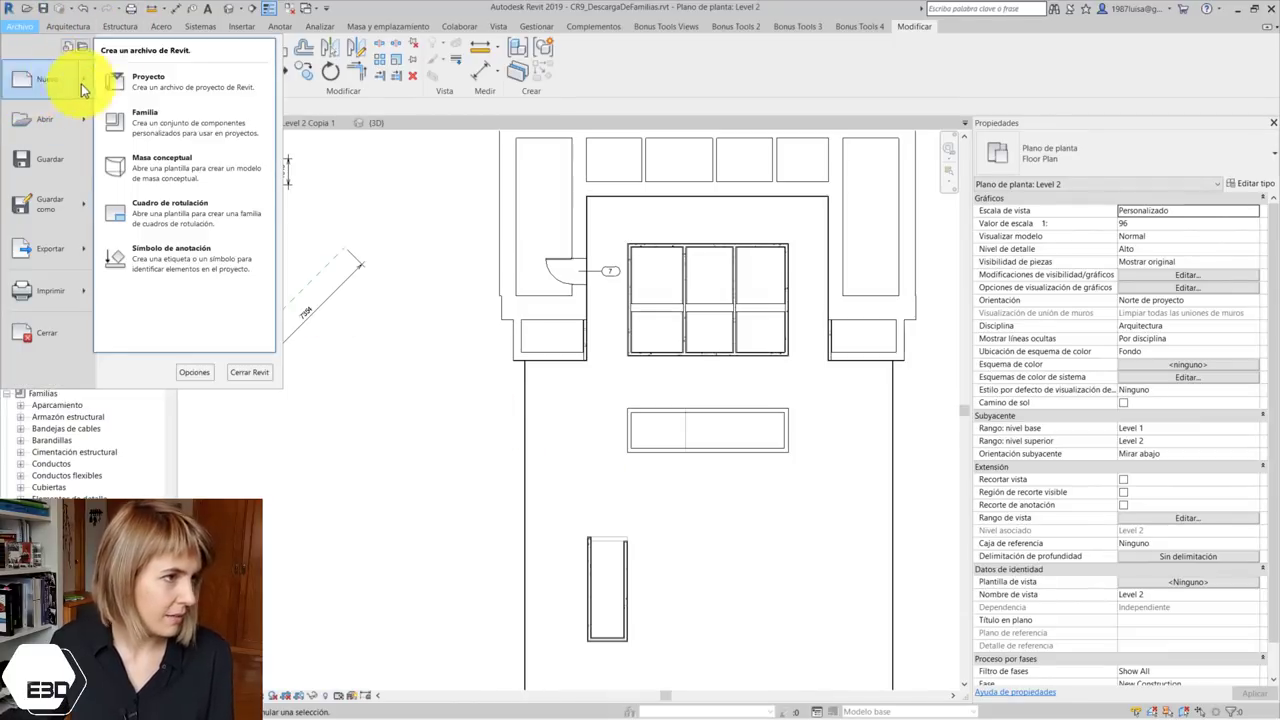
key("Escape")
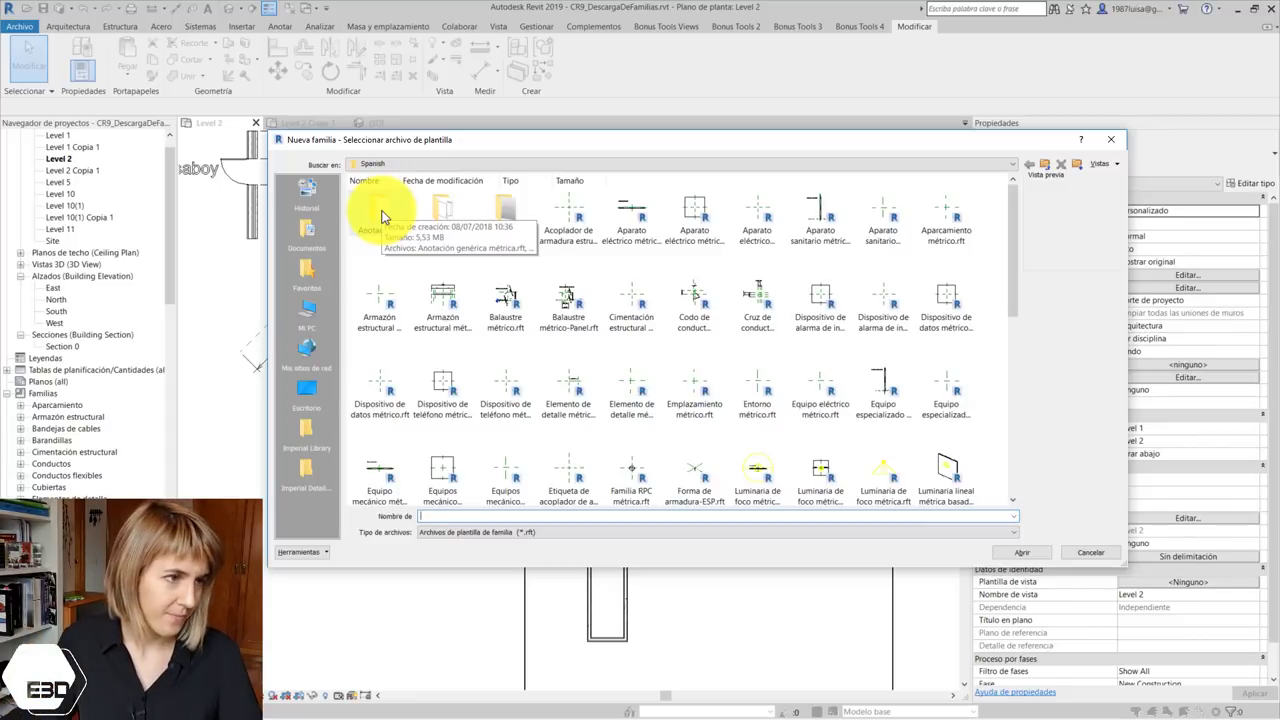
double_click(381, 216)
left_click(385, 212)
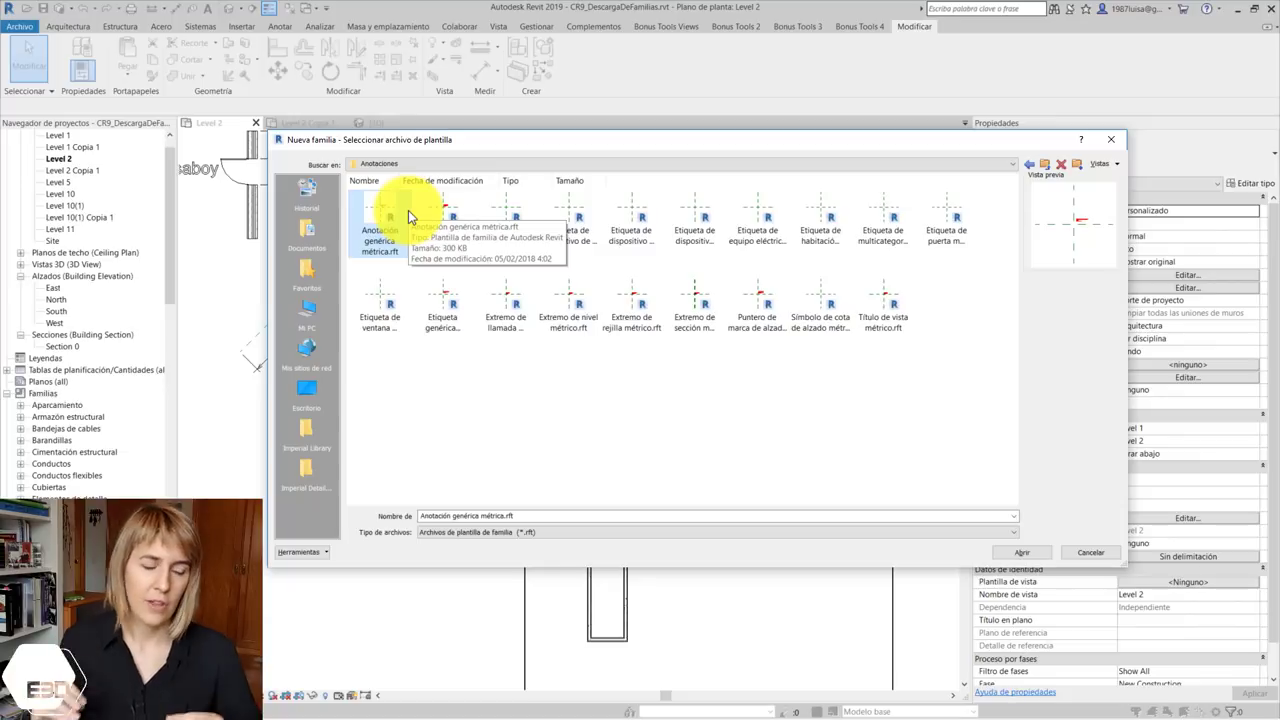
left_click(948, 236)
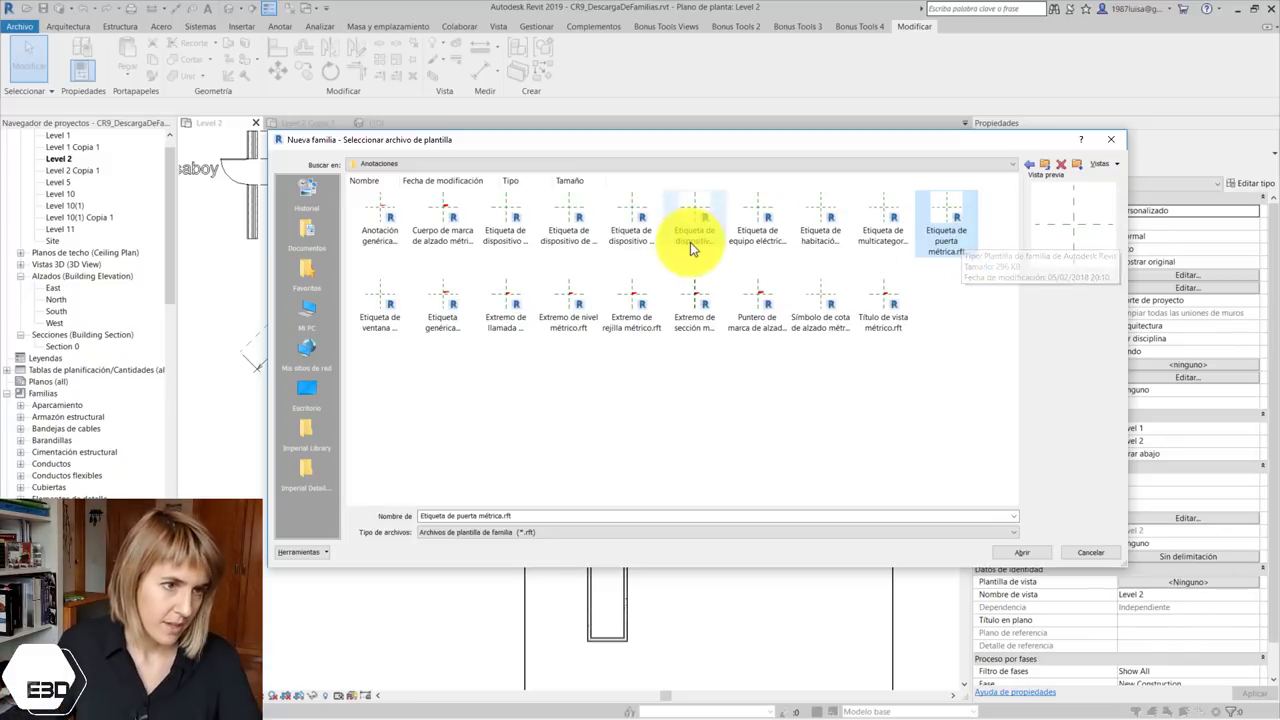
left_click(755, 226)
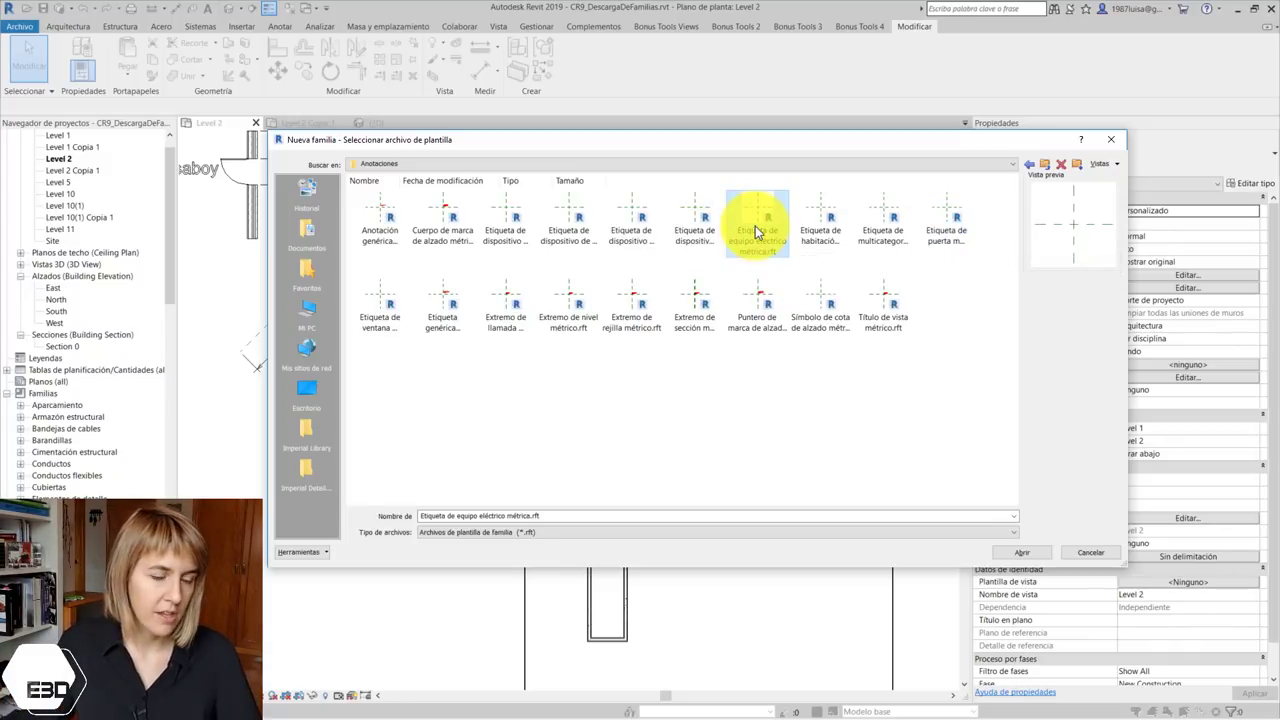
left_click(648, 266)
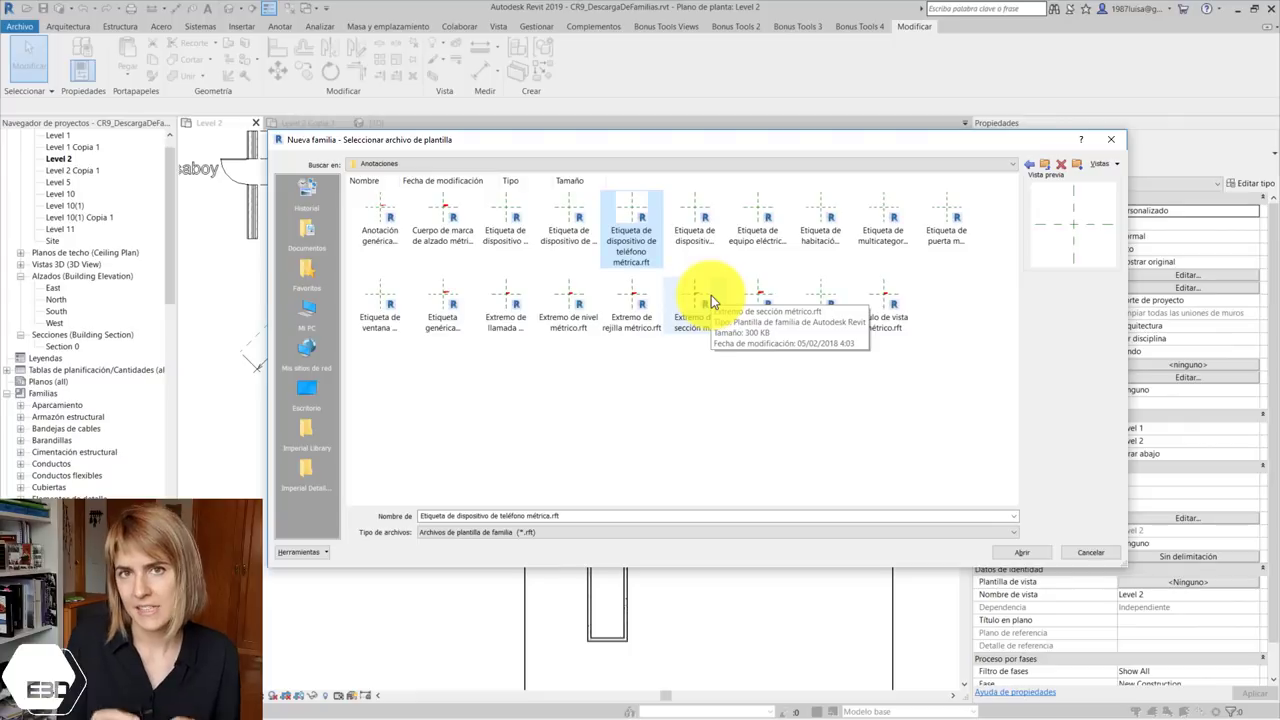
left_click(837, 245)
left_click(932, 240)
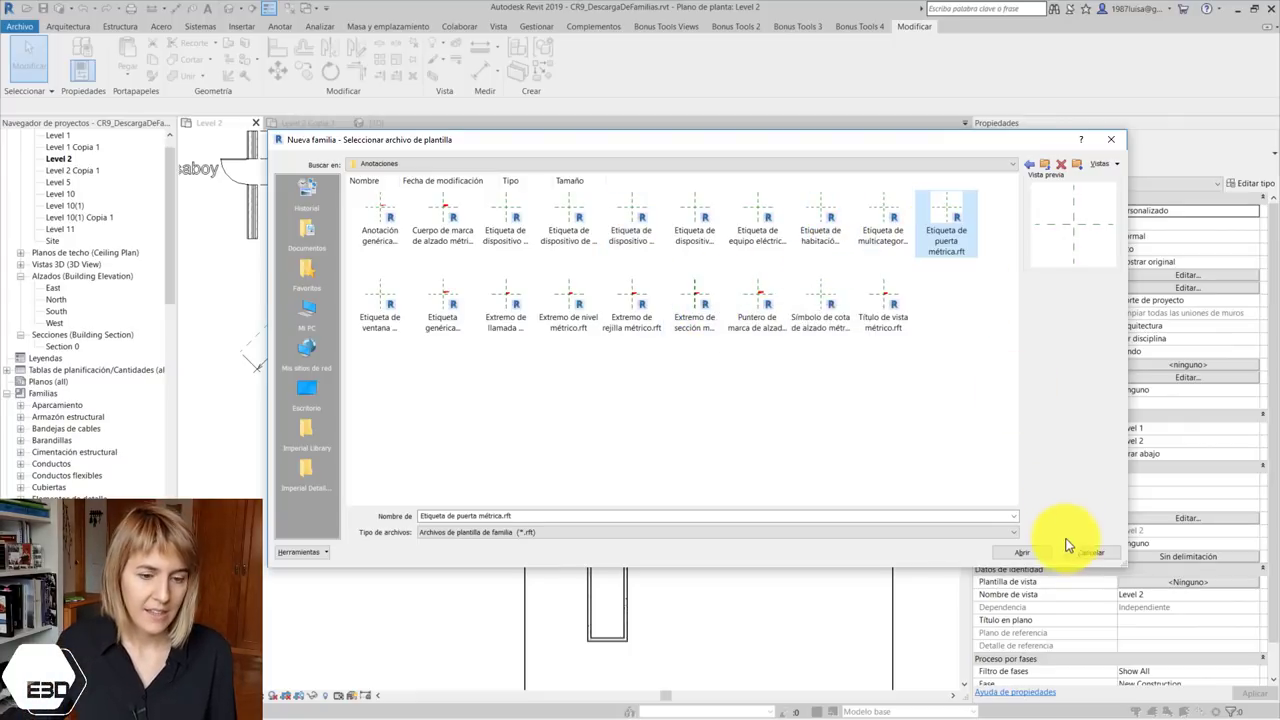
left_click(1032, 558)
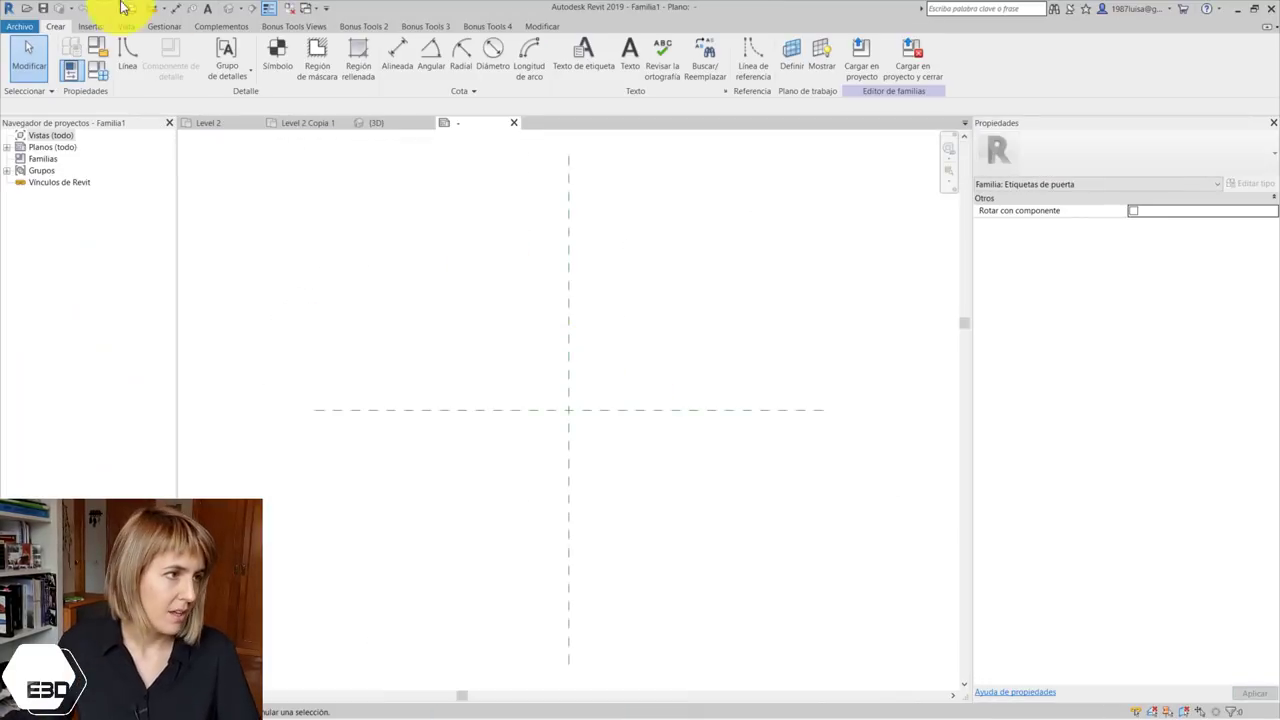
Review the tag categories in Family Category and Parameters, keeping Familia1 as Etiquetas de puerta
left_click(95, 48)
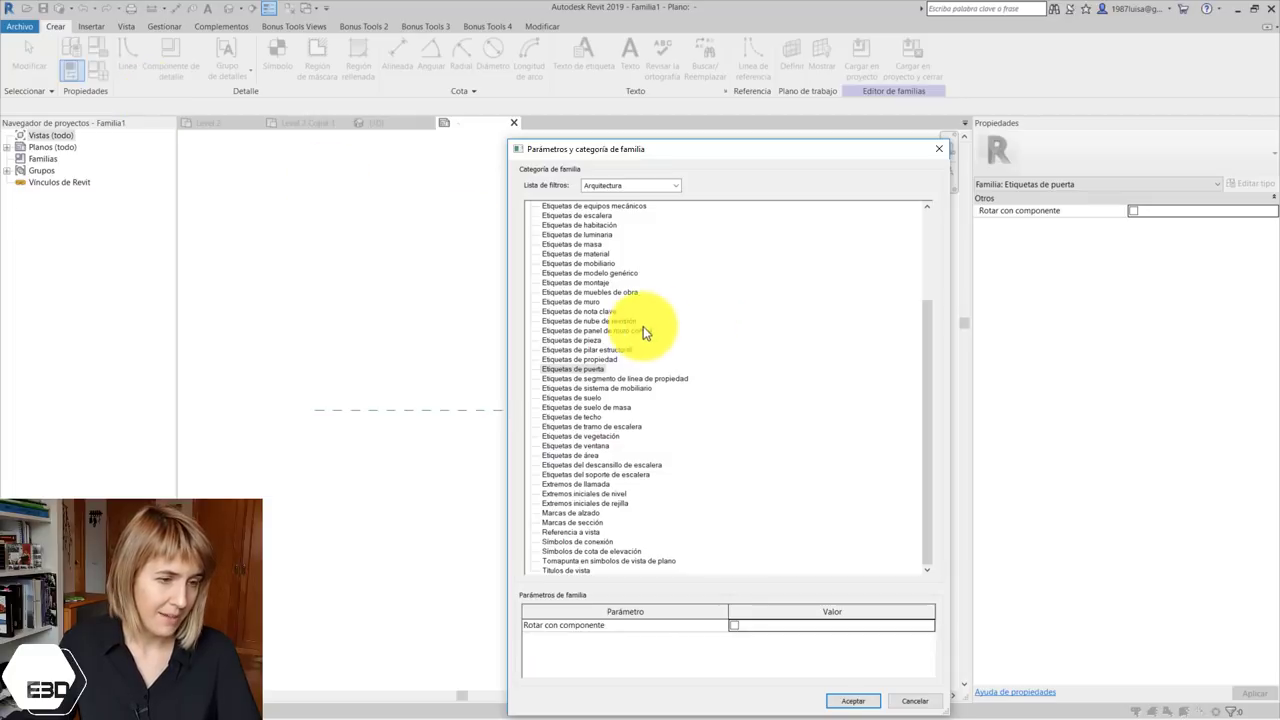
scroll(630, 332, "up", 1)
scroll(615, 340, "up", 2)
scroll(612, 342, "up", 2)
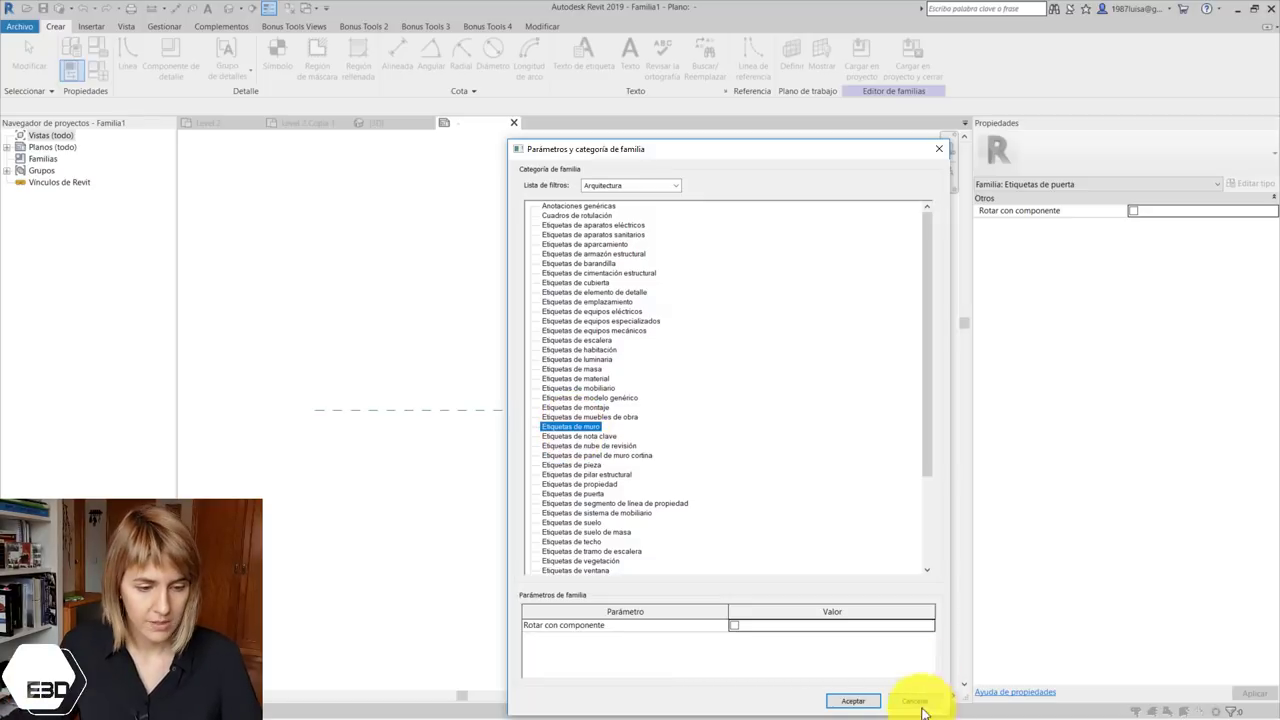
left_click(853, 701)
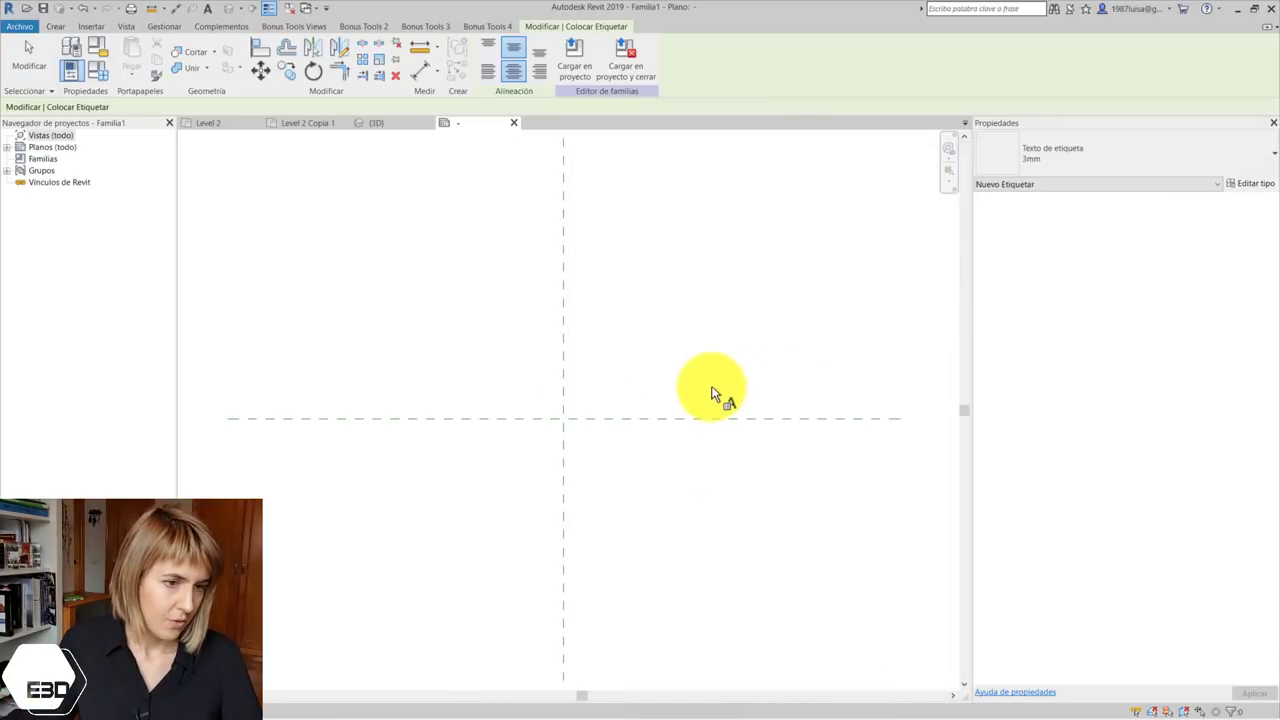
Place a label at the reference plane intersection showing the Área parameter
left_click(558, 406)
scroll(447, 383, "down", 5)
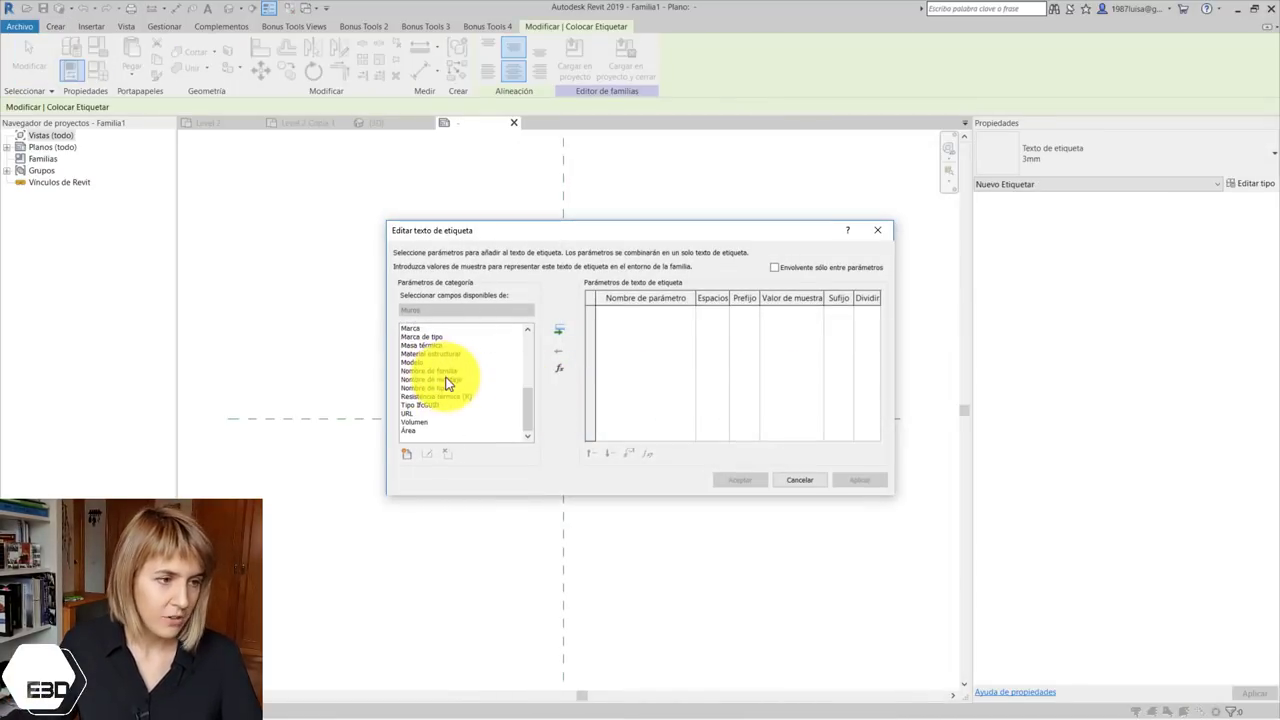
scroll(447, 383, "up", 5)
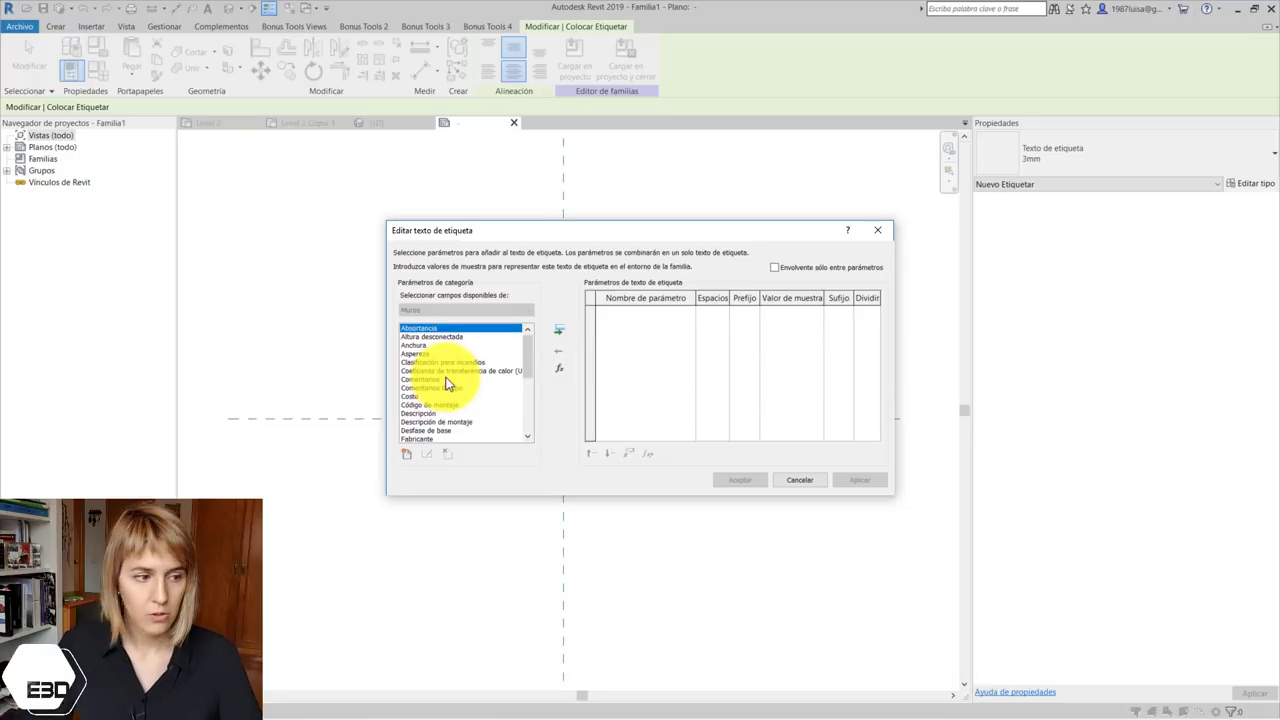
scroll(445, 380, "down", 5)
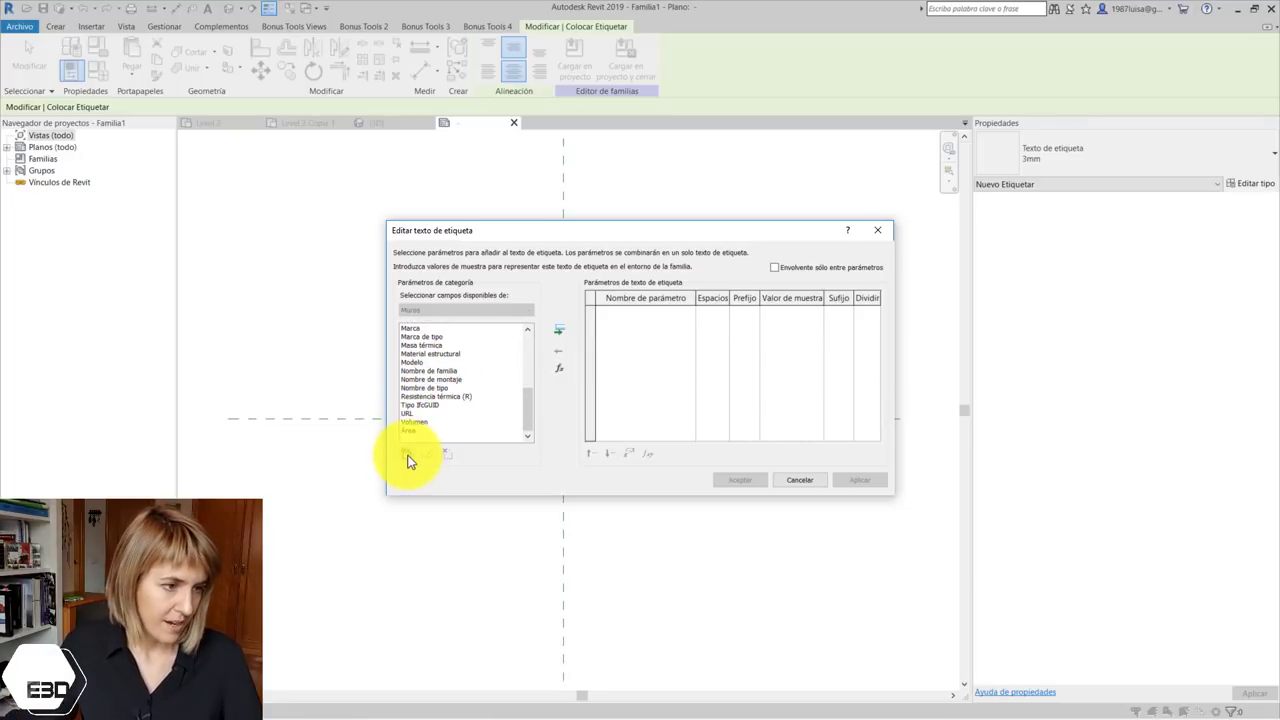
left_click(414, 433)
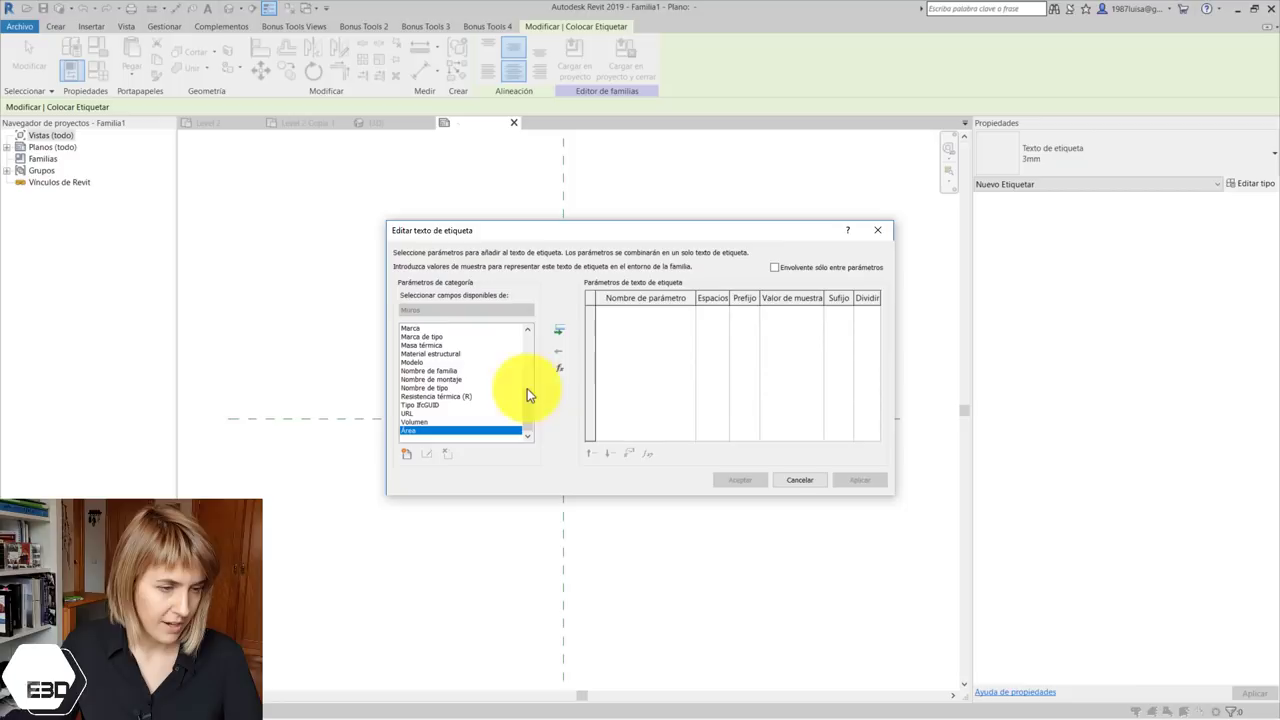
left_click(559, 330)
left_click(737, 479)
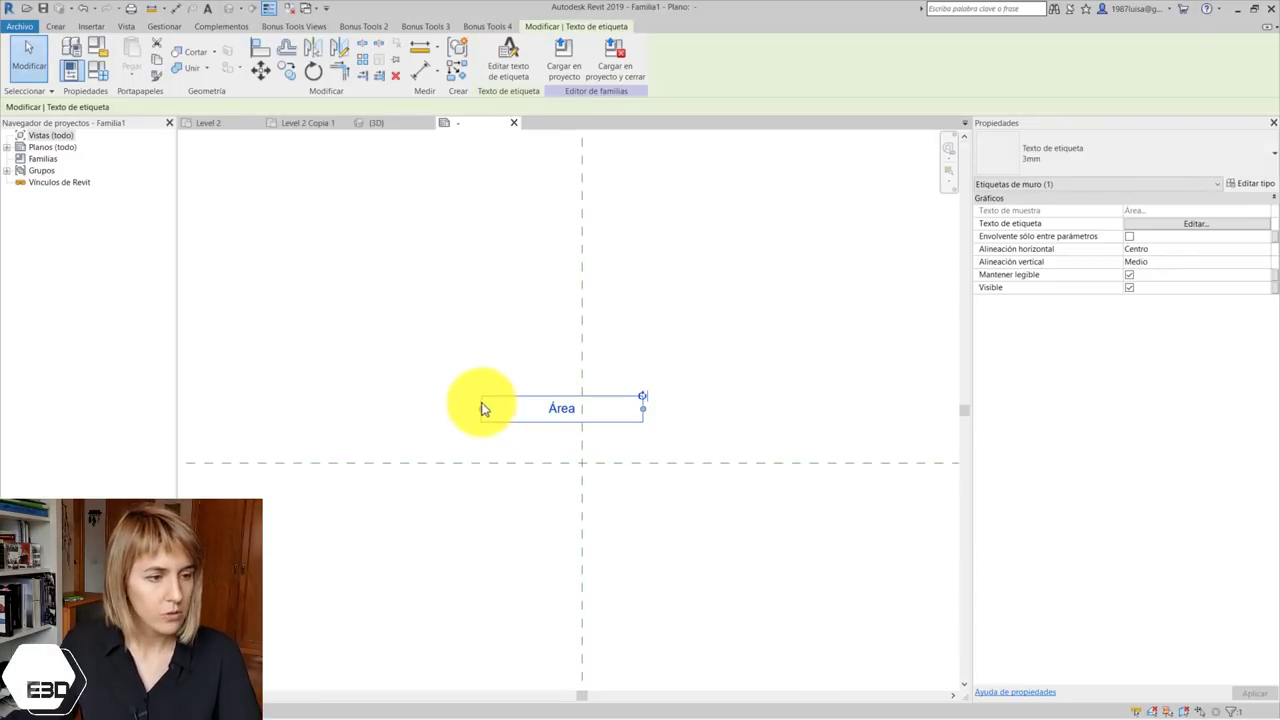
Load the Familia1 tag family into the project's Level 2 plan
left_click(20, 26)
left_click(496, 243)
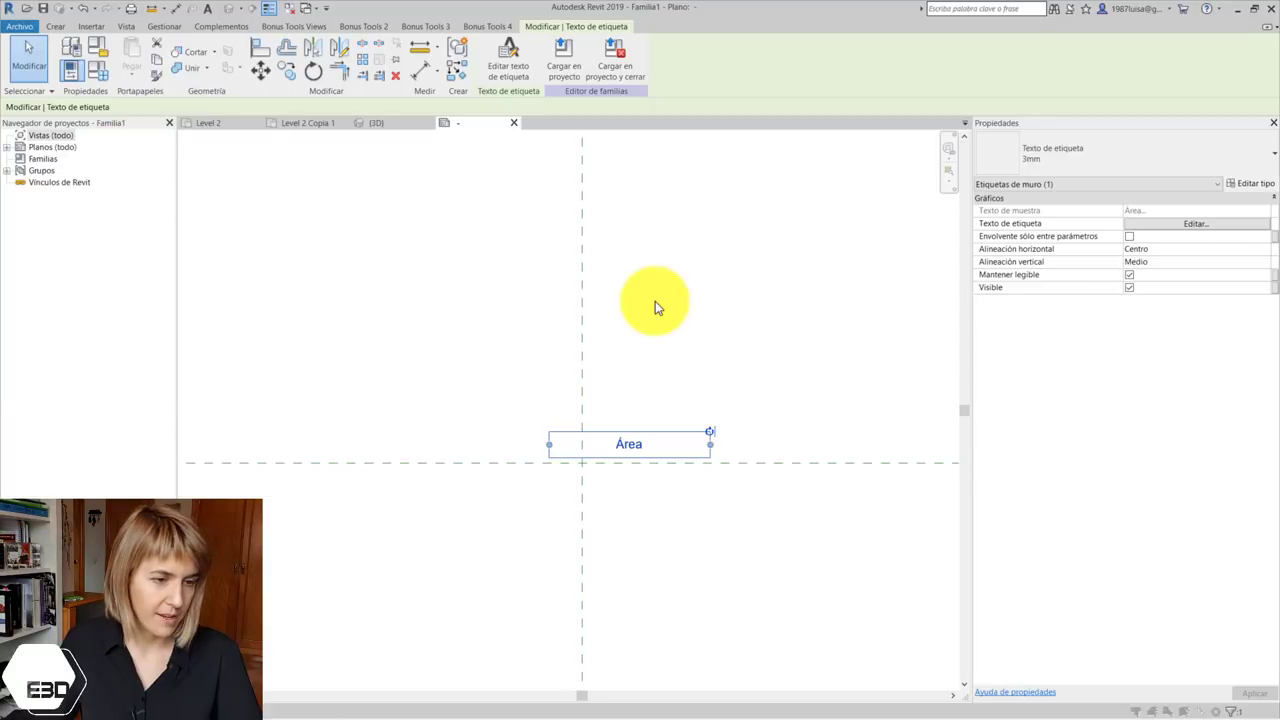
left_click(655, 301)
left_click(500, 58)
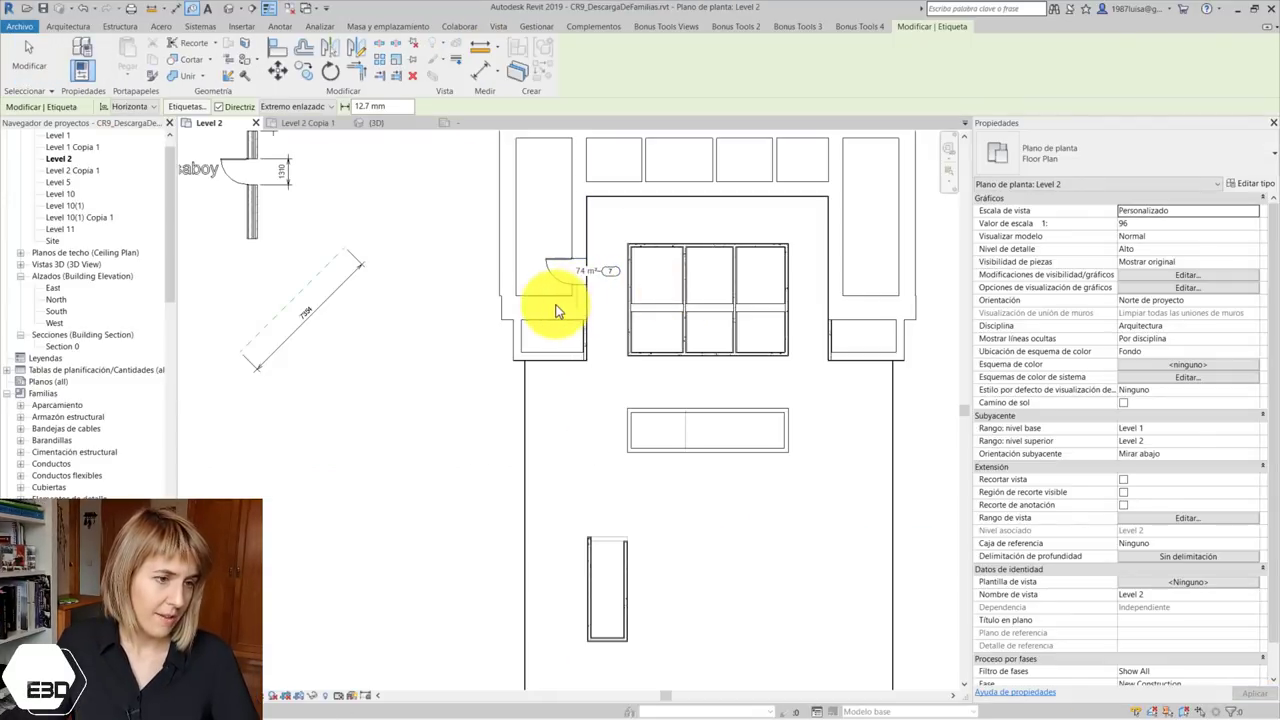
Tag five walls across the top and right of Level 2, showing areas like 476 m², 52 m², 188 m²
scroll(552, 303, "up", 3)
scroll(513, 453, "down", 2)
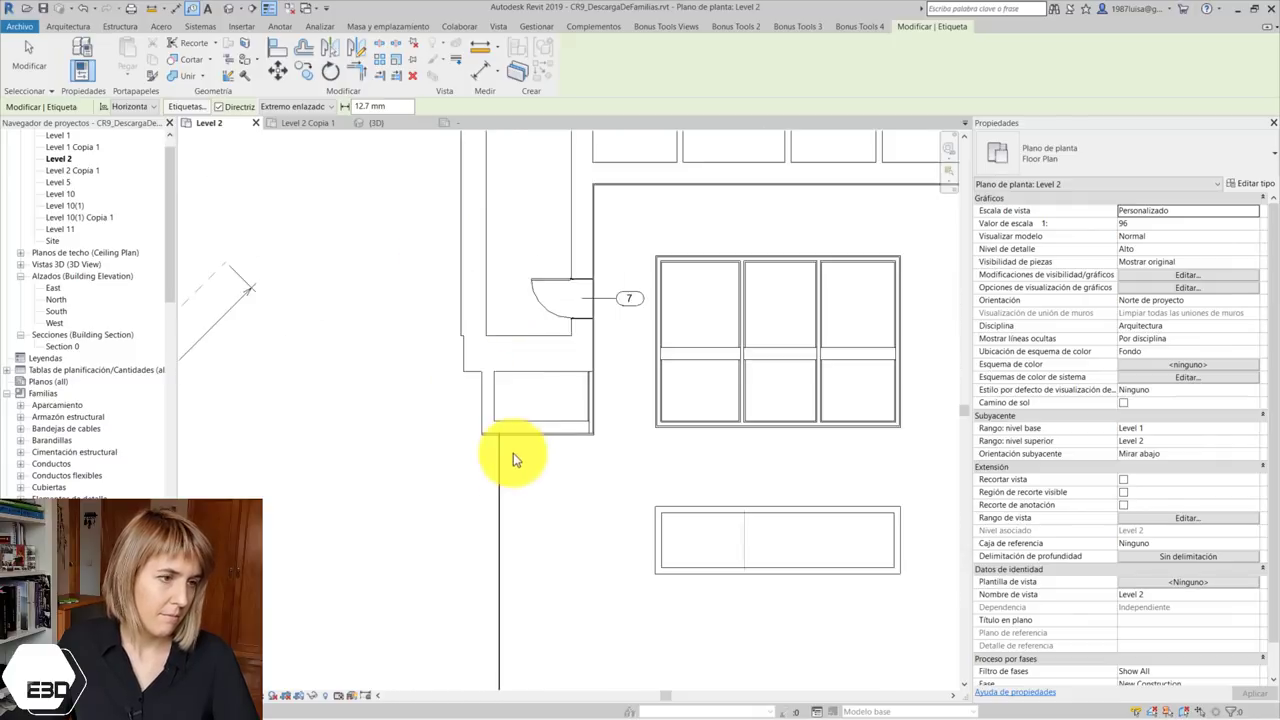
scroll(480, 318, "down", 2)
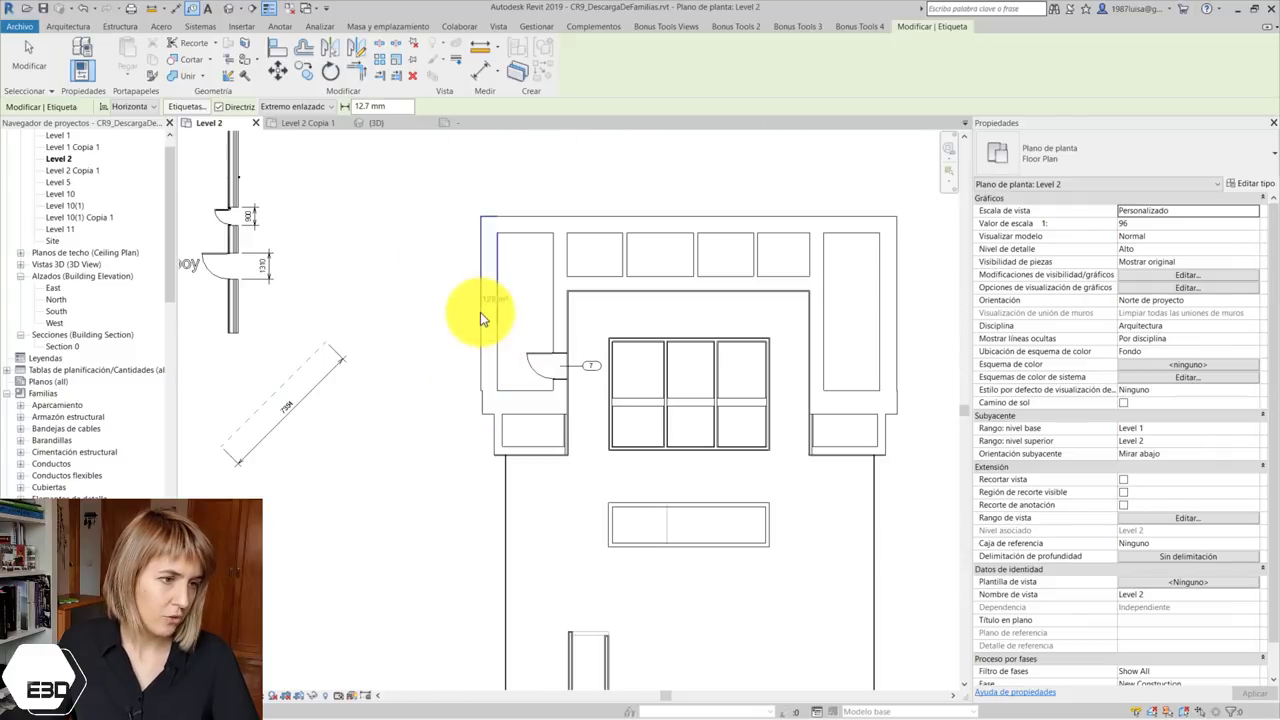
left_click(524, 215)
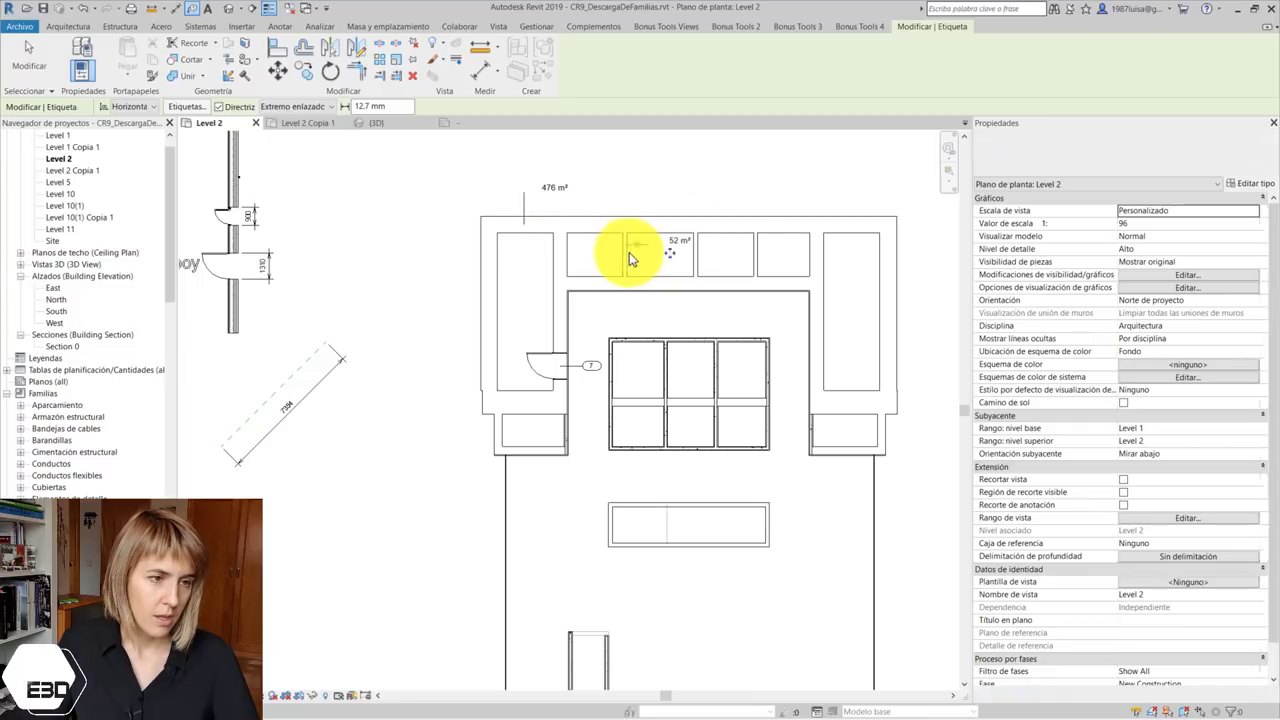
left_click(629, 252)
left_click(758, 249)
left_click(860, 211)
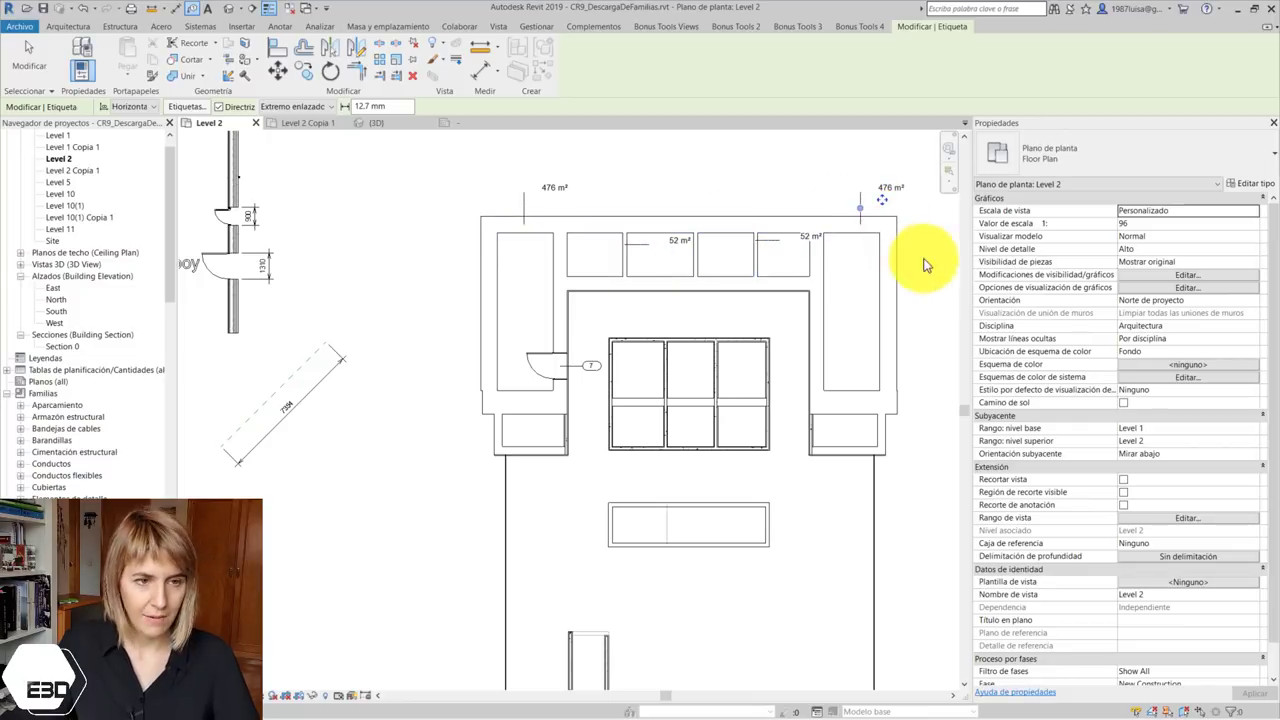
left_click(894, 292)
key("Escape")
key("Escape")
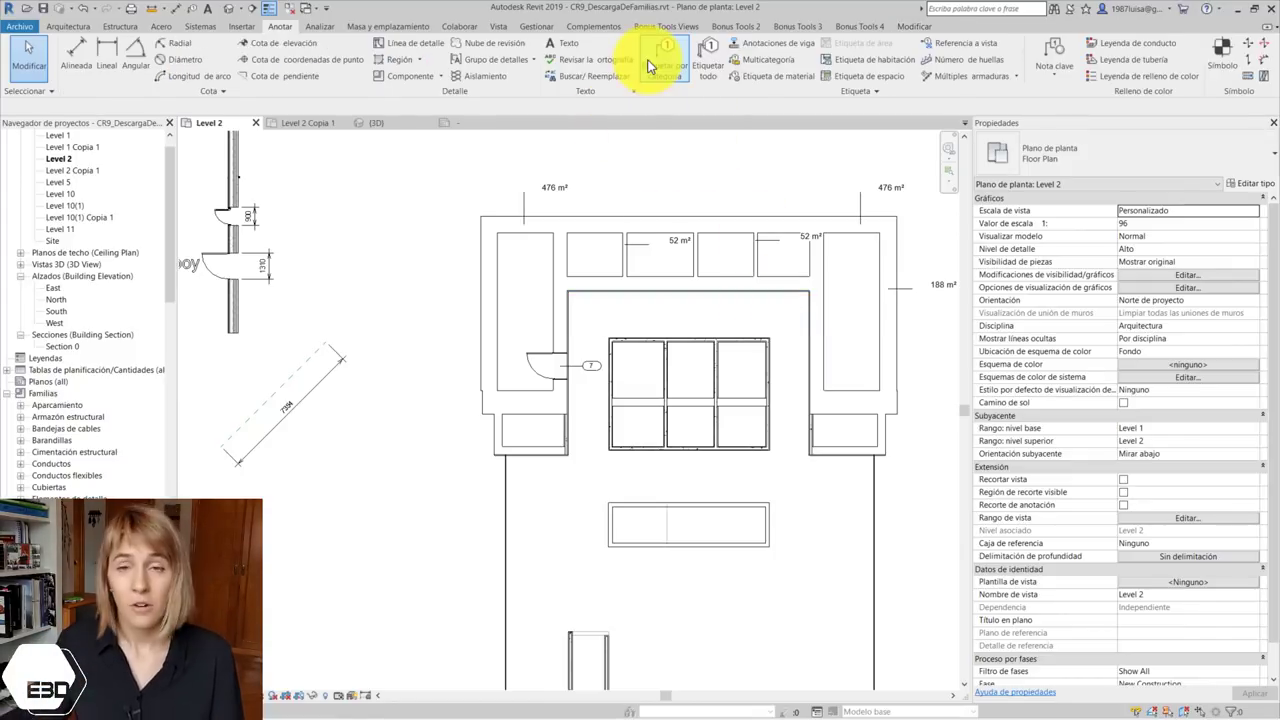
Use Tag All with Wall Tags (EtiquetaMuroArea) to tag every untagged wall in the view
left_click(714, 54)
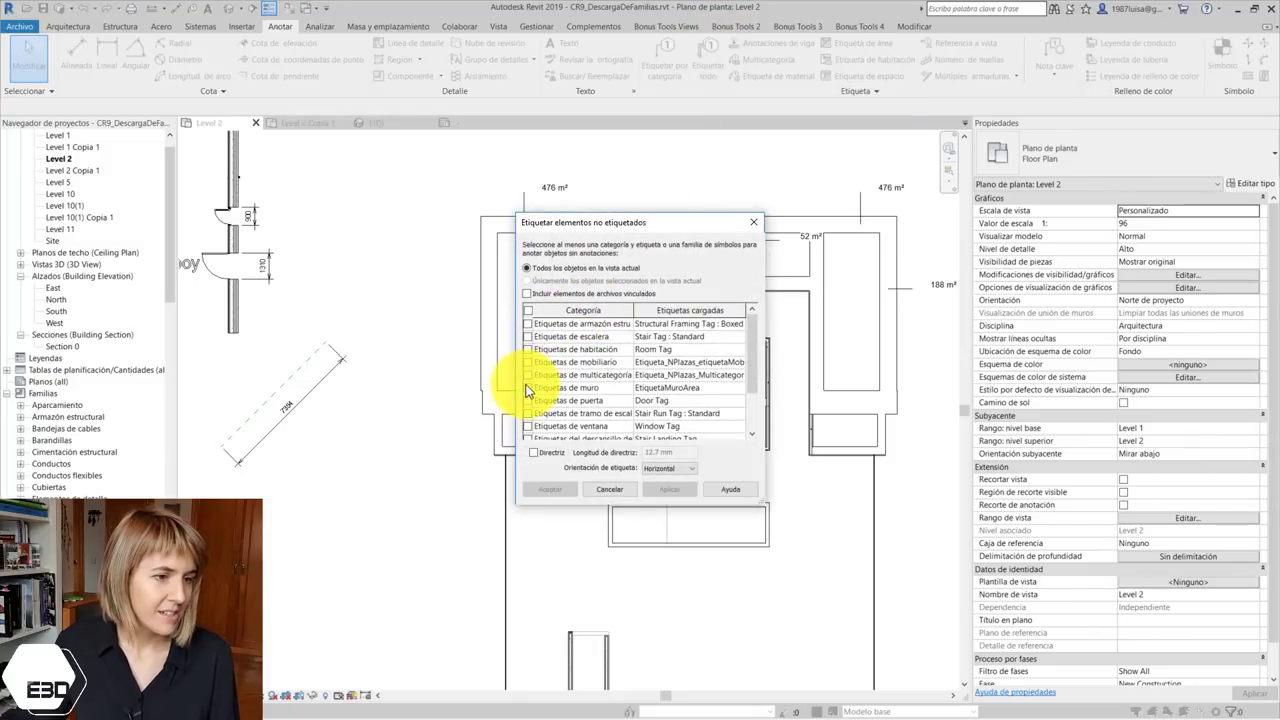
left_click(528, 387)
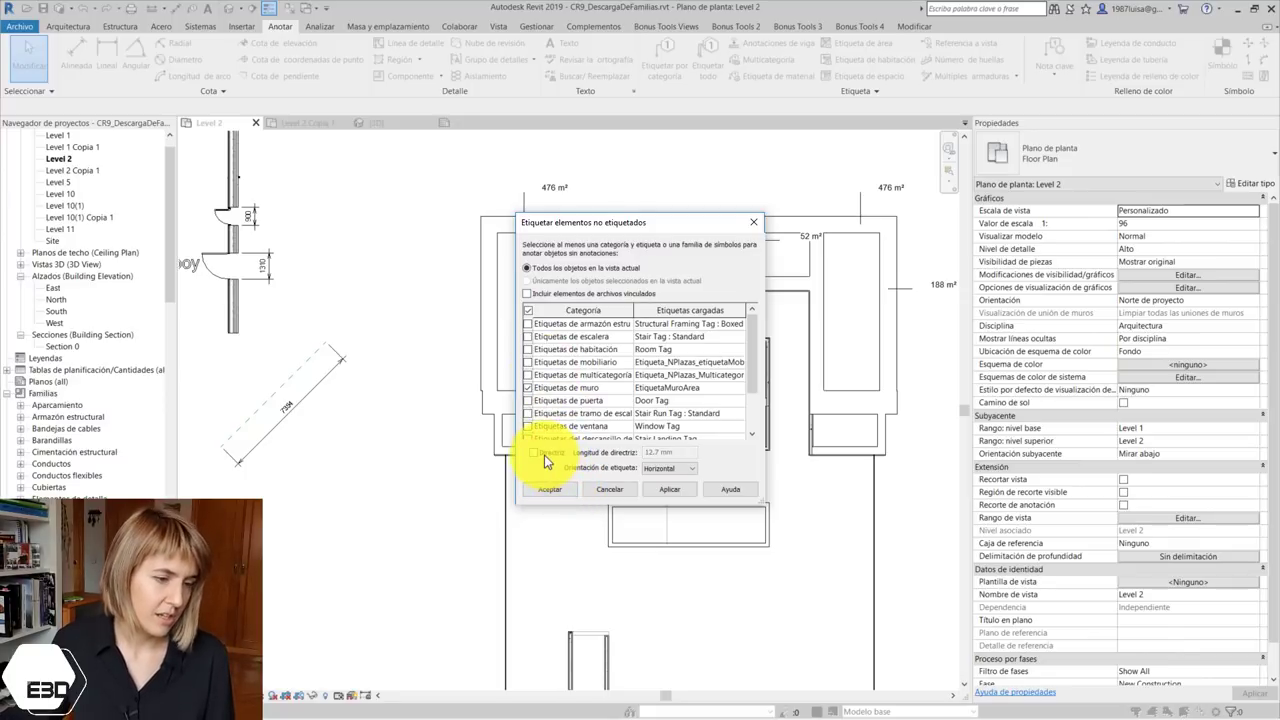
left_click(539, 490)
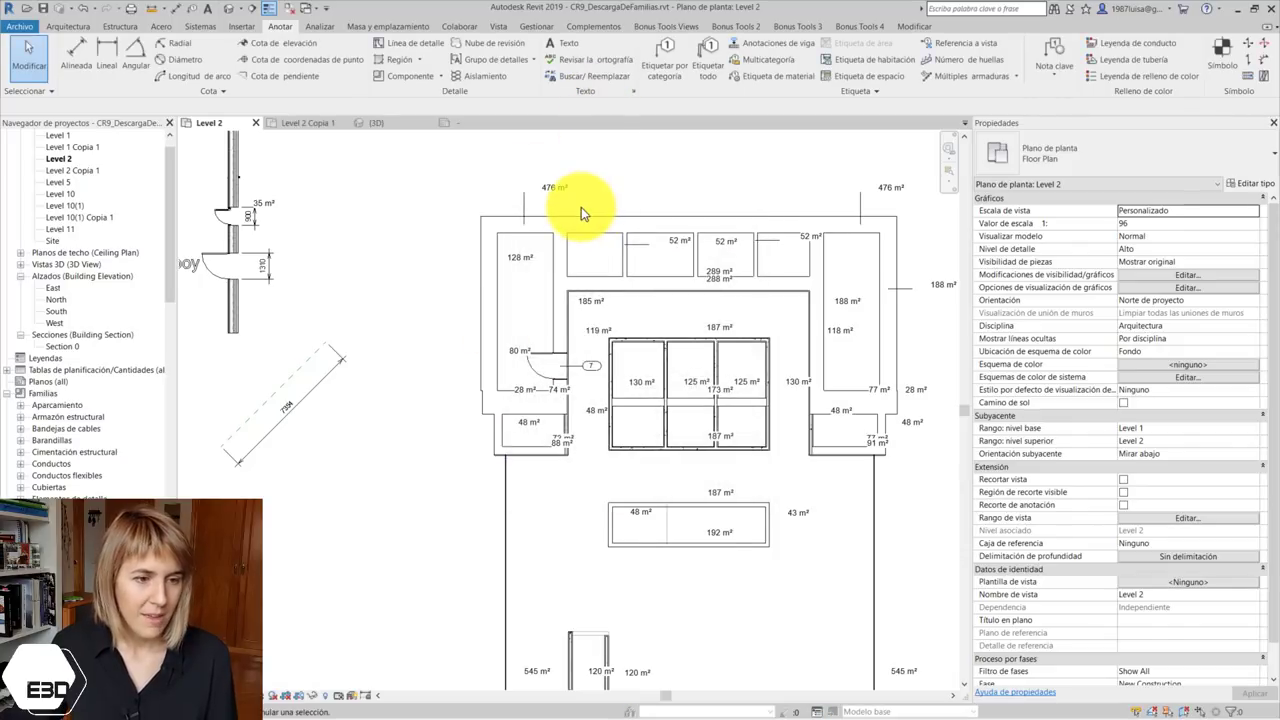
scroll(581, 207, "down", 3)
scroll(556, 621, "up", 3)
scroll(651, 543, "up", 2)
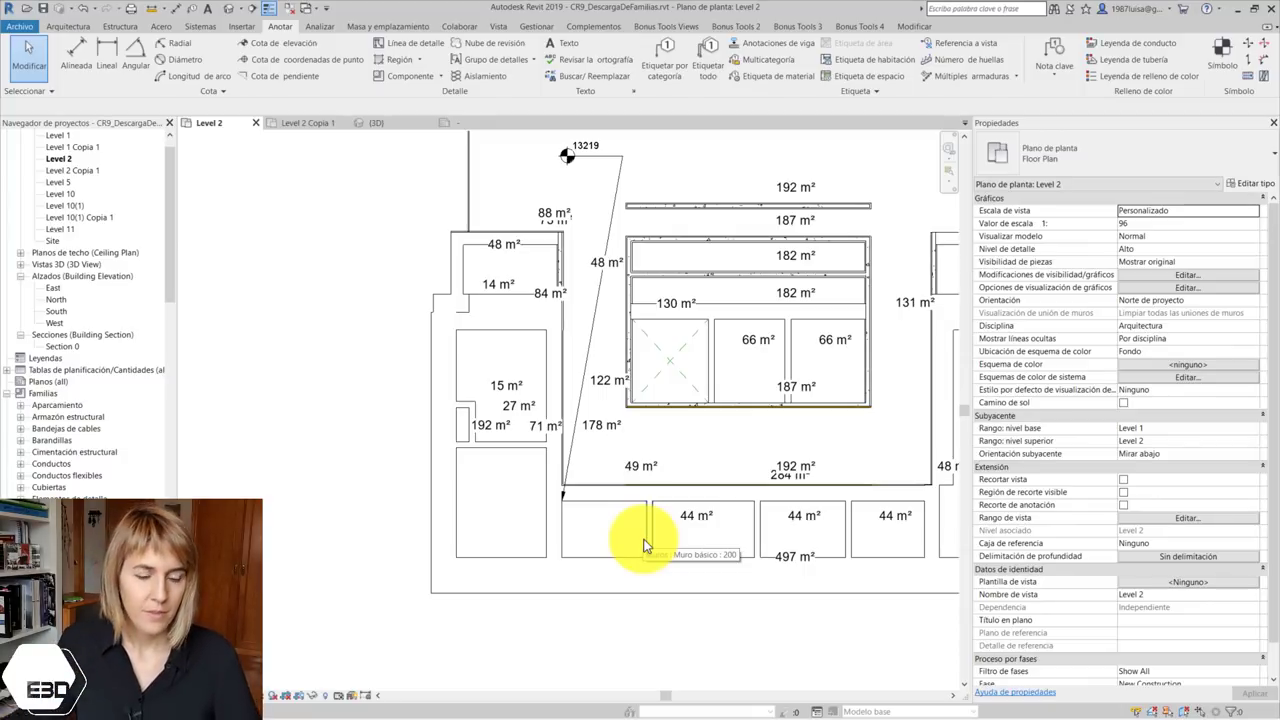
scroll(620, 480, "down", 3)
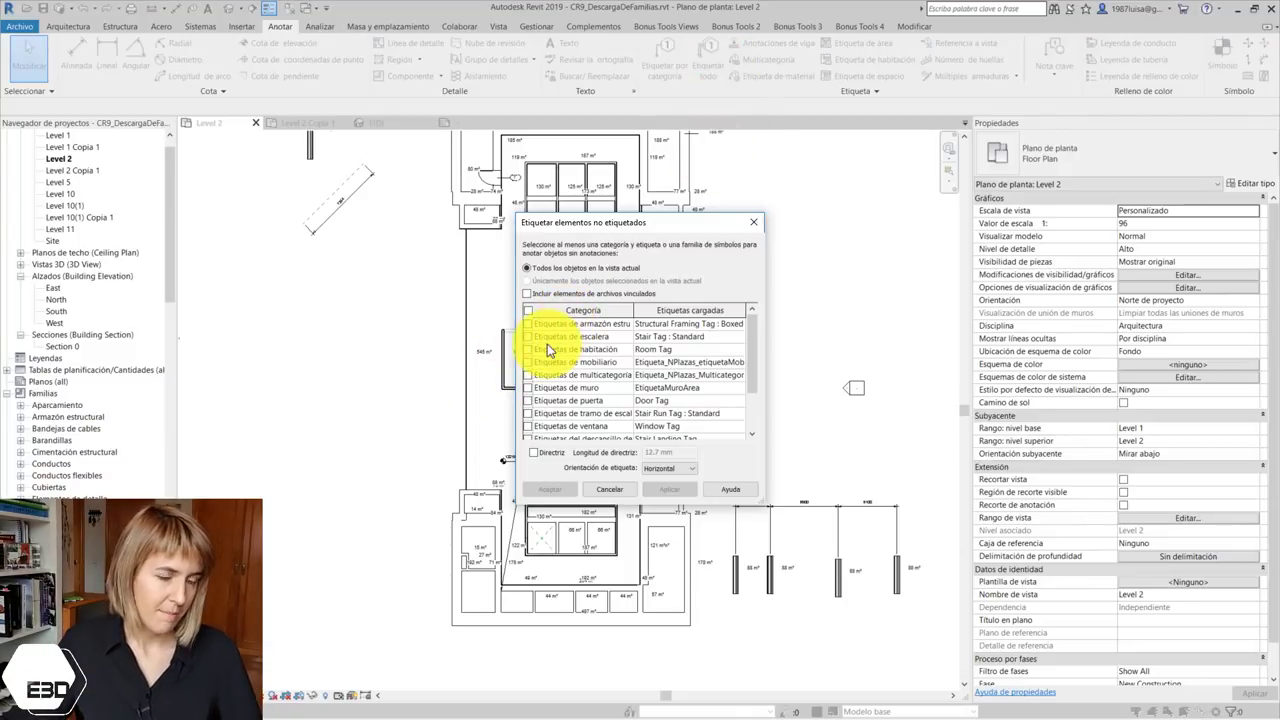
Run Tag All with Room Tags to label every untagged room on Level 2
scroll(584, 350, "down", 2)
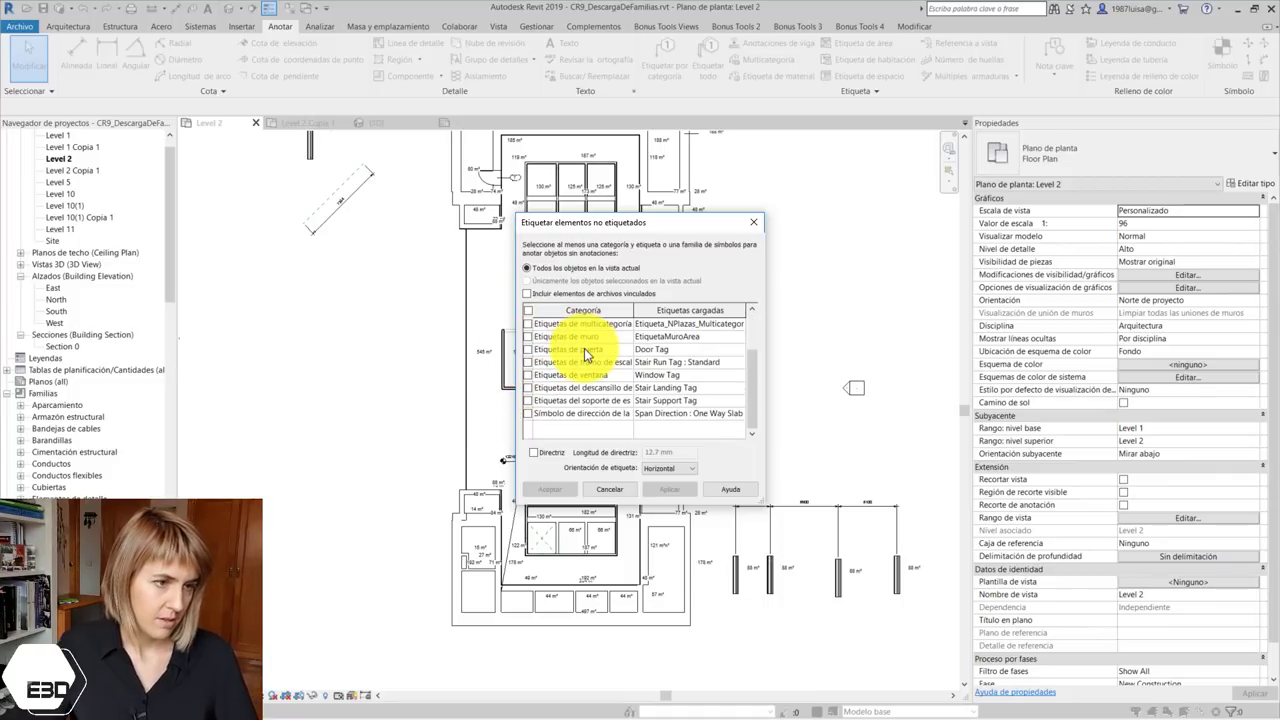
scroll(584, 350, "up", 2)
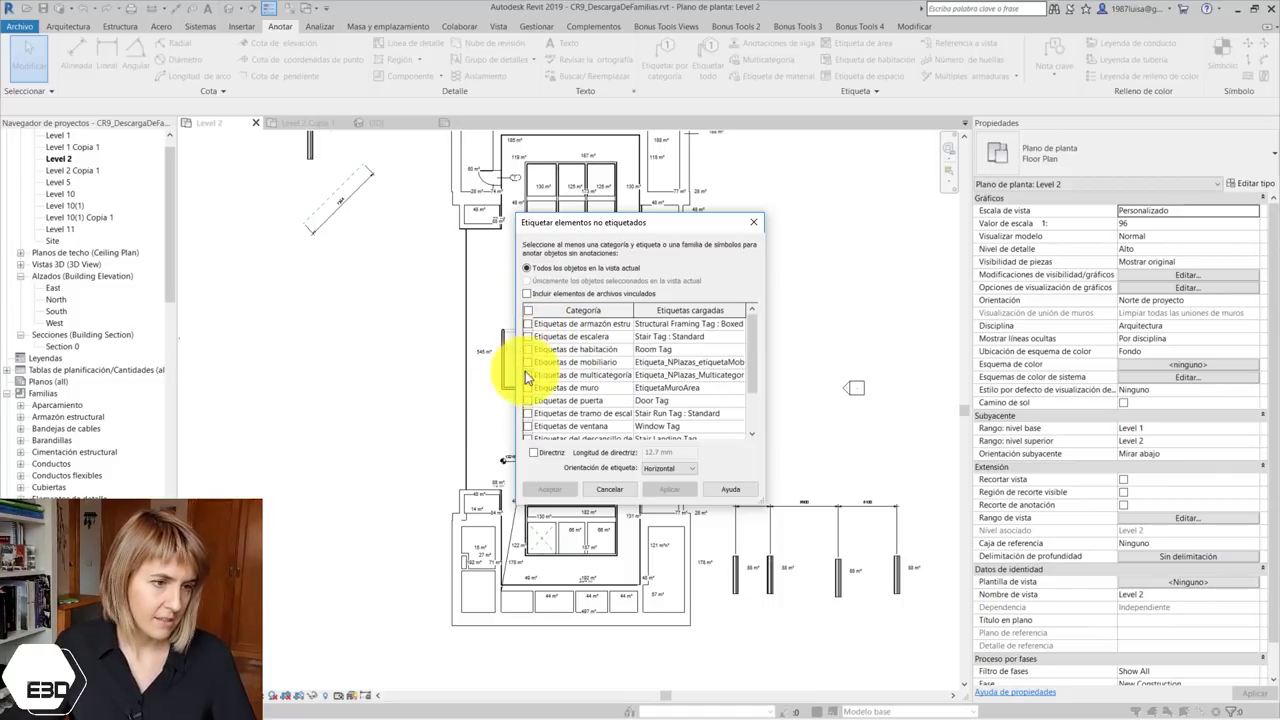
scroll(540, 410, "down", 2)
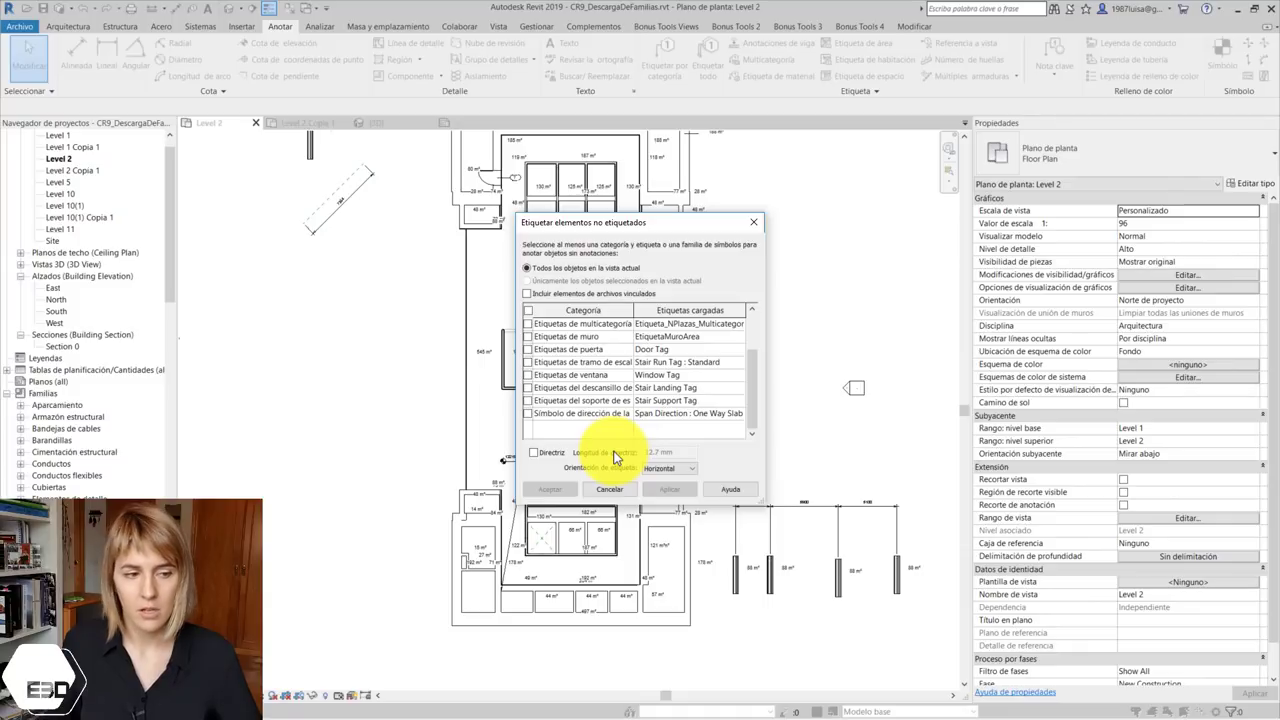
scroll(540, 425, "up", 2)
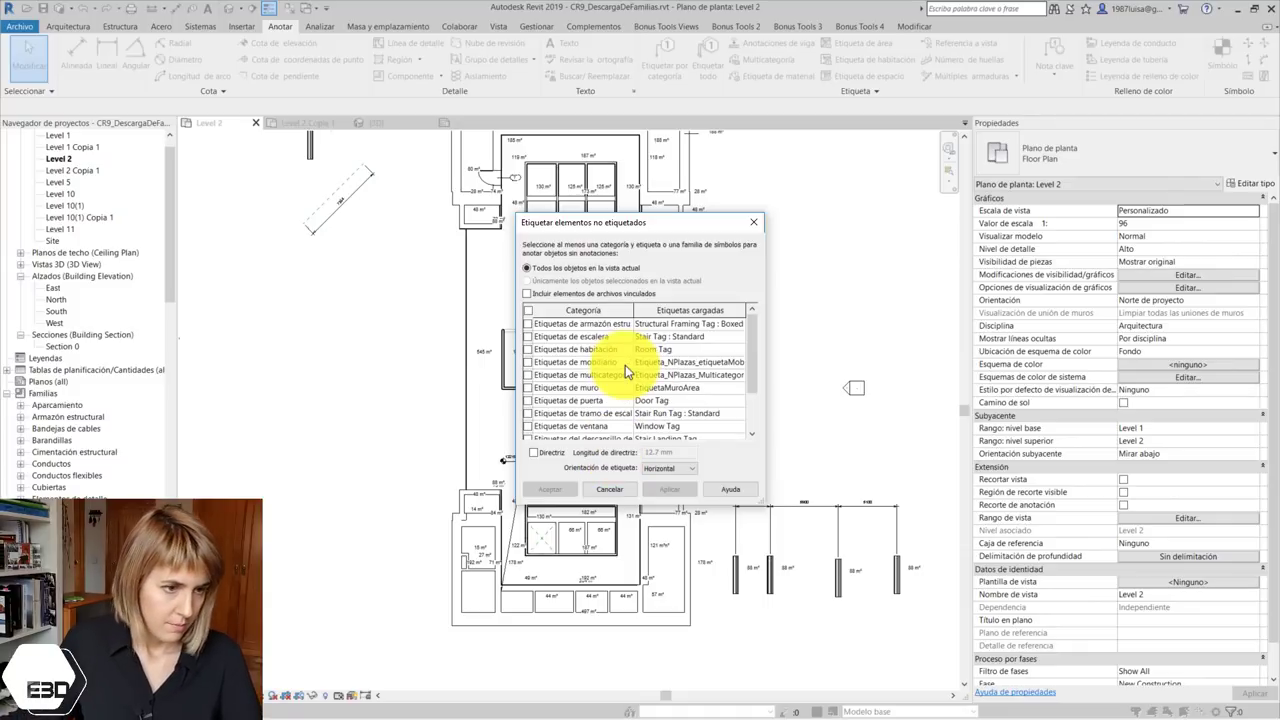
left_click(527, 348)
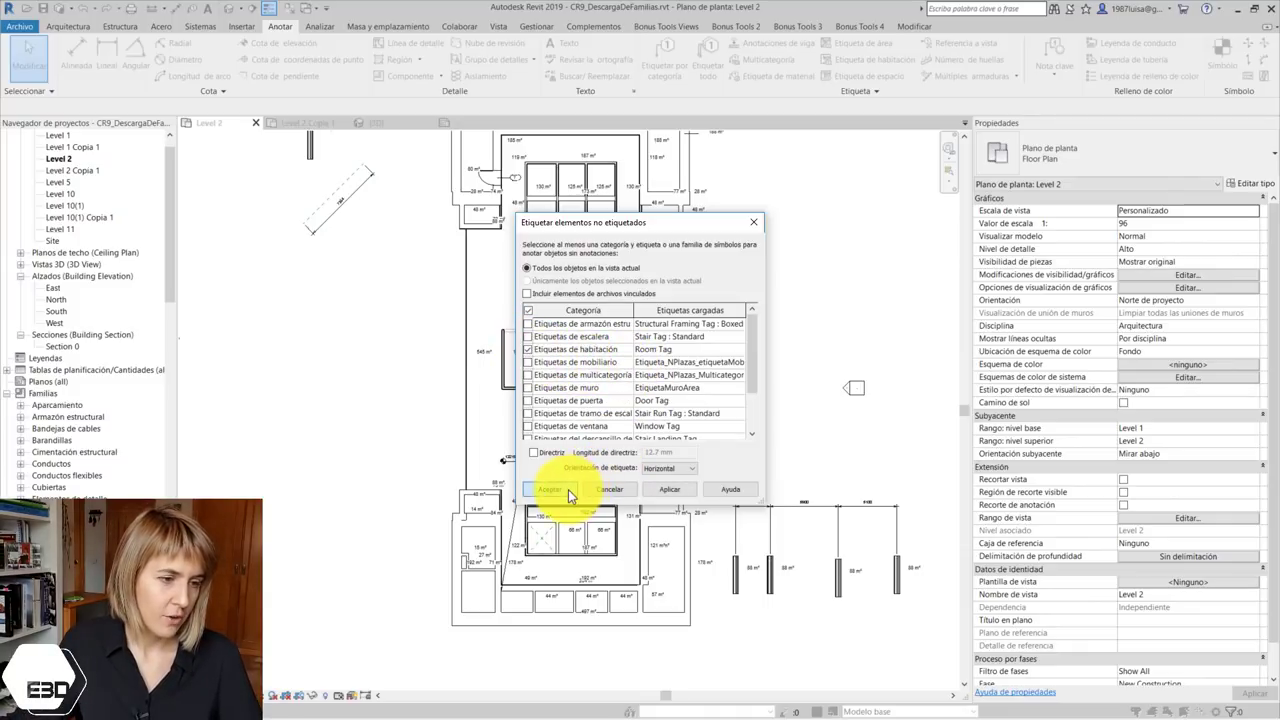
left_click(569, 494)
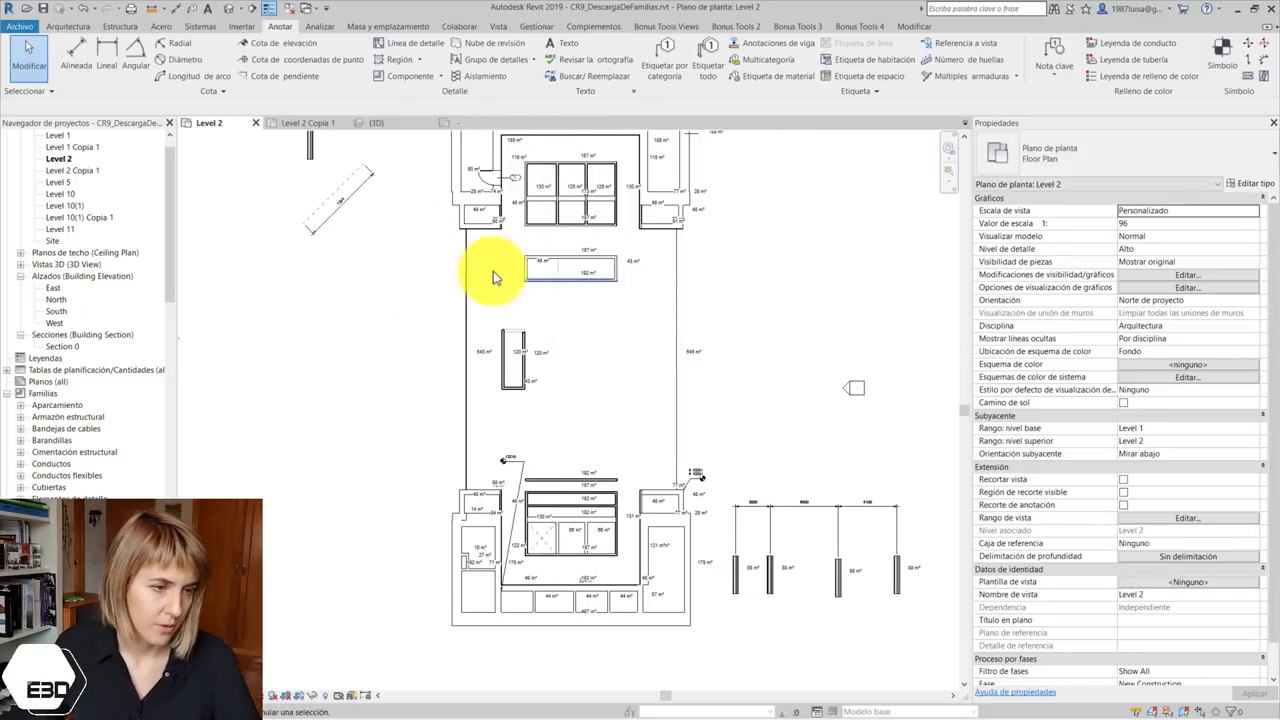
scroll(560, 270, "up", 3)
scroll(620, 280, "down", 1)
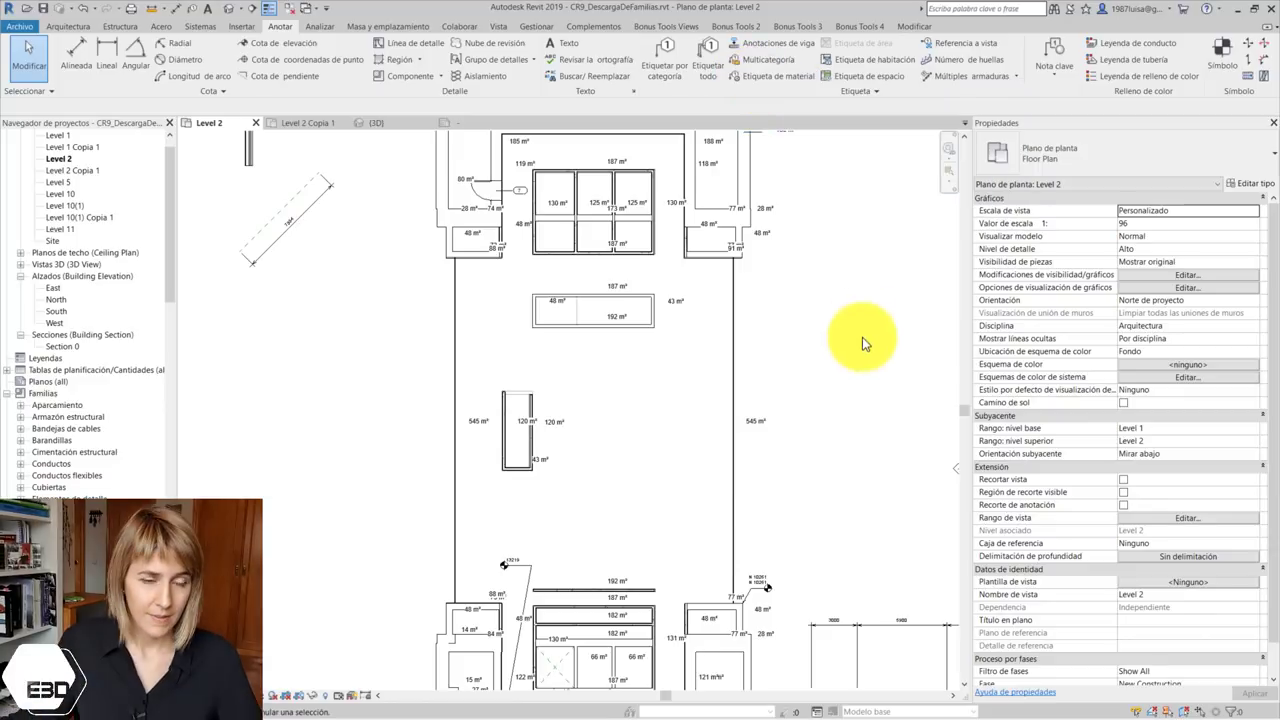
scroll(862, 337, "down", 3)
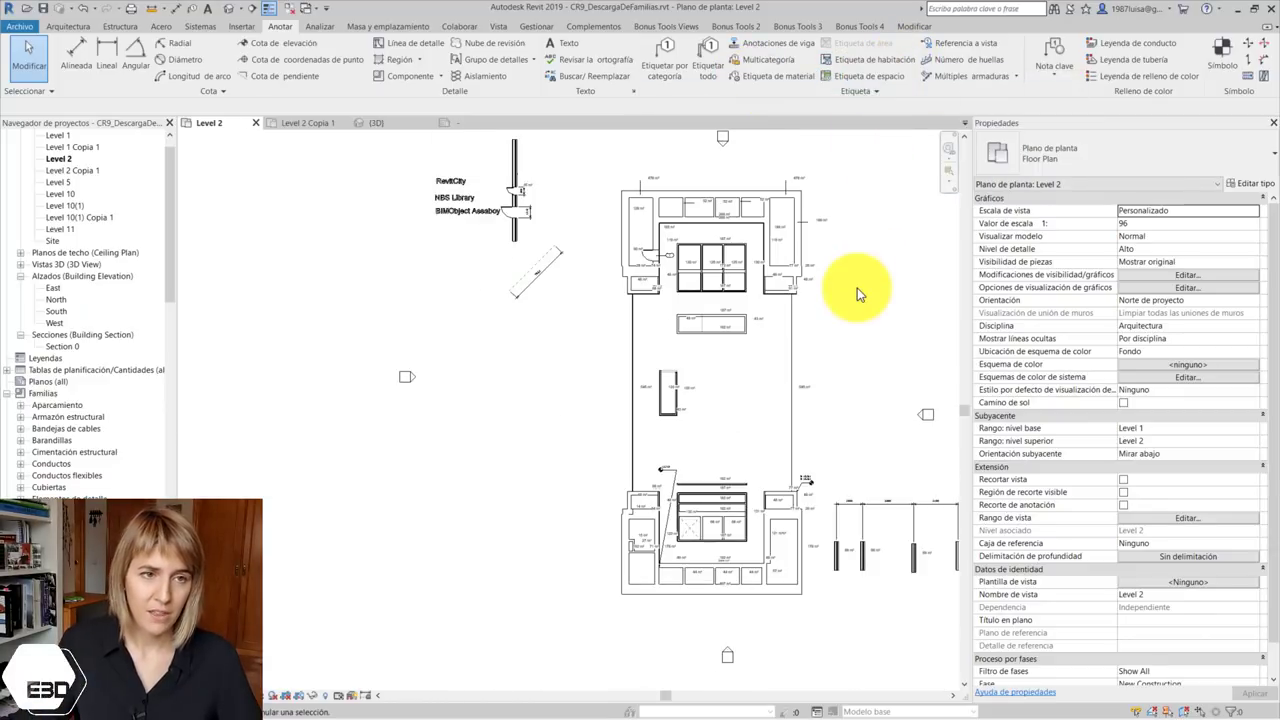
scroll(851, 286, "up", 3)
Switch to the Level 10(1) floor plan
scroll(836, 381, "down", 1)
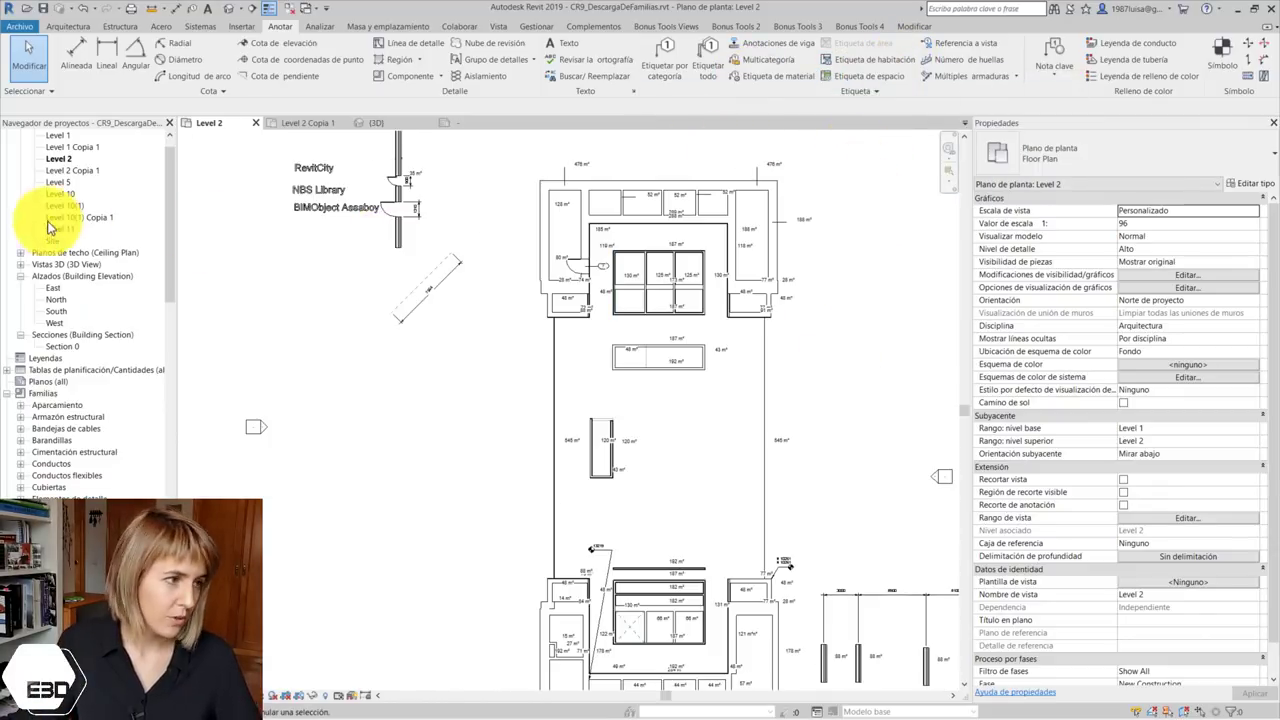
scroll(49, 210, "up", 1)
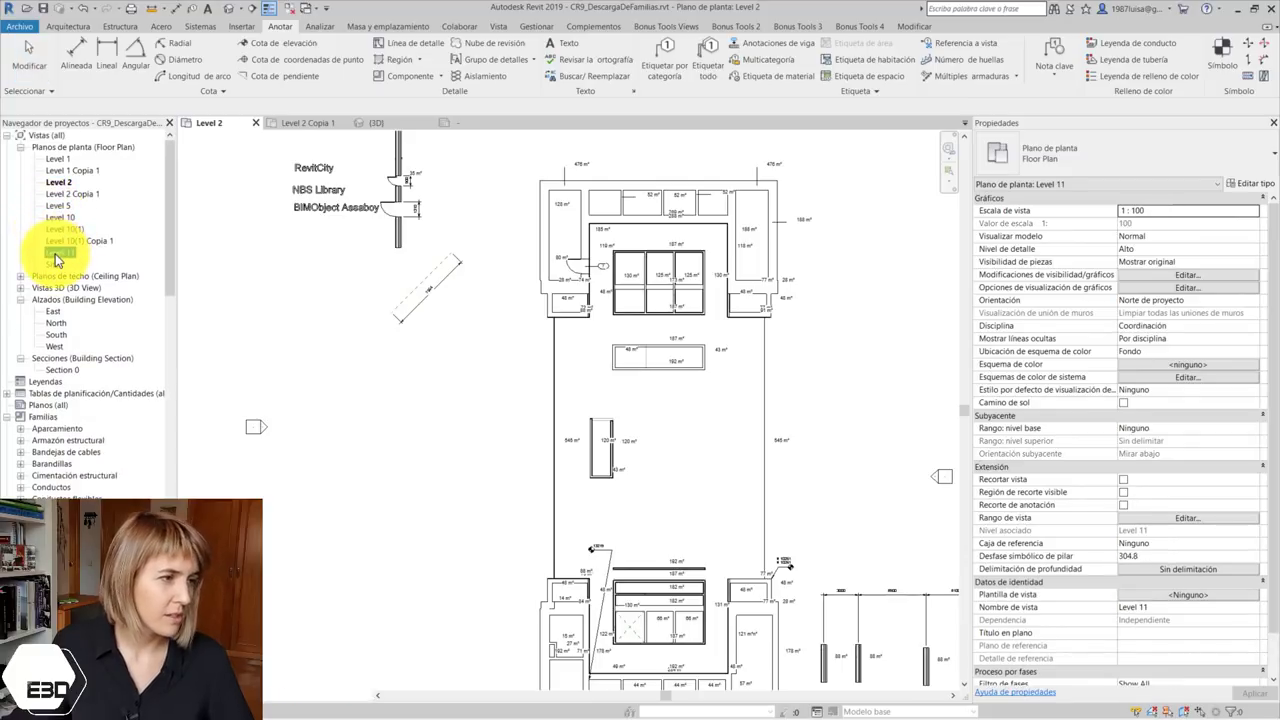
double_click(66, 229)
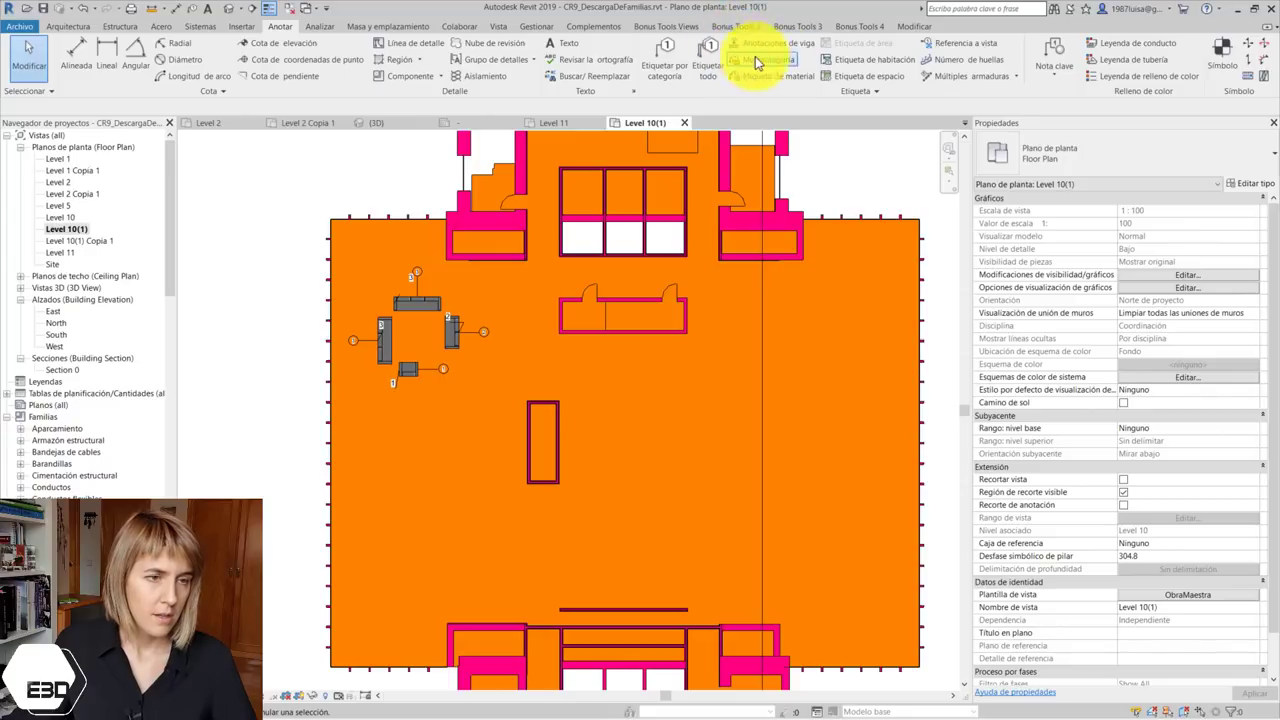
Place room tags in the untagged rooms, including 33, 36 and 37, showing name and number
left_click(853, 62)
scroll(535, 360, "up", 4)
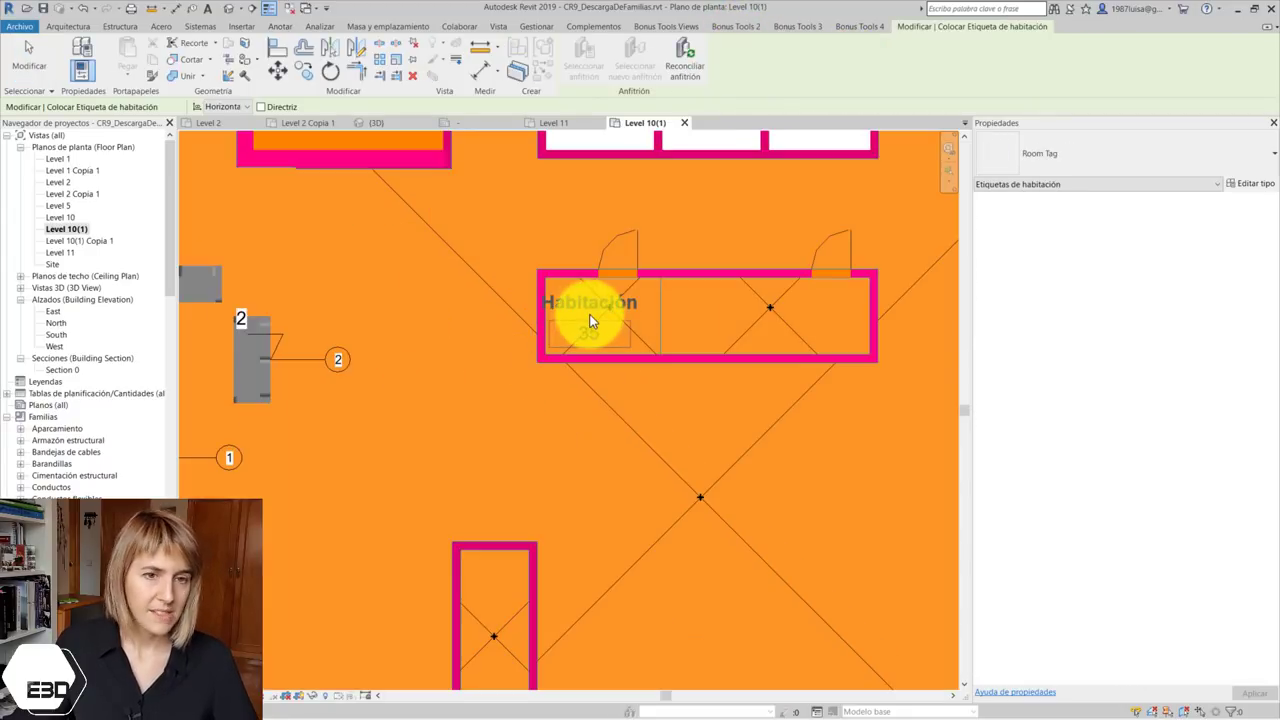
left_click(590, 318)
left_click(745, 320)
scroll(742, 315, "down", 2)
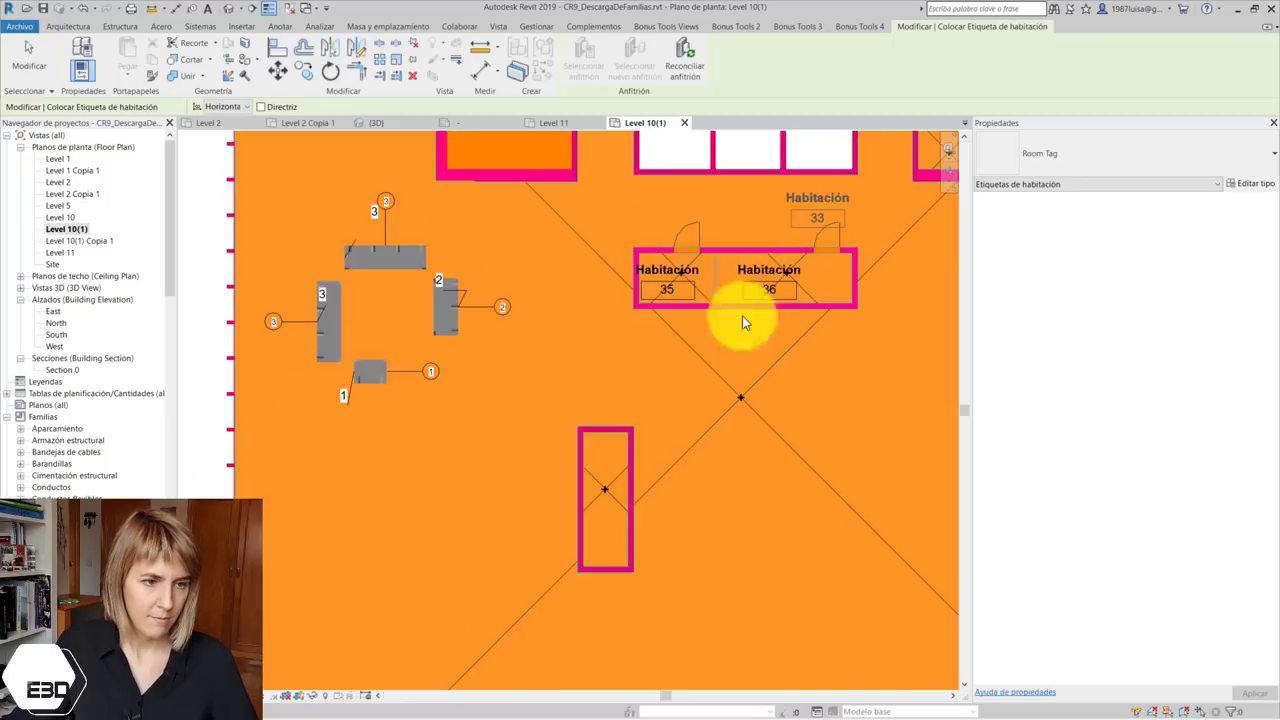
scroll(736, 388, "down", 1)
left_click(736, 388)
scroll(700, 260, "down", 3)
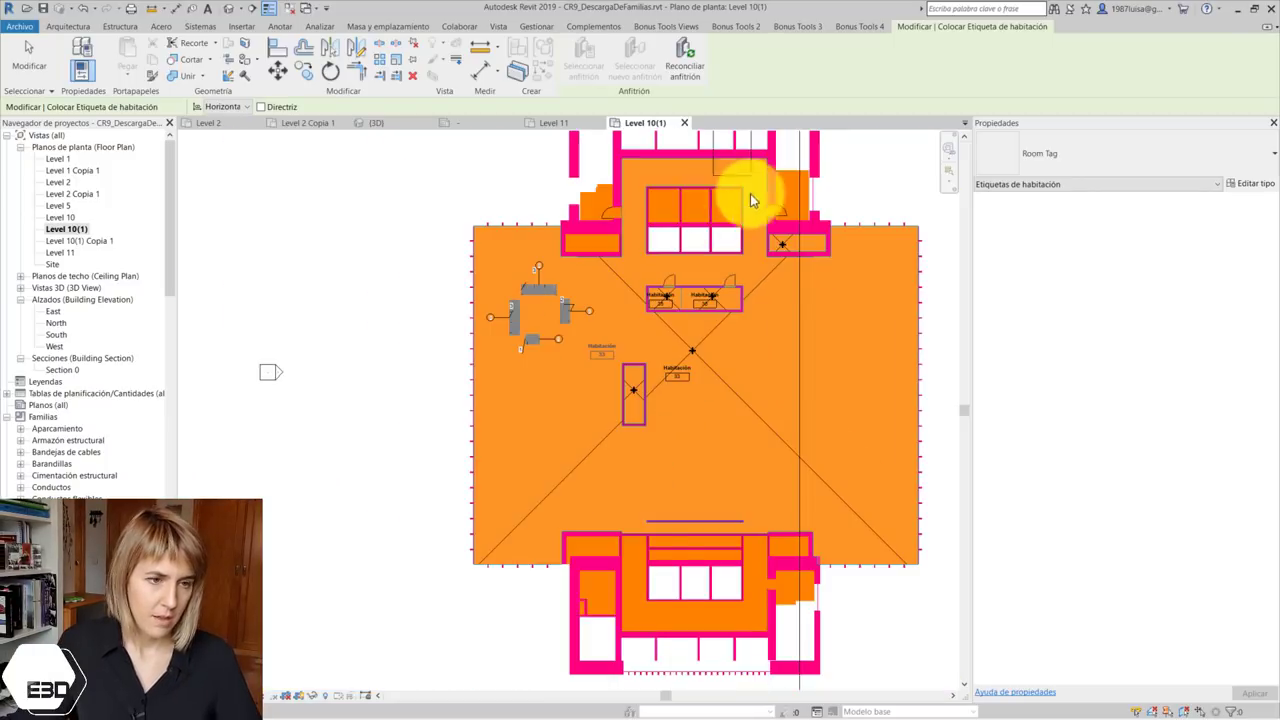
scroll(760, 200, "down", 1)
scroll(620, 250, "up", 4)
left_click(738, 316)
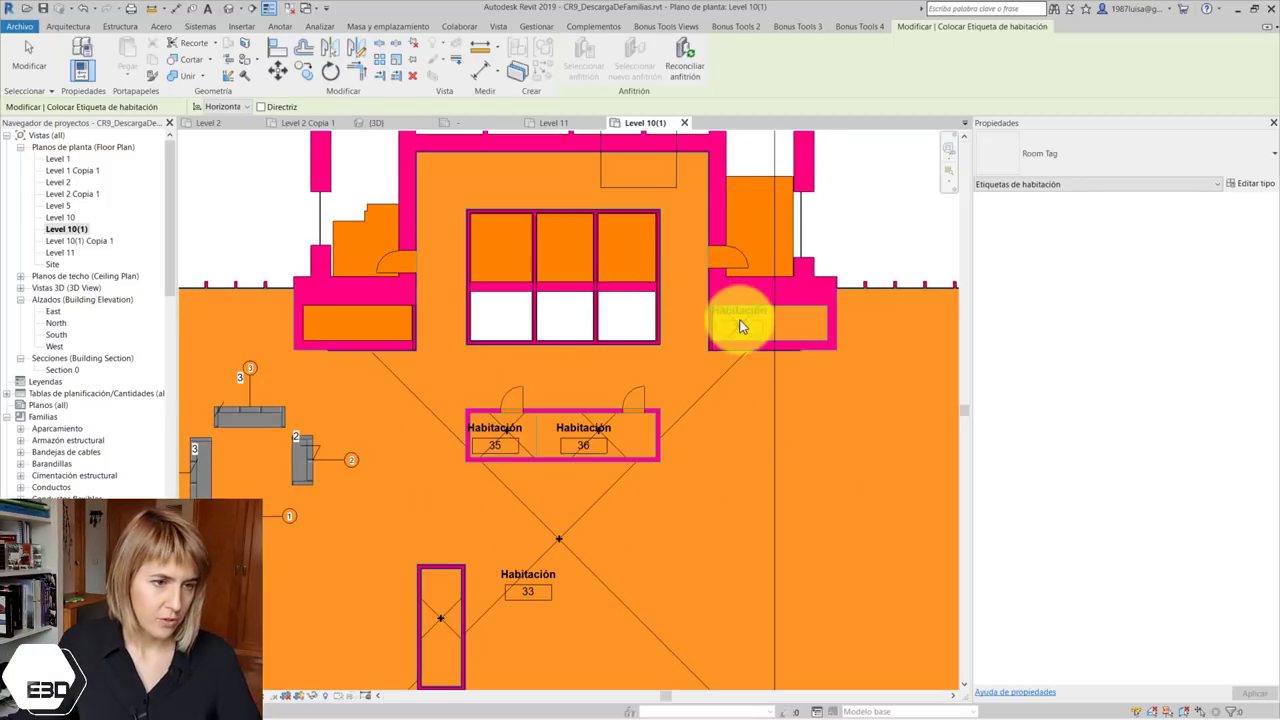
left_click(585, 456)
key("Escape")
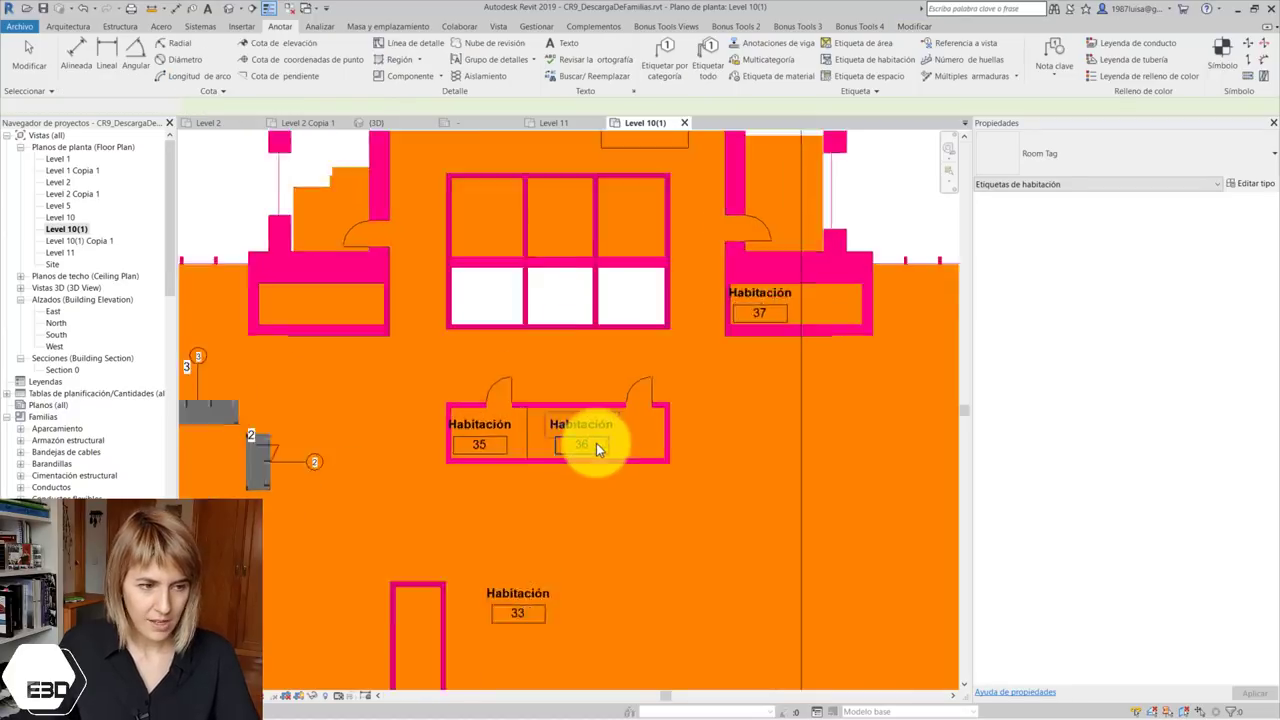
scroll(596, 443, "up", 2)
left_click(576, 62)
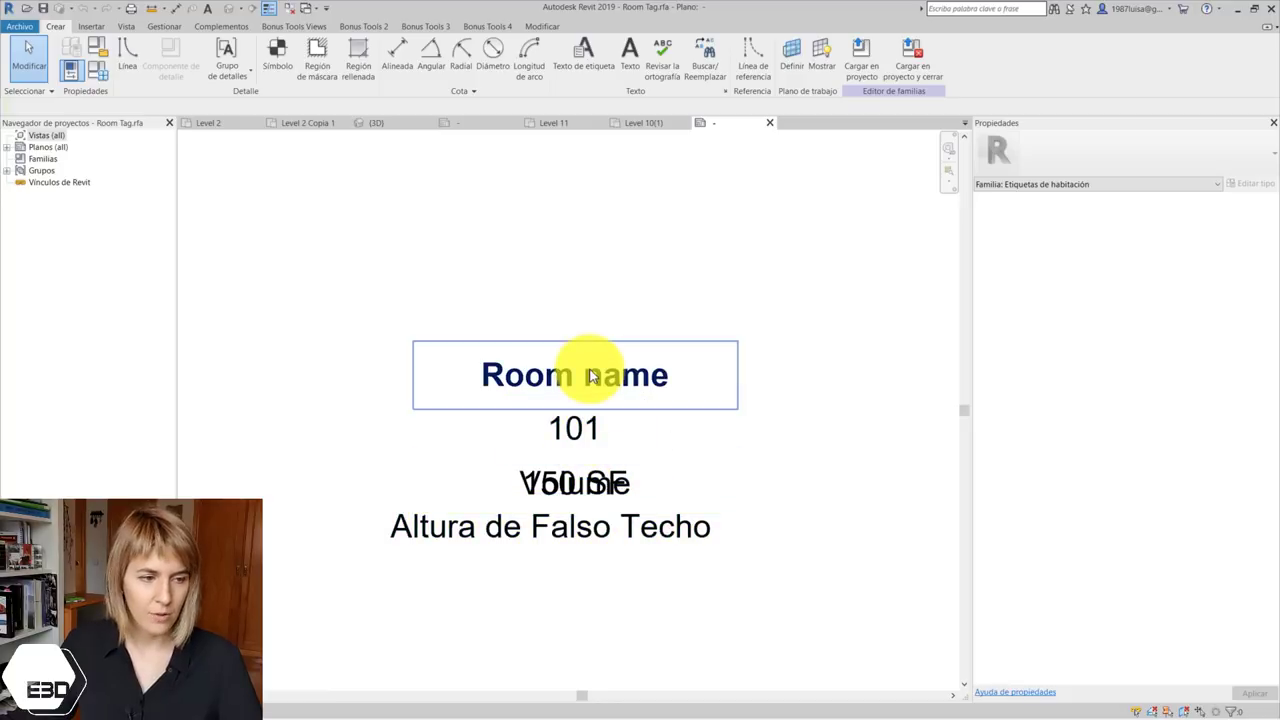
left_click(94, 70)
left_click(210, 136)
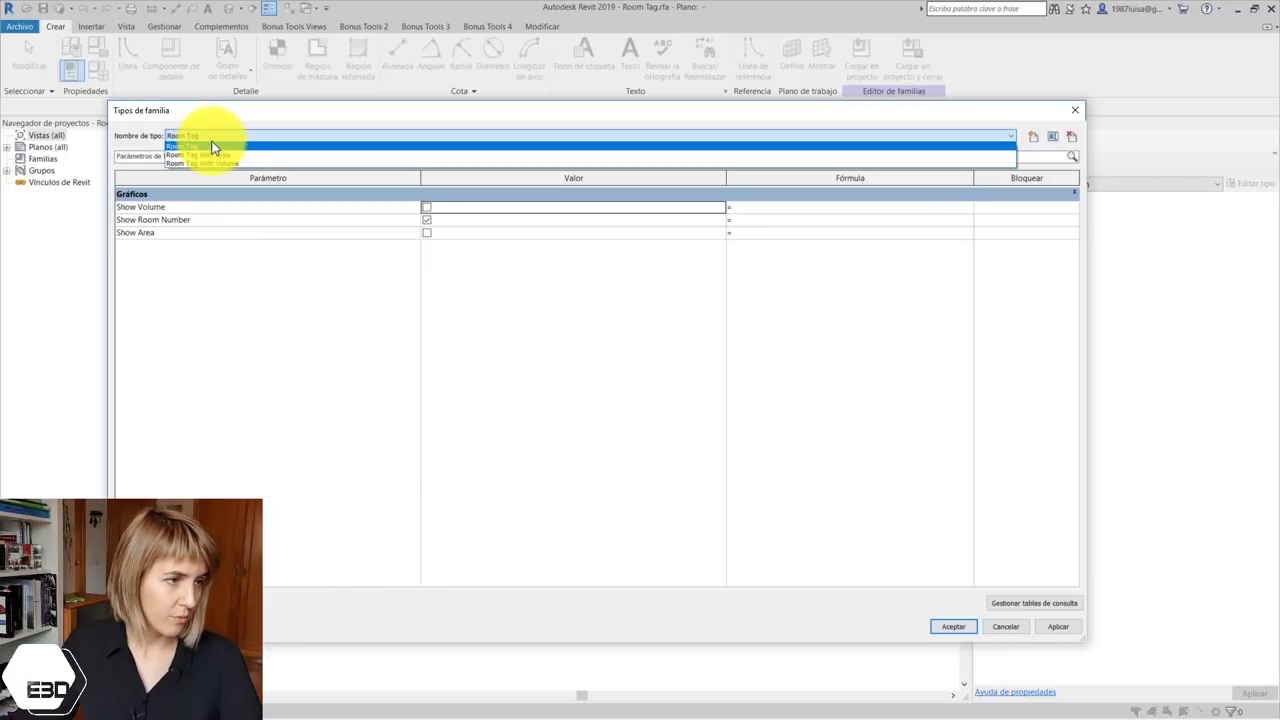
left_click(207, 153)
left_click(216, 136)
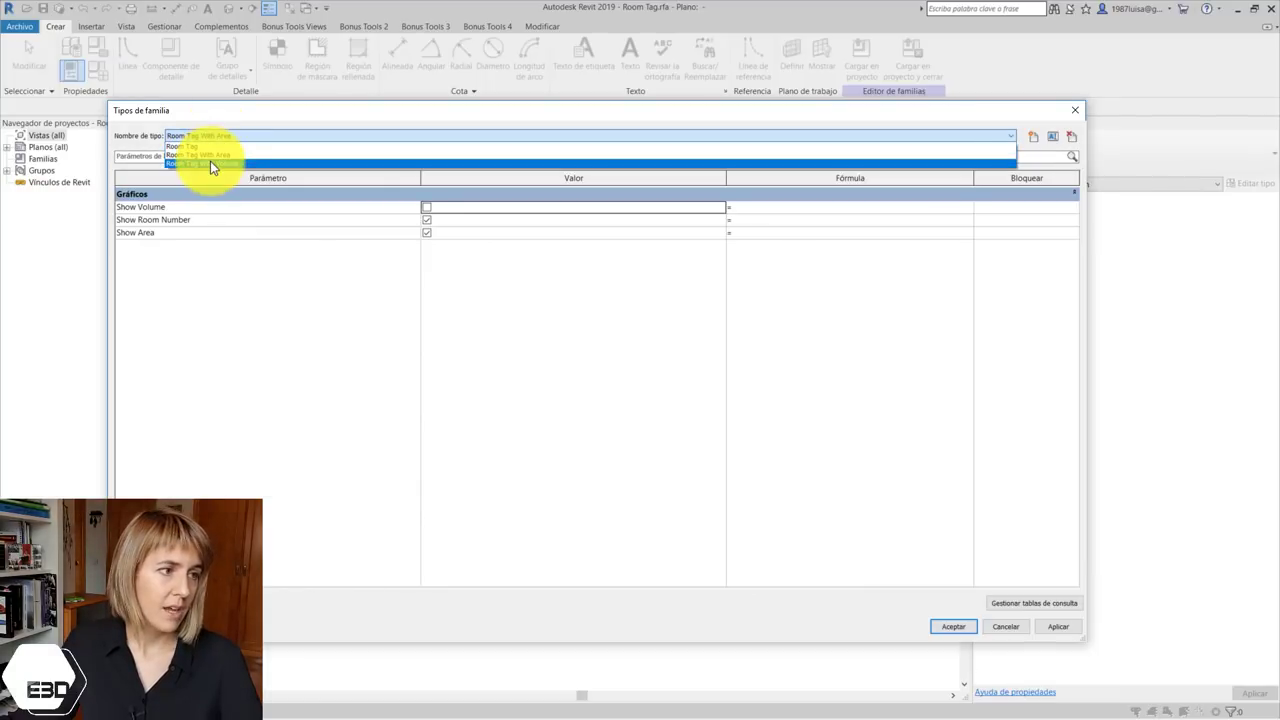
left_click(210, 161)
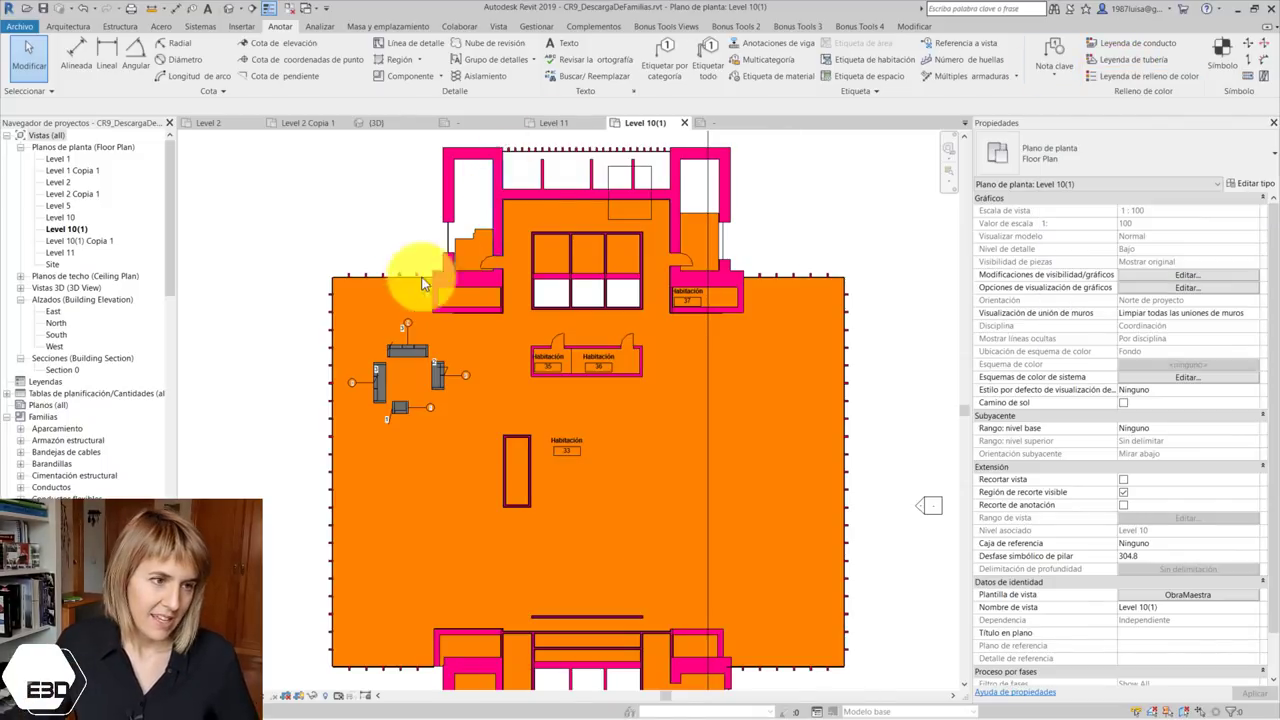
Place a Color Fill Legend to the right of the Level 10(1) plan
scroll(410, 240, "down", 2)
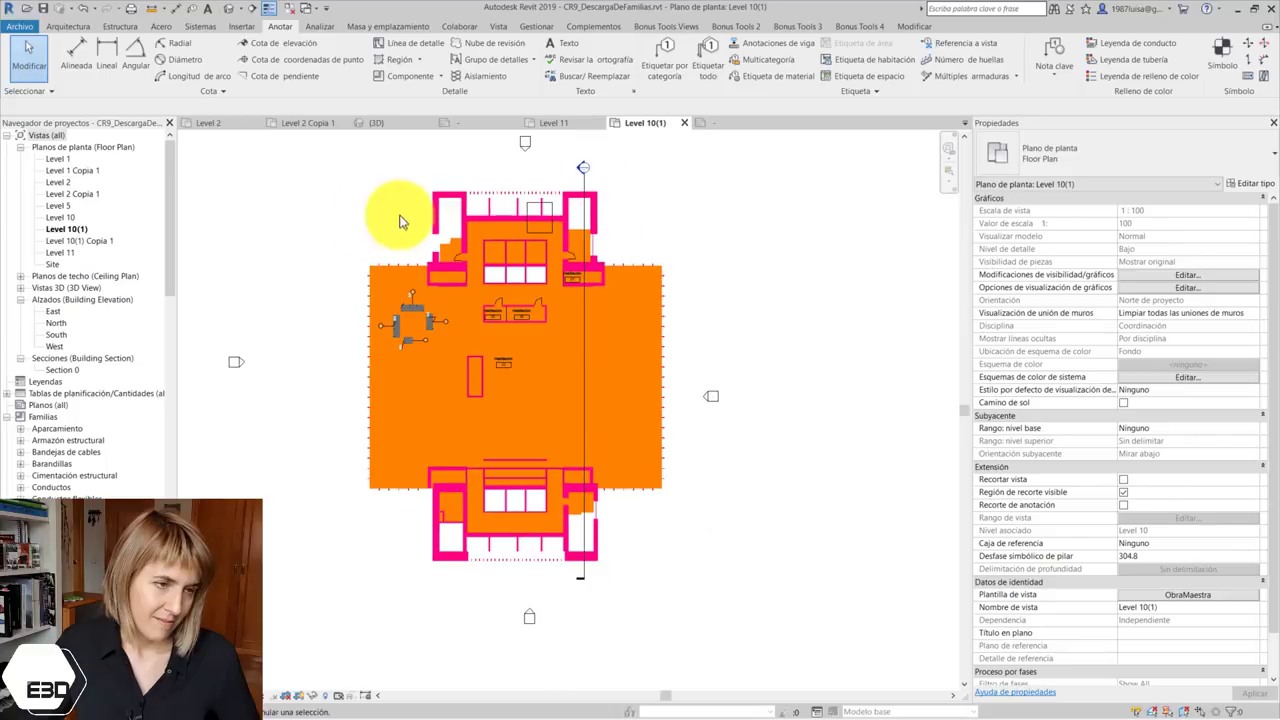
left_click(1140, 76)
scroll(710, 253, "up", 2)
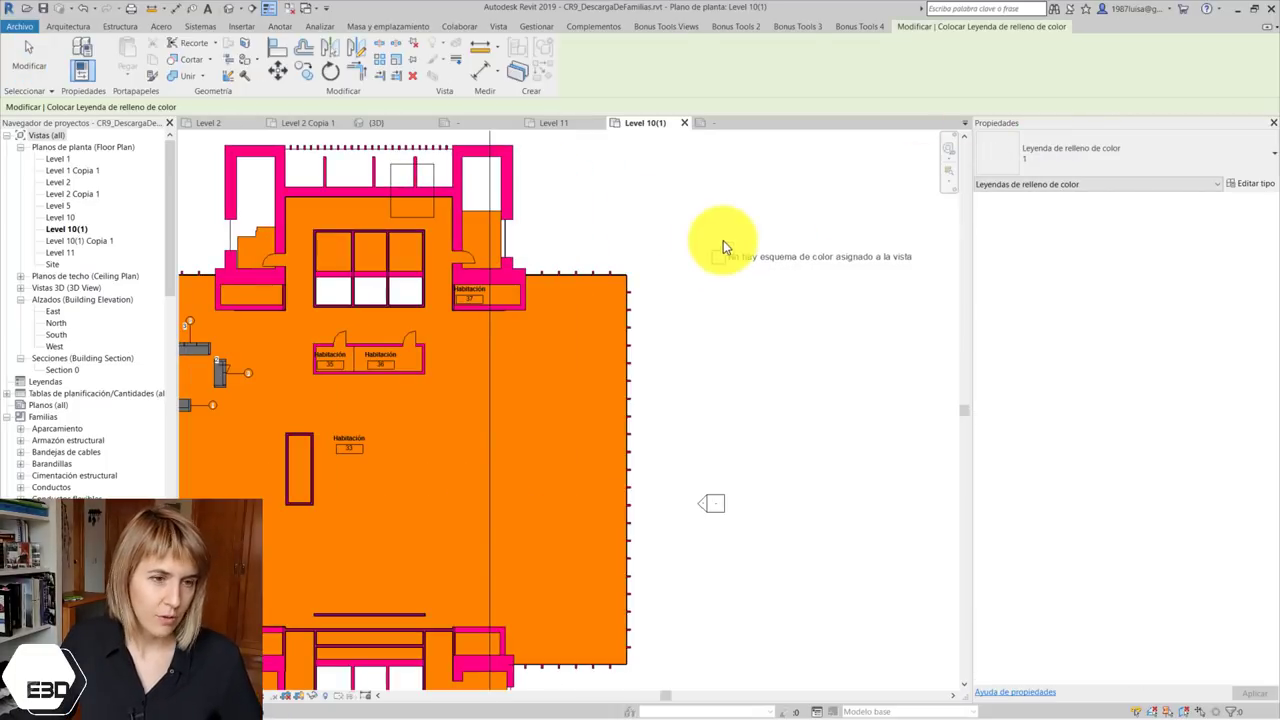
scroll(464, 257, "down", 2)
left_click(675, 252)
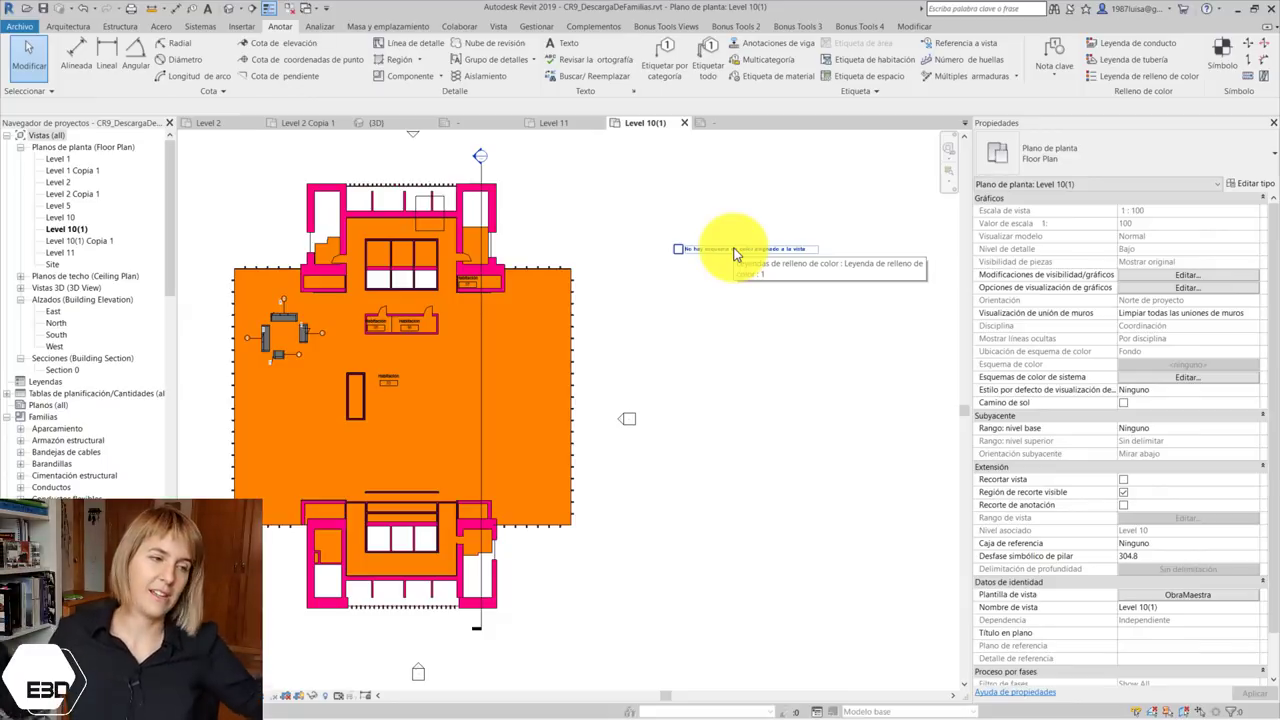
scroll(500, 529, "up", 2)
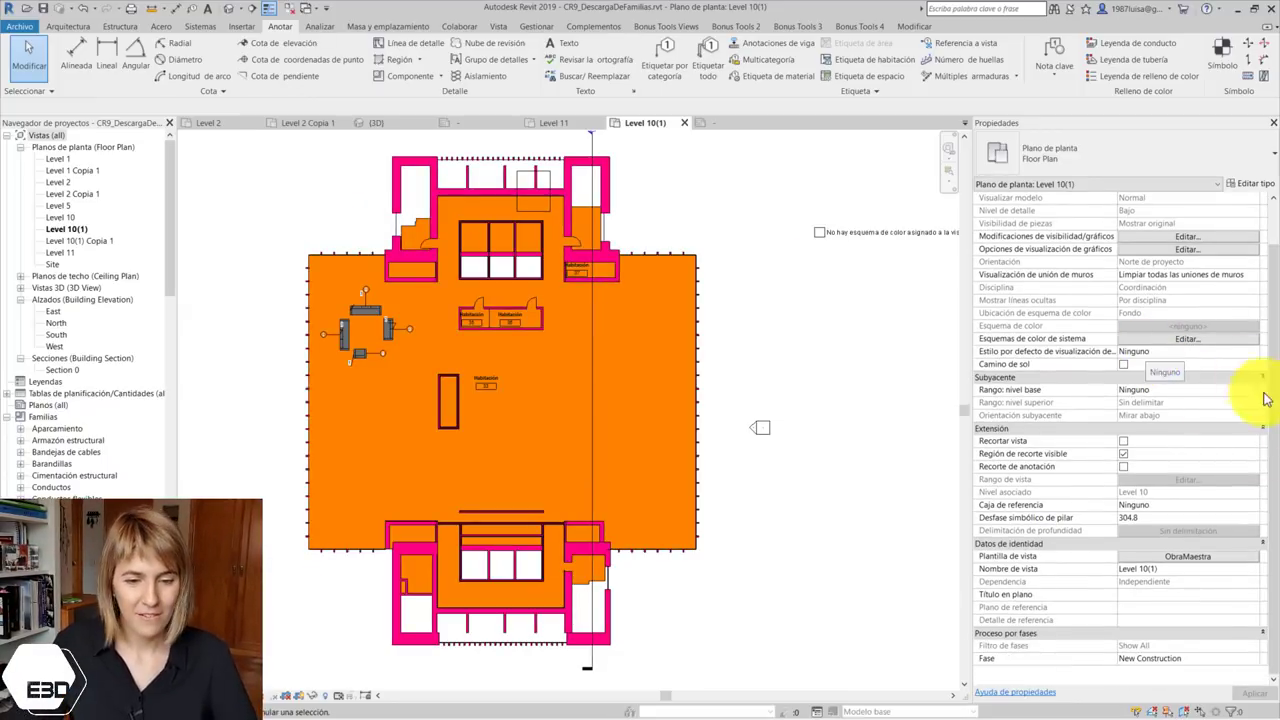
Set the ObraMaestra template's colour scheme to Areas under the Habitaciones category
left_click(1170, 557)
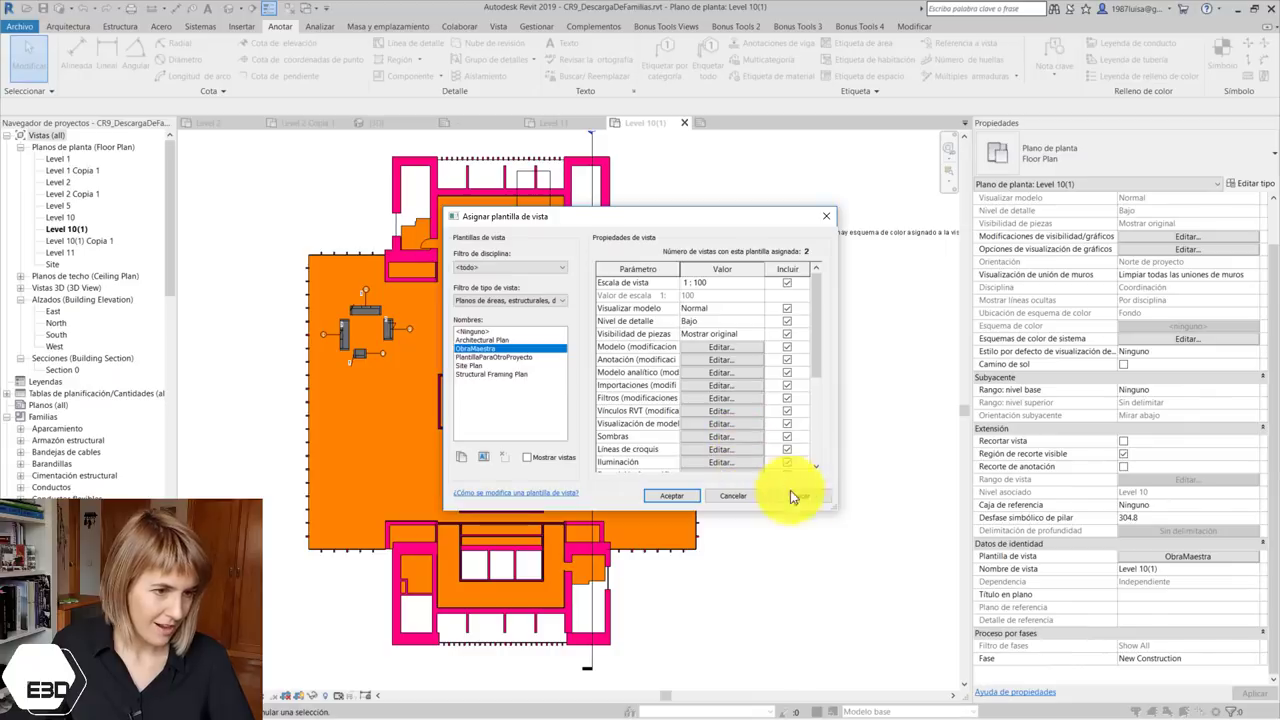
left_click_drag(835, 509, 1107, 541)
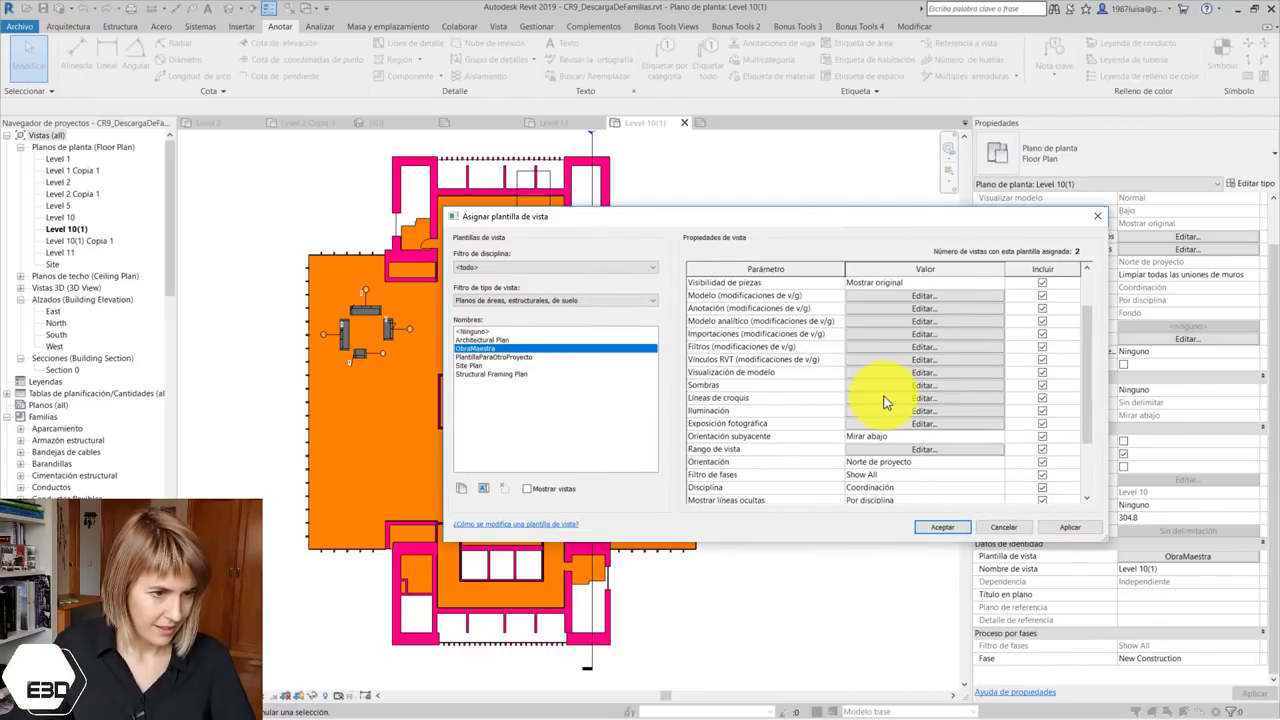
scroll(884, 402, "down", 2)
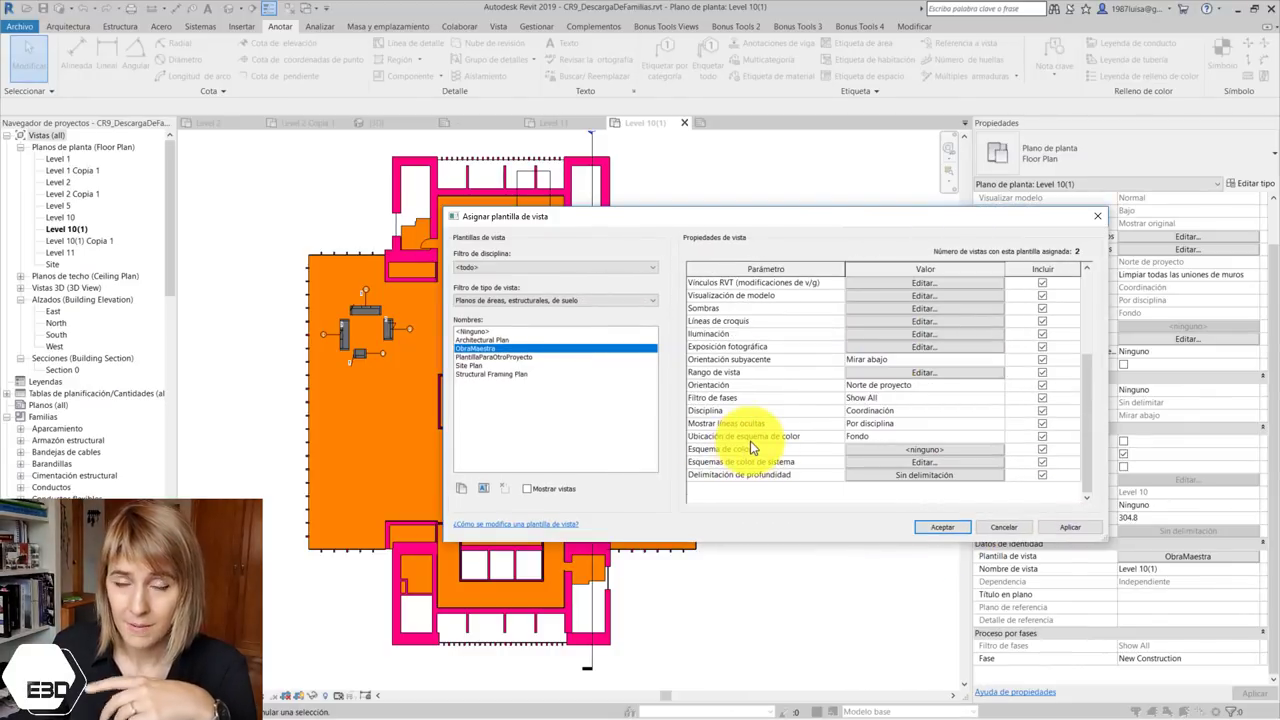
left_click(976, 450)
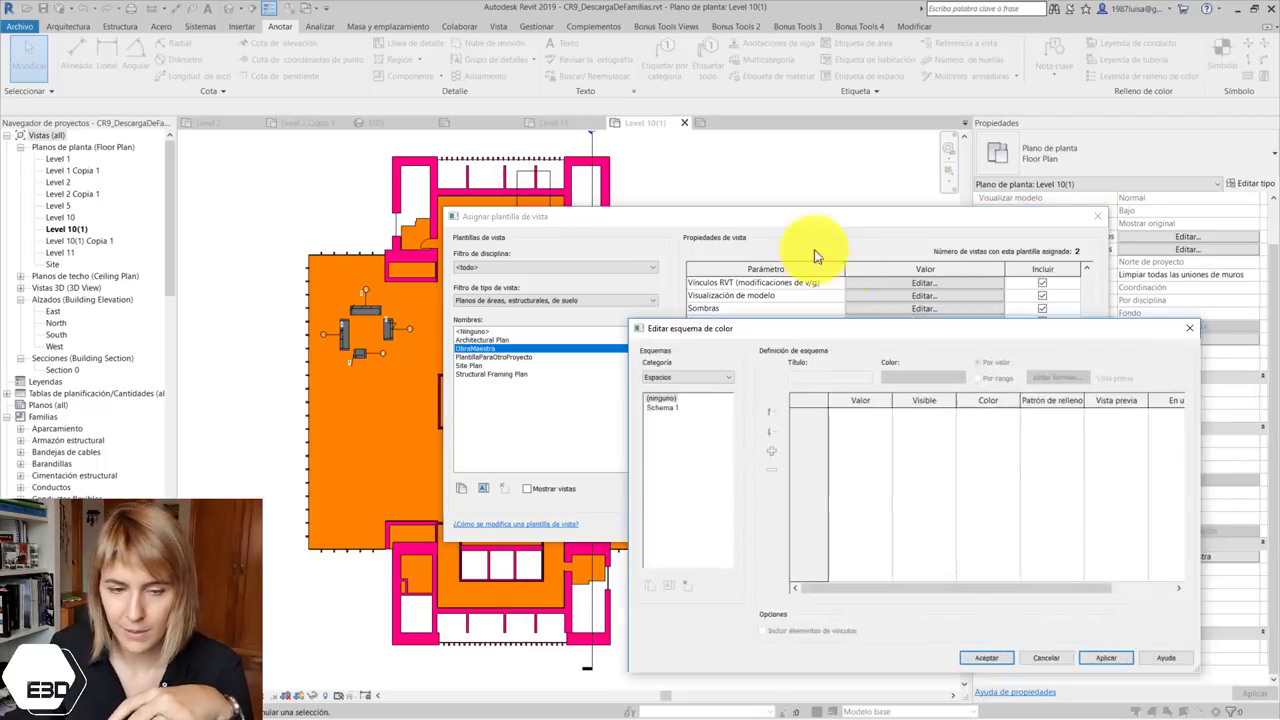
left_click_drag(931, 332, 731, 149)
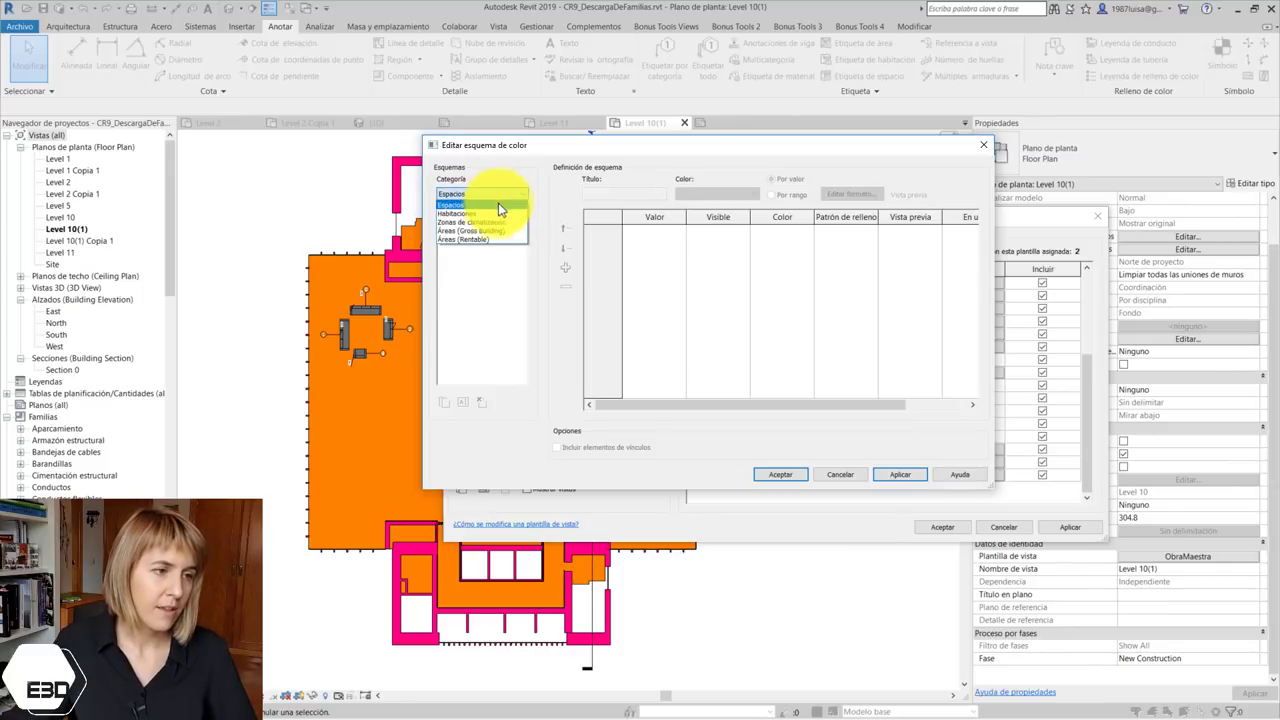
left_click(492, 214)
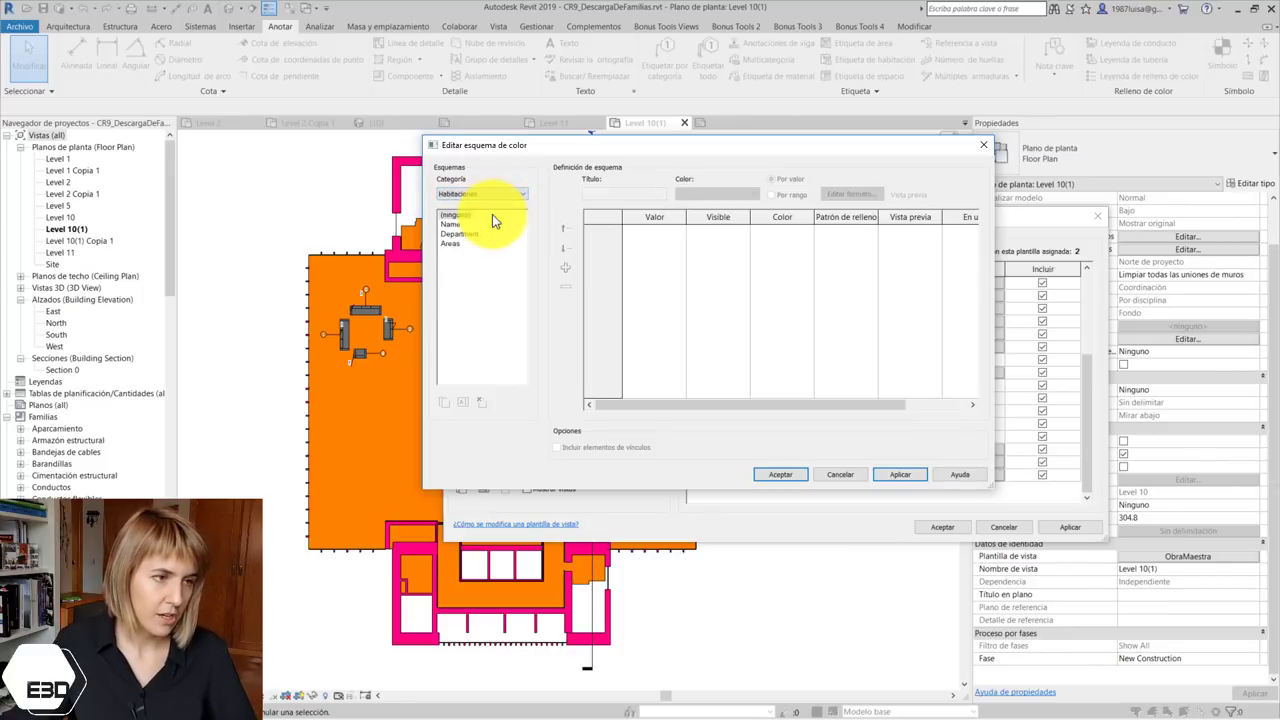
left_click(449, 242)
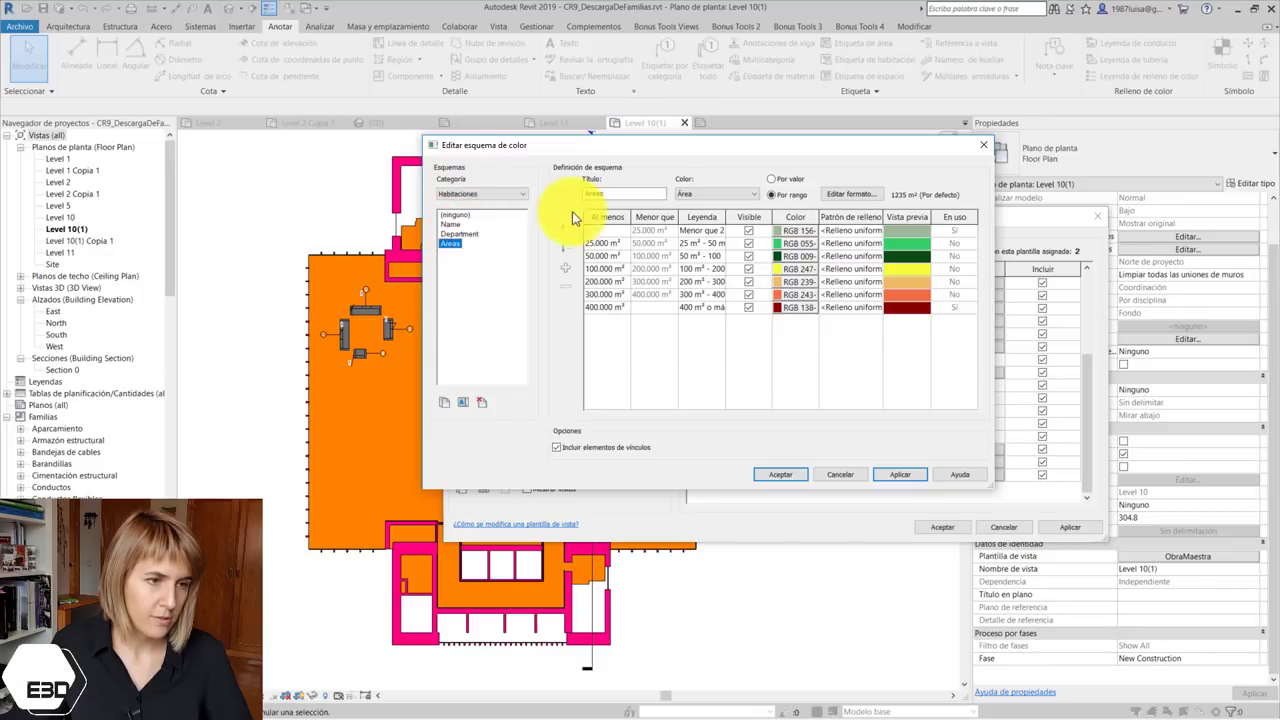
double_click(737, 218)
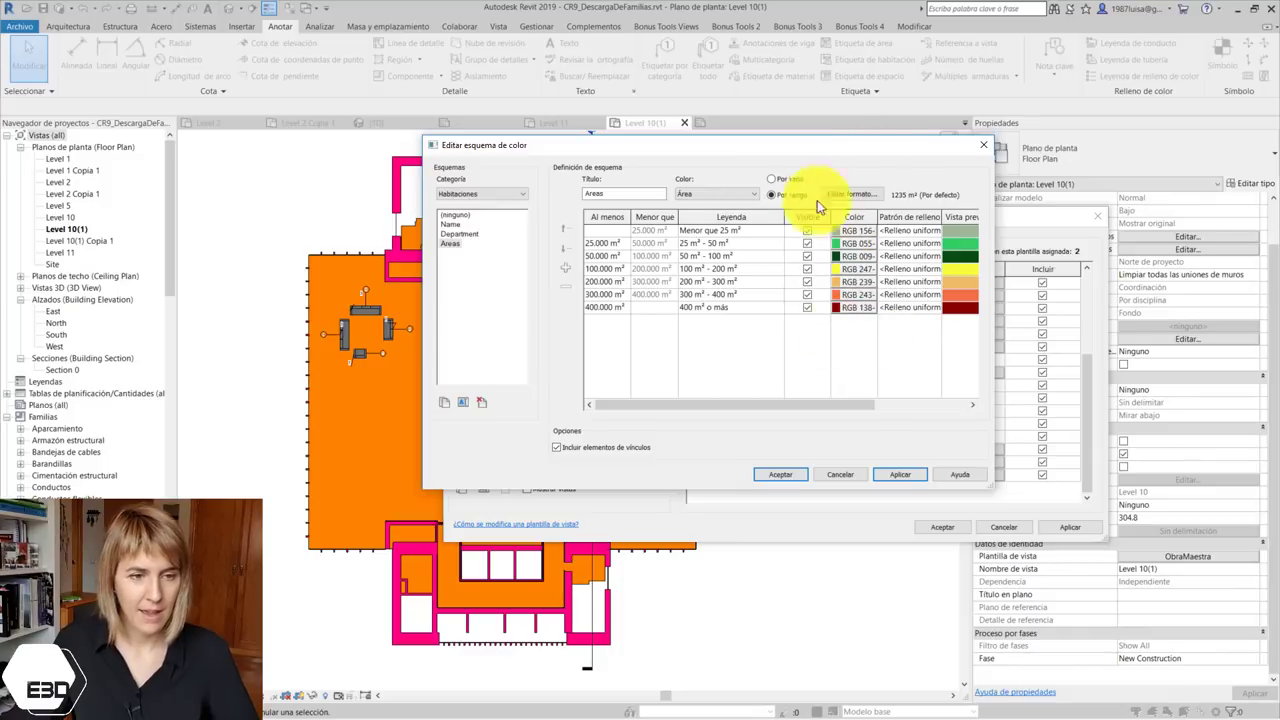
left_click(782, 476)
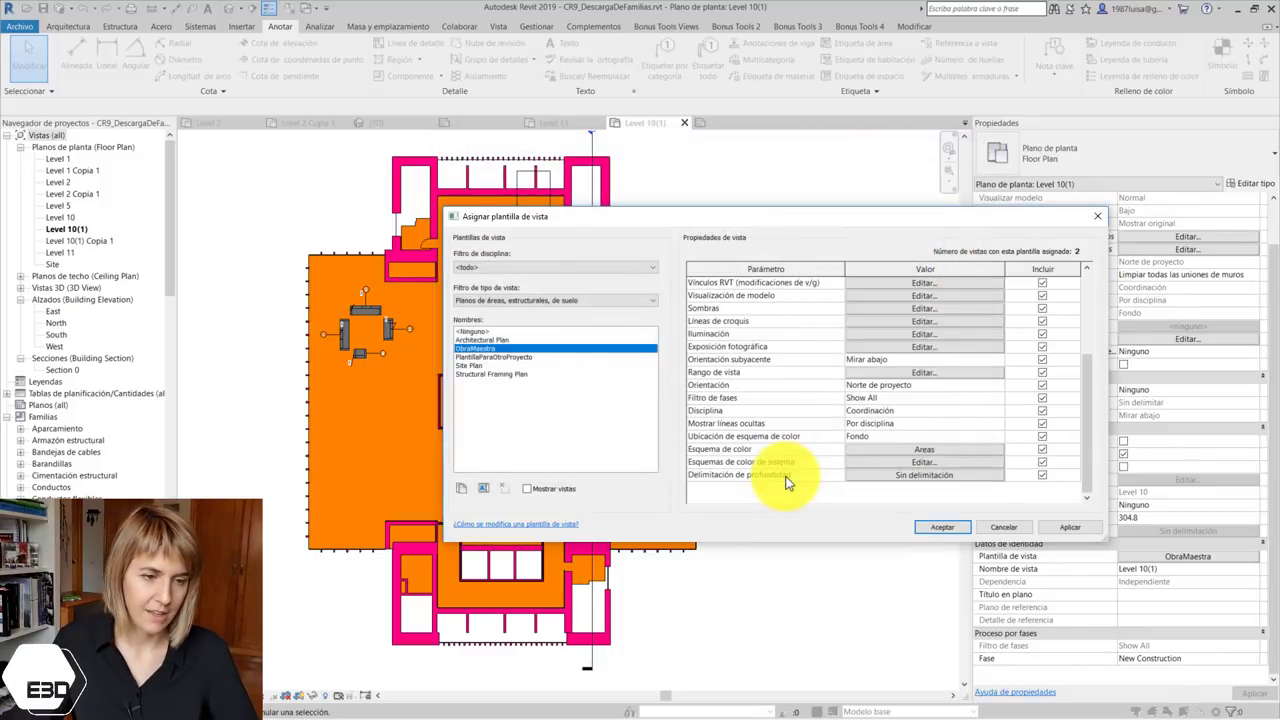
left_click(945, 530)
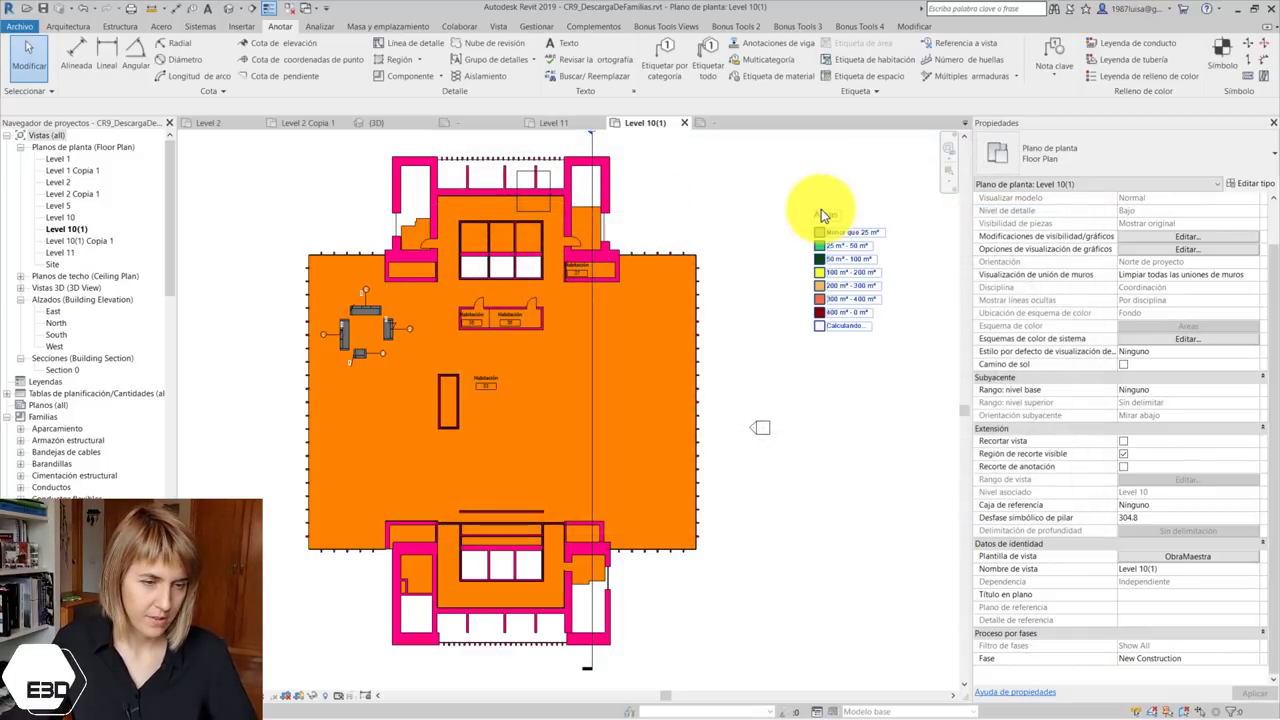
scroll(732, 451, "up", 1)
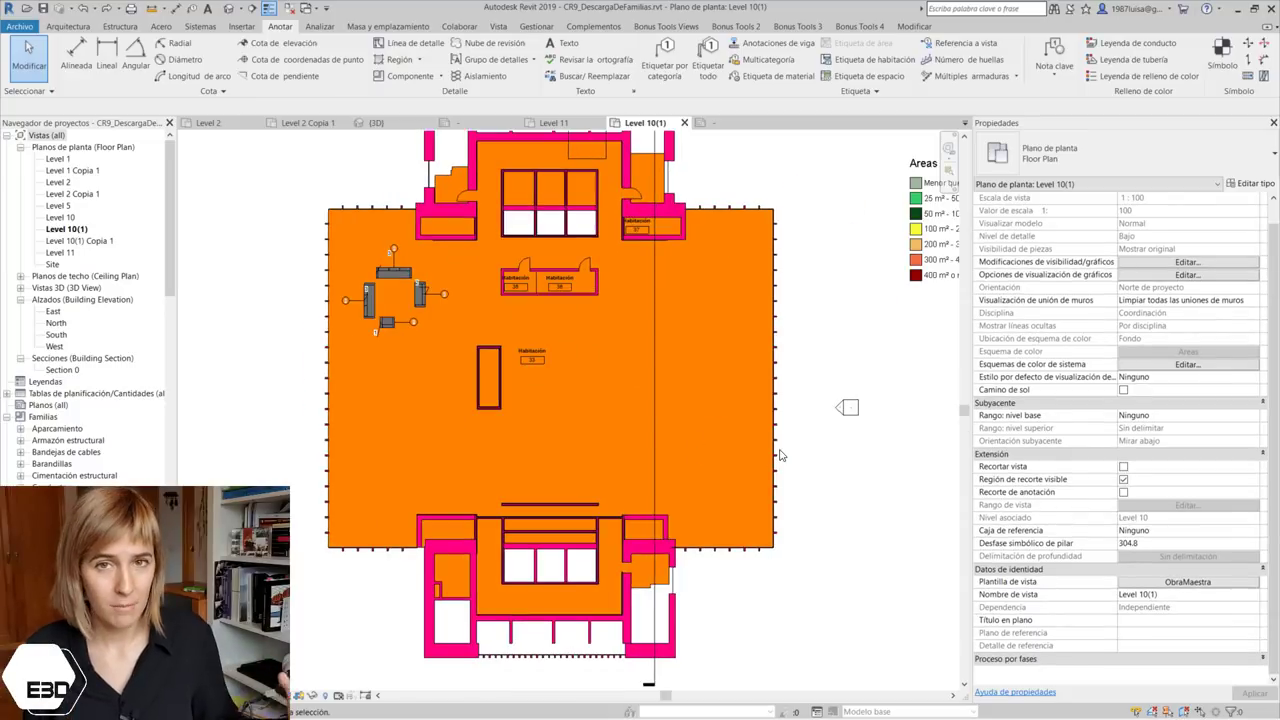
scroll(800, 420, "down", 1)
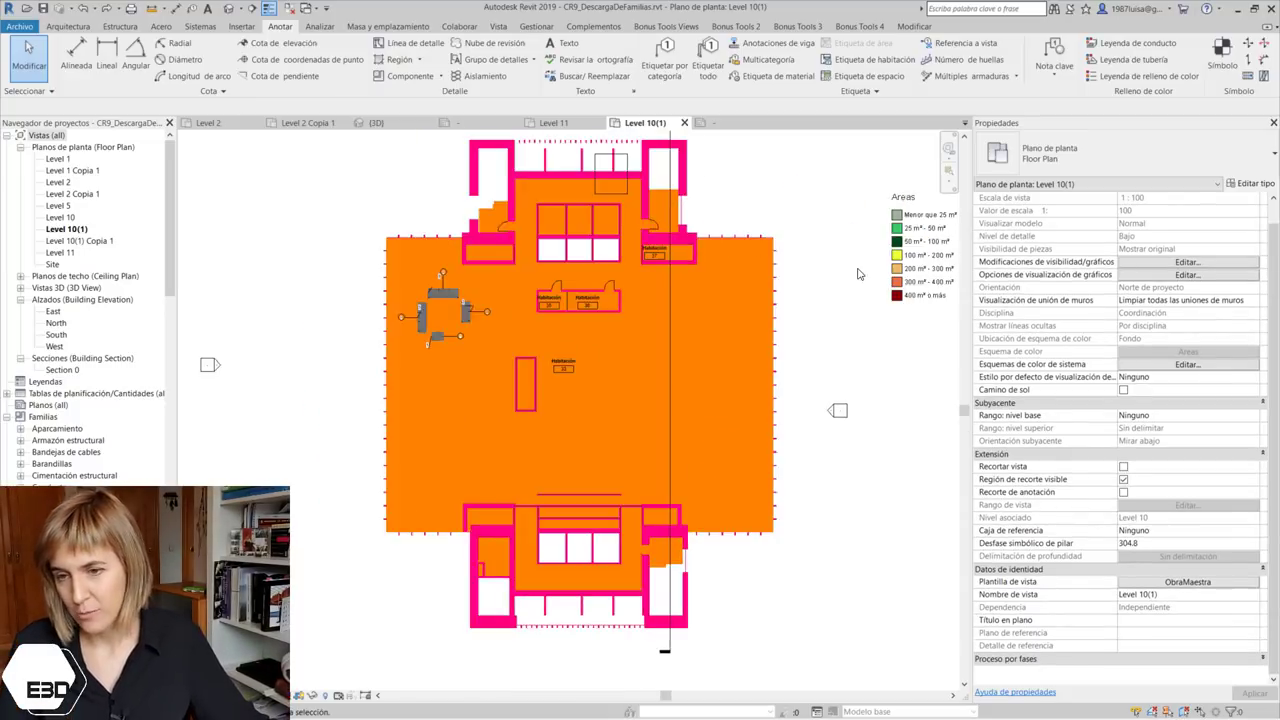
scroll(880, 320, "down", 1)
scroll(914, 279, "up", 2)
scroll(770, 420, "down", 2)
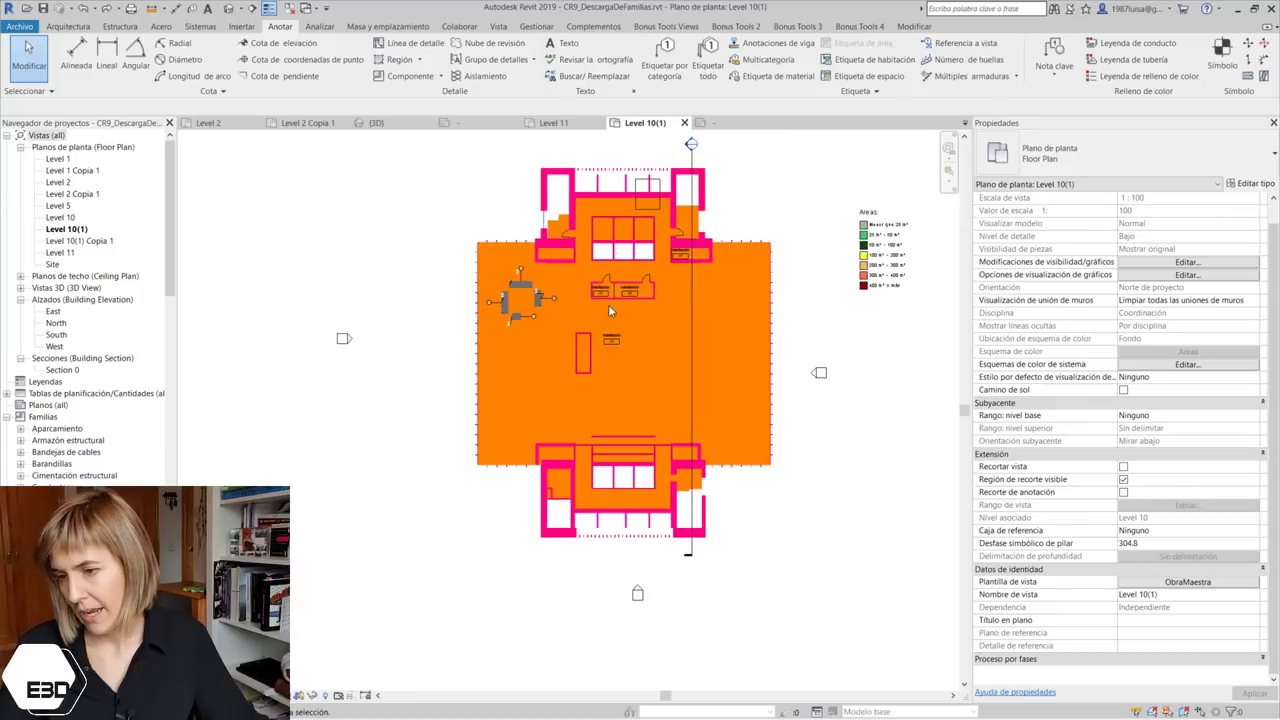
scroll(616, 555, "up", 1)
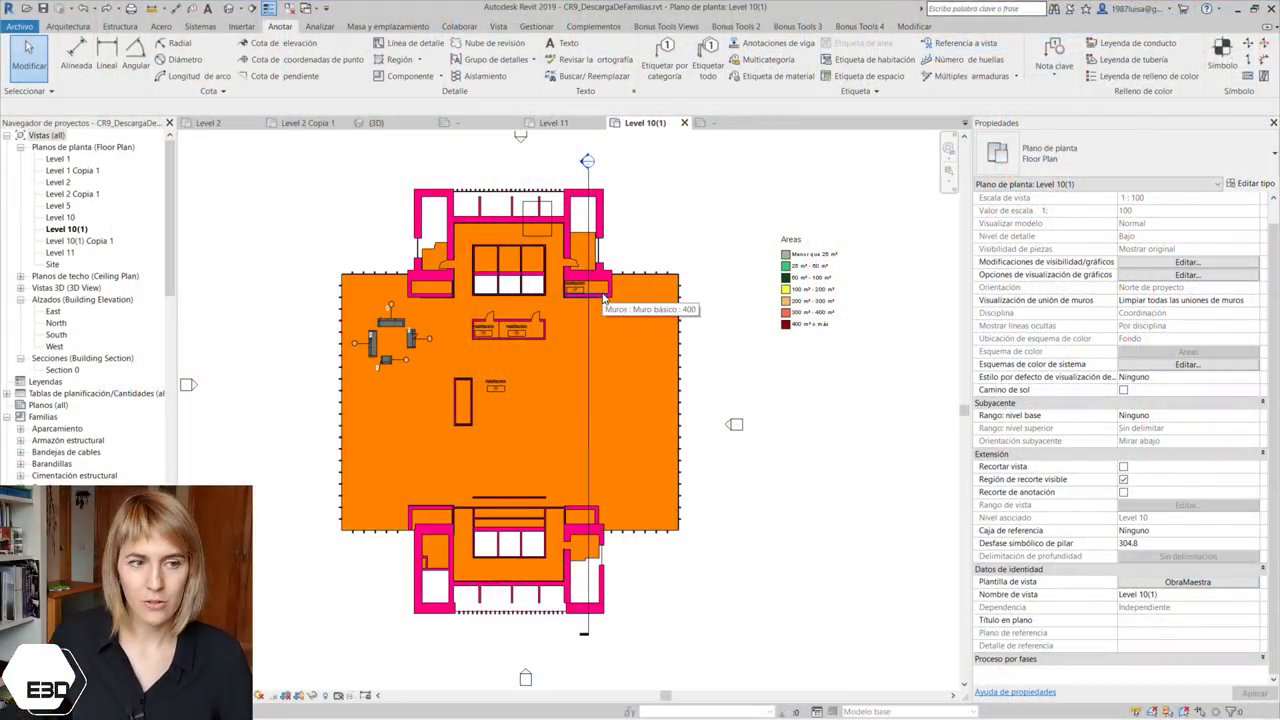
Clear the Muros cut pattern overrides in the ObraMaestra template's Visibility/Graphics settings
left_click(810, 295)
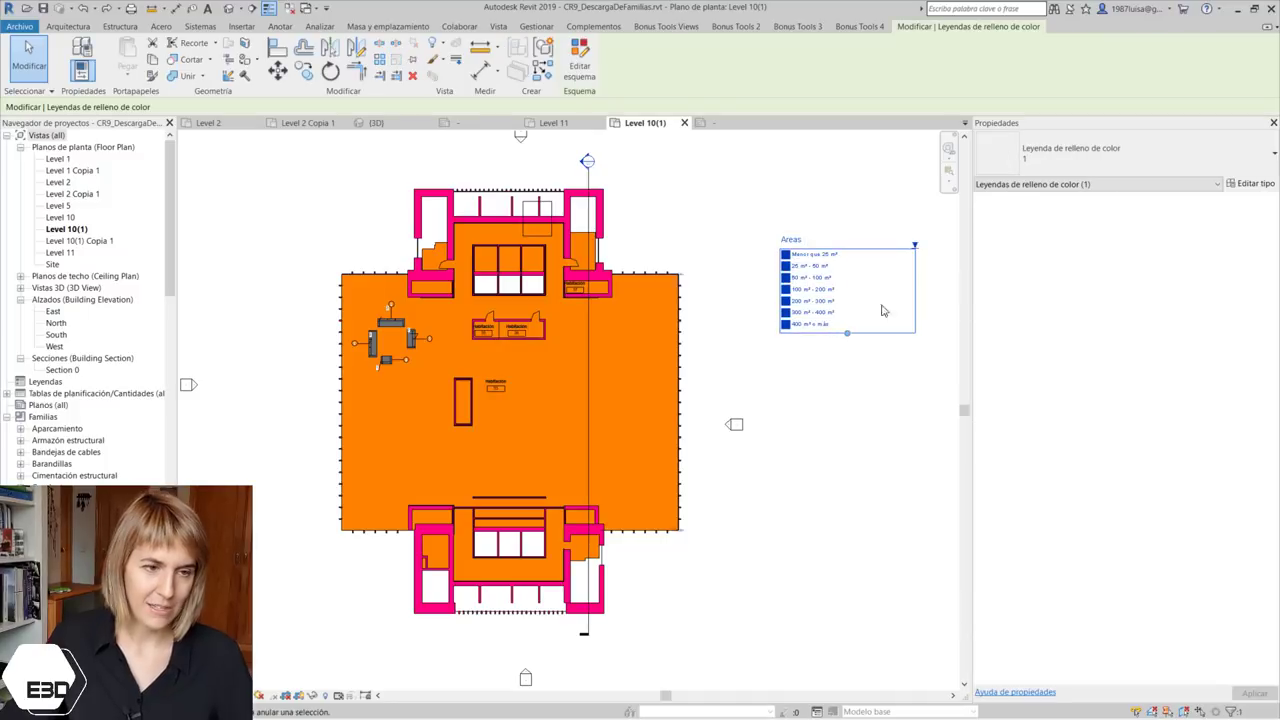
left_click(798, 397)
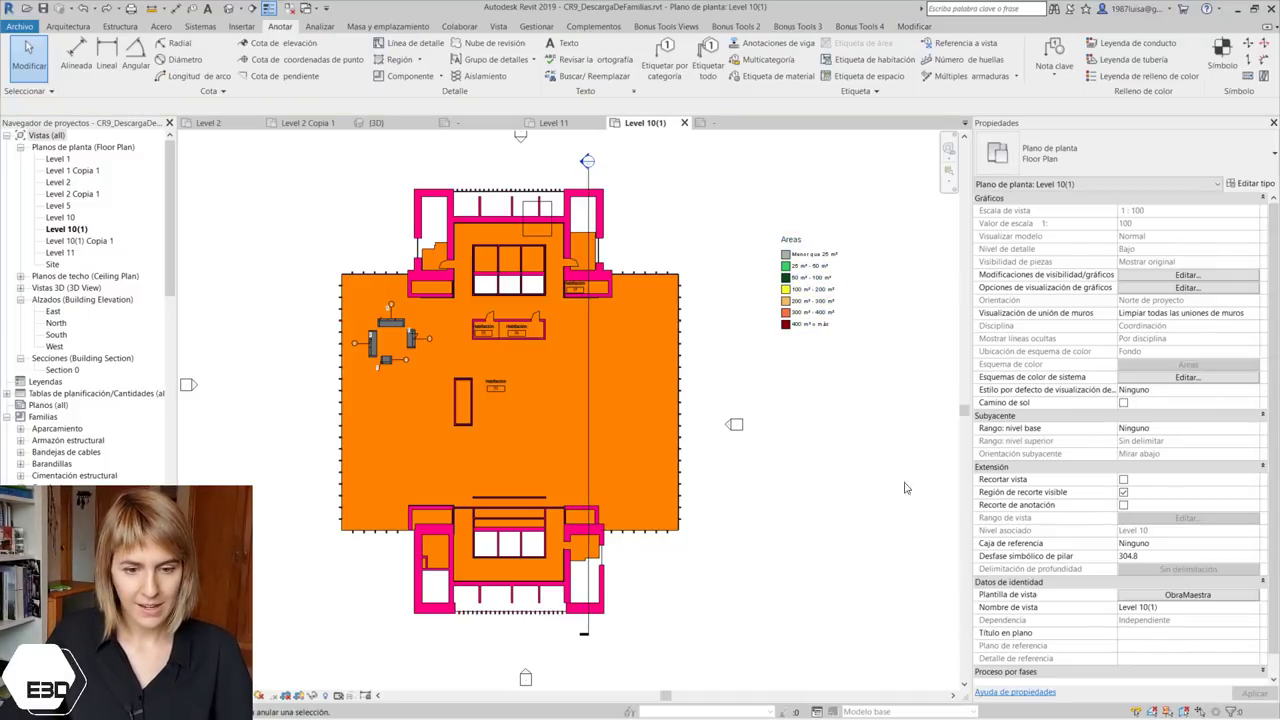
left_click(1162, 598)
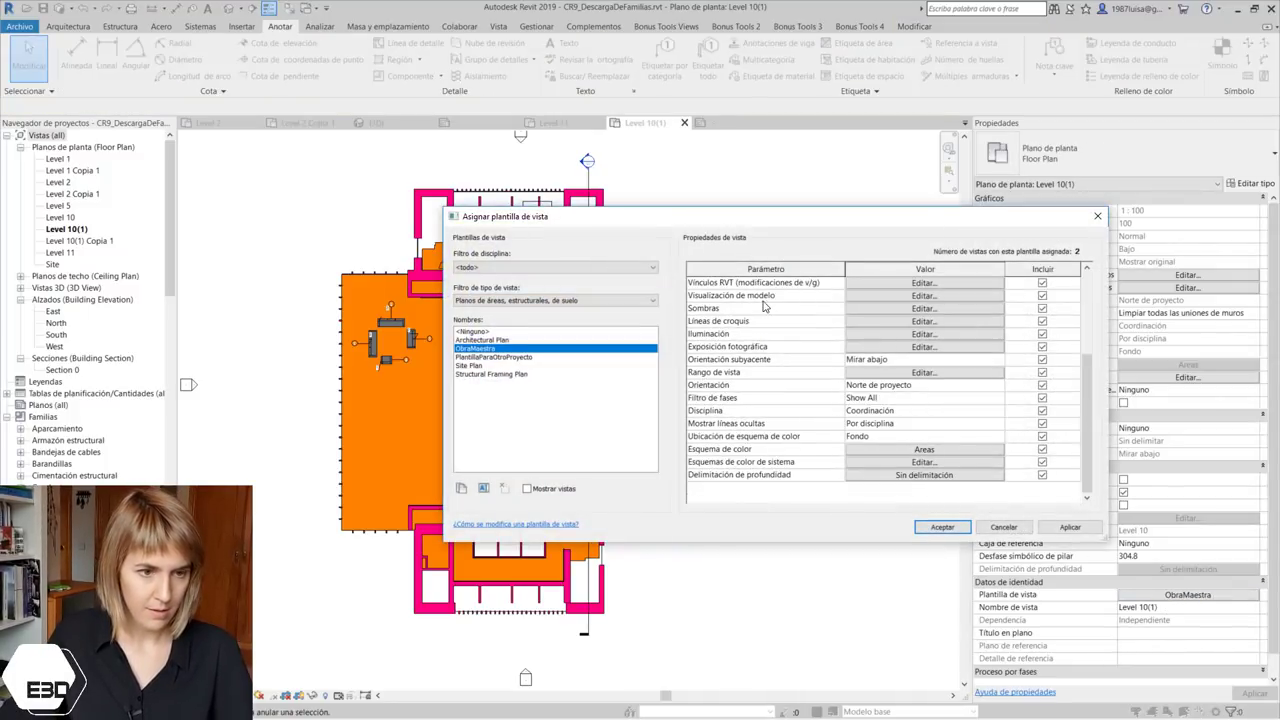
left_click(898, 347)
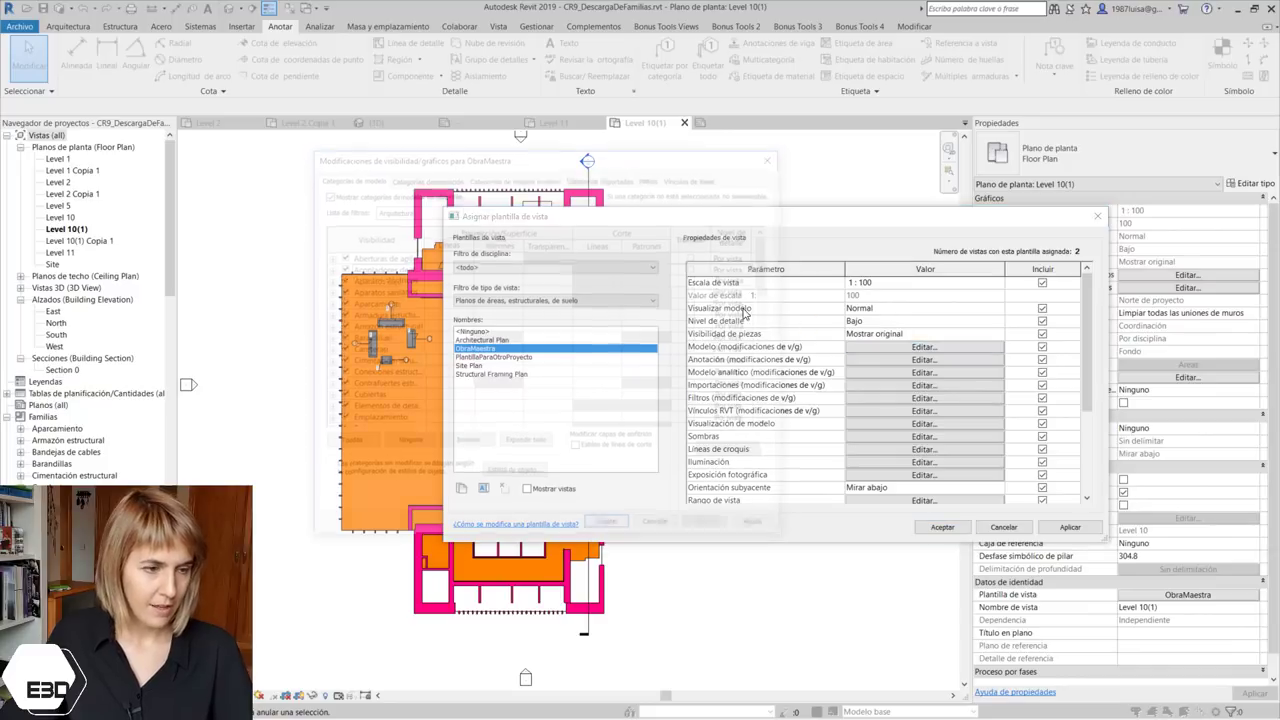
scroll(600, 340, "down", 4)
scroll(637, 308, "down", 3)
left_click(637, 304)
left_click(637, 305)
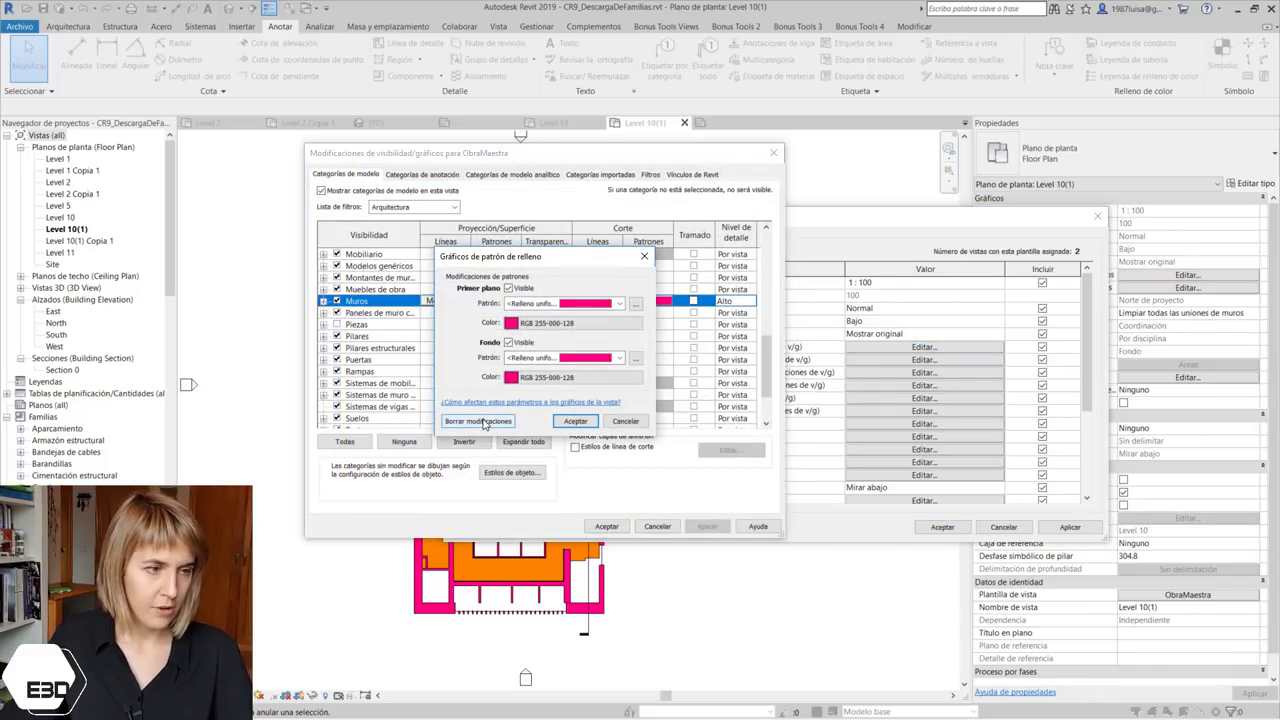
left_click(478, 421)
left_click(575, 421)
left_click(600, 394)
scroll(613, 413, "down", 2)
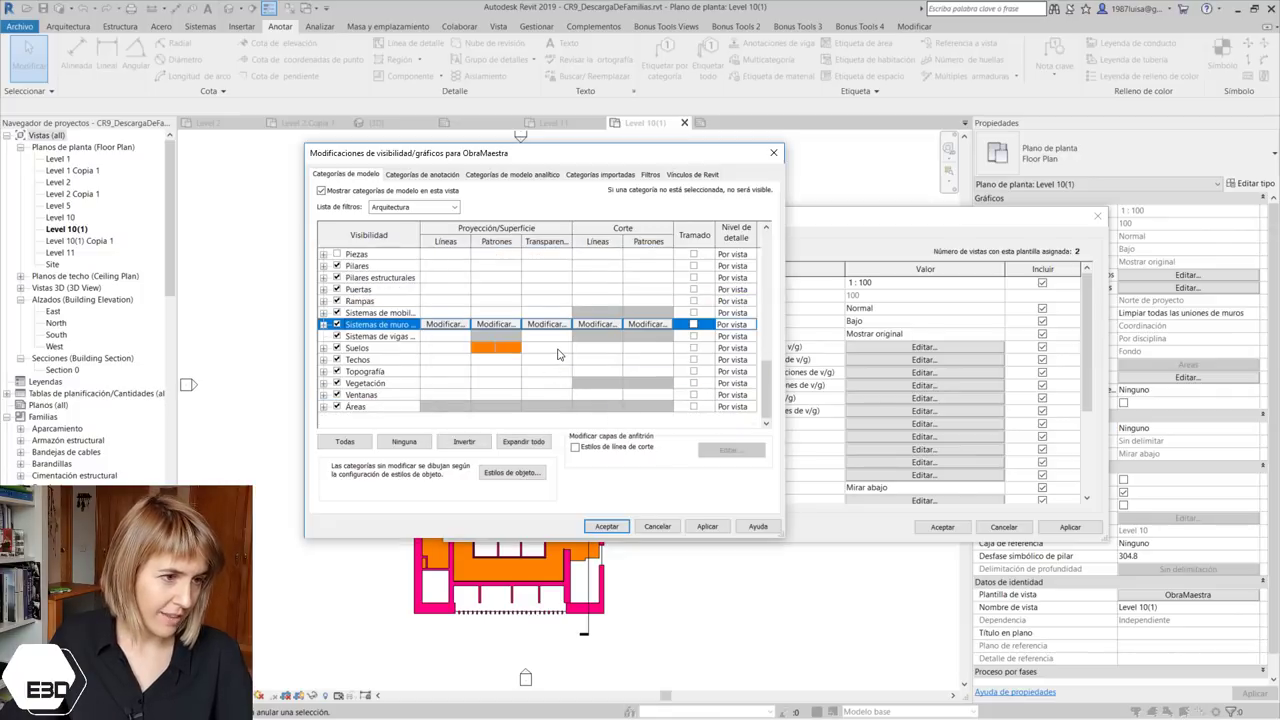
left_click(606, 526)
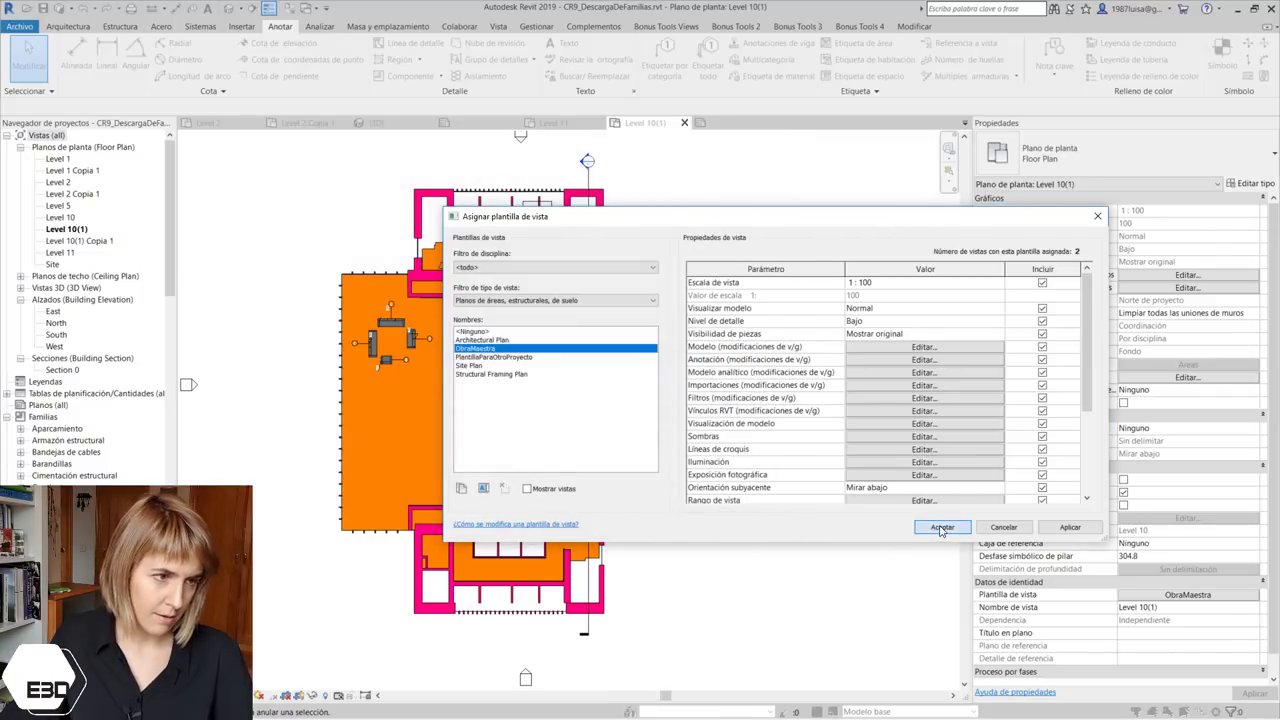
Apply ObraMaestra to Level 10(1), showing the central space dark red for 400 m² or more
left_click(941, 528)
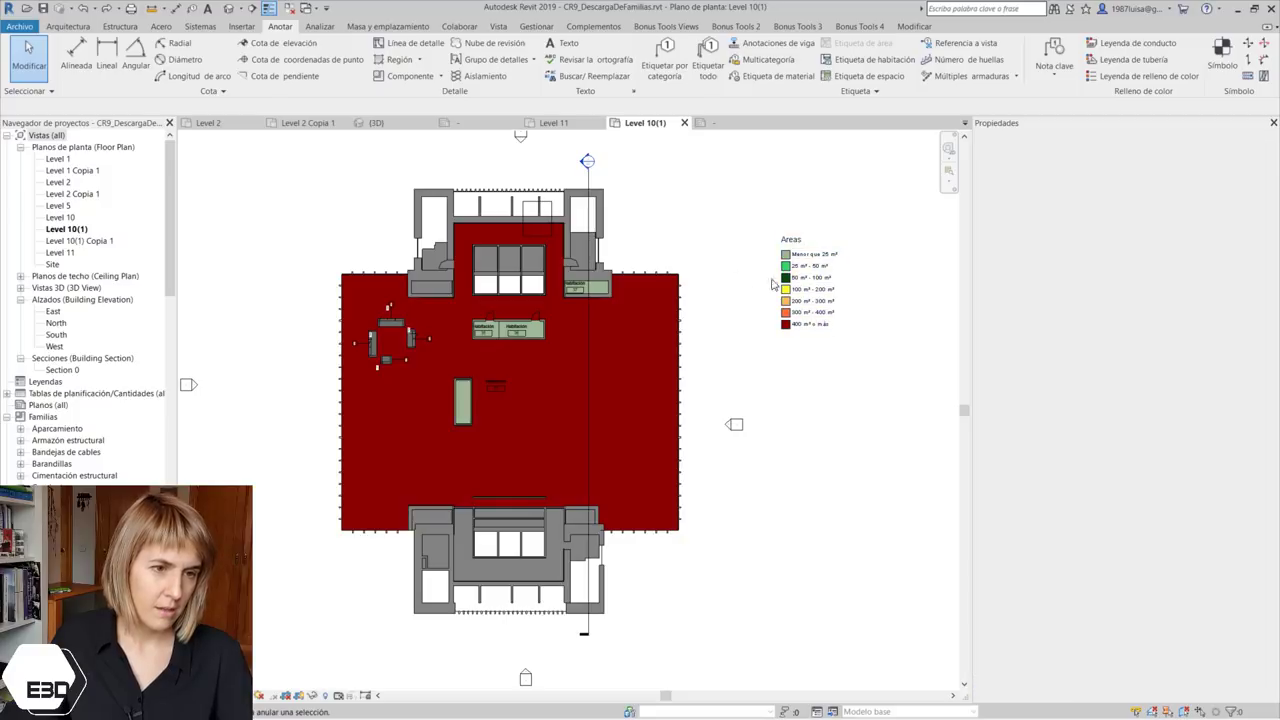
scroll(772, 284, "down", 3)
scroll(865, 266, "up", 3)
scroll(357, 181, "down", 1)
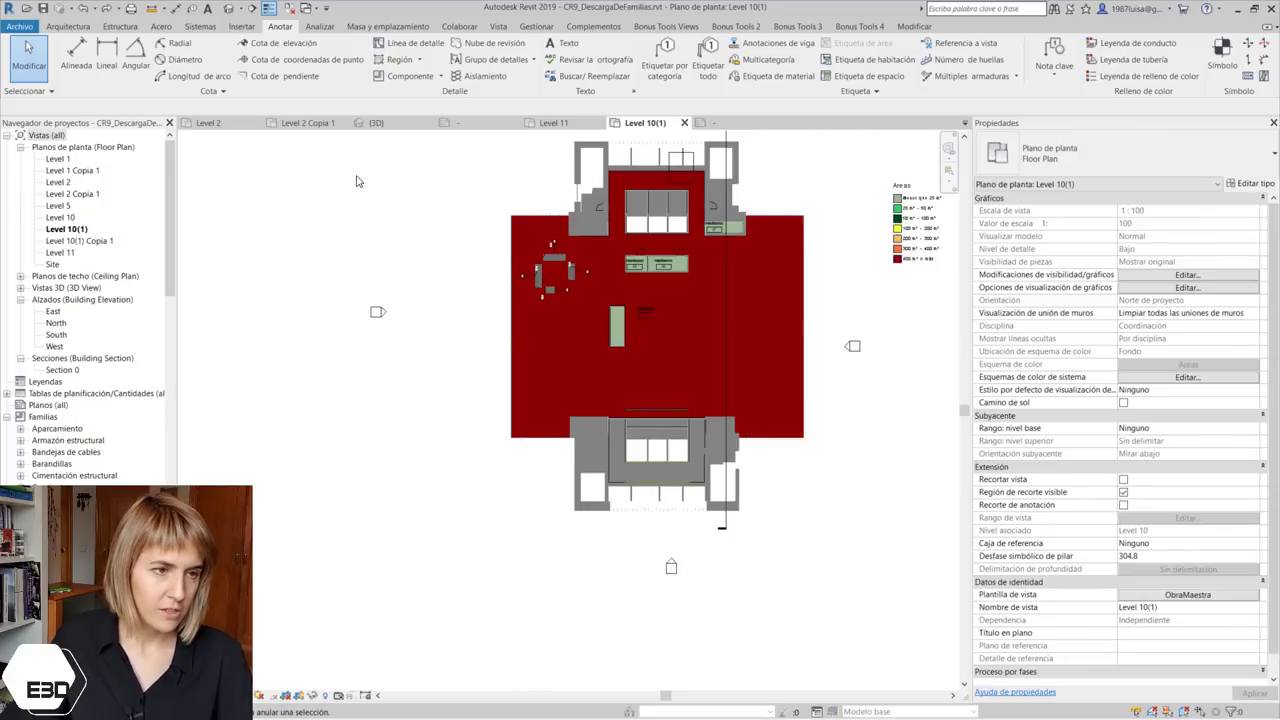
scroll(880, 230, "up", 2)
scroll(880, 250, "up", 2)
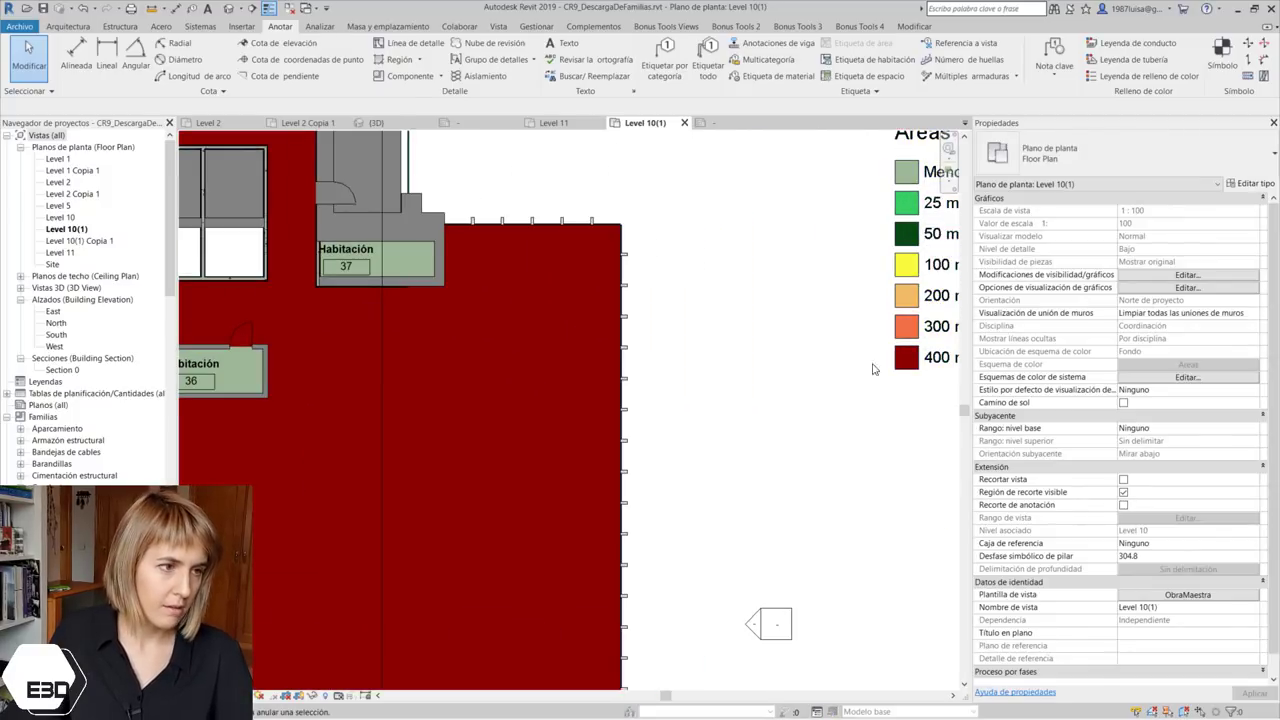
scroll(868, 390, "down", 3)
scroll(863, 403, "down", 1)
scroll(640, 300, "up", 1)
scroll(631, 249, "up", 1)
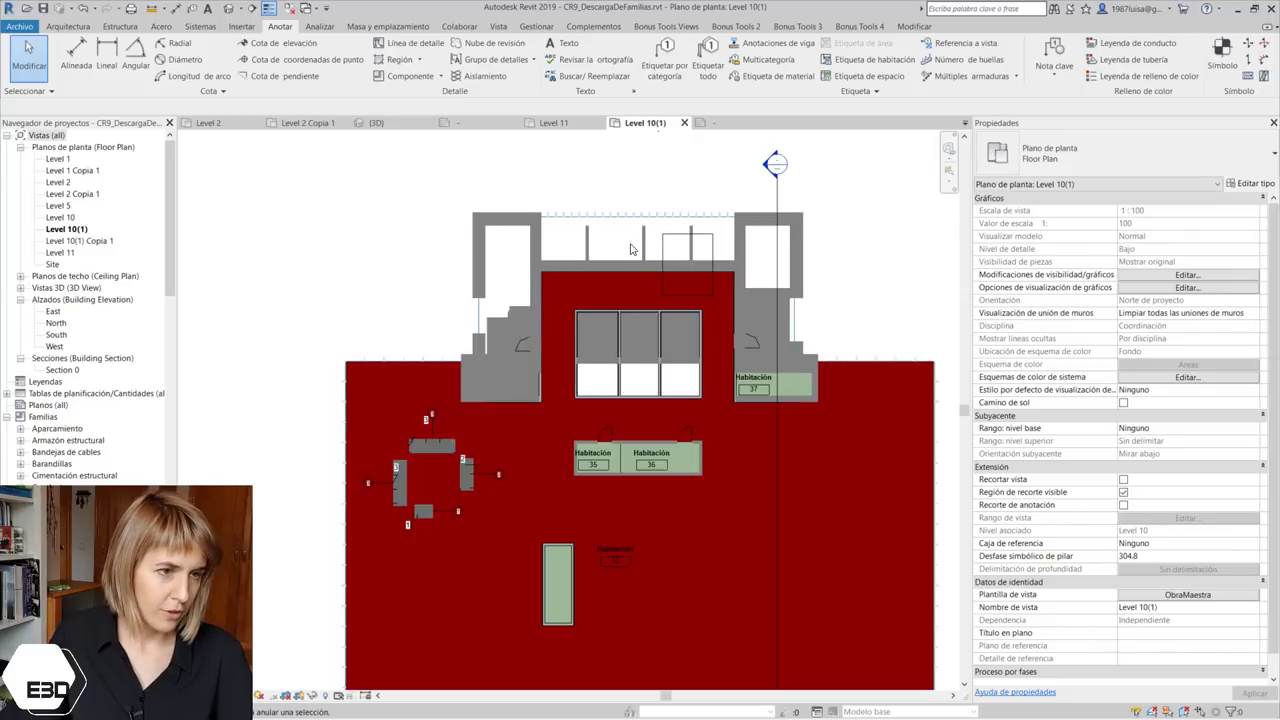
scroll(625, 245, "up", 1)
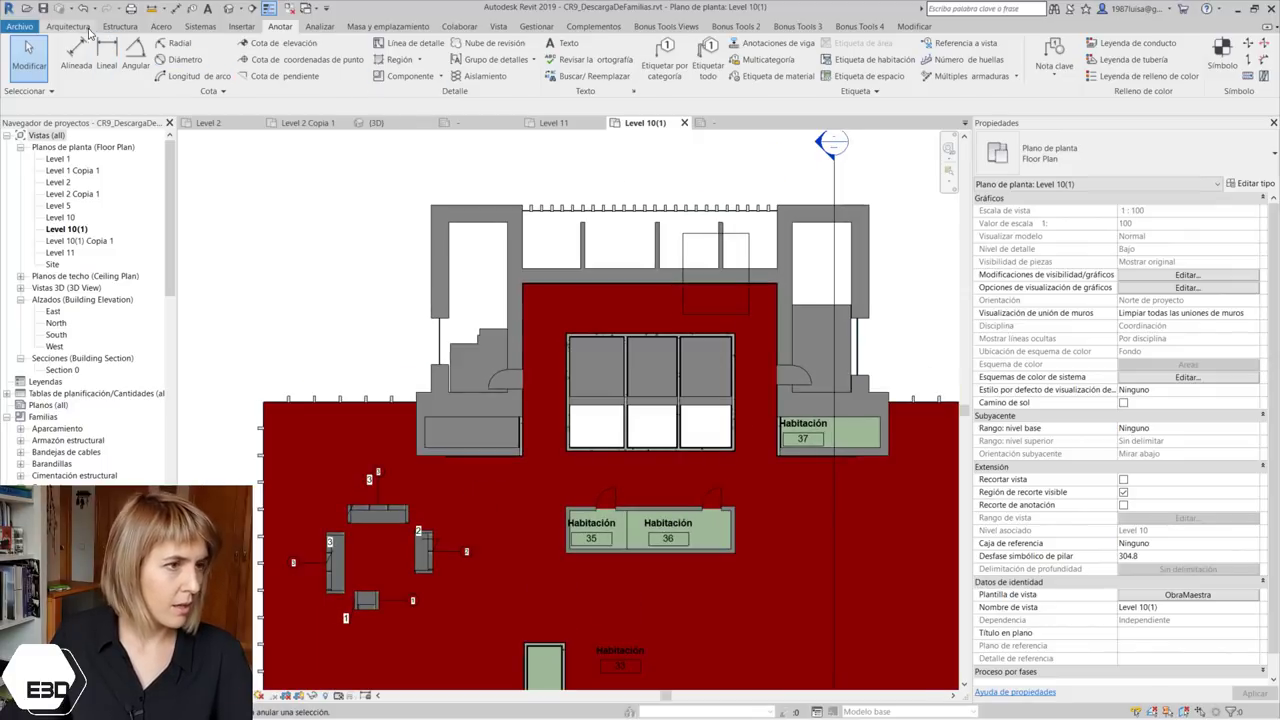
left_click(87, 28)
Place a Habitación room in the walled rectangle right of the Level 10(1) building so it fills orange
left_click(735, 61)
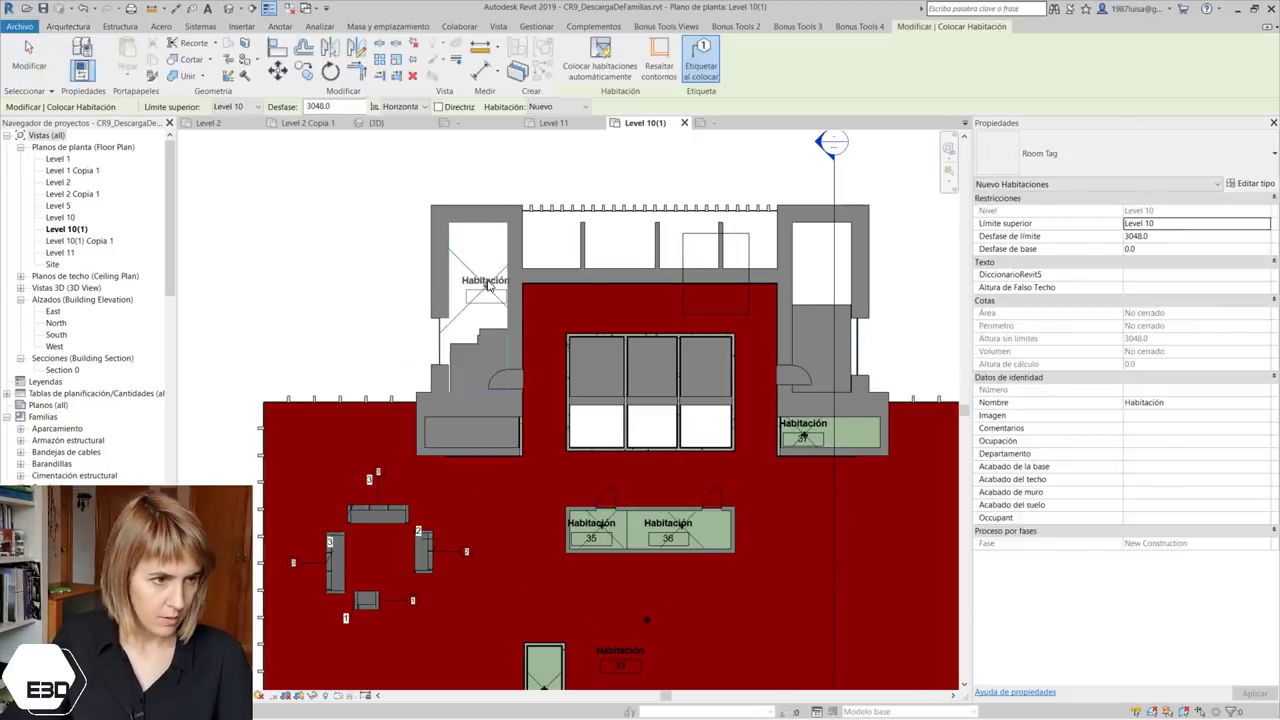
scroll(403, 288, "down", 2)
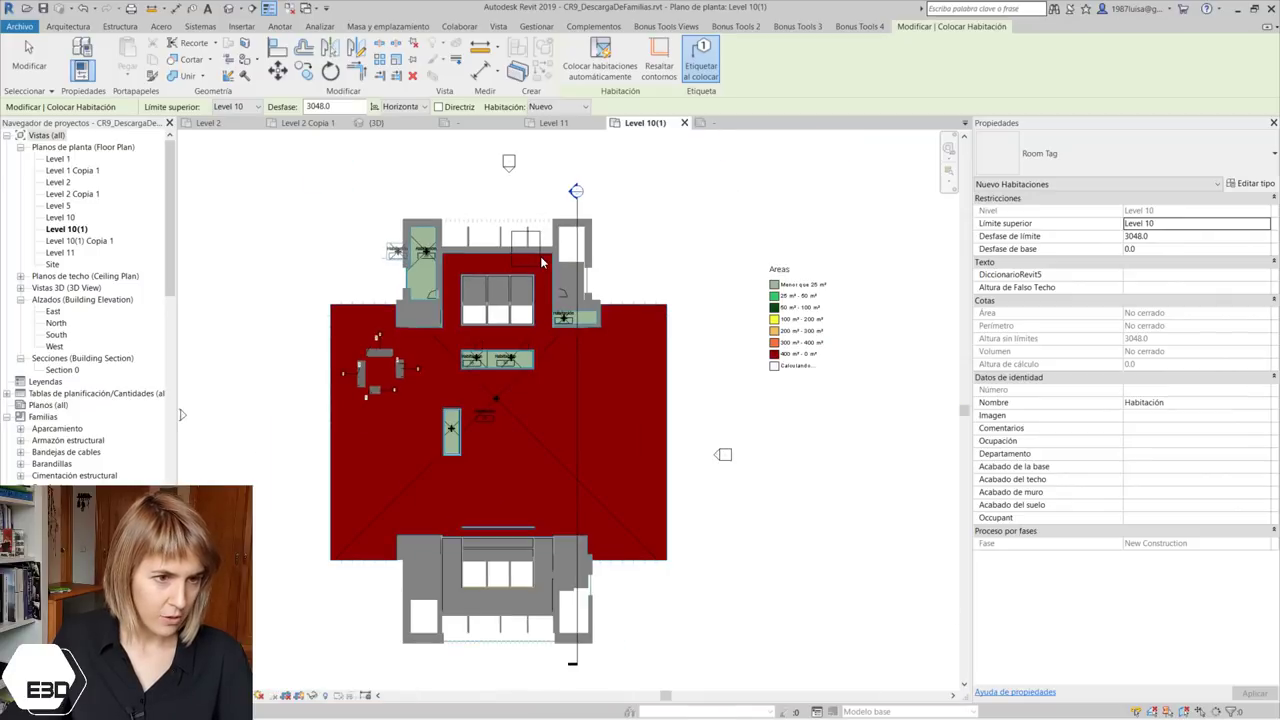
scroll(601, 256, "down", 1)
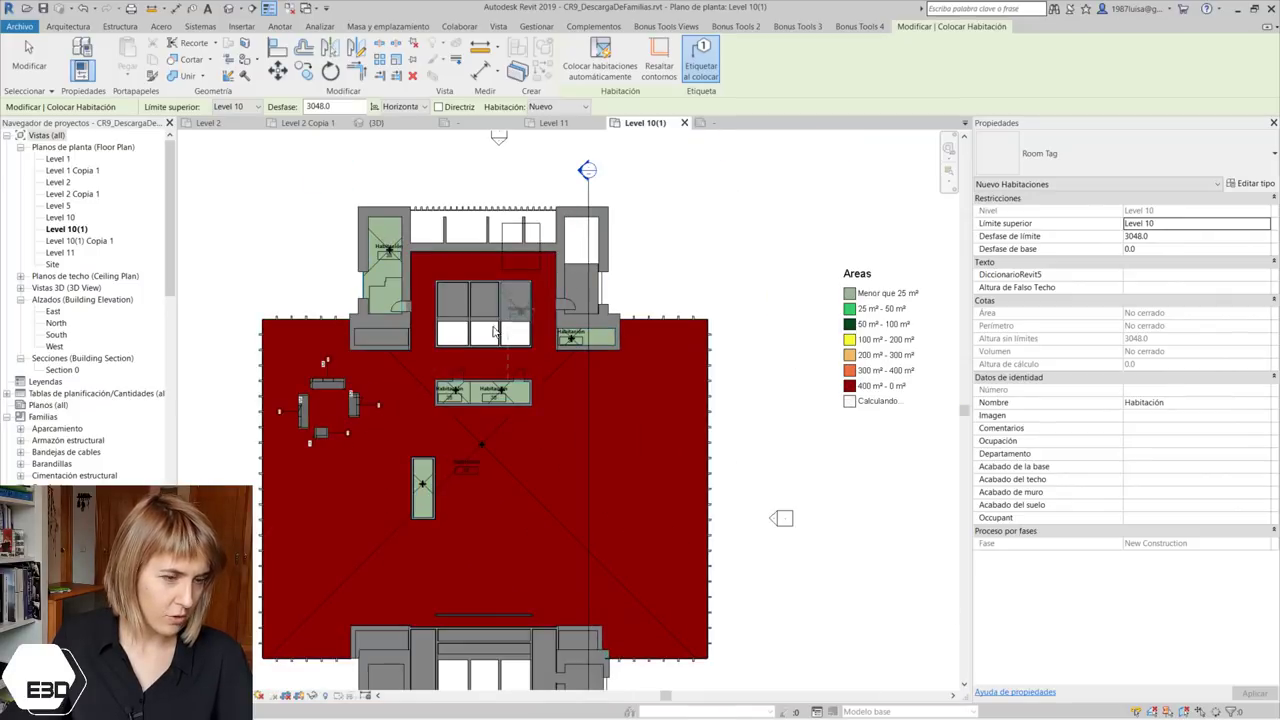
scroll(660, 177, "down", 2)
left_click(876, 397)
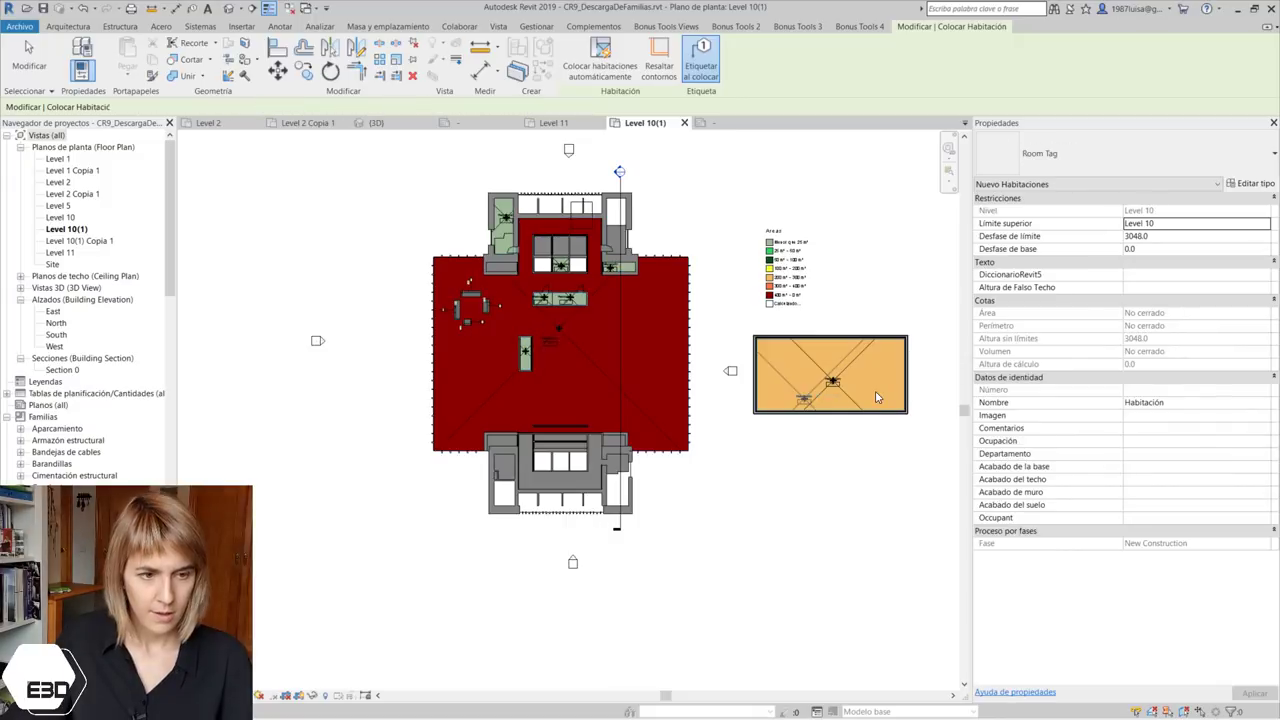
scroll(876, 397, "up", 2)
key("Escape")
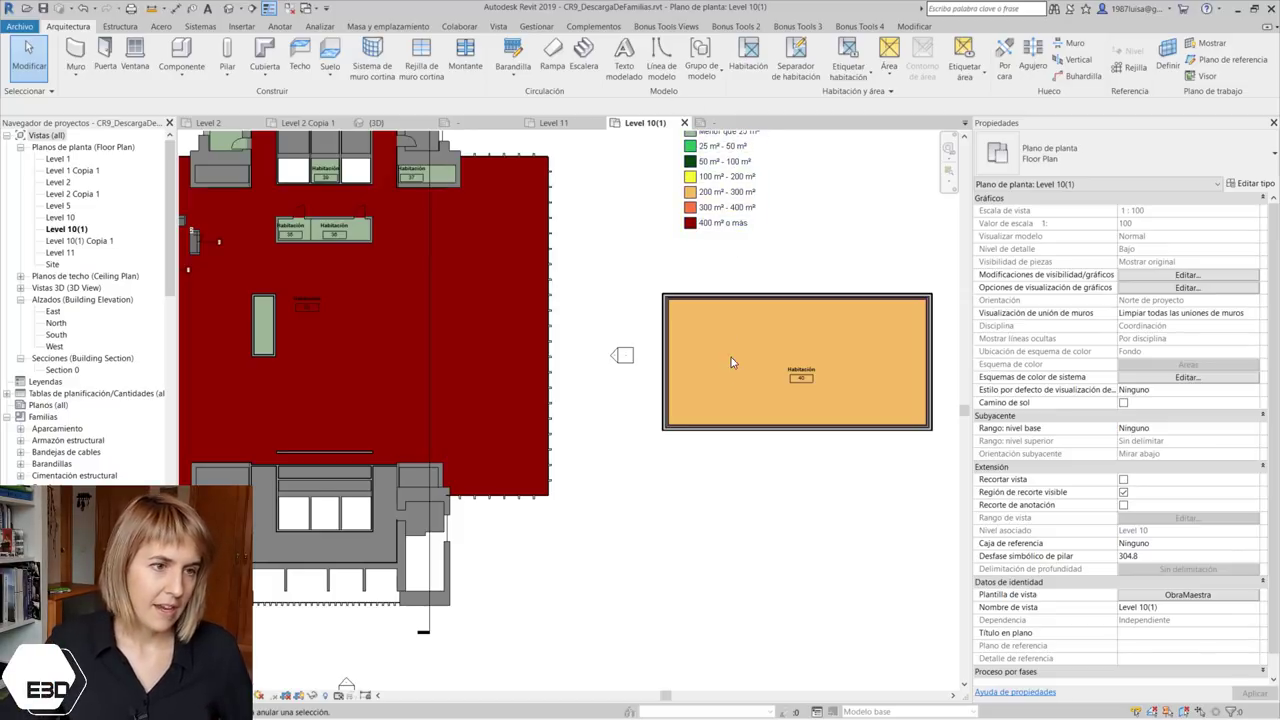
Select the Areas colour legend, edit its colour scheme and apply the area ranges
scroll(731, 357, "down", 1)
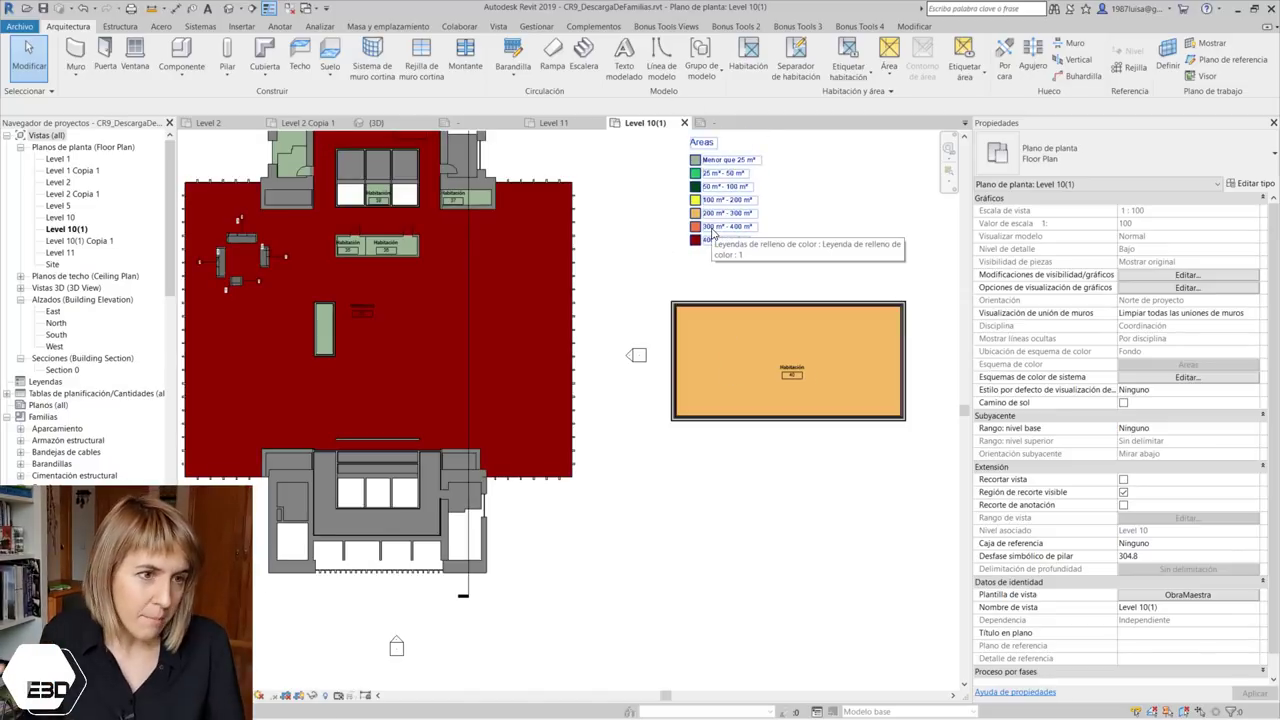
left_click(713, 233)
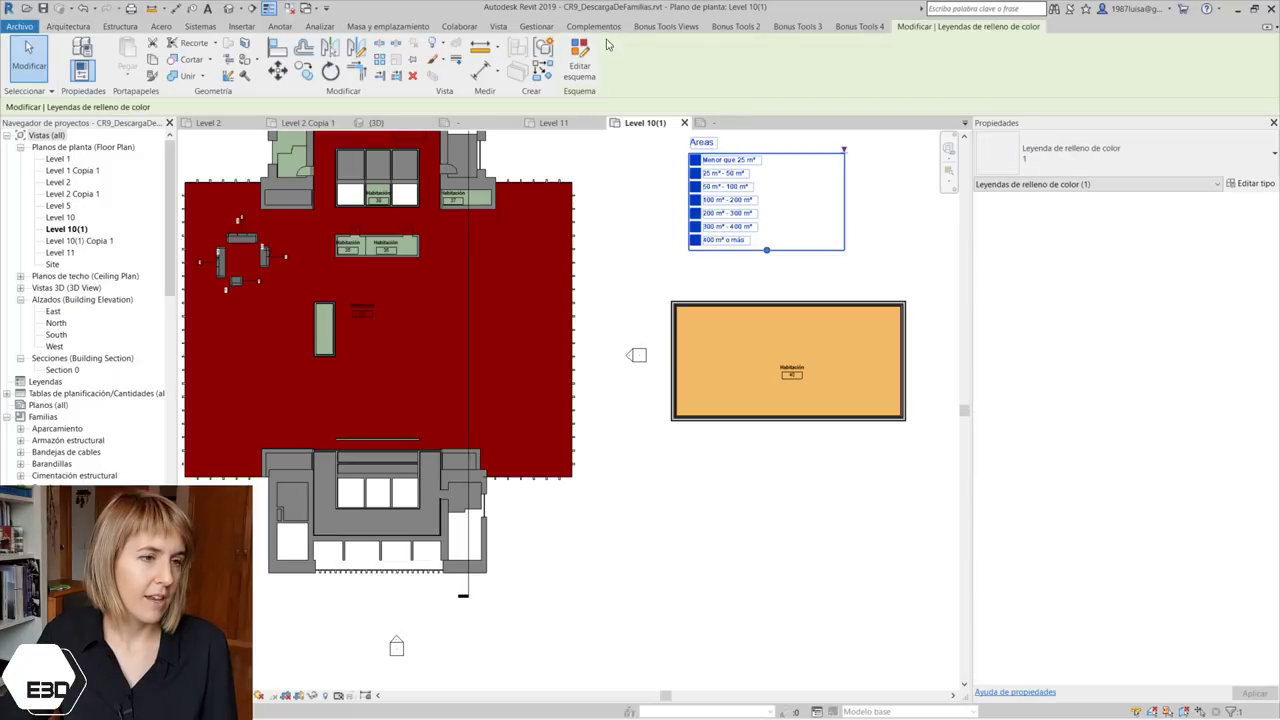
left_click(580, 62)
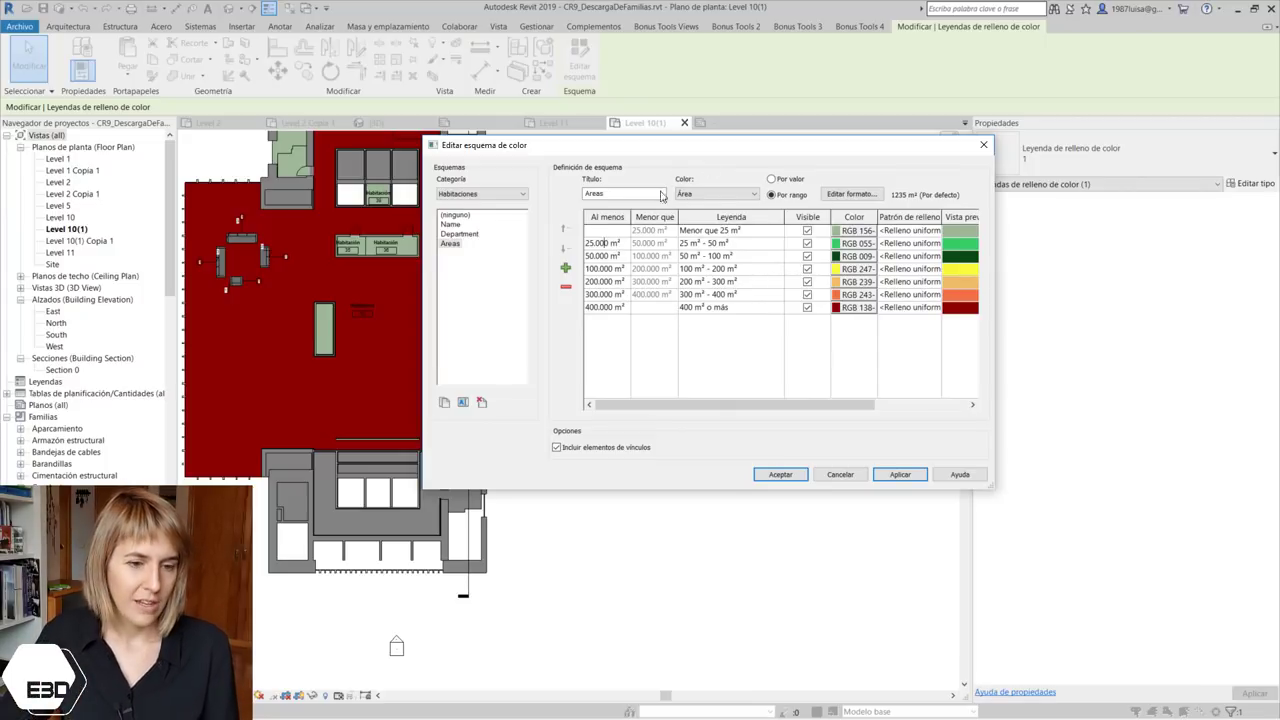
left_click(894, 477)
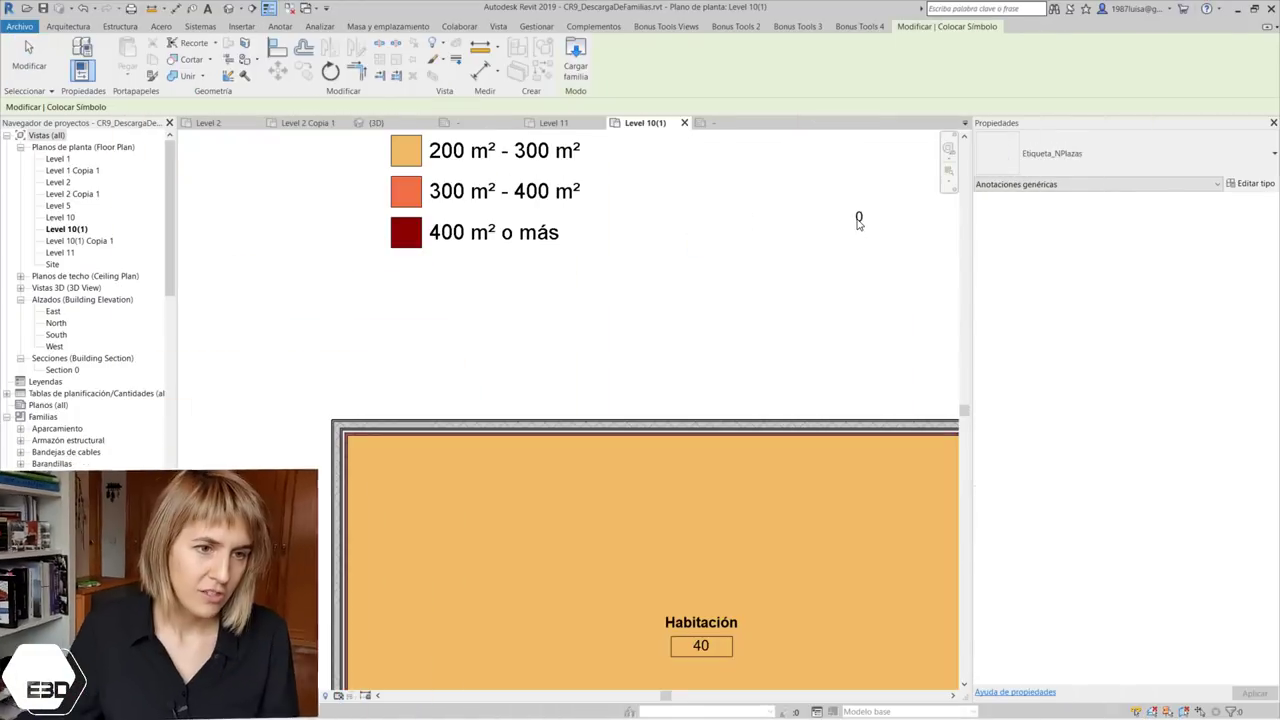
Place an Etiqueta_NPlazas annotation reading 0 to the right of the Areas legend
left_click(853, 232)
scroll(795, 264, "down", 2)
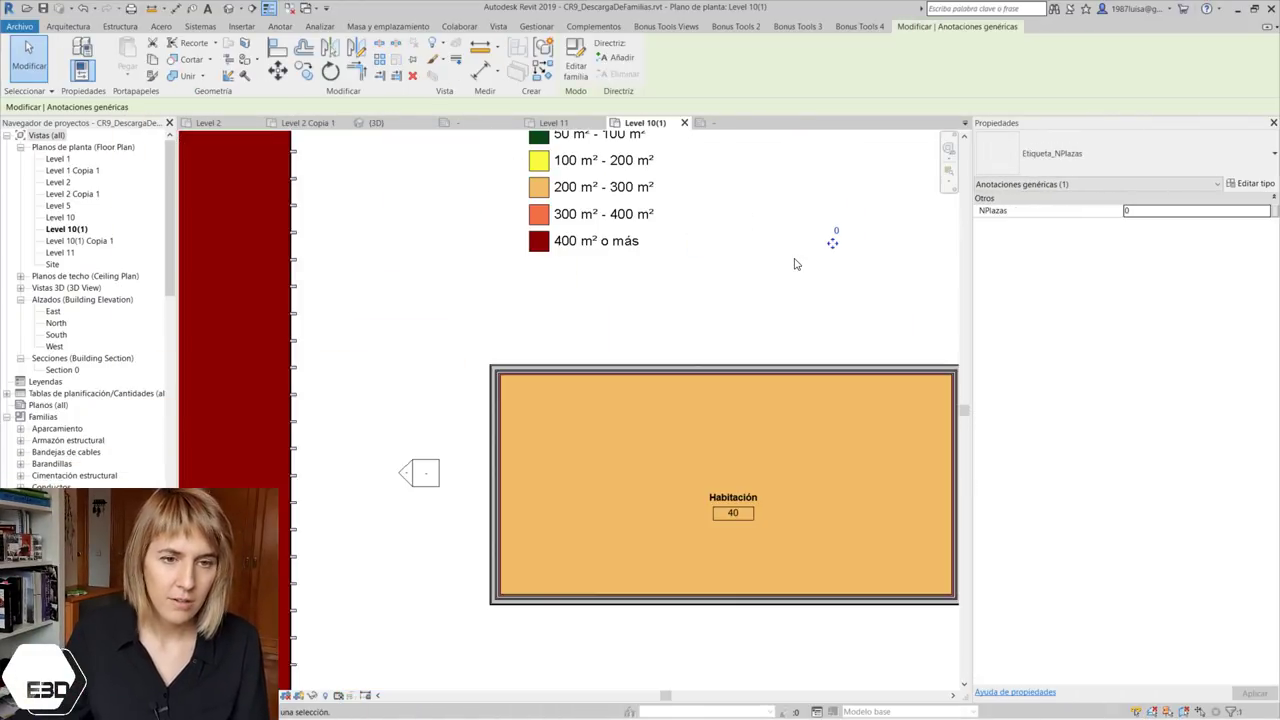
key("Escape")
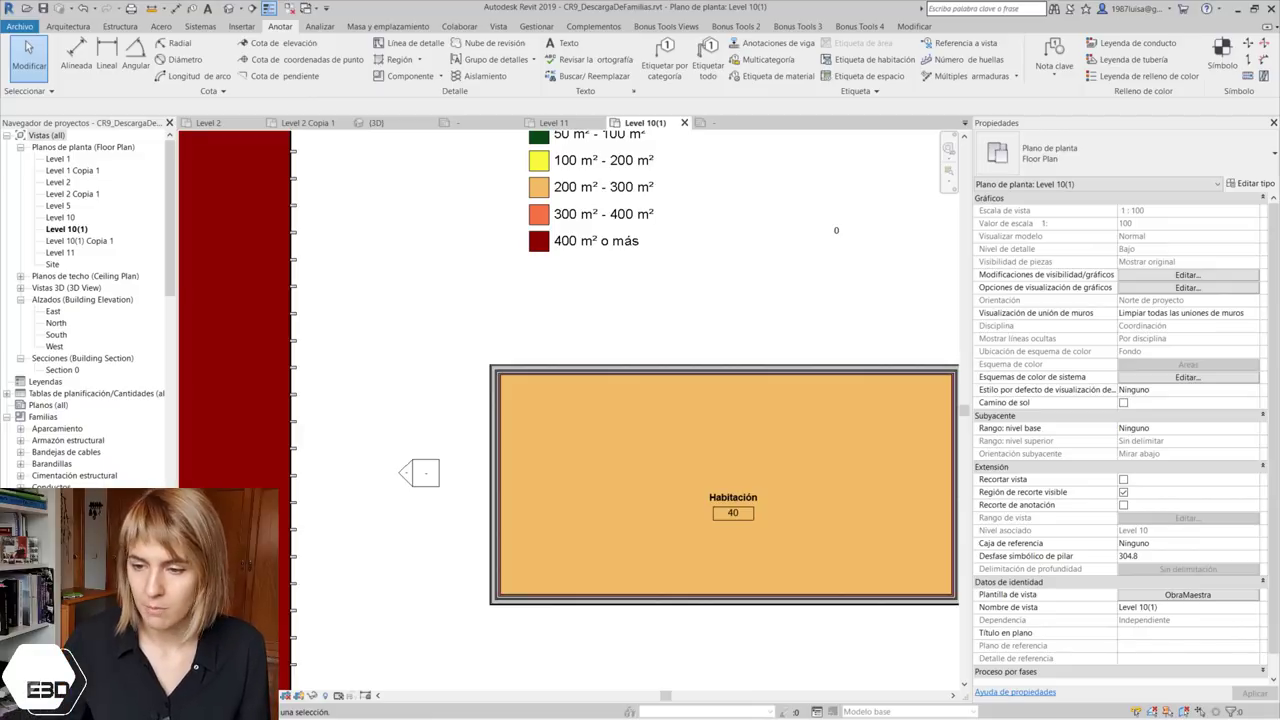
scroll(635, 302, "down", 2)
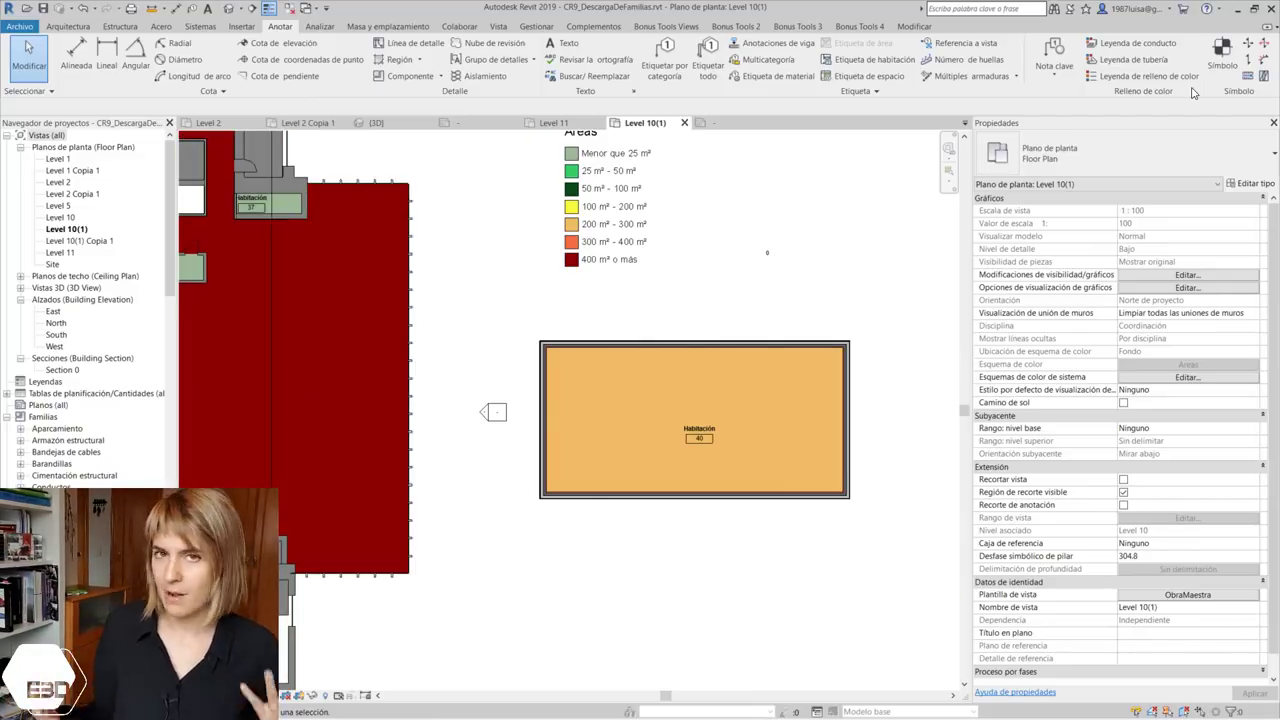
Create a new family from the Anotaciones > Anotación genérica métrica.rft template
left_click(20, 26)
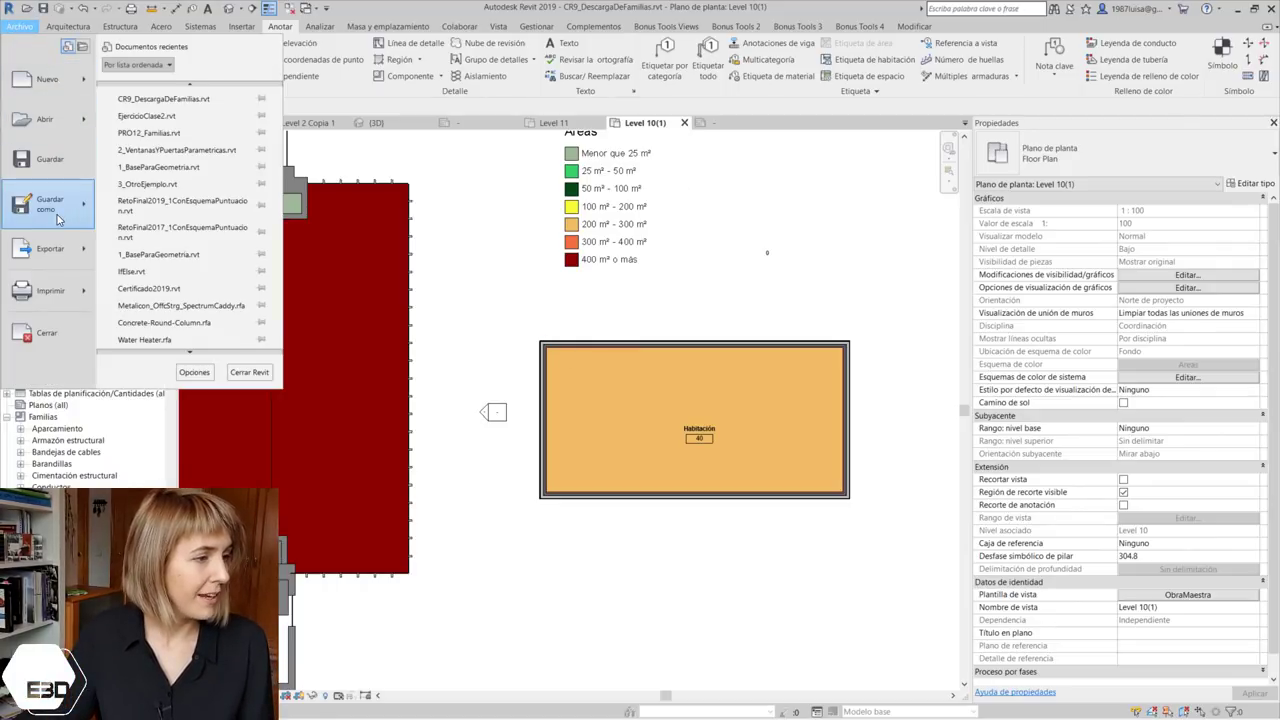
left_click(150, 115)
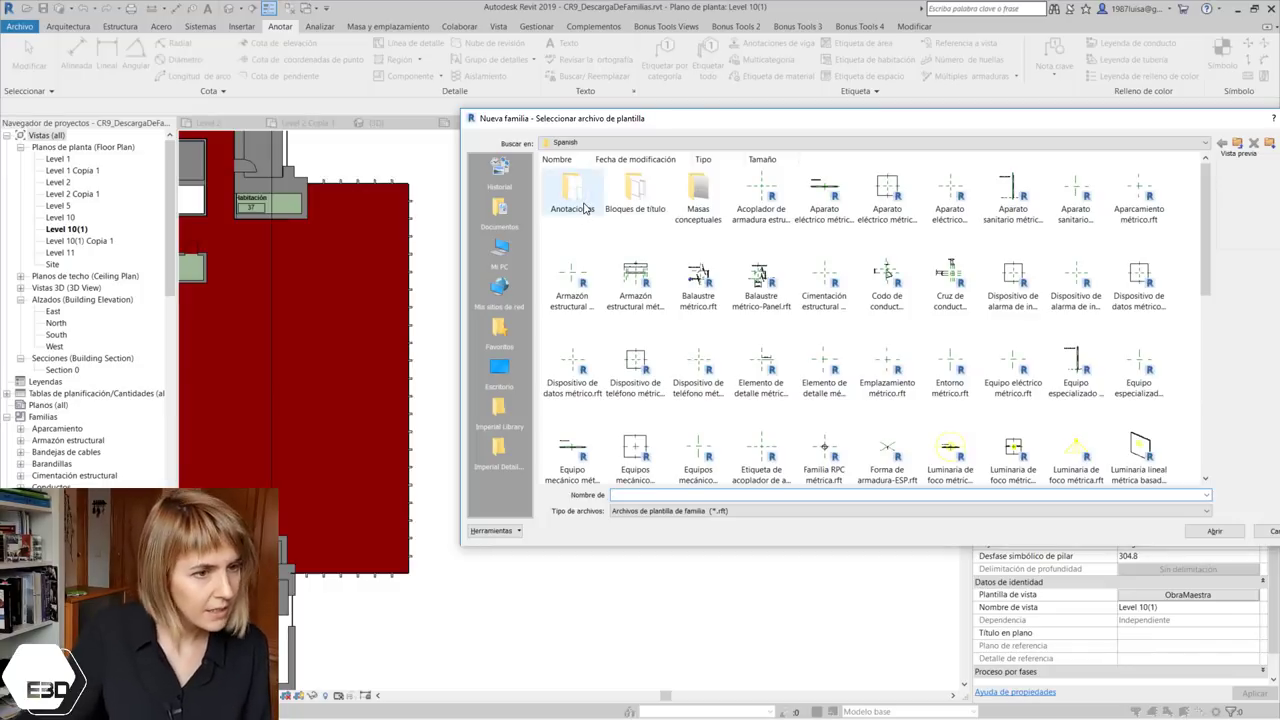
double_click(585, 208)
left_click(578, 220)
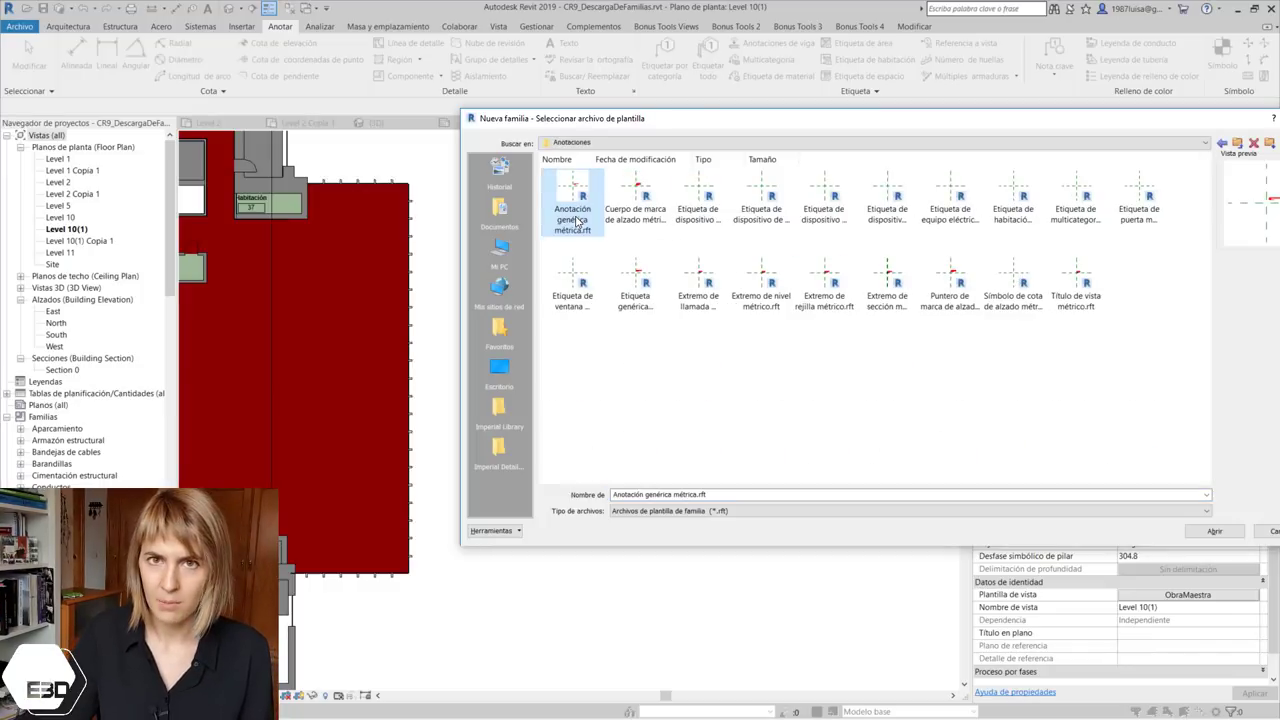
left_click(1202, 536)
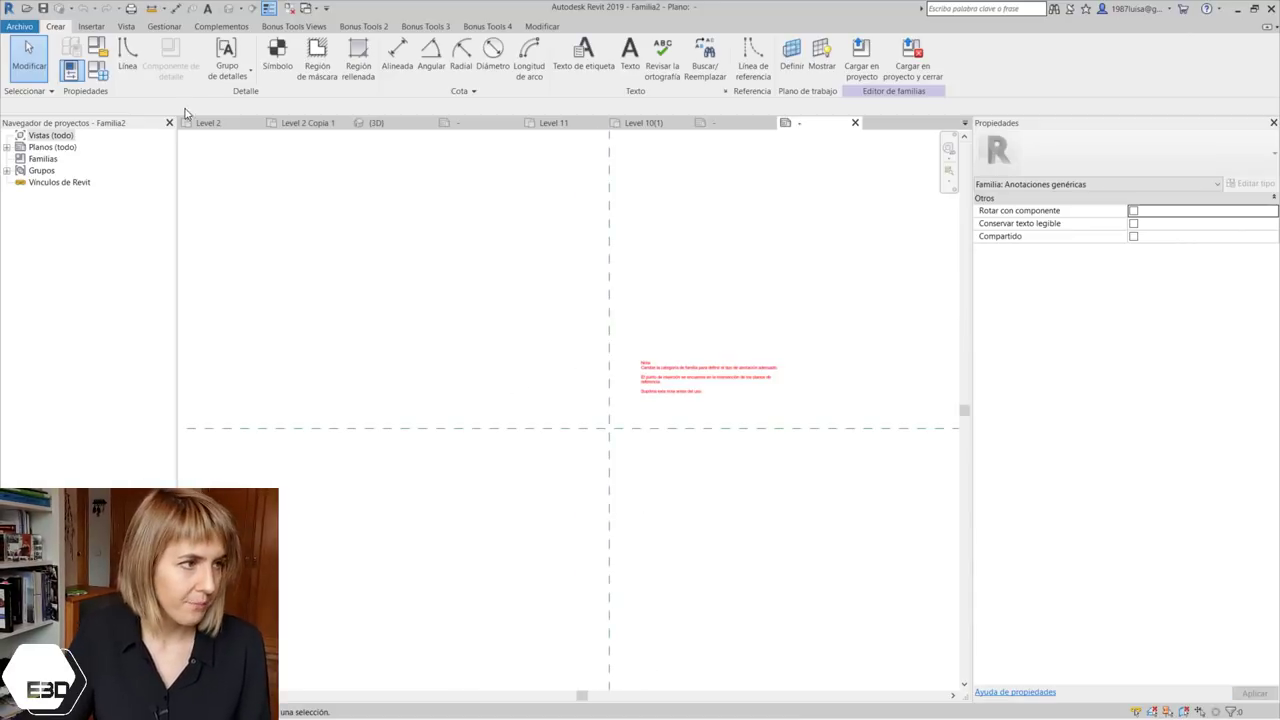
Review Categoría y parámetros de familia, leaving the category as Anotaciones genéricas
left_click(99, 48)
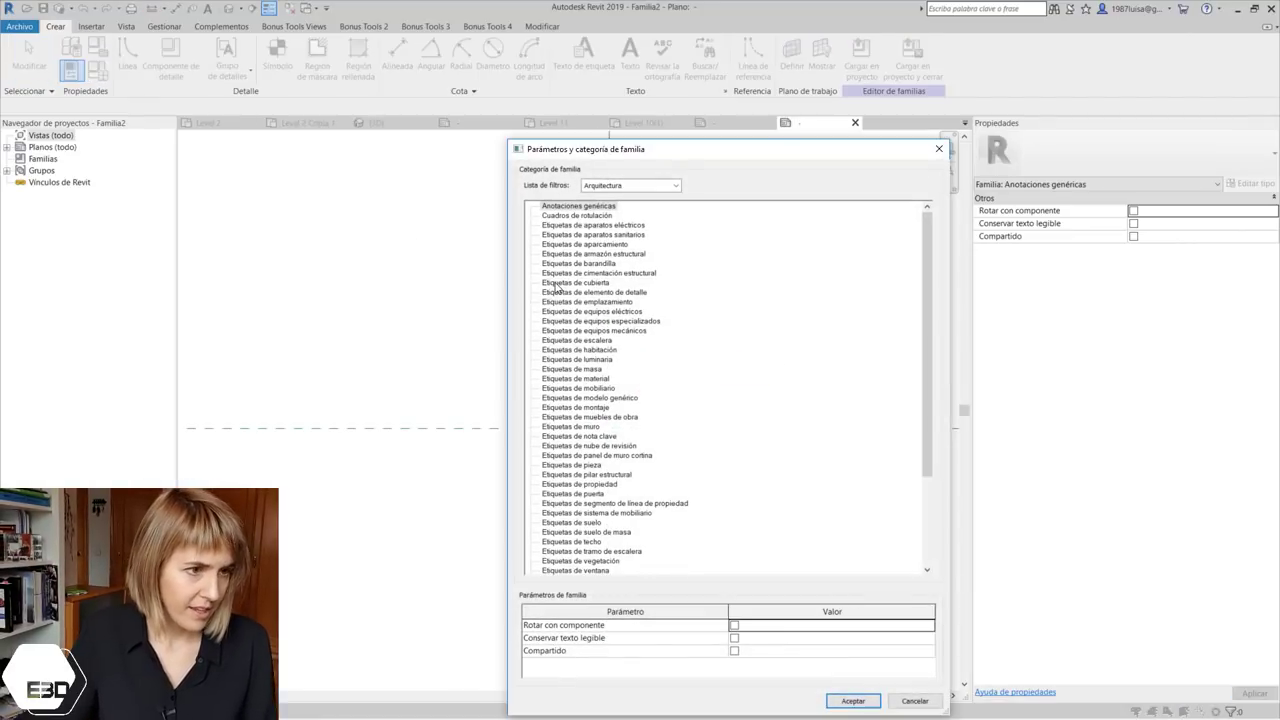
scroll(612, 246, "down", 3)
scroll(618, 246, "down", 2)
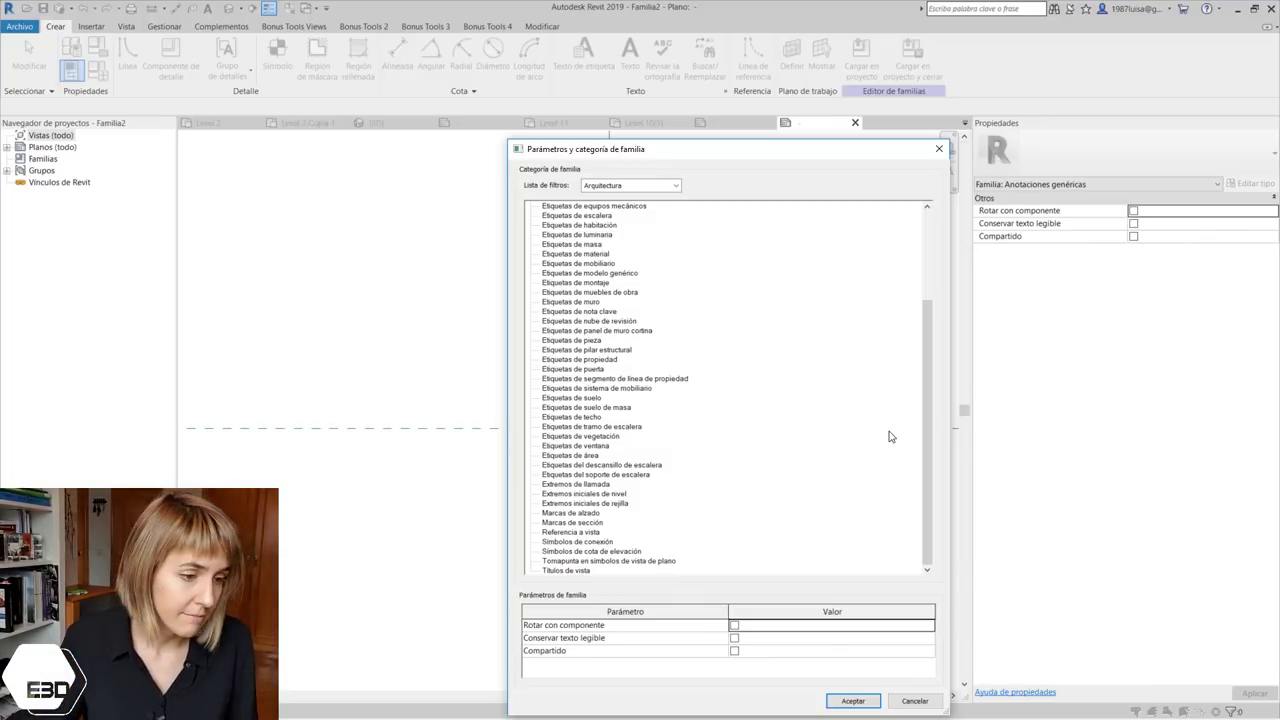
scroll(890, 436, "up", 2)
scroll(890, 436, "up", 3)
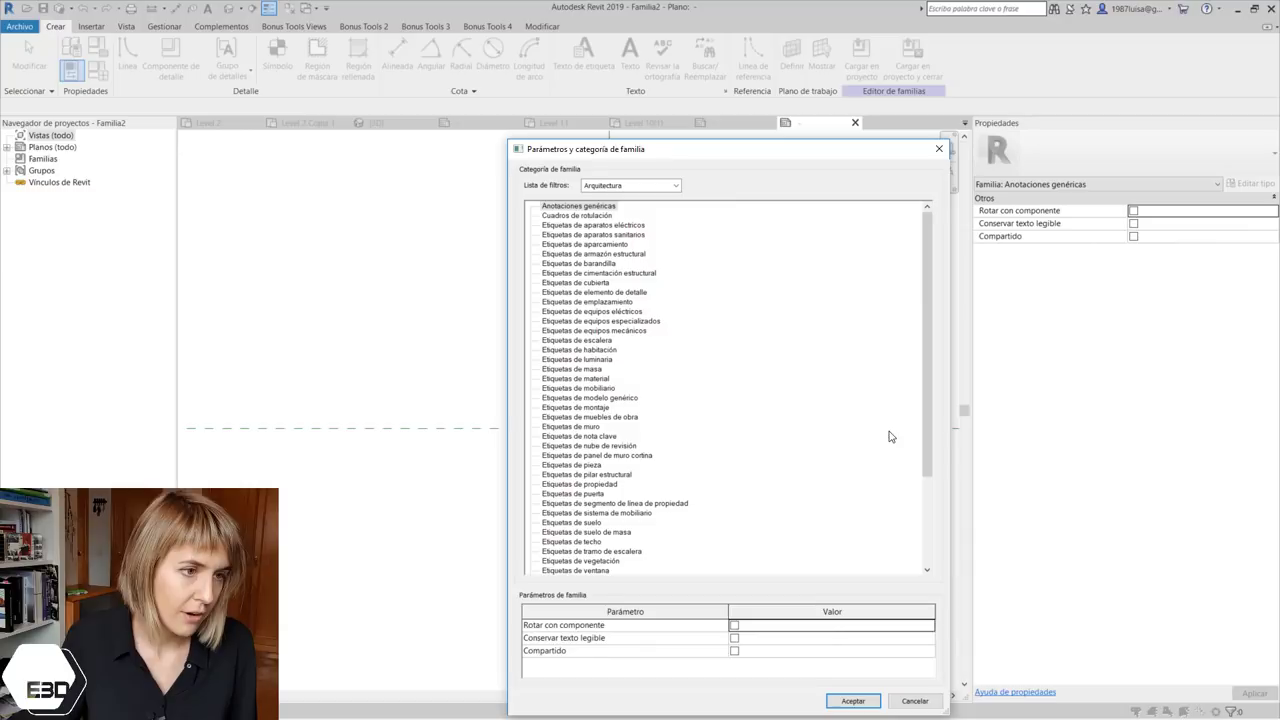
left_click(939, 150)
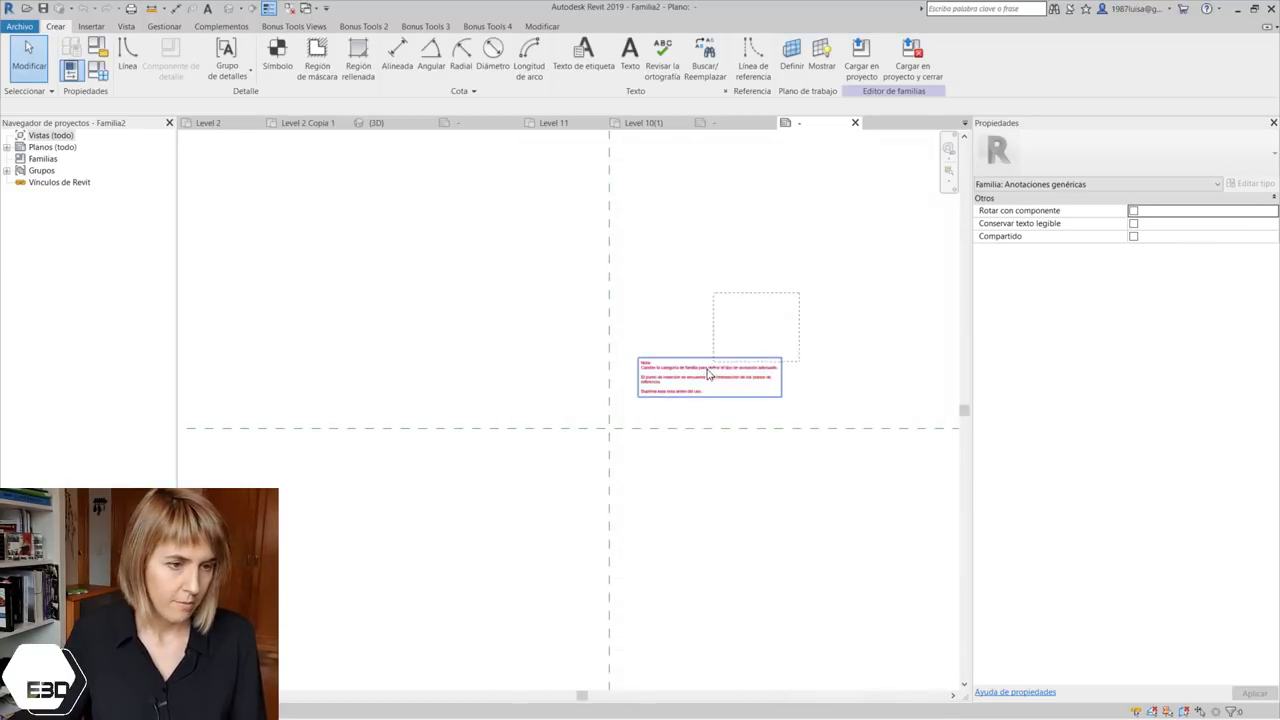
Delete the red instruction note and draw a circle centred on the reference planes
left_click(698, 378)
key("Delete")
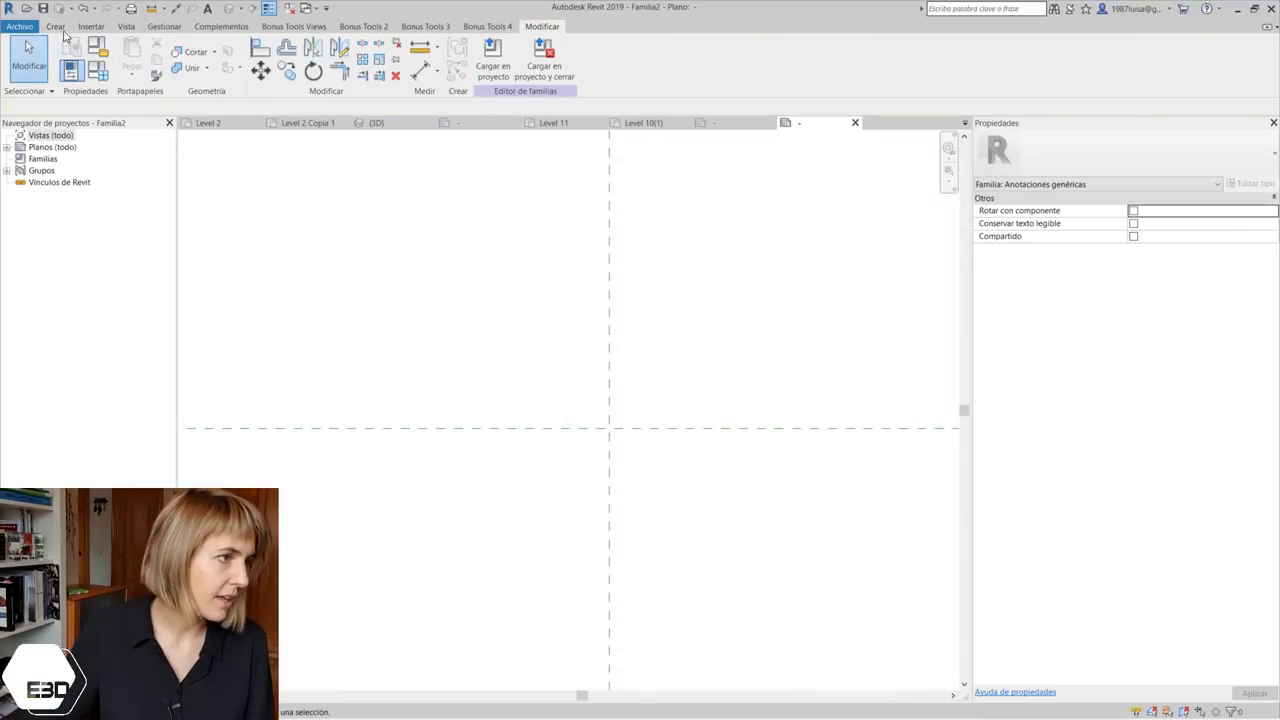
left_click(56, 26)
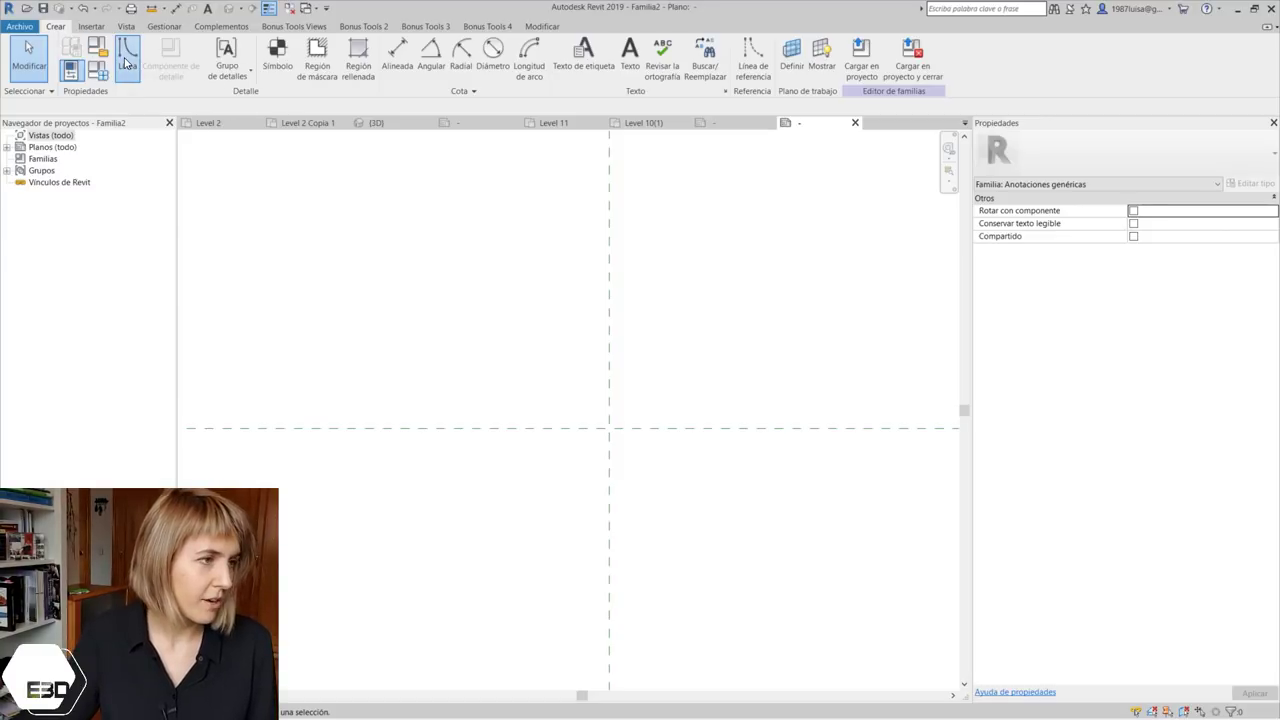
left_click(127, 57)
left_click(56, 26)
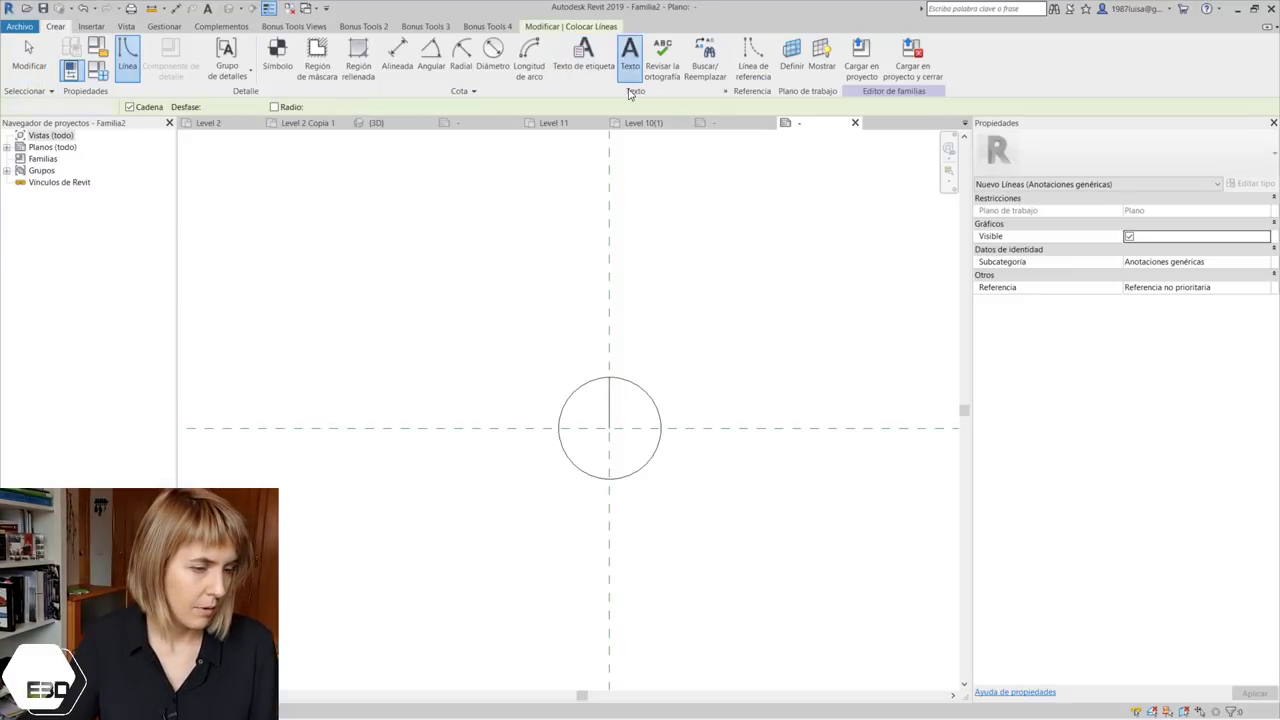
Add an N text label above the circle using a new '5 mm' text type with 5 mm text size
left_click(623, 57)
left_click(627, 348)
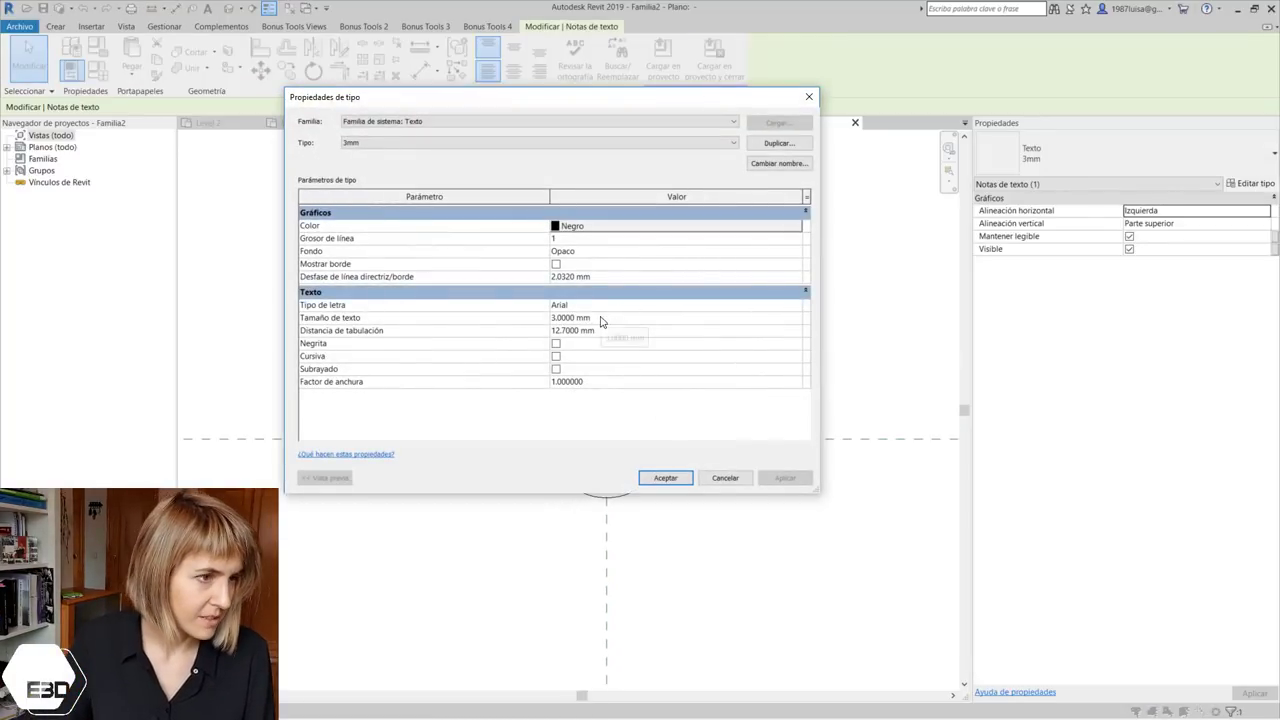
left_click(436, 143)
left_click(752, 150)
left_click(778, 143)
type("52")
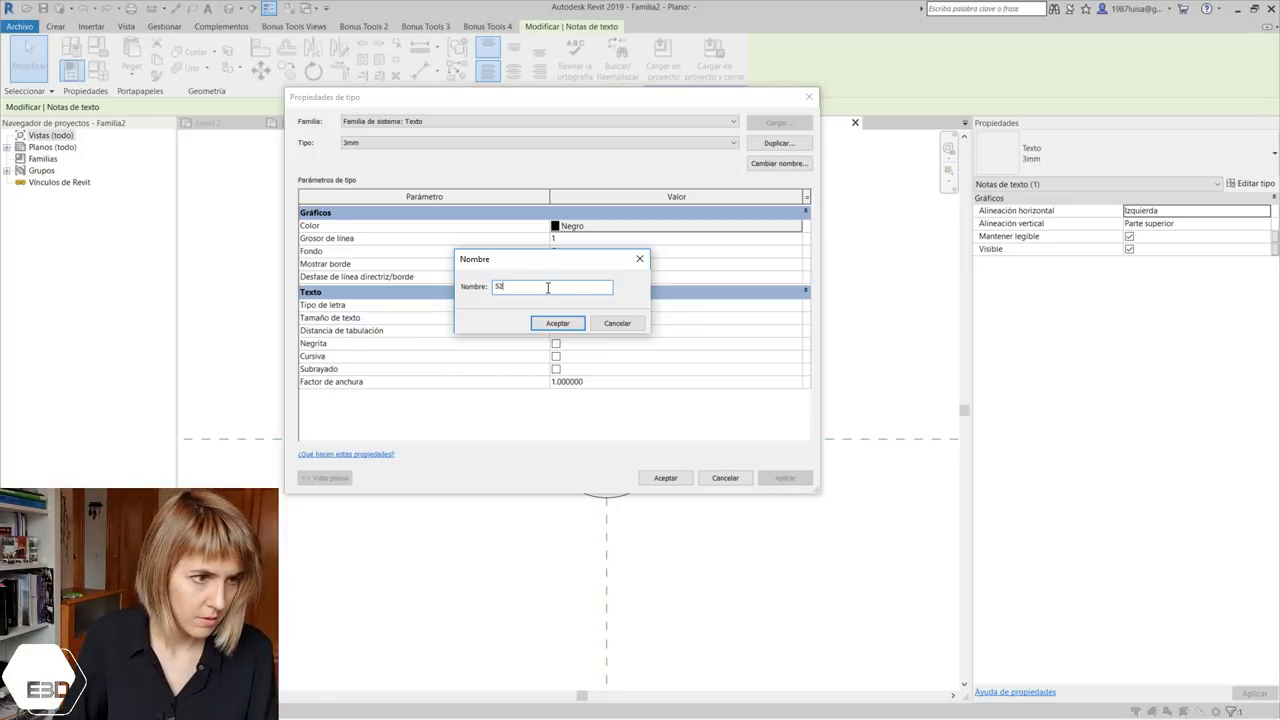
key("BackSpace")
key("BackSpace")
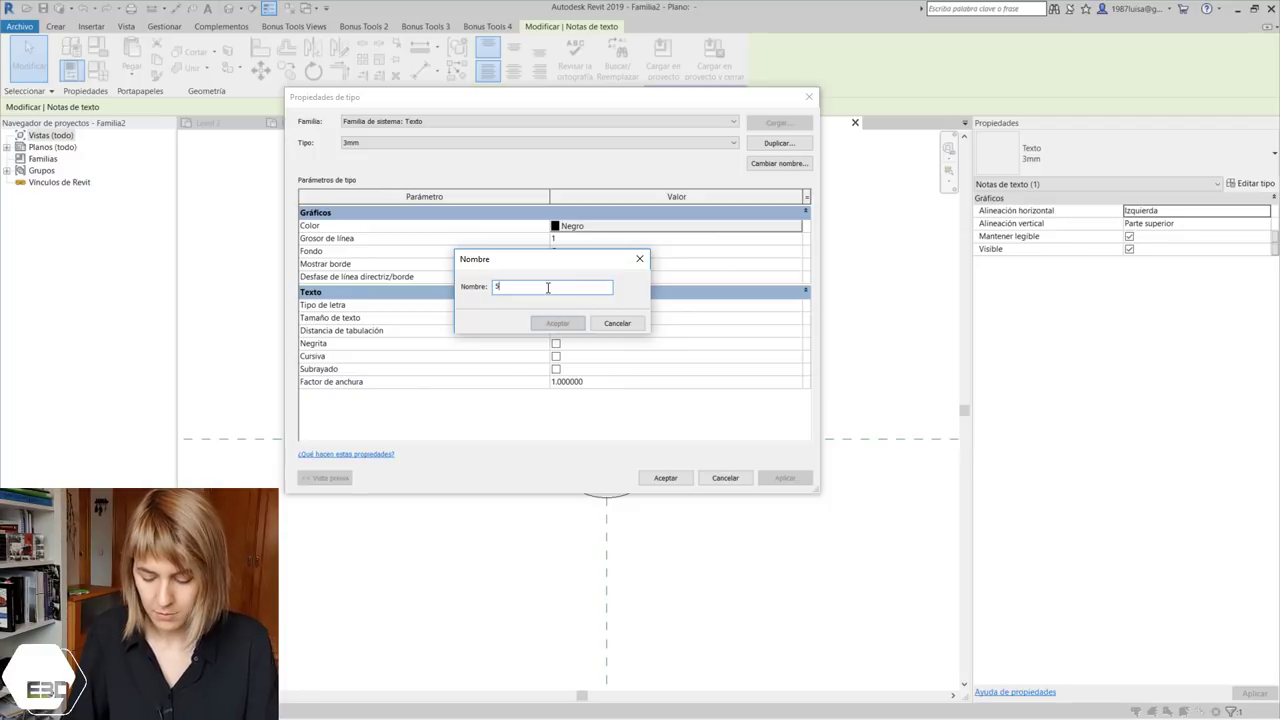
type("mm")
left_click(539, 319)
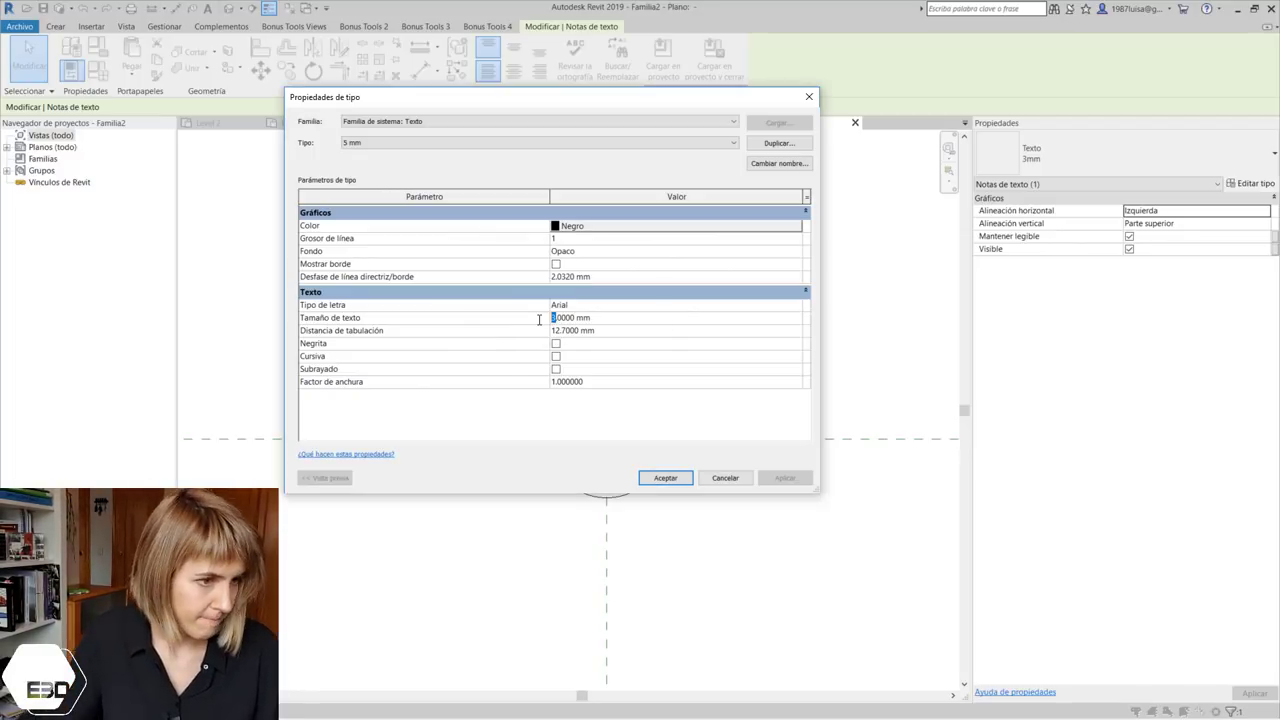
type("5")
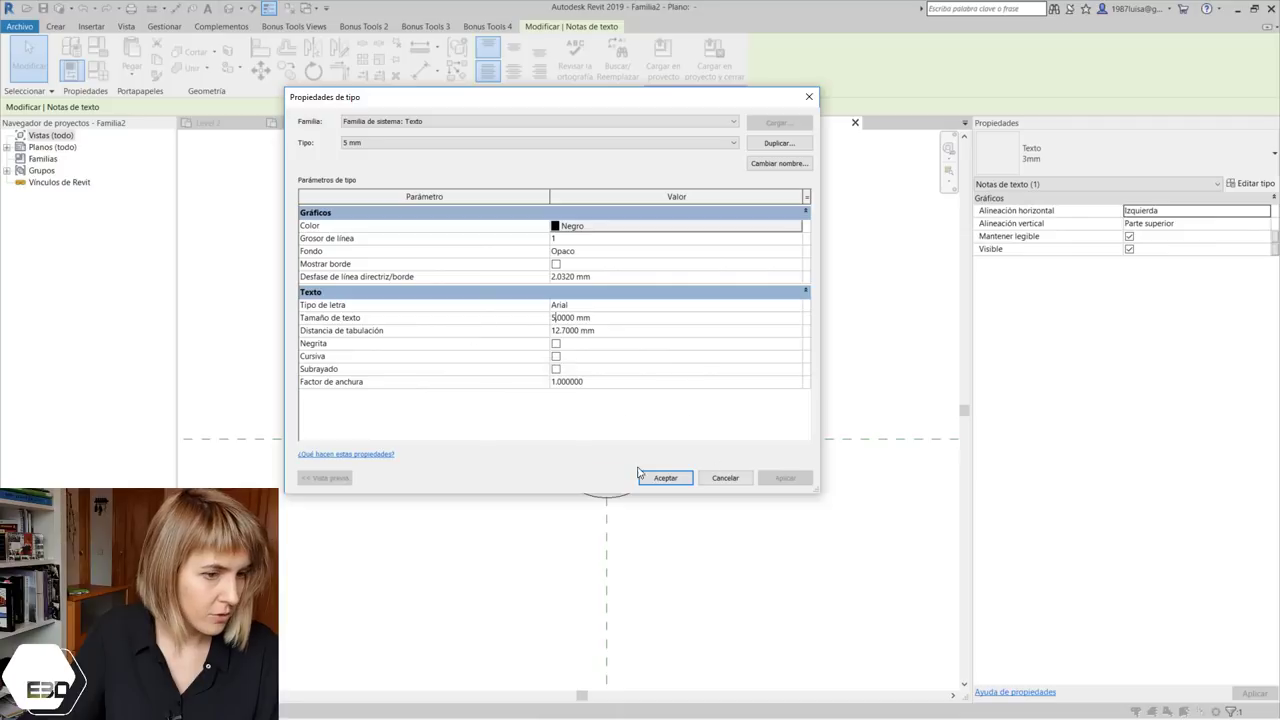
left_click(654, 479)
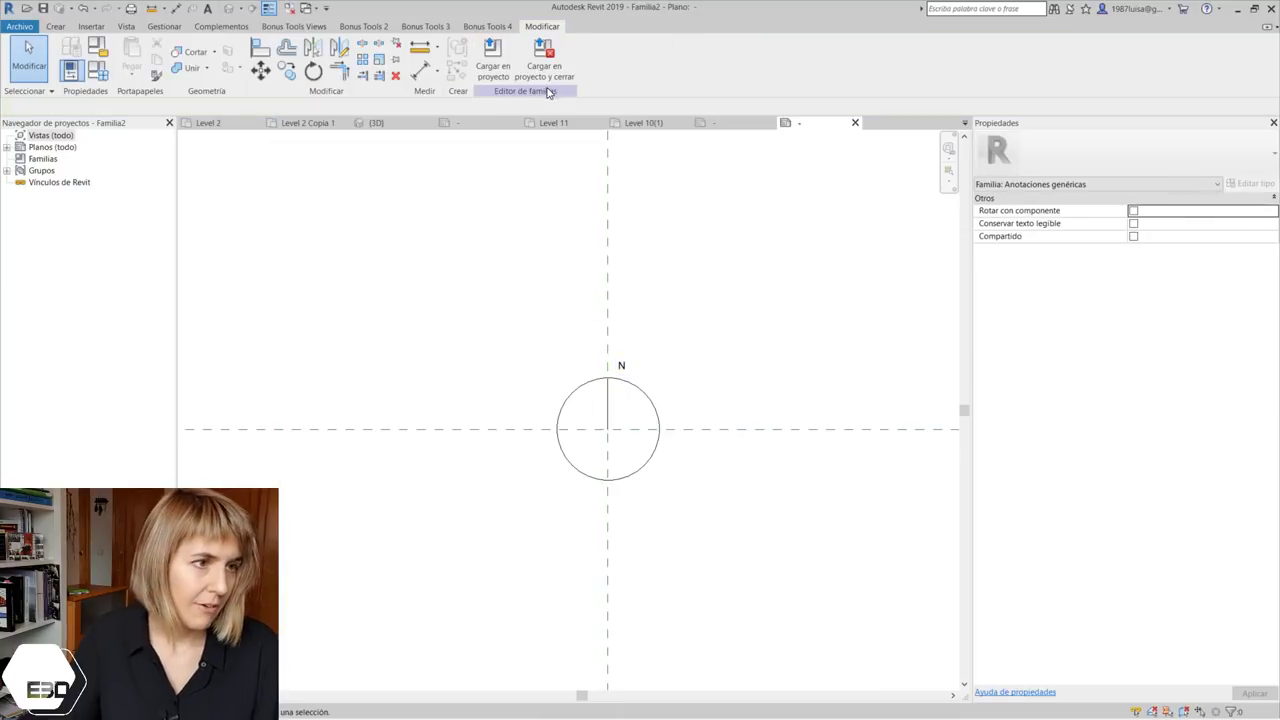
Load the Norte family into the project and place a north arrow at the Level 2 plan's upper right
left_click(491, 55)
scroll(434, 337, "down", 2)
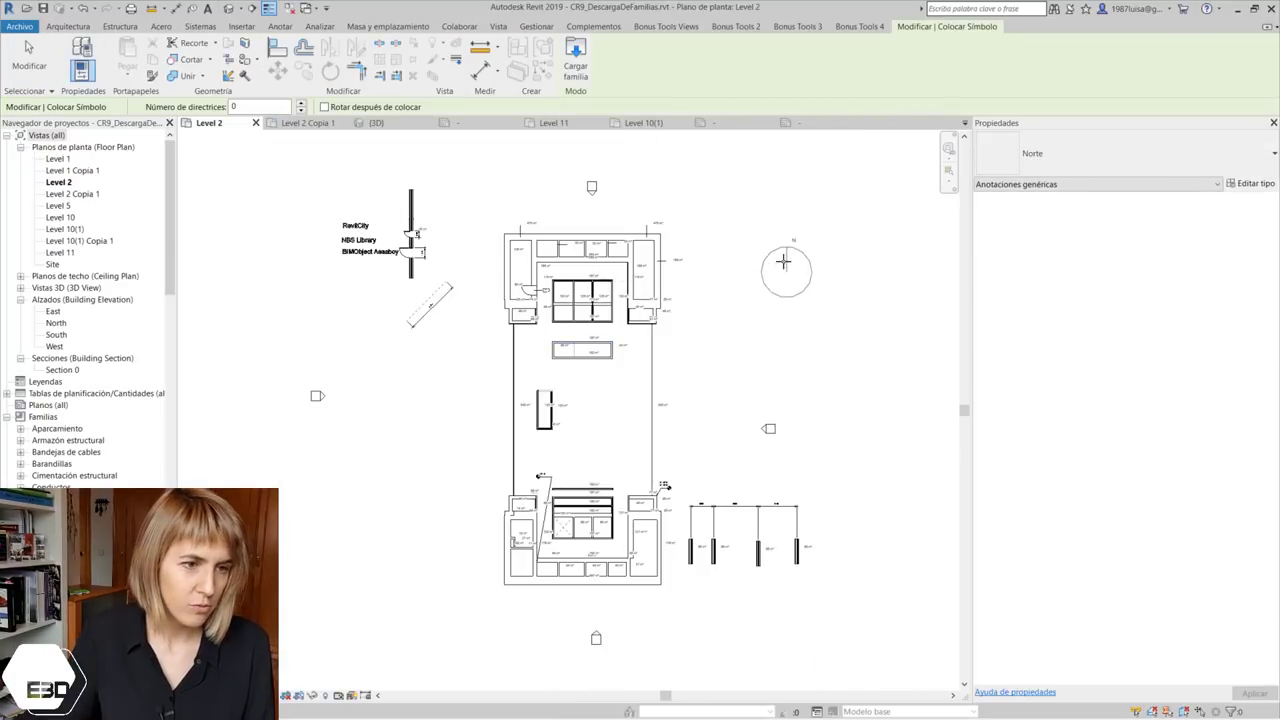
left_click(763, 216)
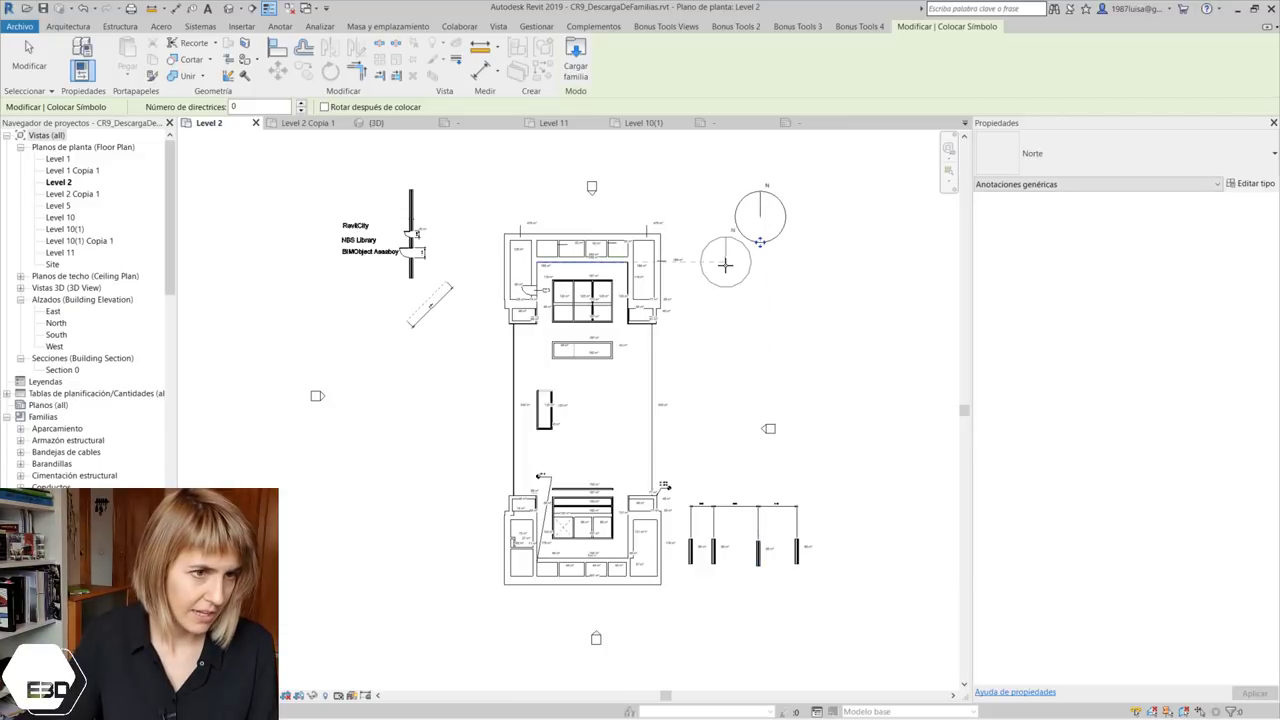
key("Escape")
key("Escape")
Remove the test north arrow from Level 2 and cancel a second Símbolo placement
left_click(760, 218)
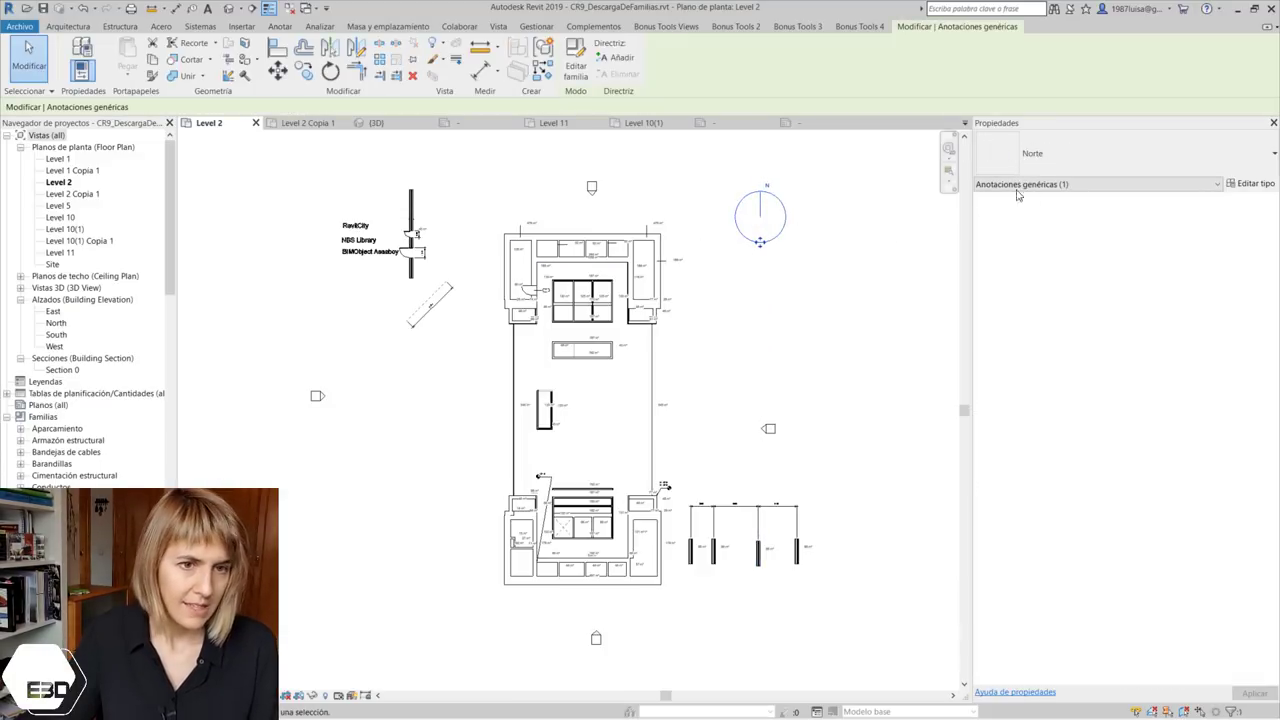
left_click(925, 257)
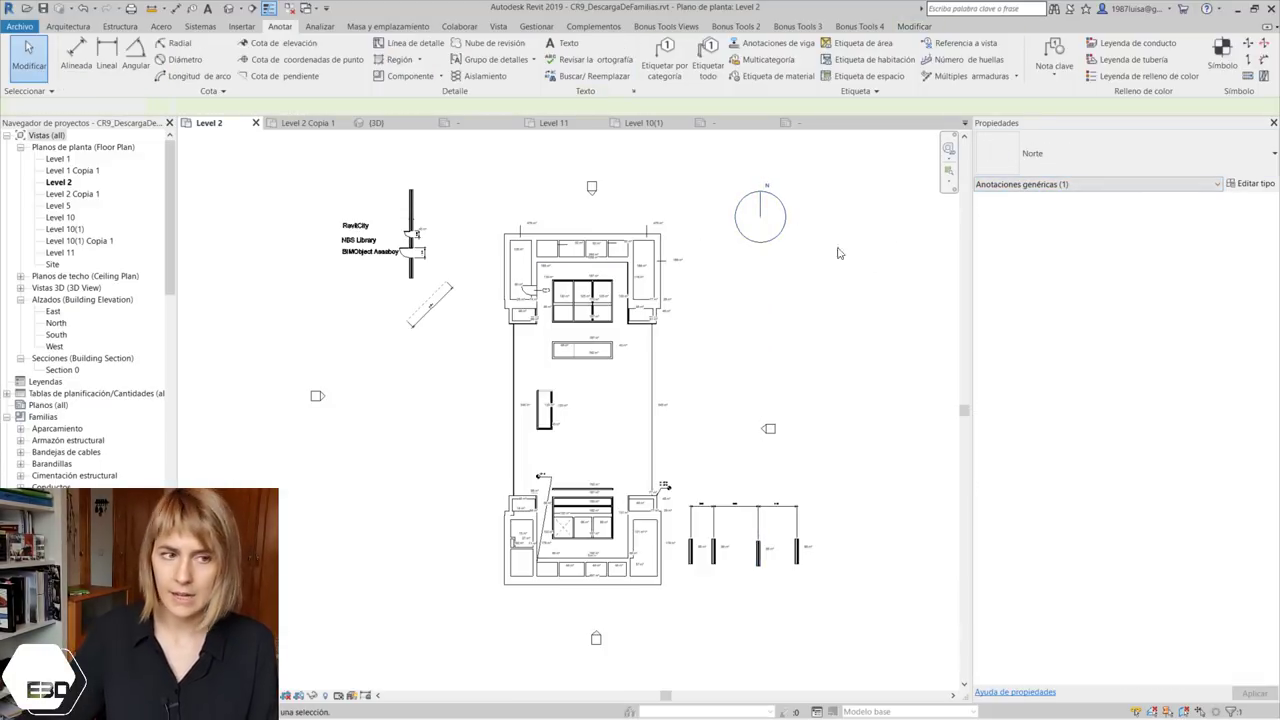
left_click(755, 210)
key("Escape")
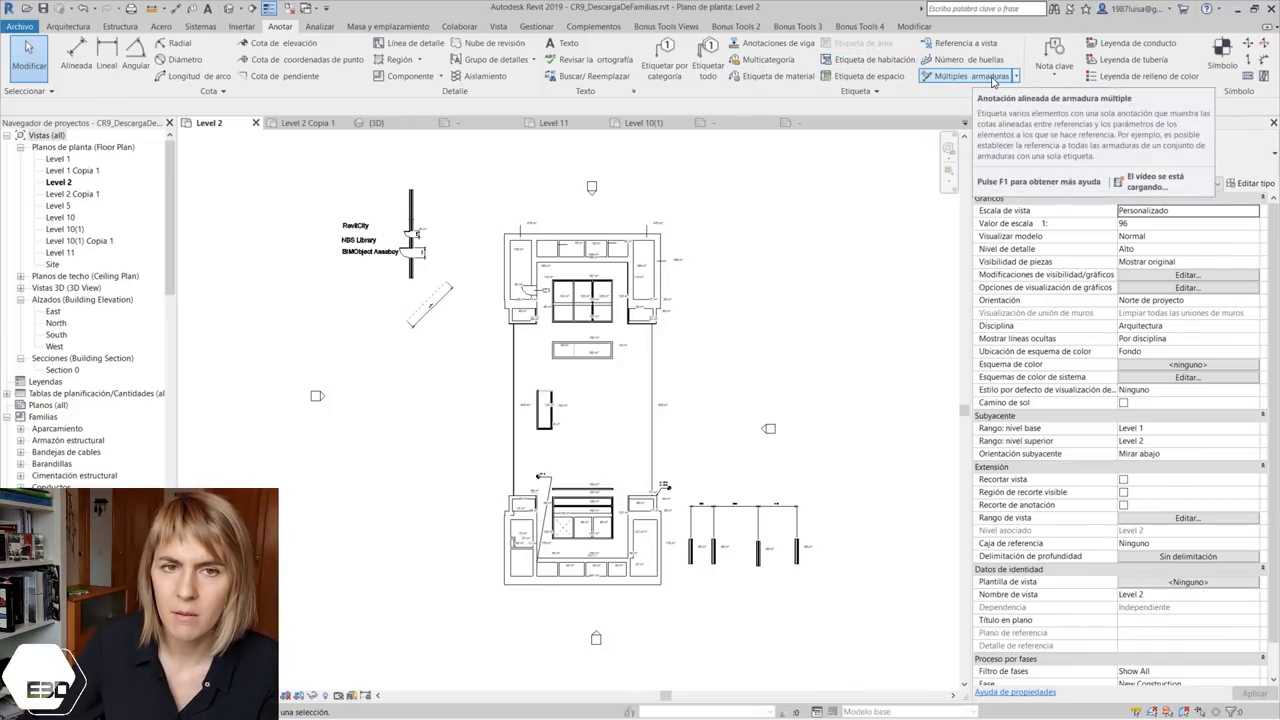
left_click(1220, 55)
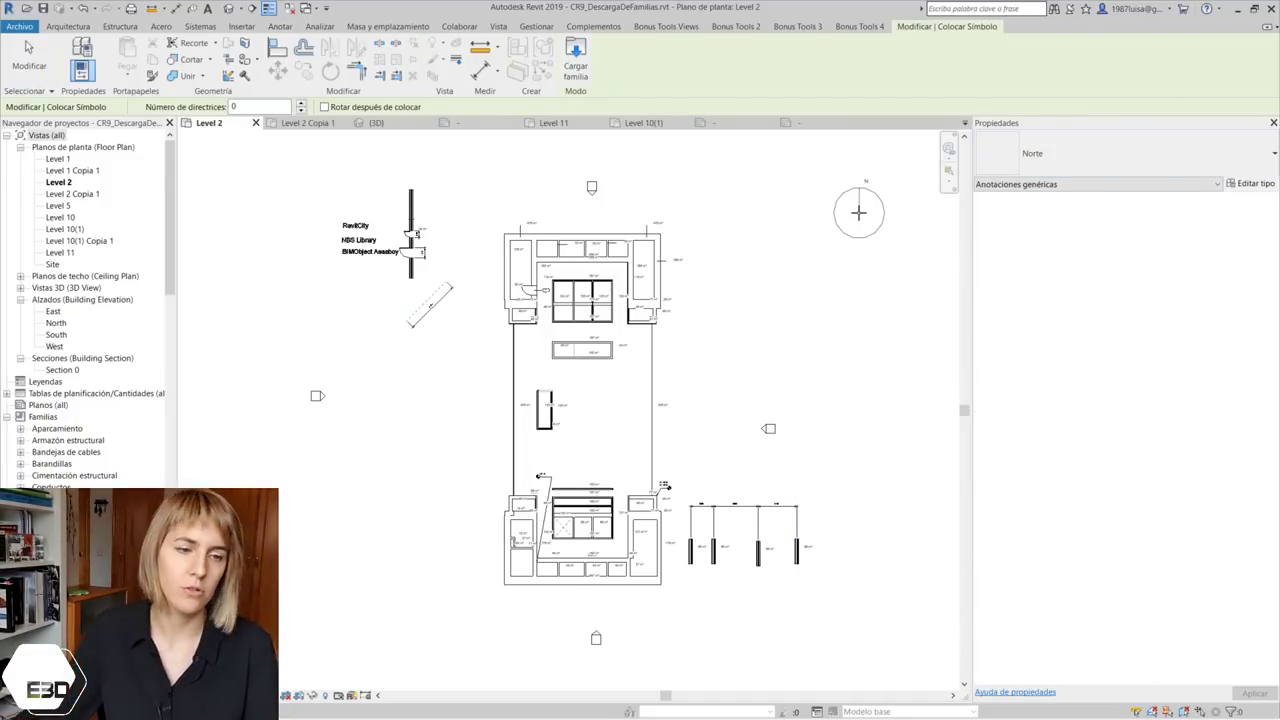
key("Escape")
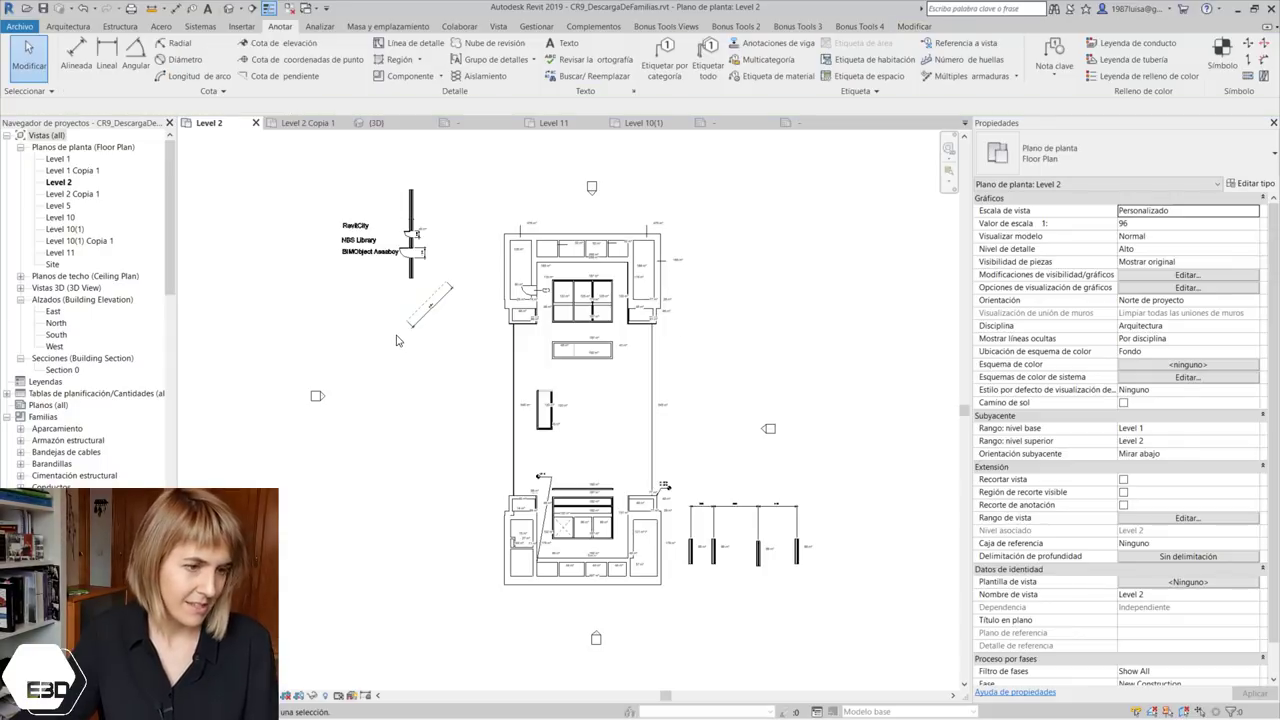
Create new sheet A101 with the E1 30x42 Horizontal title block
scroll(396, 340, "down", 3)
scroll(28, 365, "down", 2)
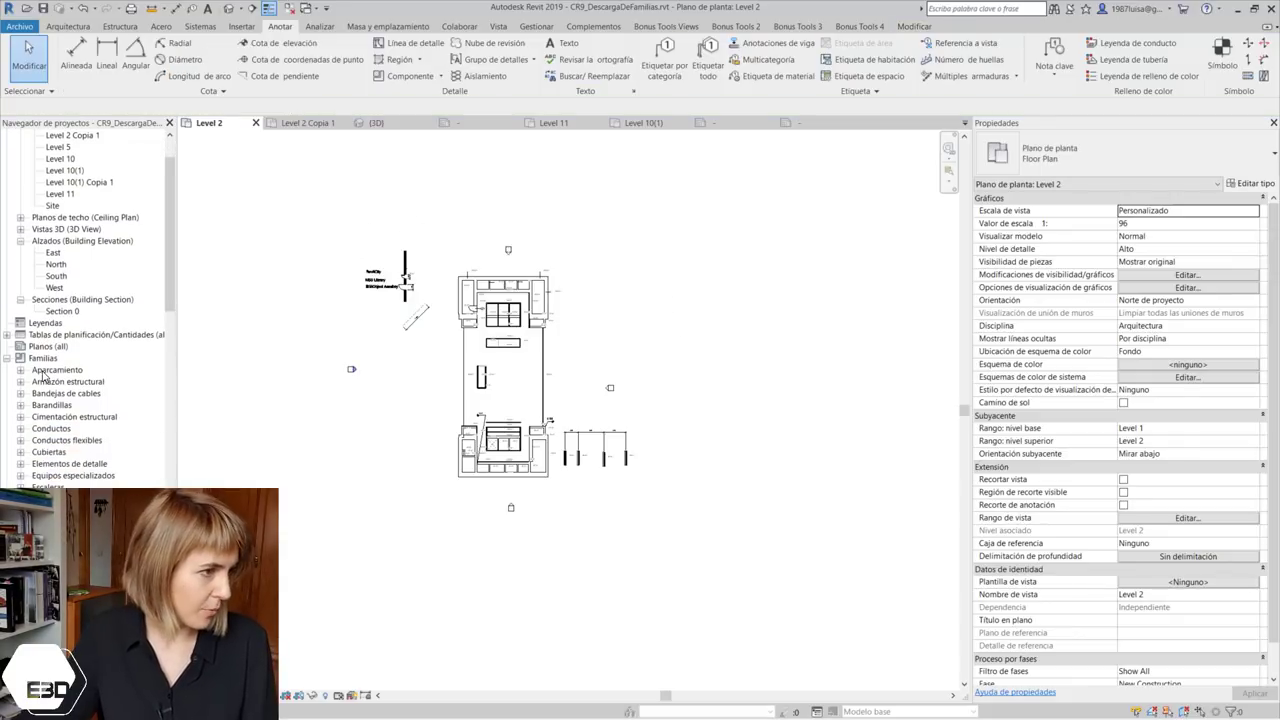
right_click(22, 348)
left_click(52, 357)
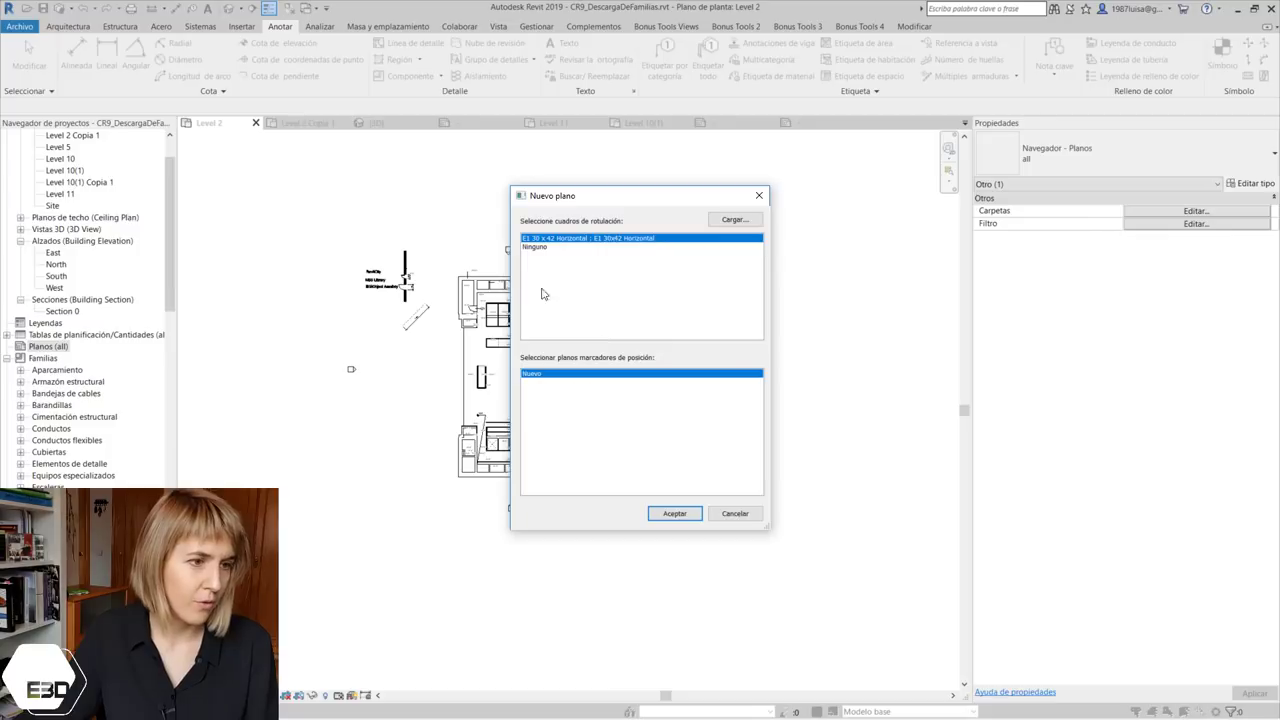
left_click(673, 515)
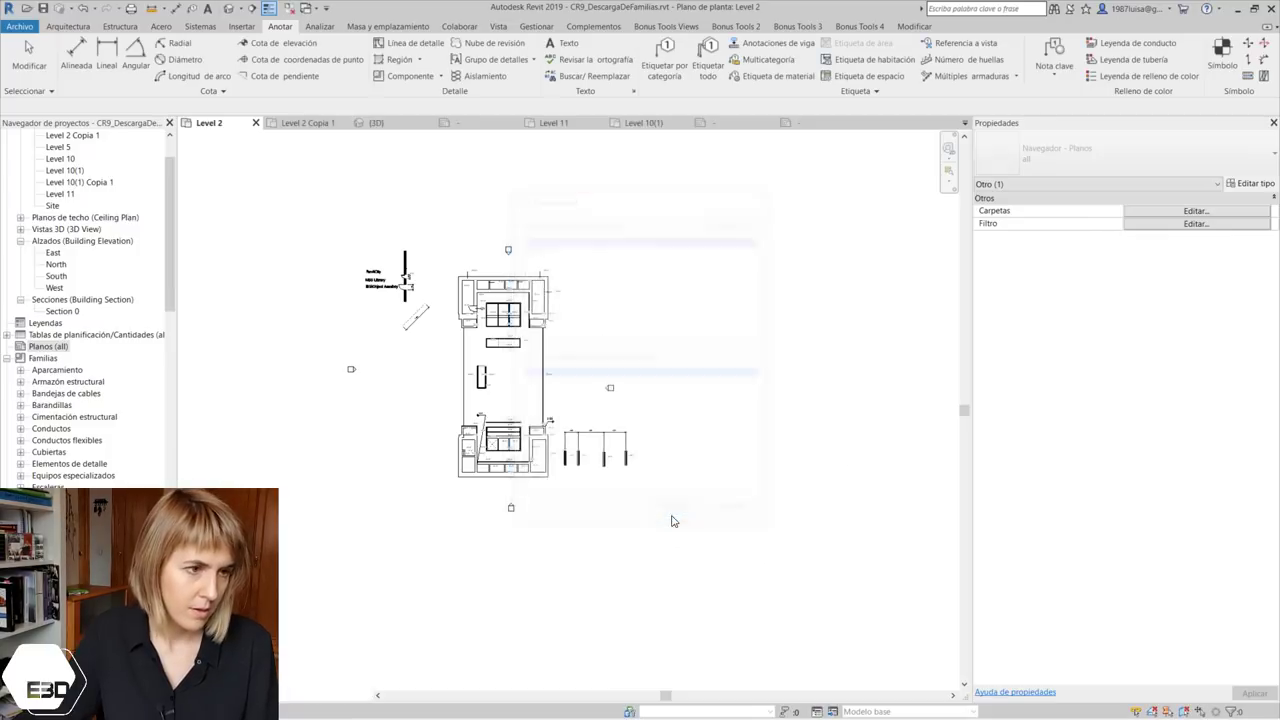
Place the Norte north-arrow symbol near the top right of sheet A101
scroll(575, 362, "up", 1)
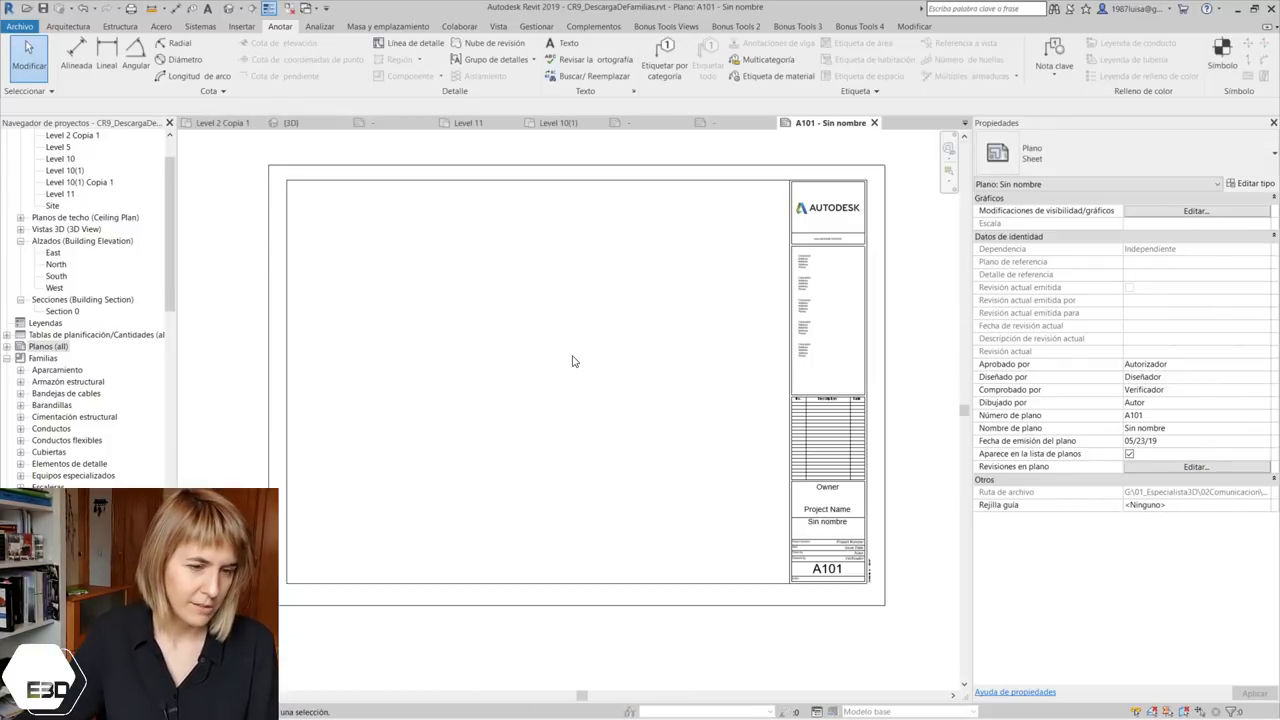
left_click(1226, 67)
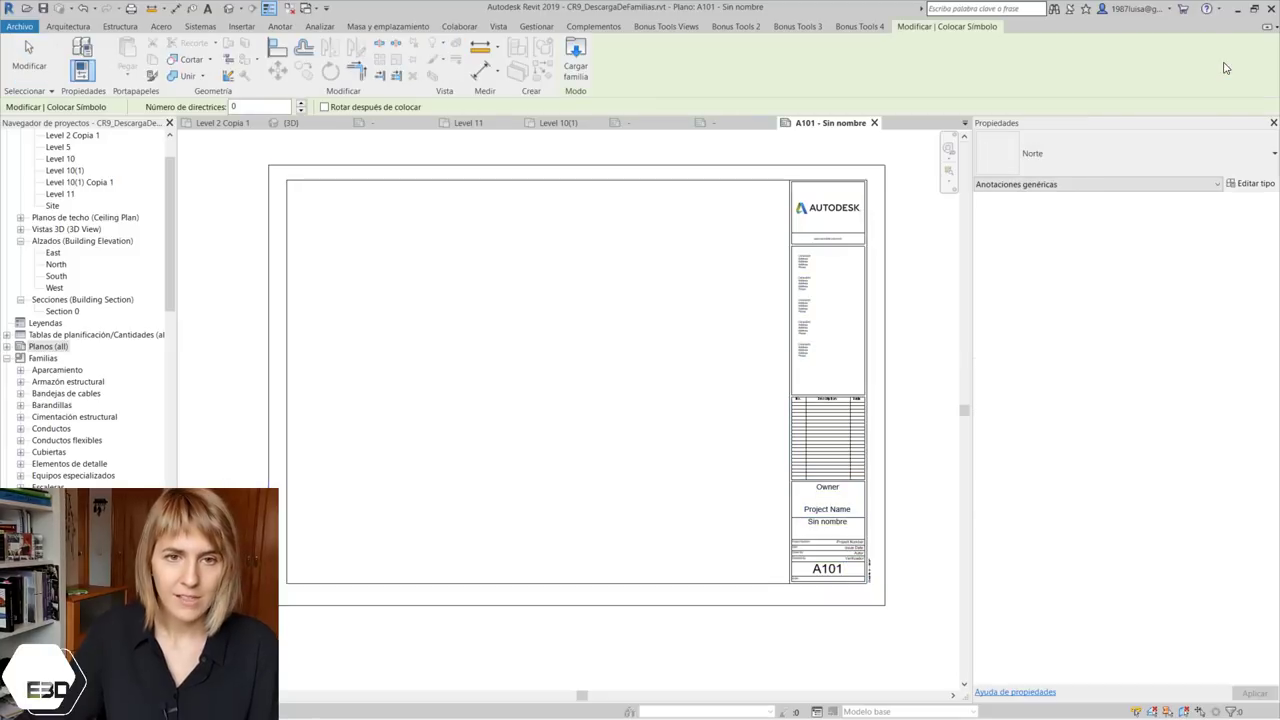
scroll(815, 565, "up", 1)
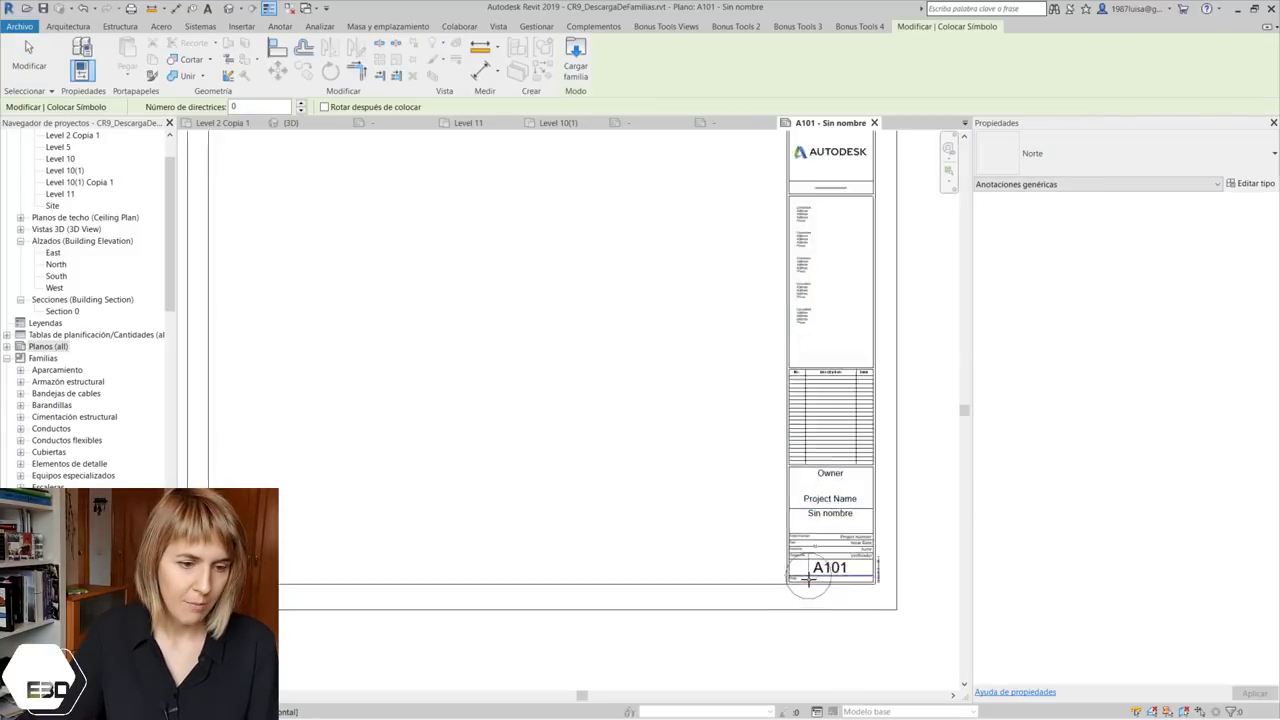
scroll(740, 540, "up", 2)
scroll(735, 260, "down", 2)
scroll(773, 428, "down", 1)
scroll(800, 480, "down", 1)
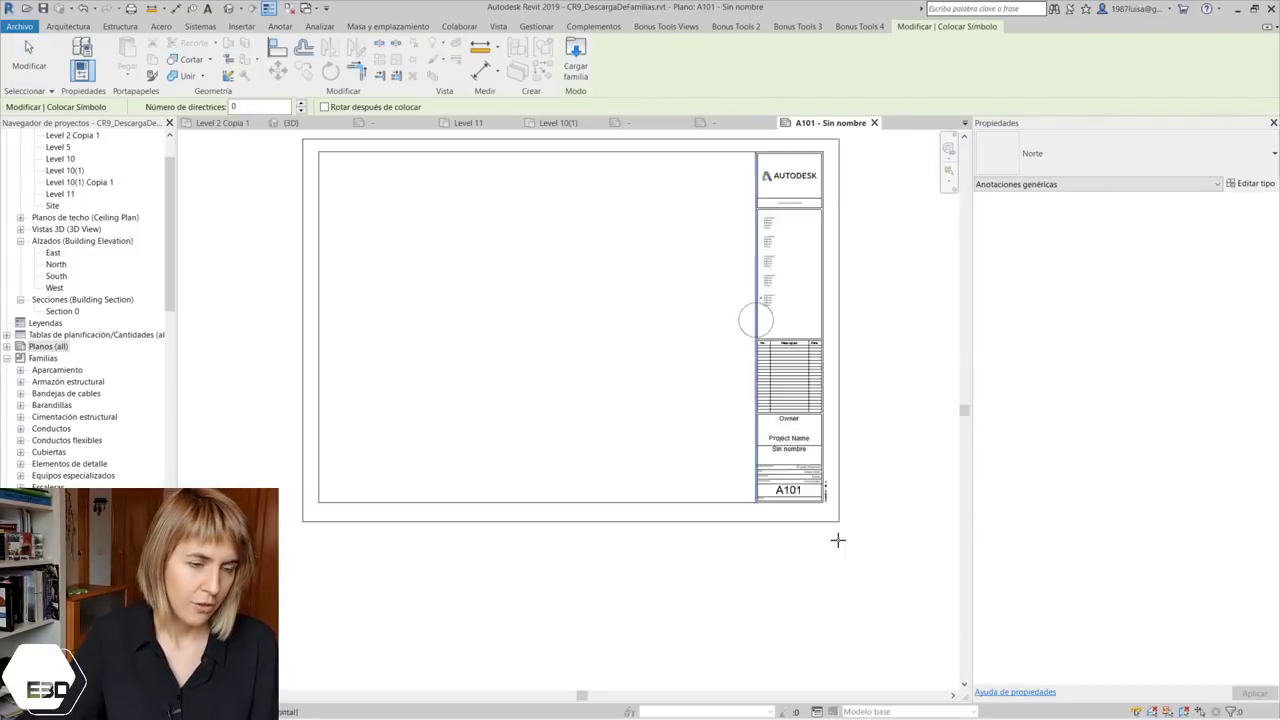
scroll(800, 400, "down", 2)
scroll(755, 290, "up", 4)
left_click(774, 316)
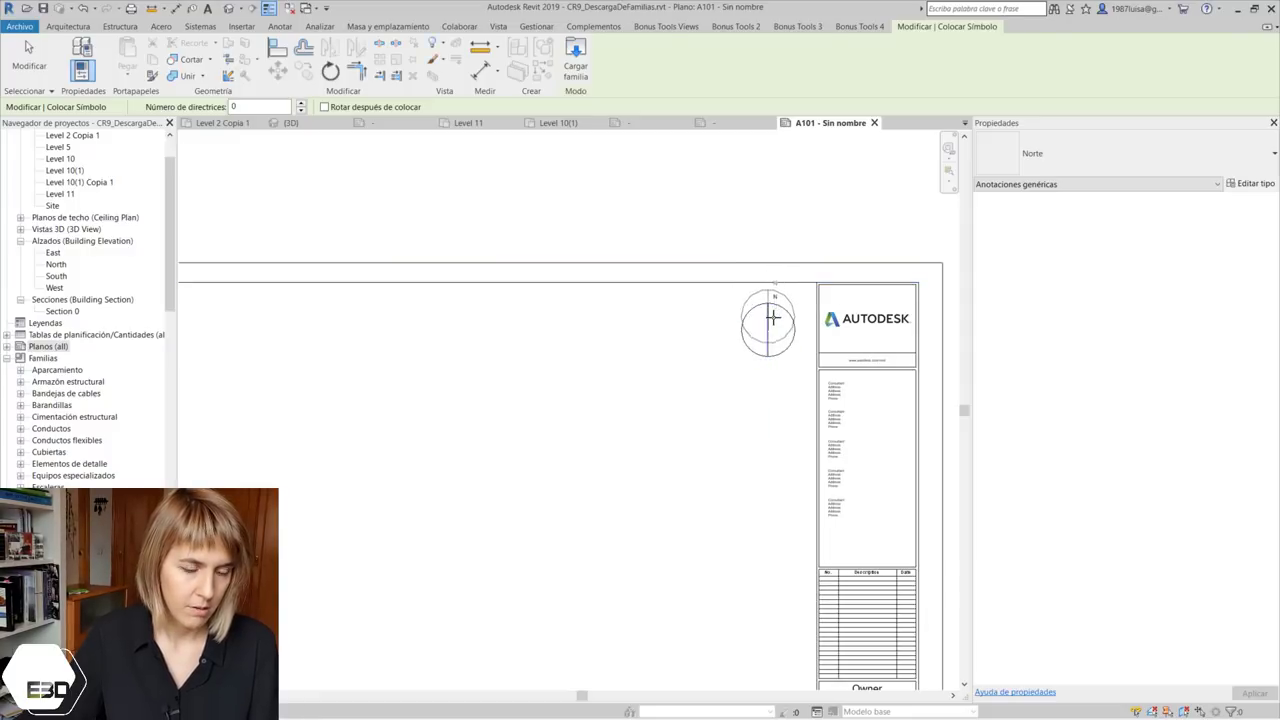
key("Escape")
Reload the Norte family into the project from the family editor, overwriting the existing version
left_click(577, 55)
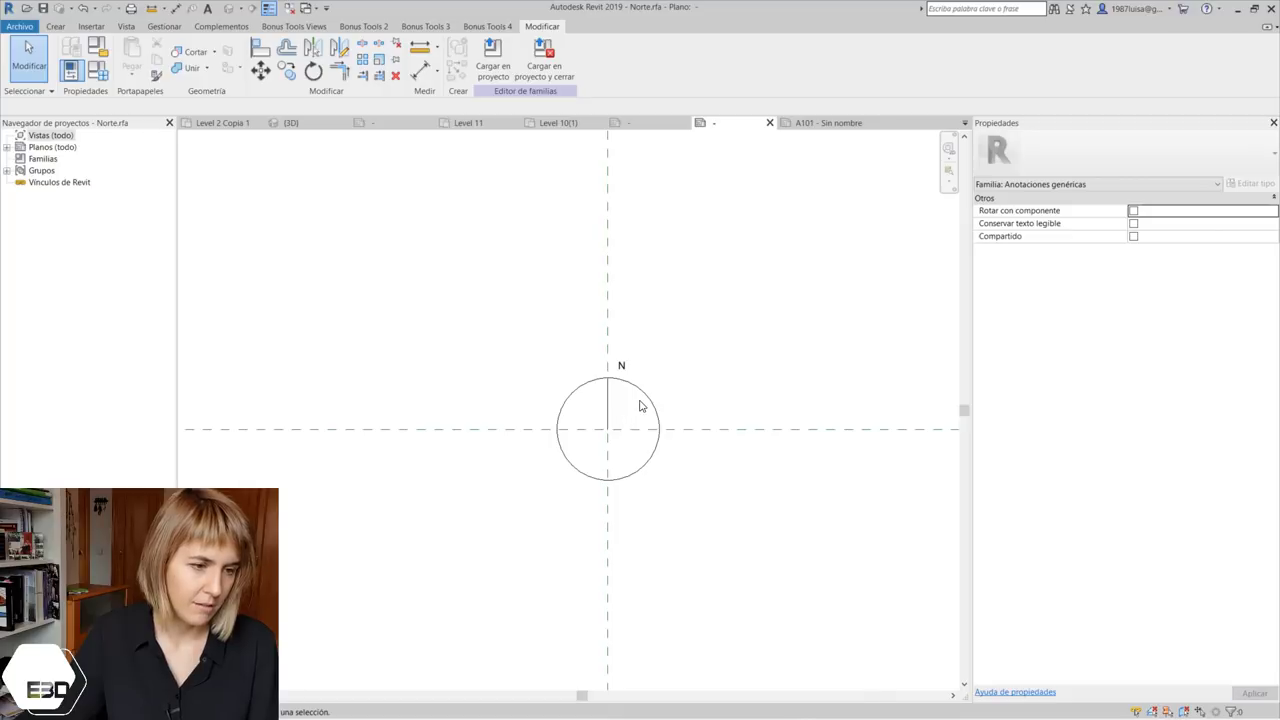
left_click(544, 60)
left_click(757, 357)
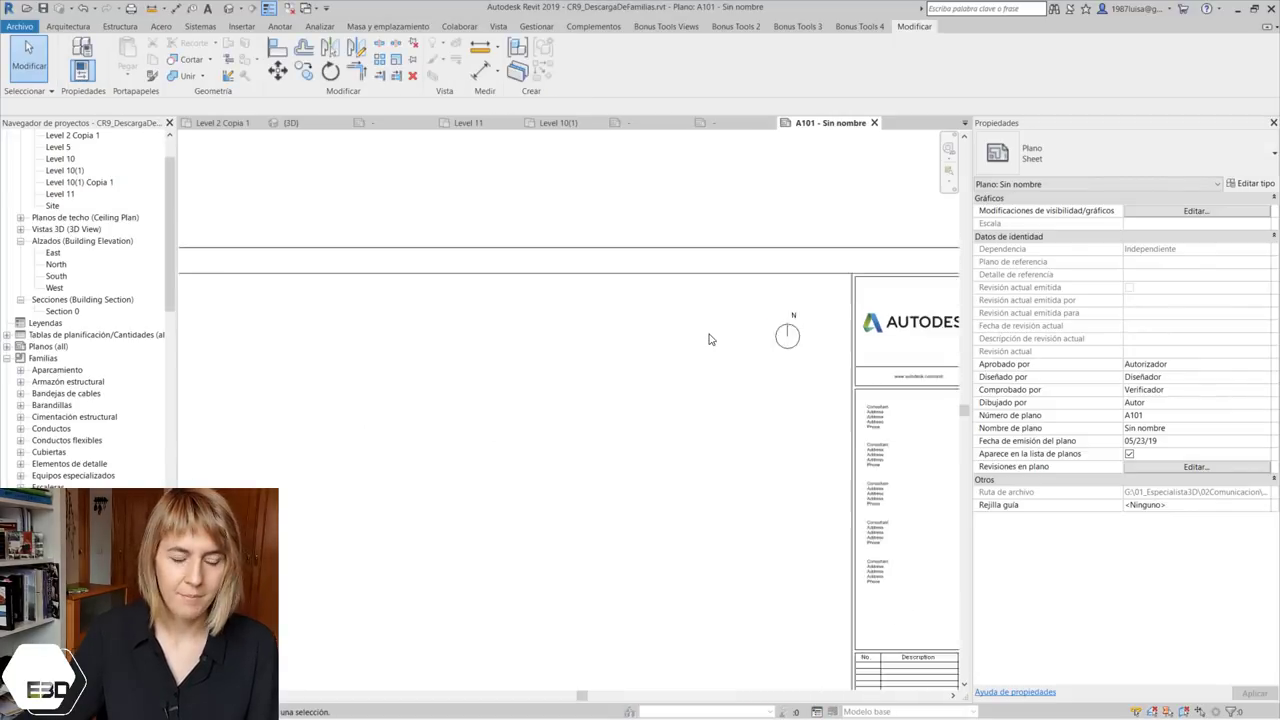
Move the north arrow on sheet A101 slightly up and to the right
scroll(708, 339, "down", 2)
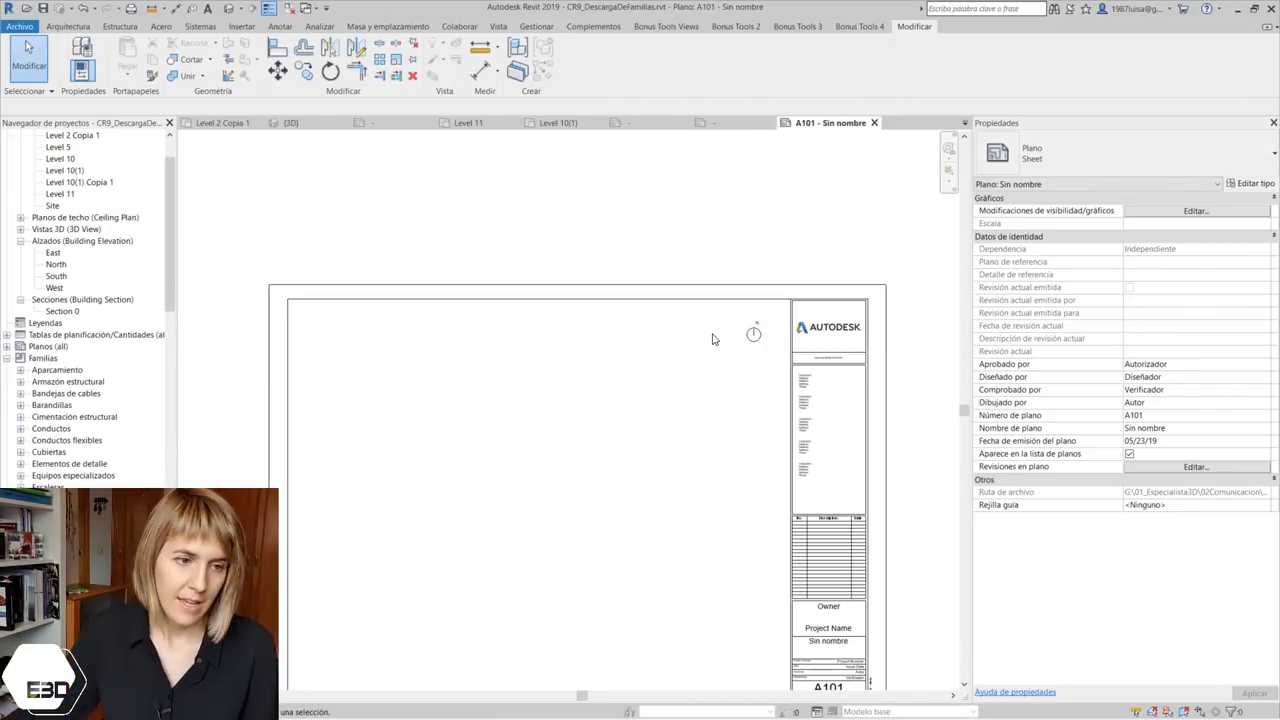
scroll(739, 341, "up", 3)
left_click(771, 327)
scroll(772, 334, "up", 3)
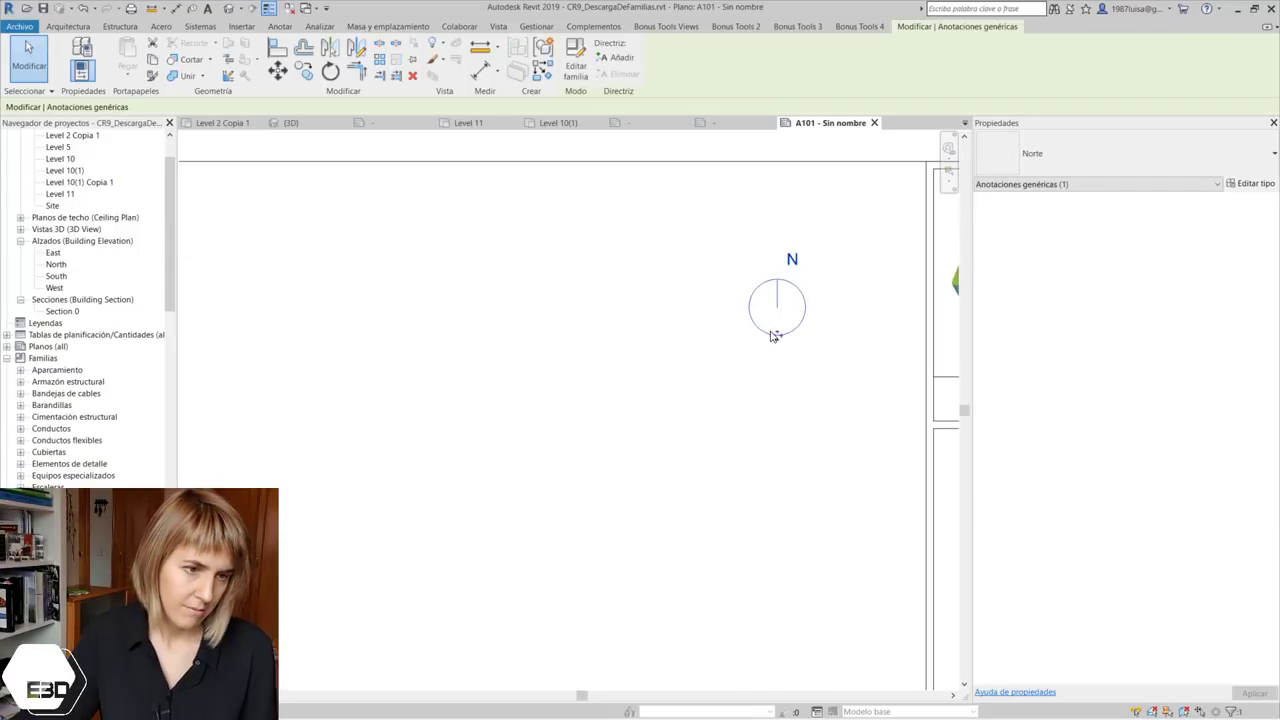
left_click_drag(772, 335, 800, 288)
left_click(680, 288)
scroll(690, 291, "down", 1)
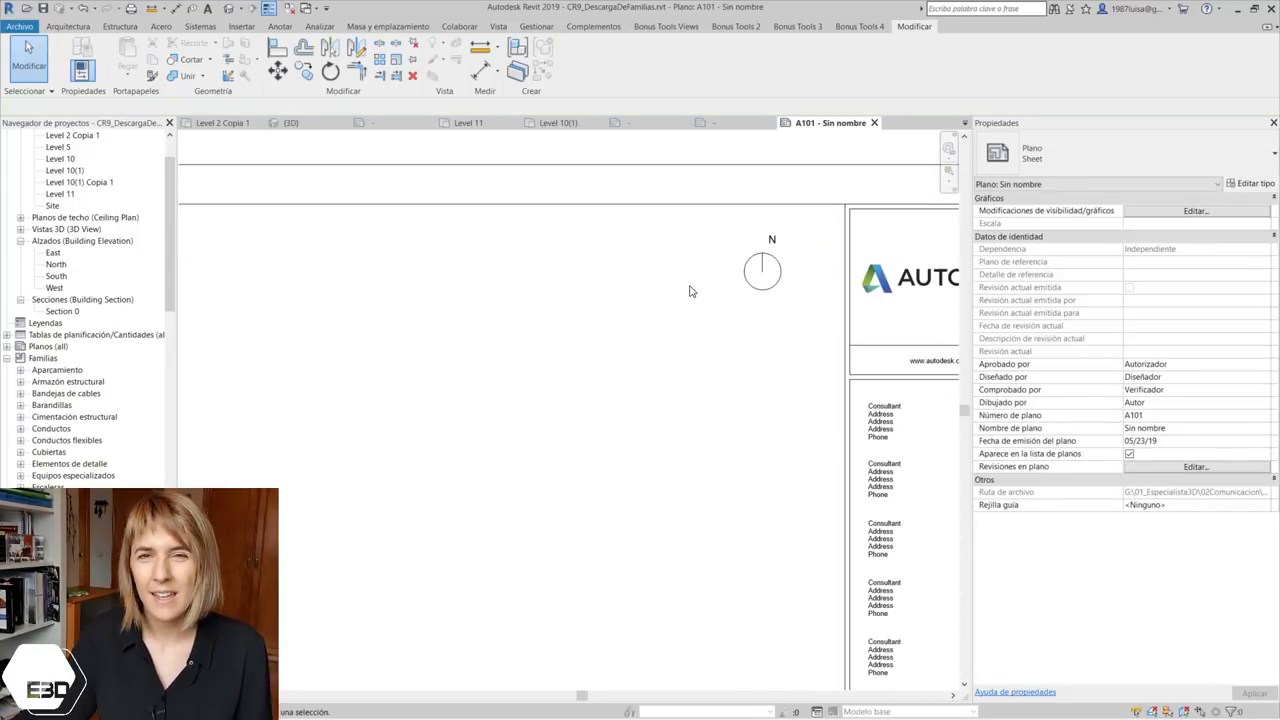